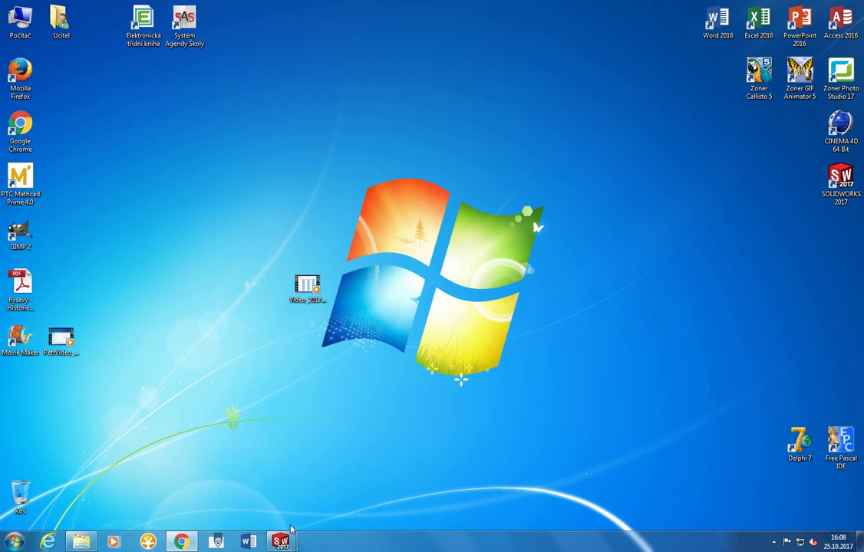
Step: Bring the Cast2 part window to the front and maximize it to fill the screen
mouse_move(280, 542)
click(311, 470)
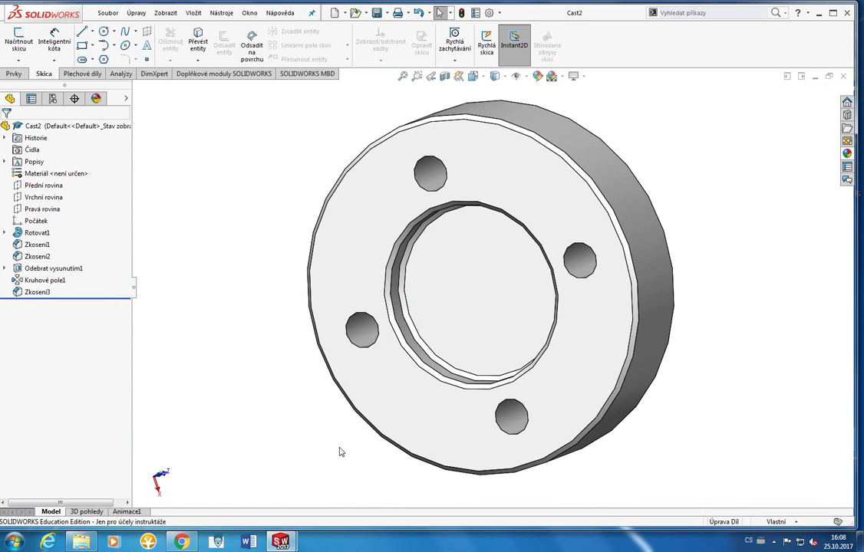
double_click(583, 17)
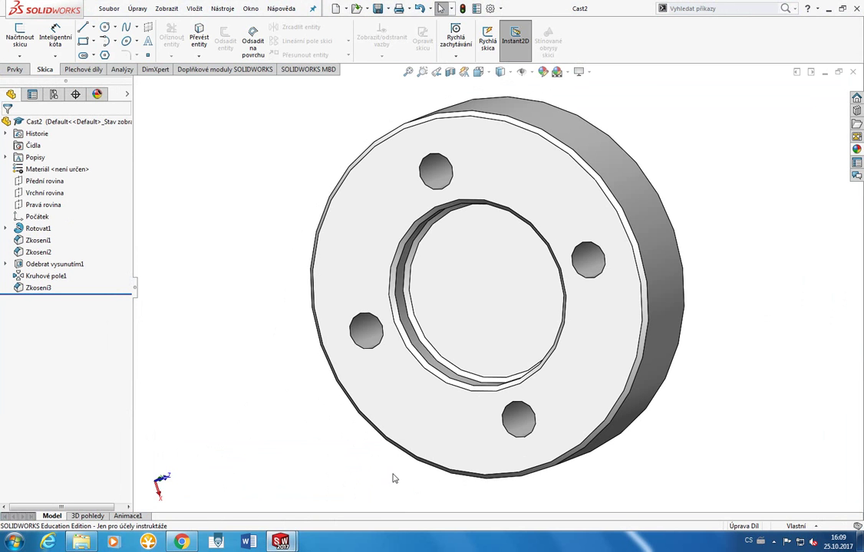
Step: Chamfer the edges of all four bolt holes at 5 mm × 45°, then save Cast2
click(19, 69)
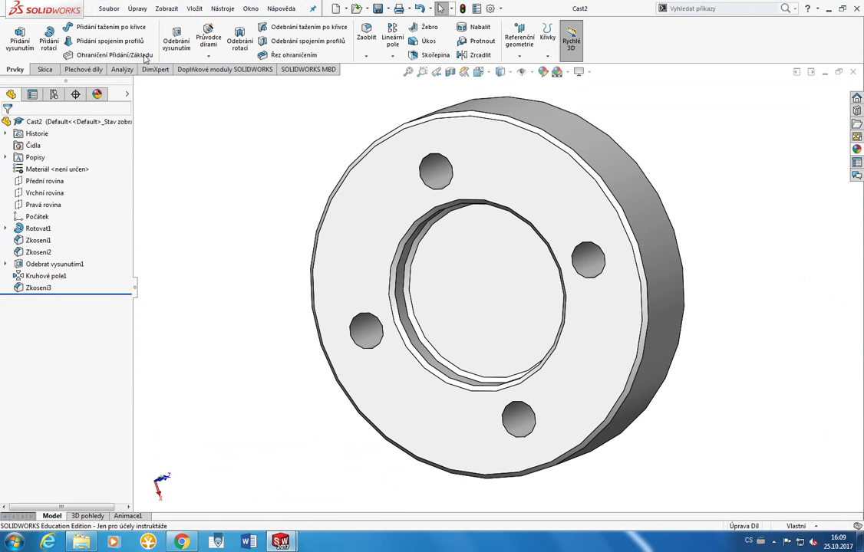
click(366, 56)
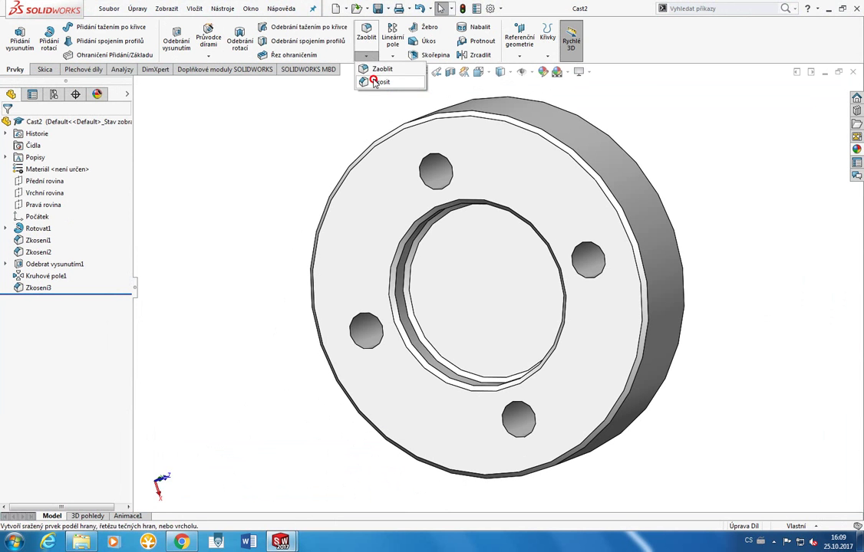
click(374, 82)
click(452, 163)
click(591, 261)
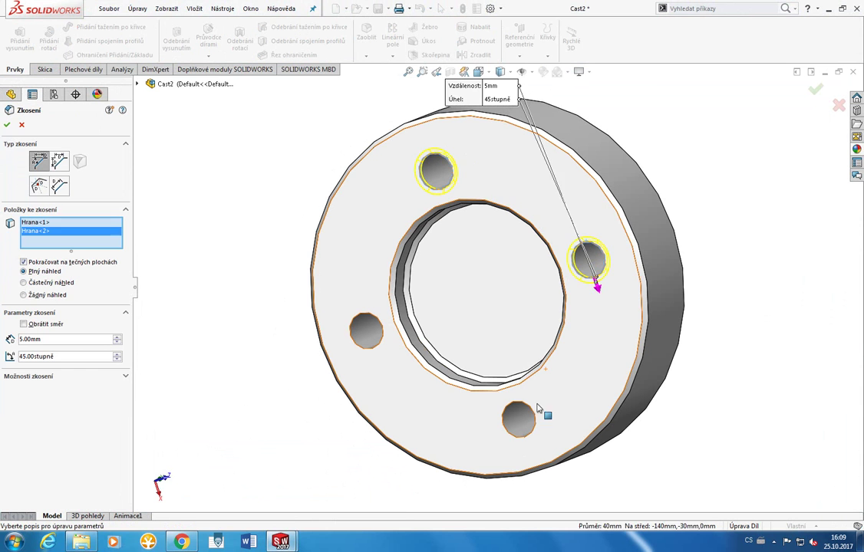
click(531, 415)
click(383, 347)
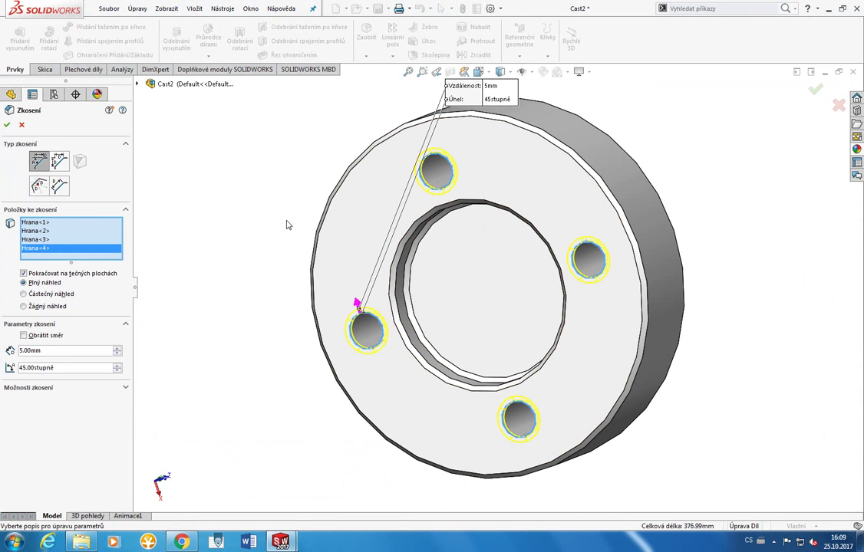
click(7, 124)
click(274, 289)
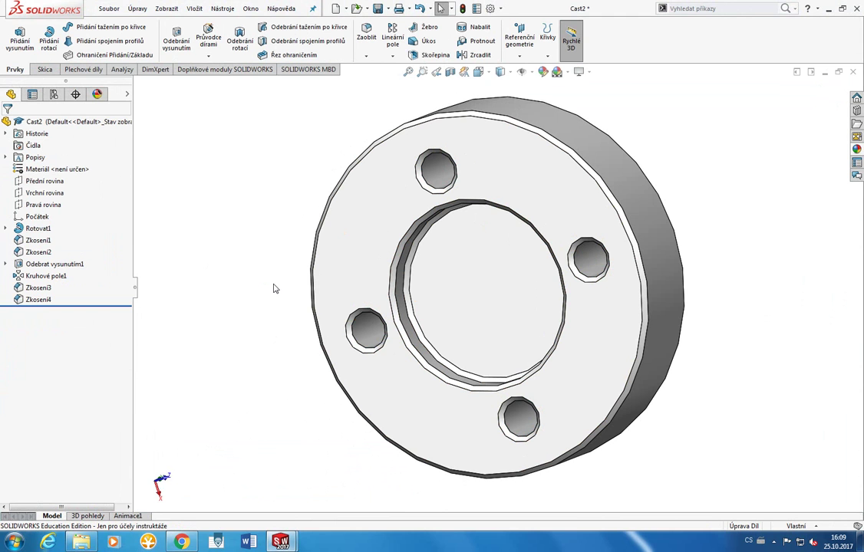
key(ctrl+s)
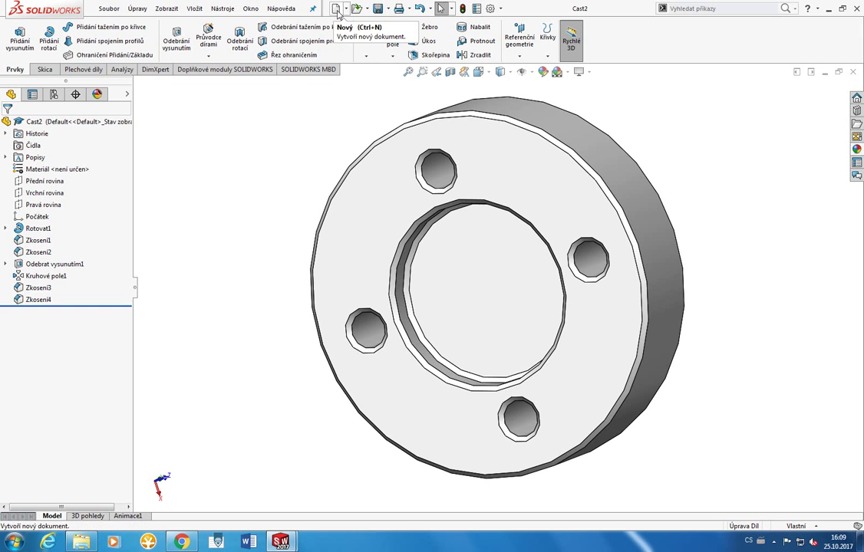
Step: Create a new assembly document, Sestava1, from the New dialog
click(337, 9)
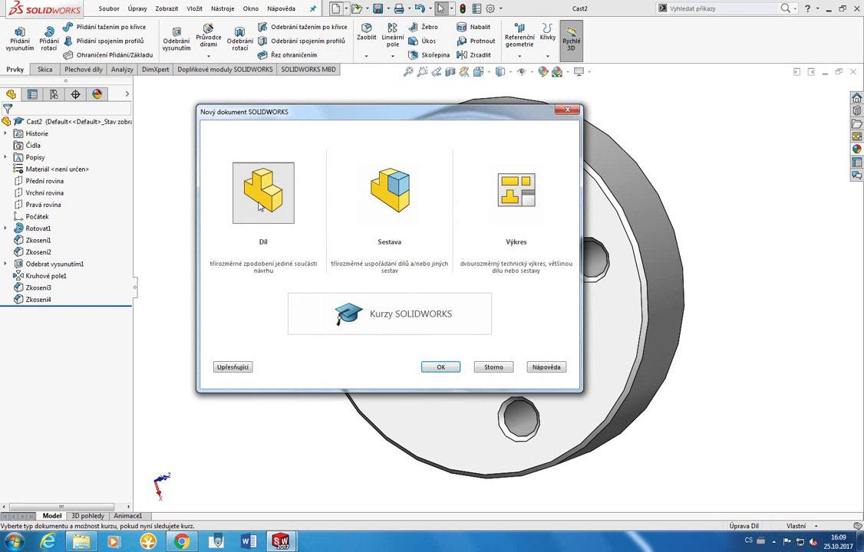
click(363, 173)
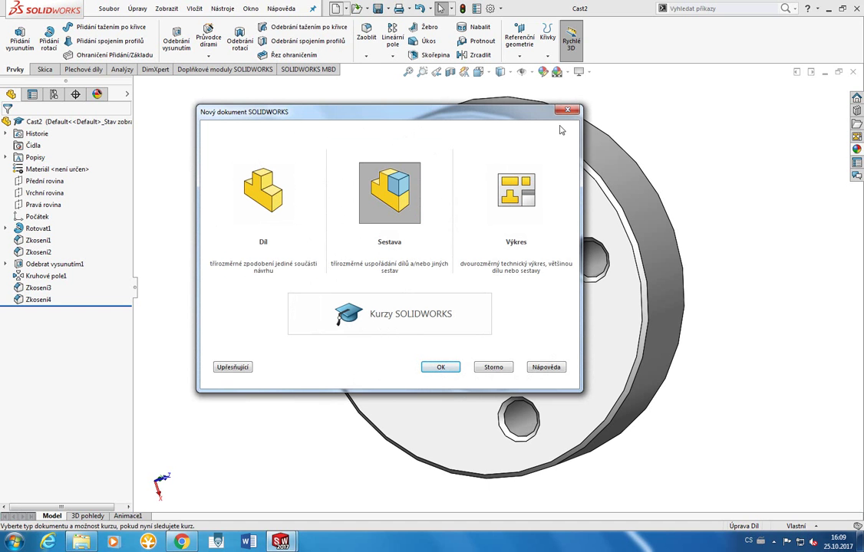
key(Escape)
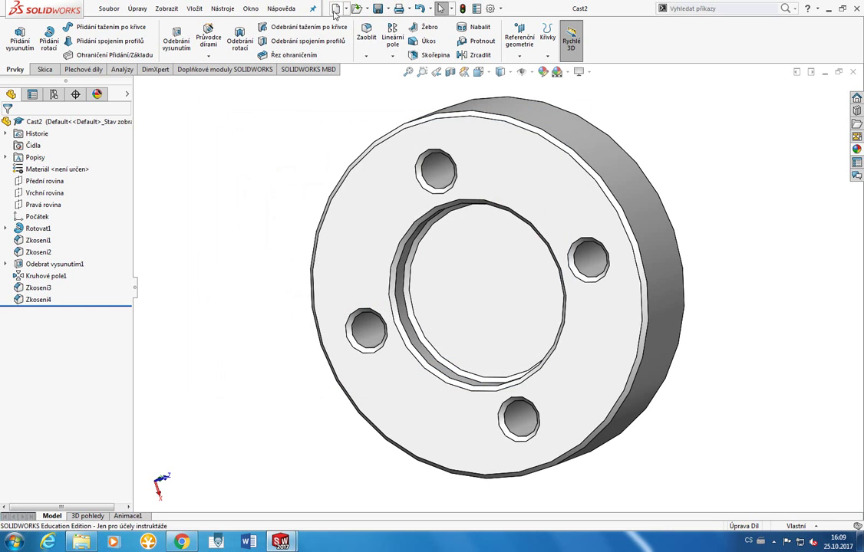
click(335, 9)
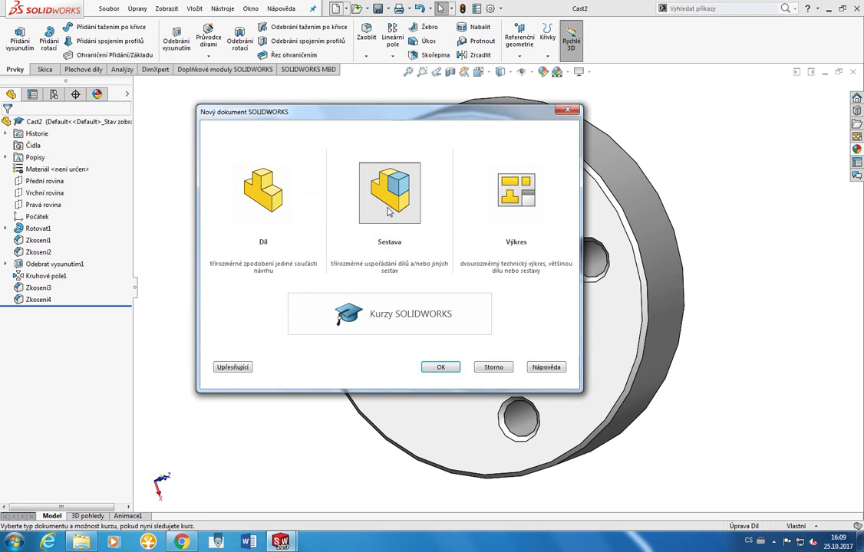
click(440, 368)
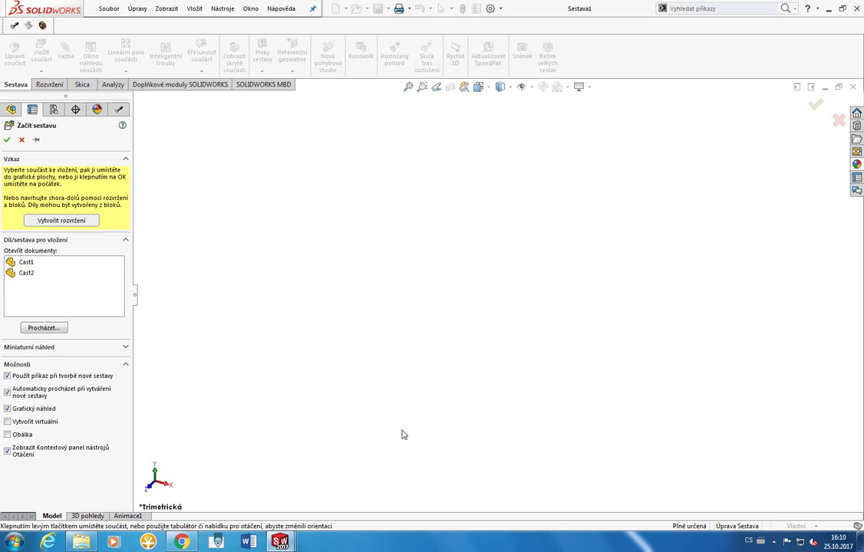
Step: Insert Cast1 from the open documents as the first component, fixed at the origin
click(35, 329)
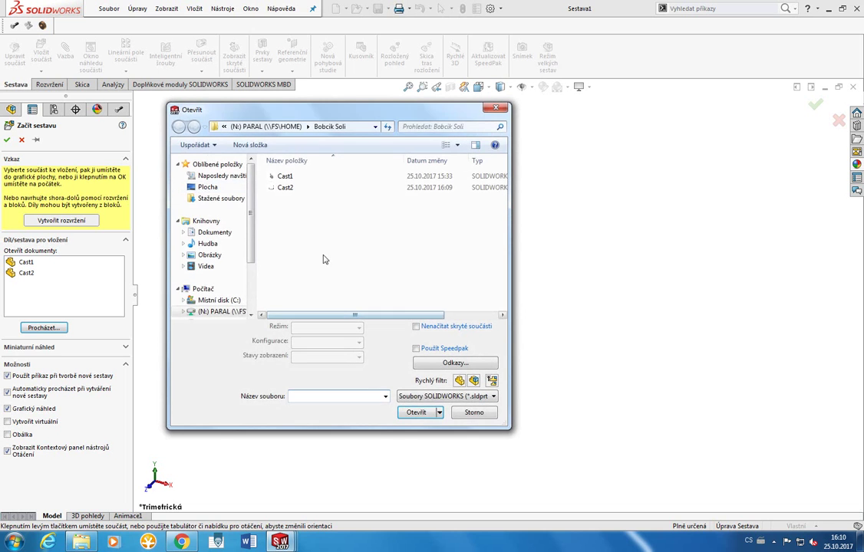
key(Escape)
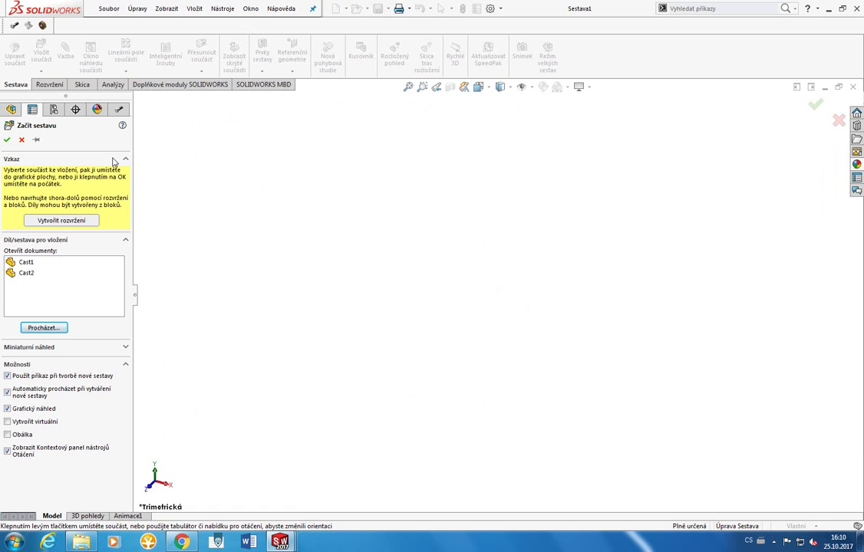
click(28, 264)
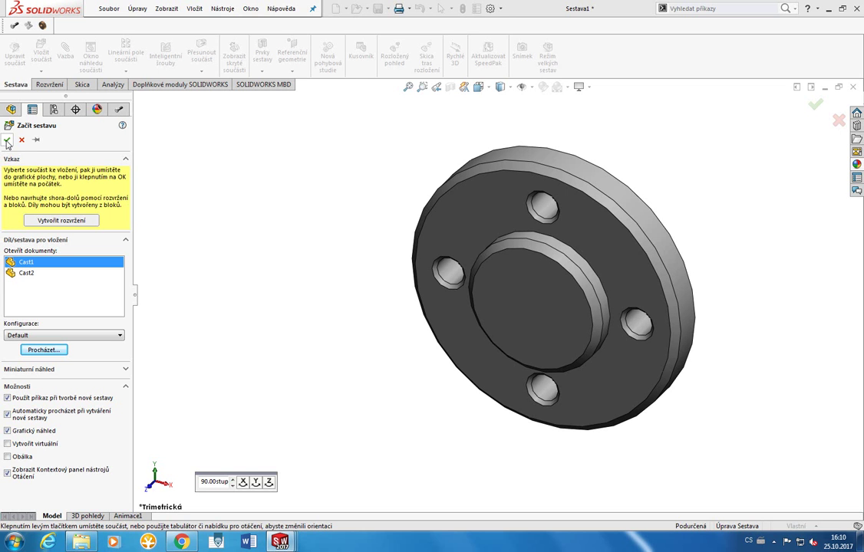
click(7, 141)
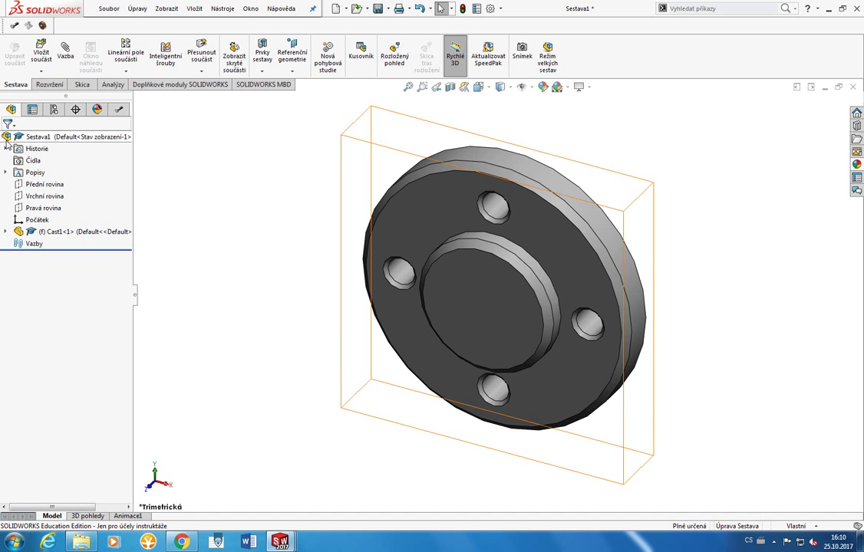
Step: Check Cast1's context menu, then orbit to view the flange obliquely from above
right_click(91, 233)
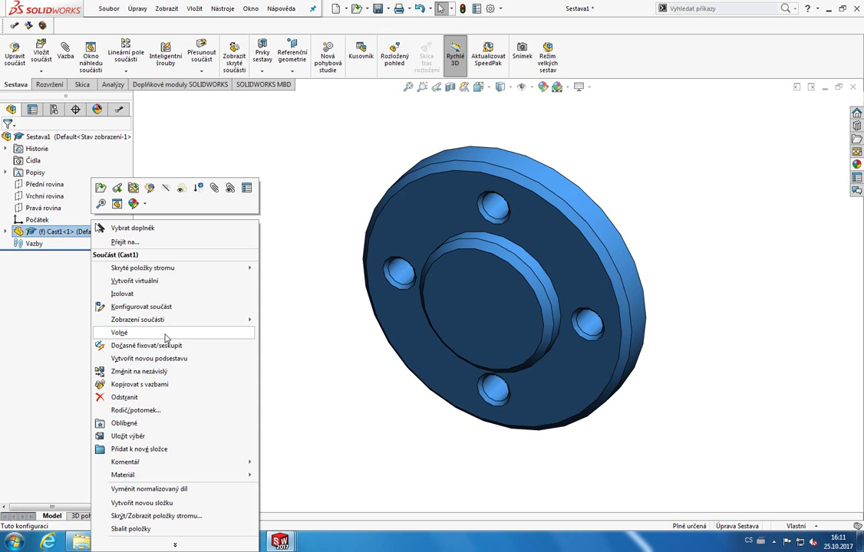
click(279, 195)
mouse_move(397, 275)
middle_down()
mouse_move(423, 86)
mouse_move(451, 197)
middle_up()
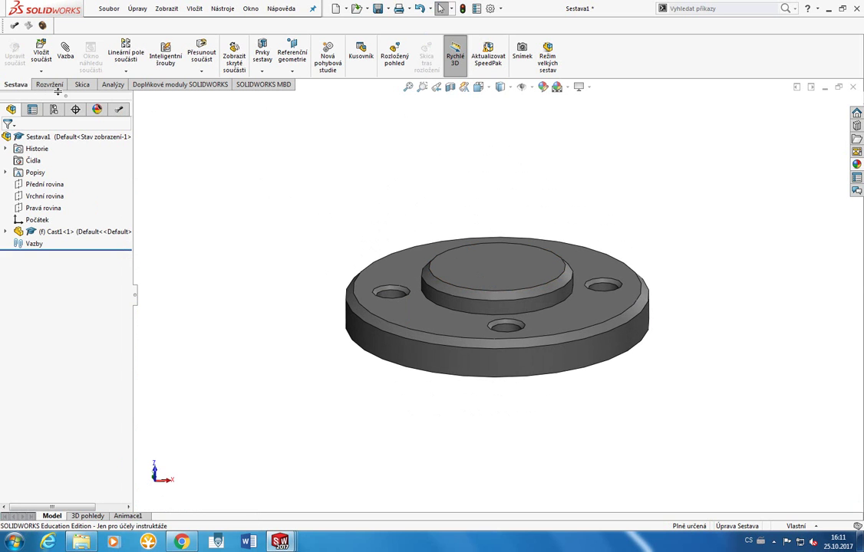
Step: Browse the Sketch, Layout and Assembly command tabs, ending on the Evaluate tab
click(81, 85)
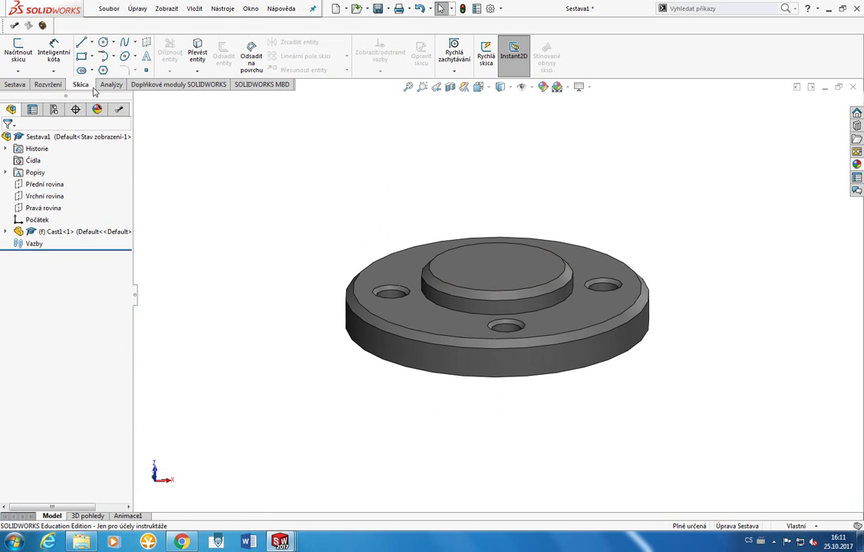
click(51, 86)
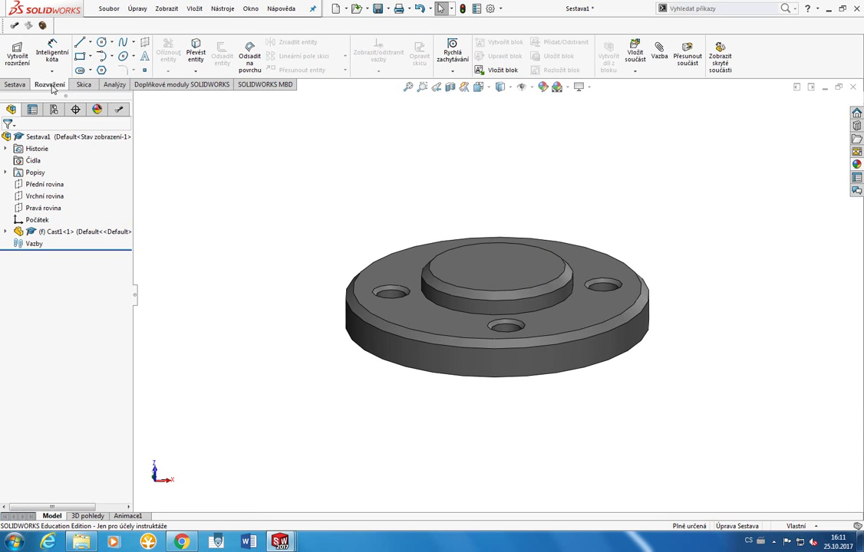
click(23, 84)
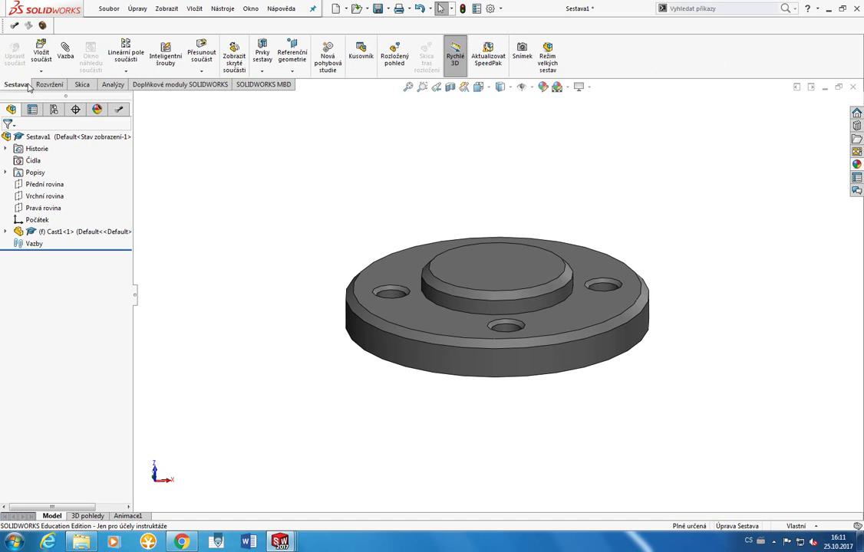
click(114, 85)
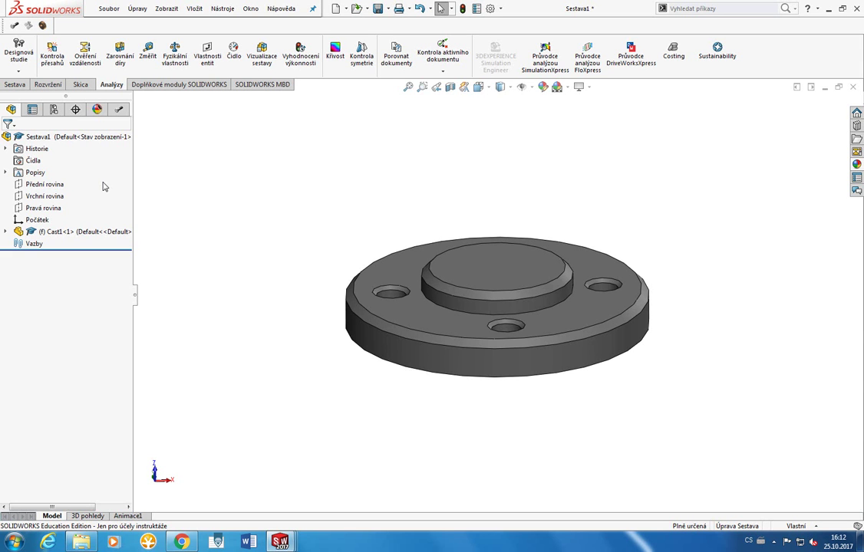
Step: Open Cast1 in its own window from its face menu and tilt it into a 3D view
right_click(547, 318)
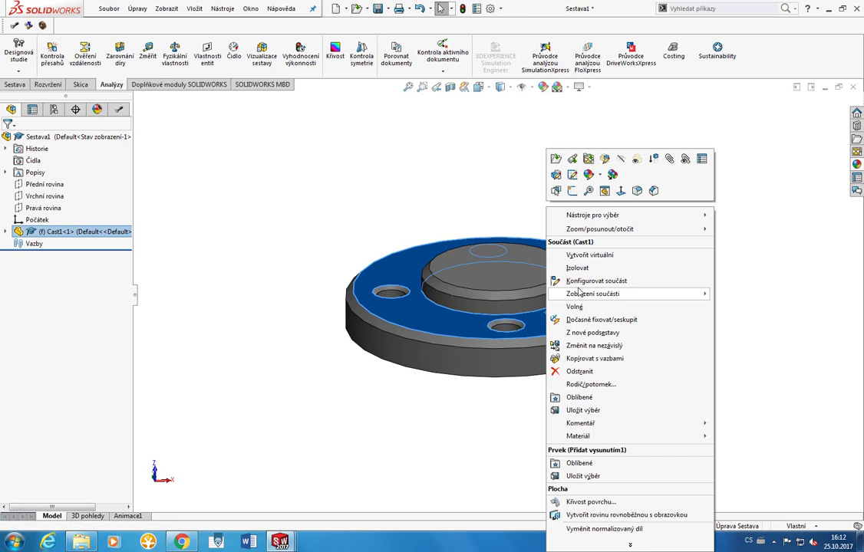
click(555, 158)
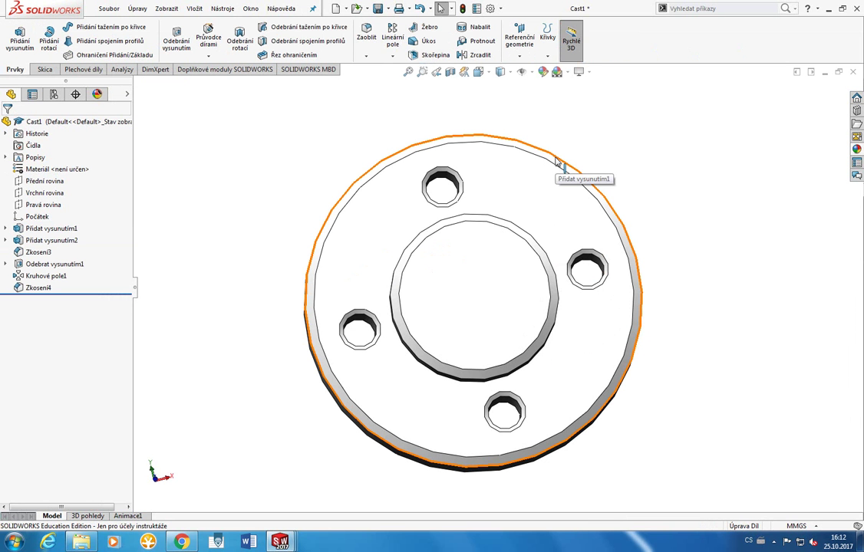
middle_drag(572, 170, 580, 109)
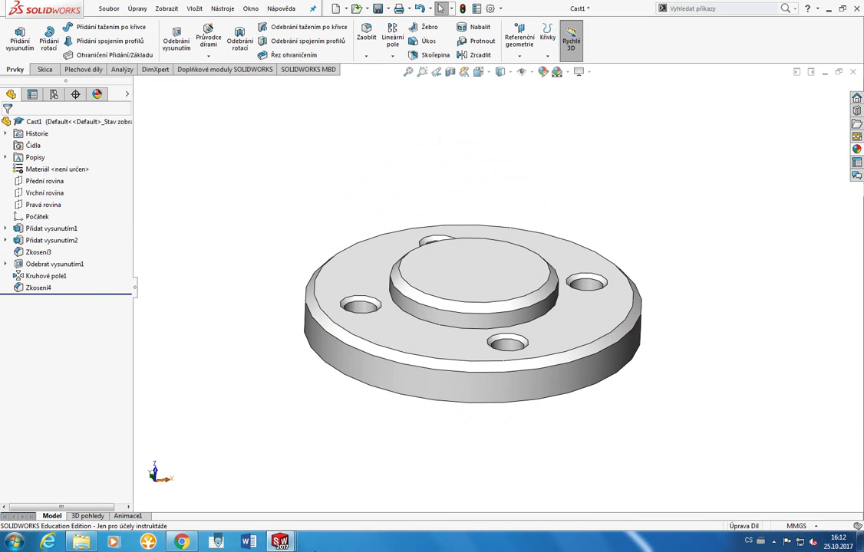
Step: Return to the Sestava1 assembly window with its assembly commands shown
mouse_move(280, 542)
click(399, 475)
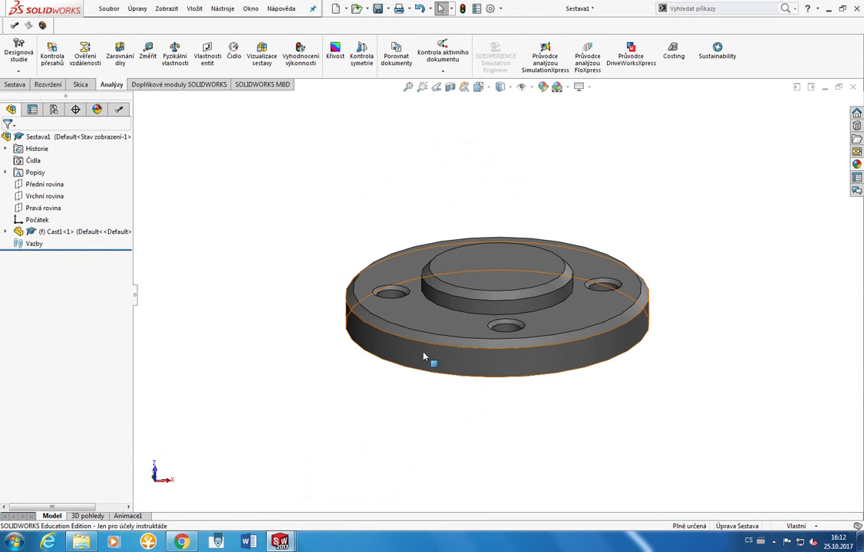
key(Escape)
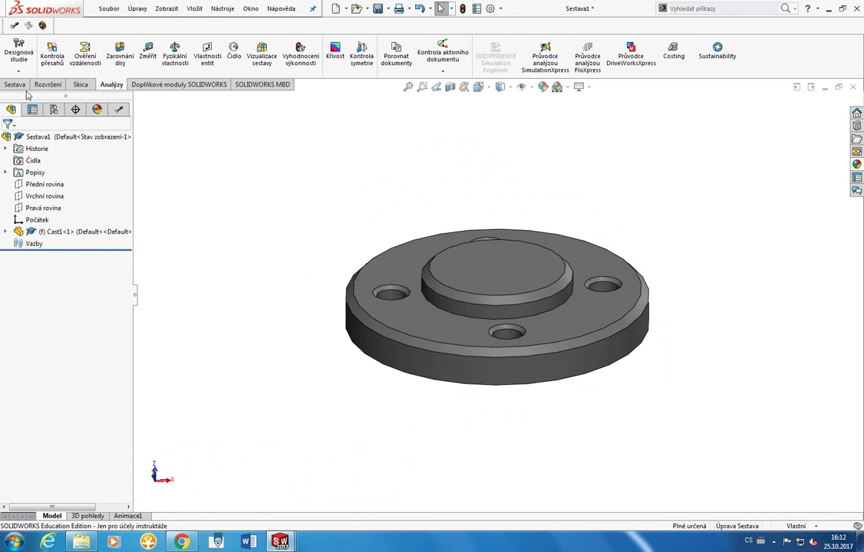
click(16, 84)
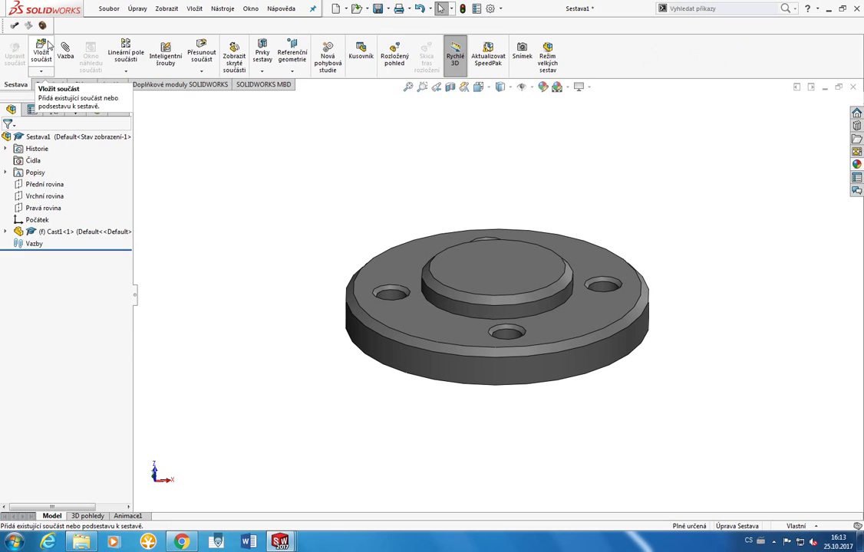
Step: Insert Cast2 into the assembly from the open documents
click(48, 43)
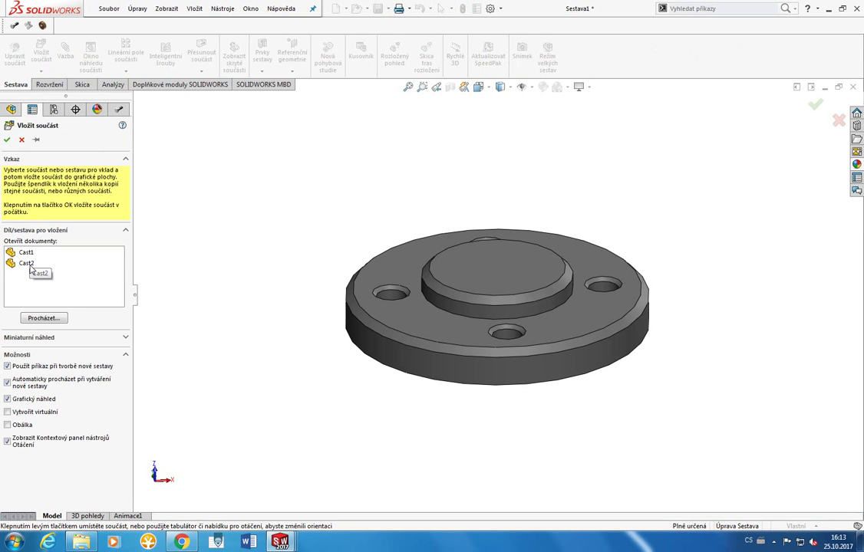
click(30, 265)
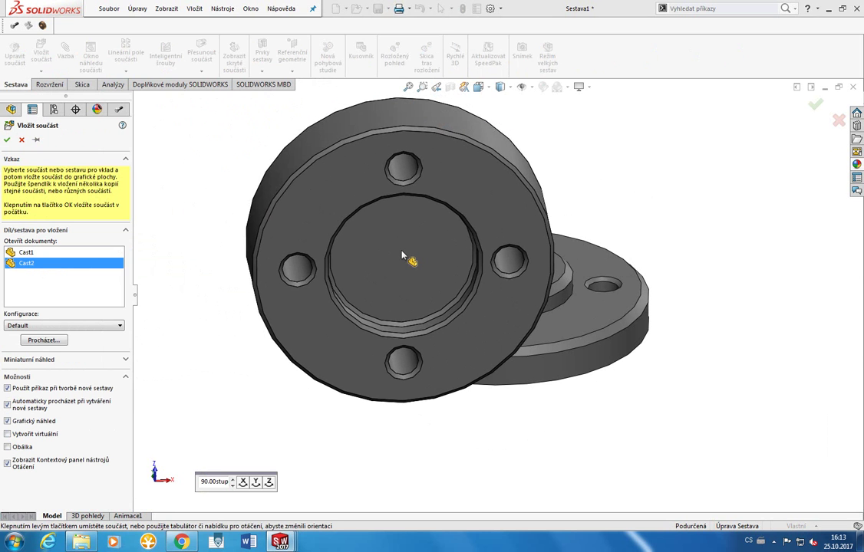
click(8, 140)
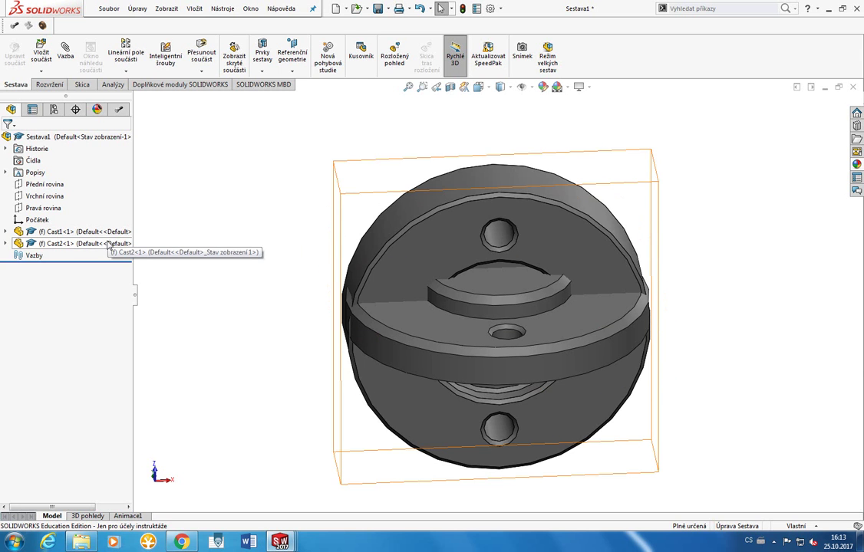
Step: Undo that insertion and place a fresh Cast2 beside Cast1
key(ctrl+z)
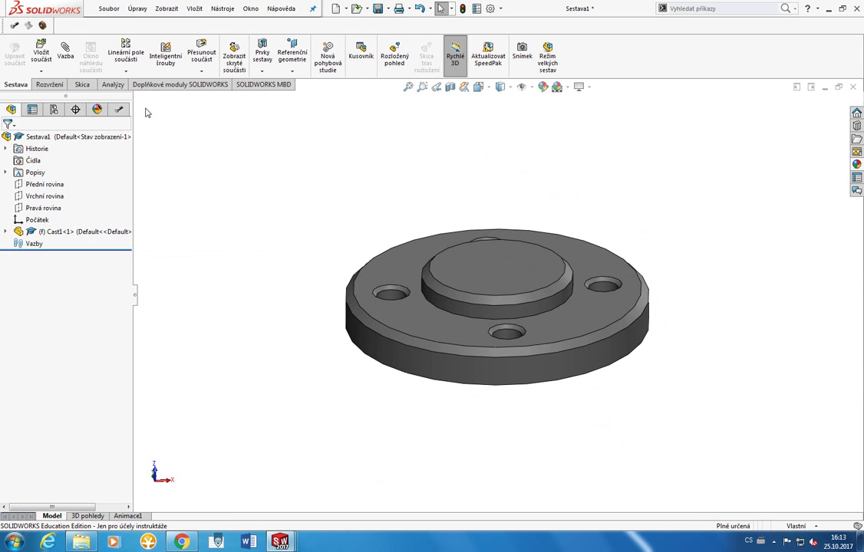
click(43, 55)
click(35, 264)
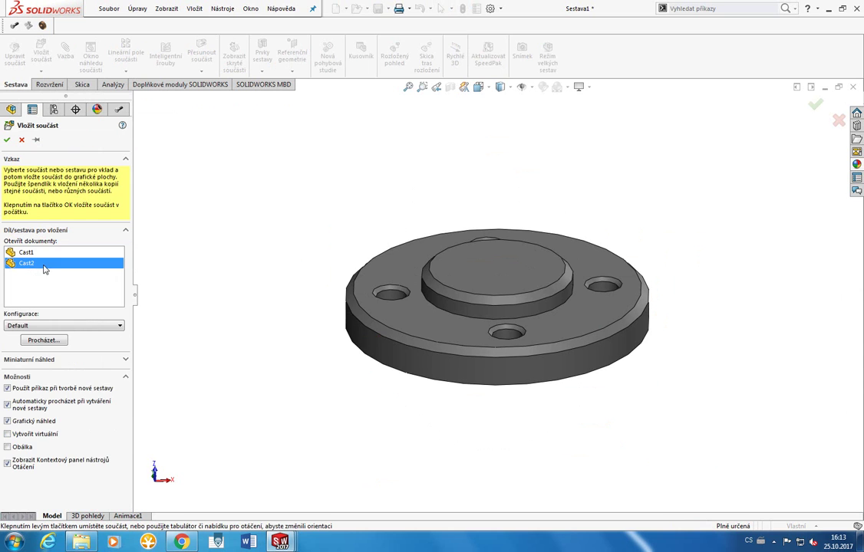
click(442, 266)
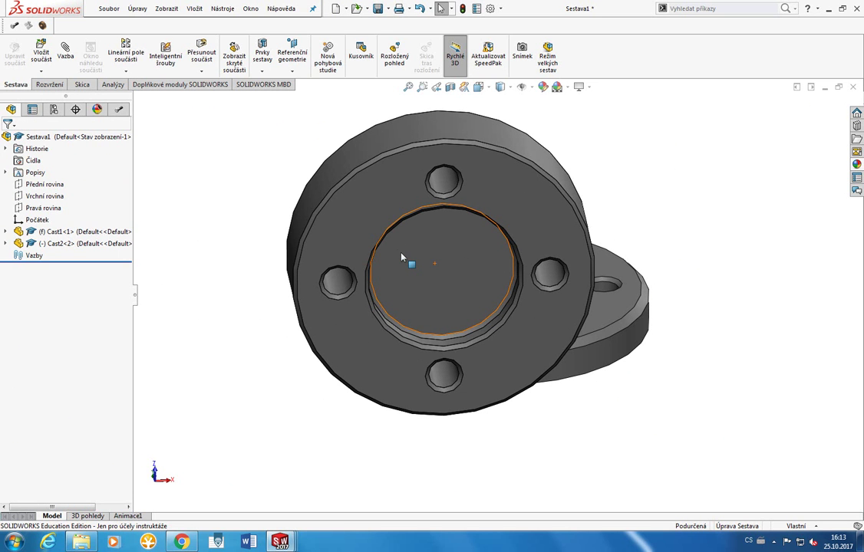
Step: Drag Cast2 away from the fixed Cast1 and reorient the view to see both parts
mouse_move(403, 254)
mouse_down()
mouse_move(609, 250)
mouse_move(480, 378)
mouse_move(437, 195)
mouse_move(361, 65)
mouse_move(293, 92)
mouse_move(260, 144)
mouse_up()
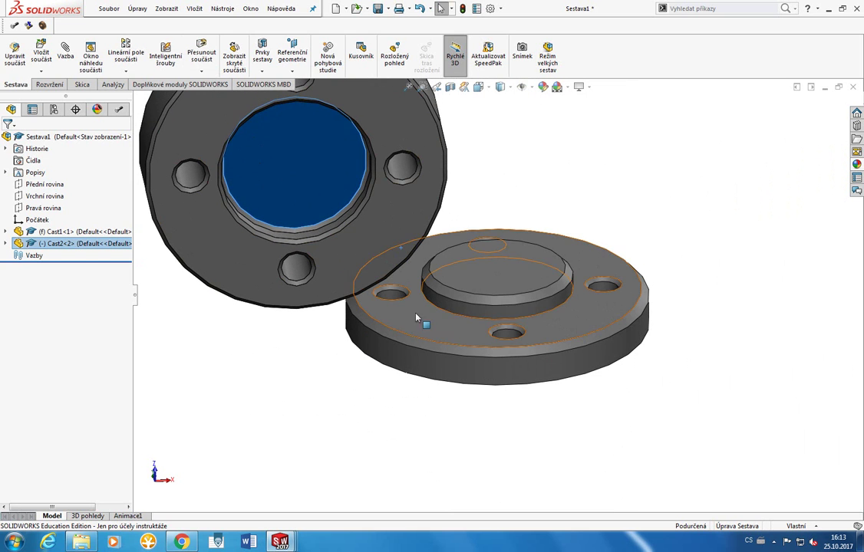
click(476, 253)
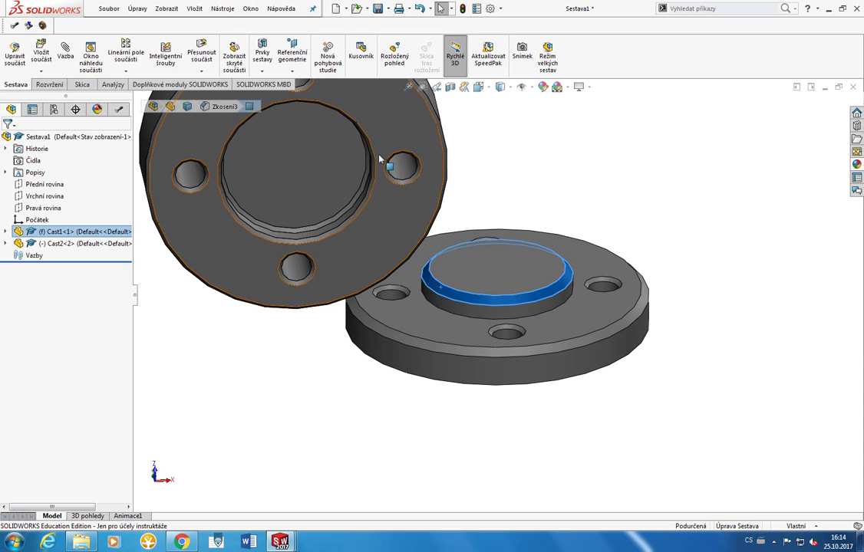
key(space)
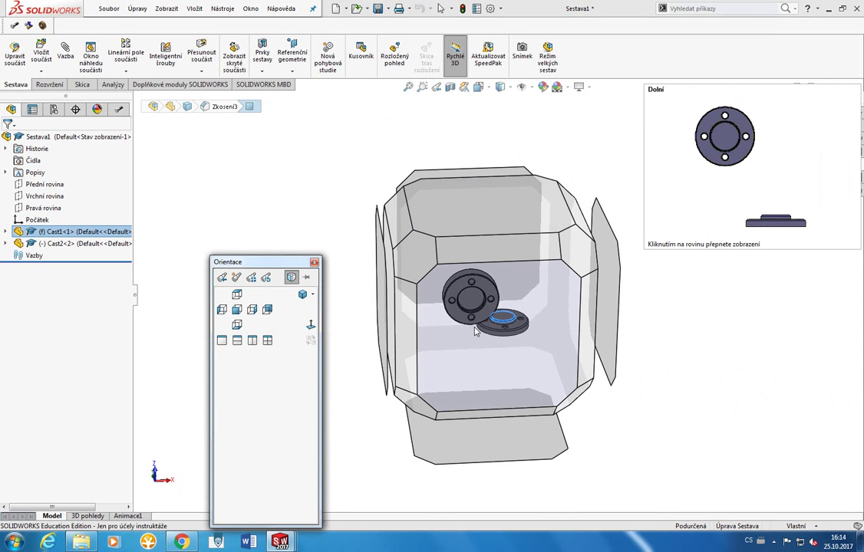
click(488, 247)
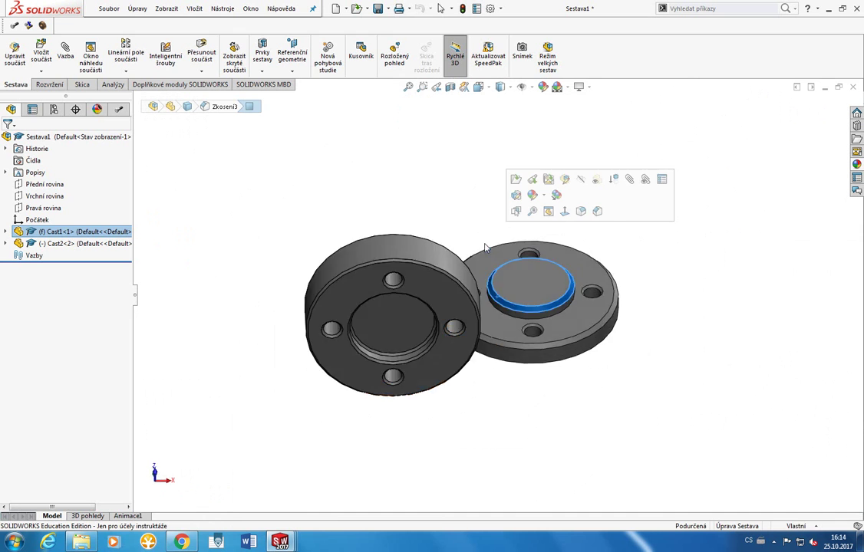
middle_drag(511, 282, 507, 228)
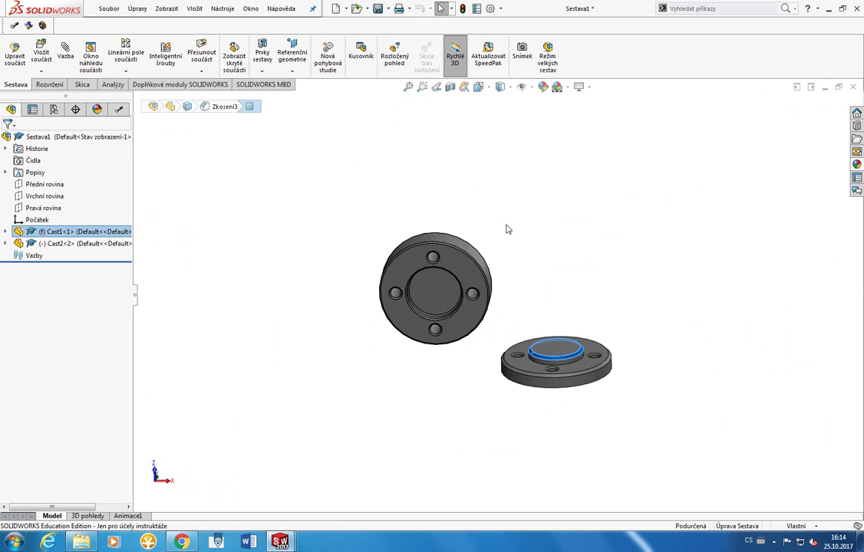
click(501, 269)
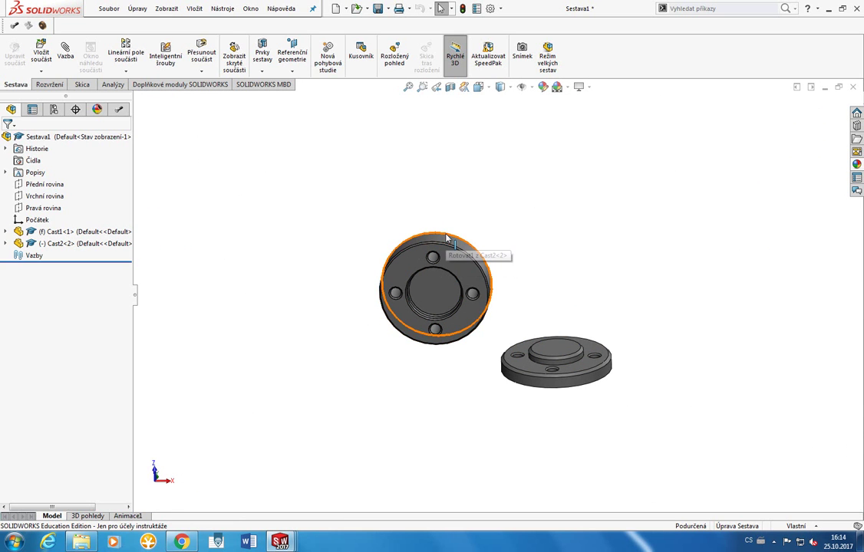
mouse_move(552, 303)
middle_down()
mouse_move(481, 329)
mouse_move(505, 317)
mouse_move(488, 324)
middle_up()
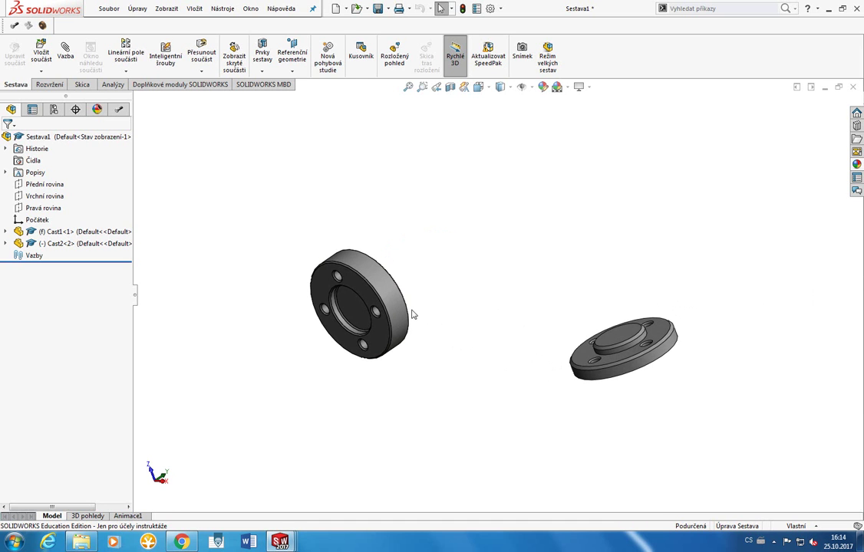
Step: Flip Cast2 over so its recessed face points down, and move it above Cast1's hub
mouse_move(387, 307)
right_down()
mouse_move(381, 290)
mouse_move(374, 296)
mouse_move(439, 459)
right_up()
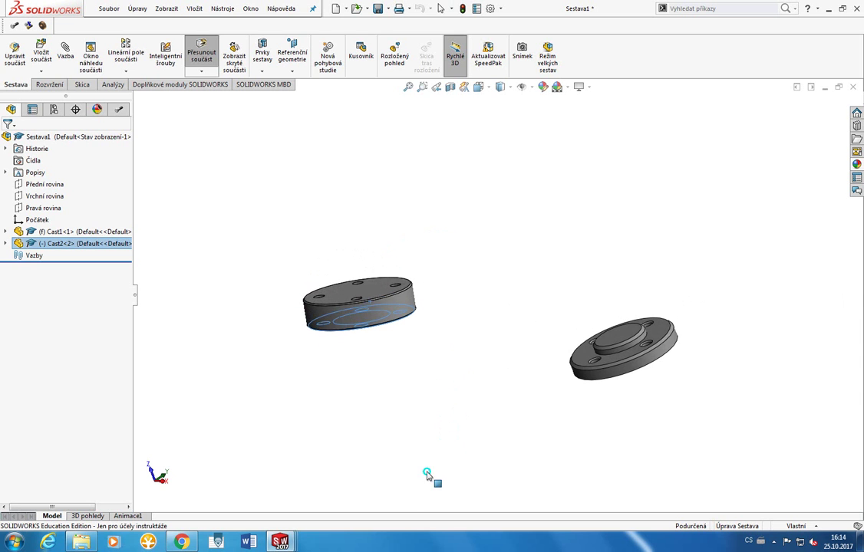
right_drag(439, 459, 405, 495)
mouse_move(405, 495)
middle_down()
mouse_move(465, 320)
mouse_move(434, 312)
mouse_move(434, 327)
middle_up()
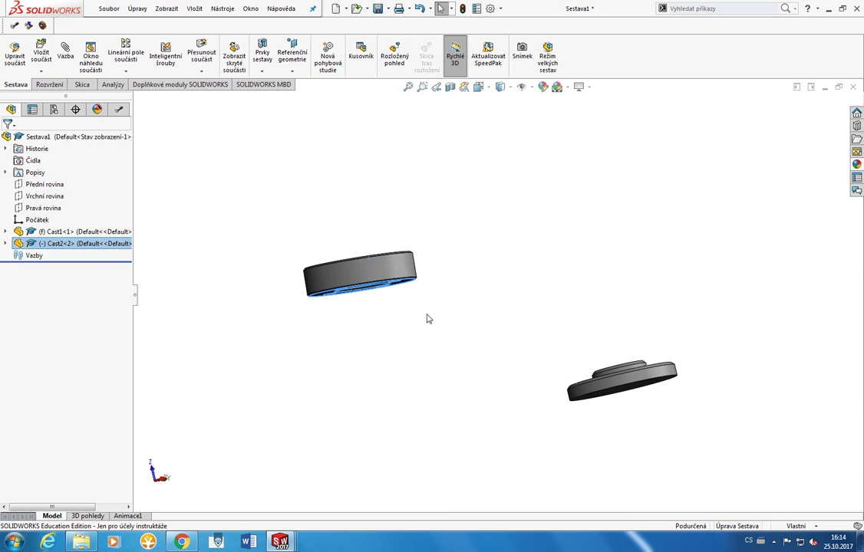
drag(403, 275, 633, 312)
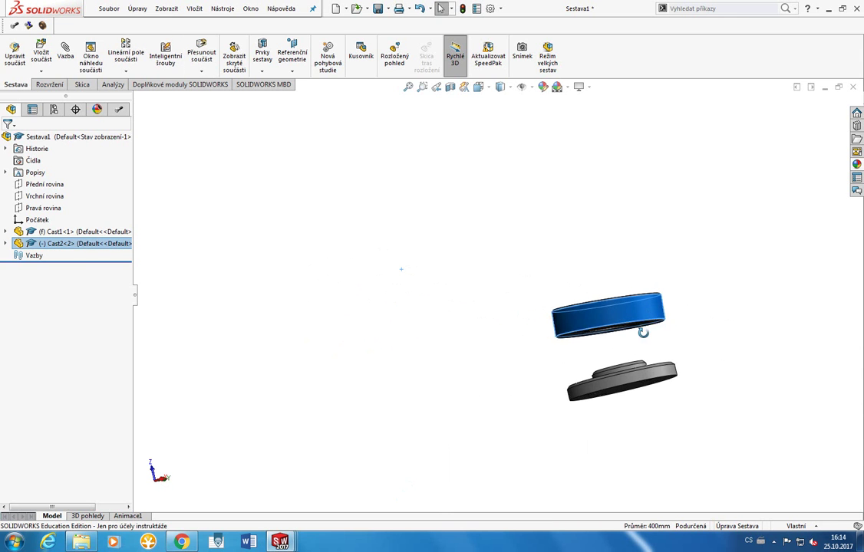
mouse_move(645, 337)
middle_down()
mouse_move(613, 333)
mouse_move(611, 299)
middle_up()
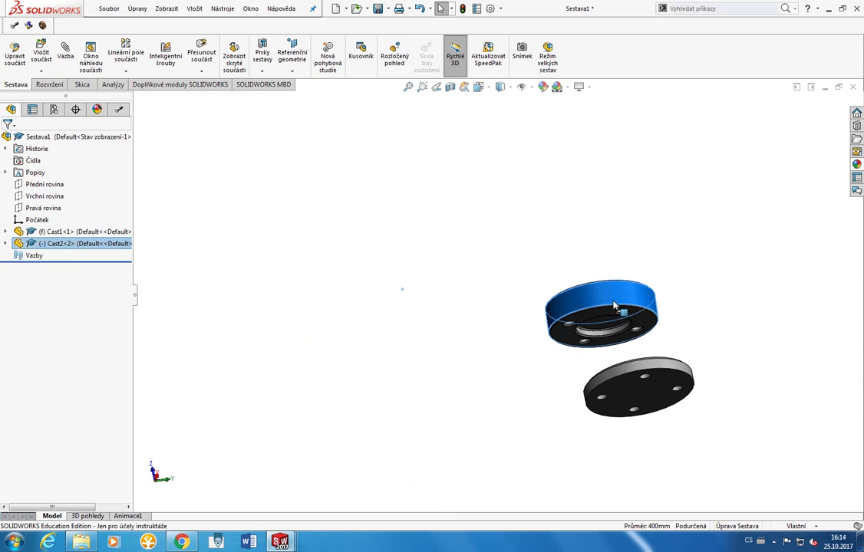
click(629, 264)
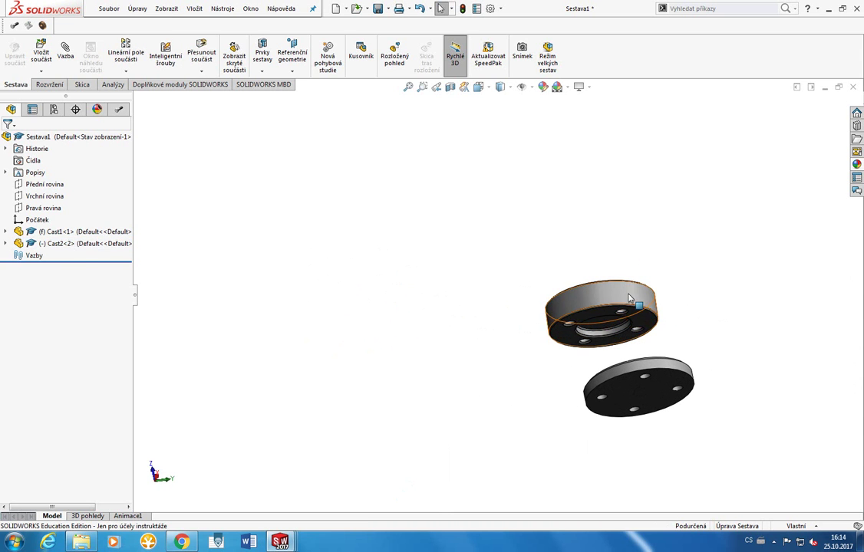
scroll(626, 330, down, 2)
scroll(625, 330, down, 3)
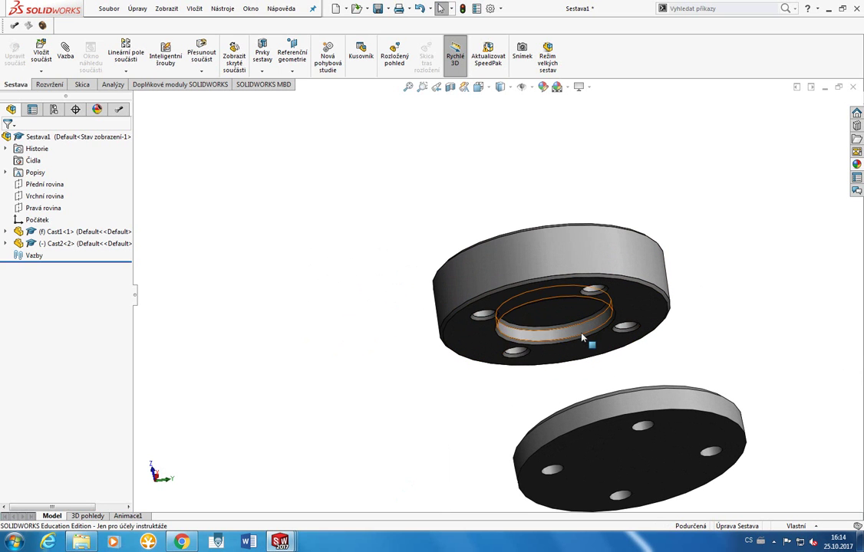
mouse_move(572, 331)
middle_down()
mouse_move(560, 406)
mouse_move(546, 399)
mouse_move(546, 409)
middle_up()
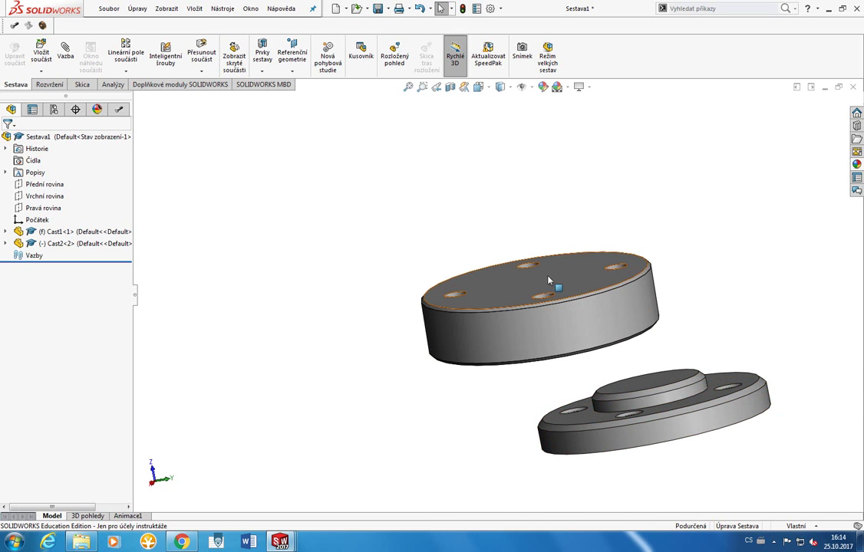
Step: Add a Concentric mate between the cylindrical side faces of Cast2 and Cast1
click(568, 322)
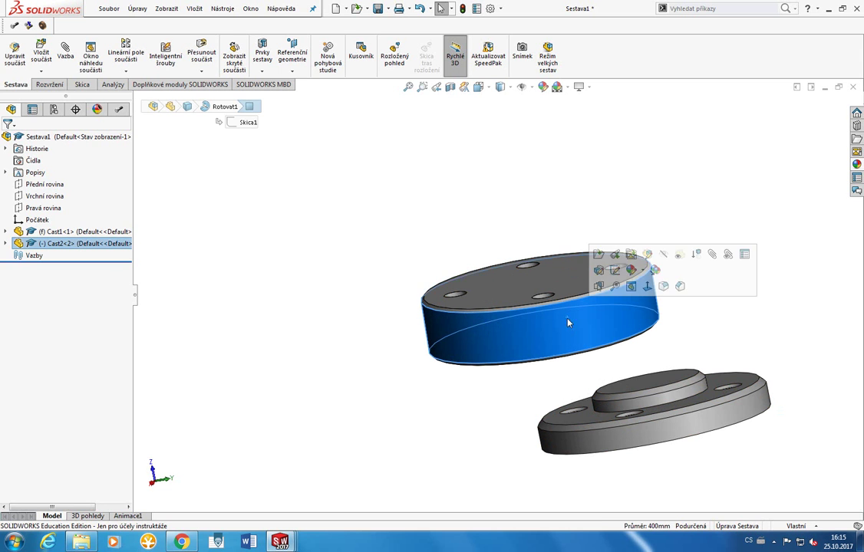
ctrl+click(661, 434)
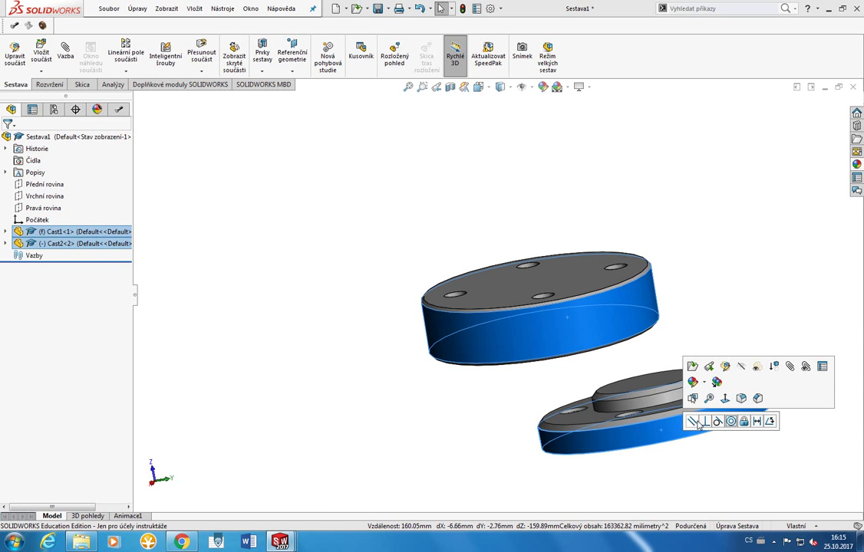
click(731, 421)
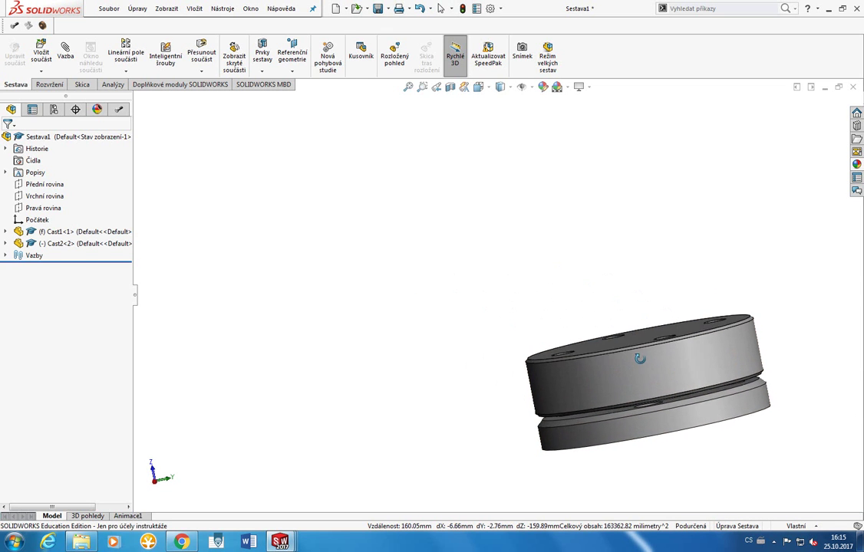
Step: Slide Cast2 along the shared axis to test the mate, leaving it just above Cast1's hub
mouse_move(644, 379)
mouse_down()
mouse_move(621, 245)
mouse_move(575, 299)
mouse_move(470, 322)
mouse_up()
drag(573, 295, 711, 238)
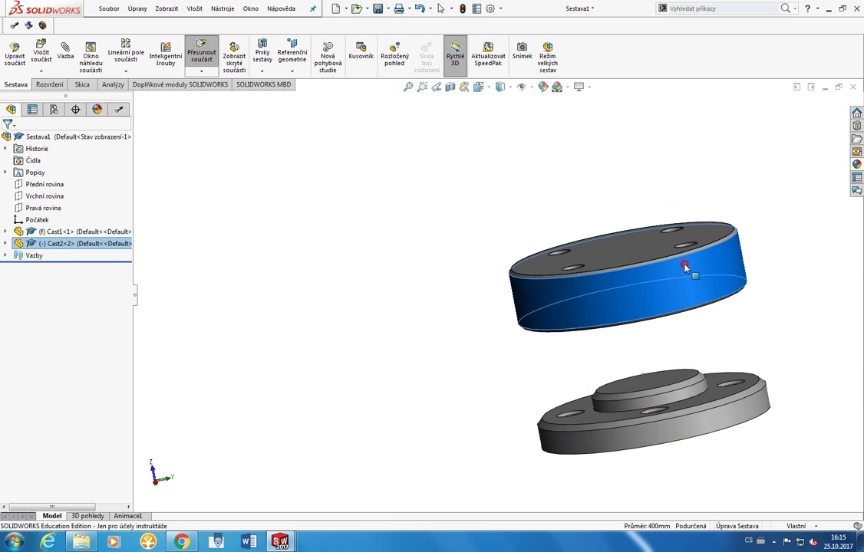
key(Escape)
click(587, 152)
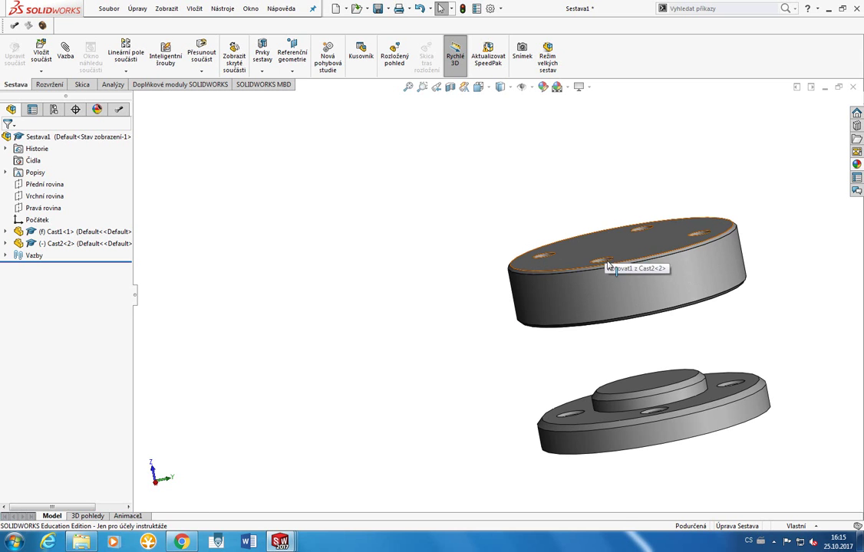
drag(617, 298, 643, 395)
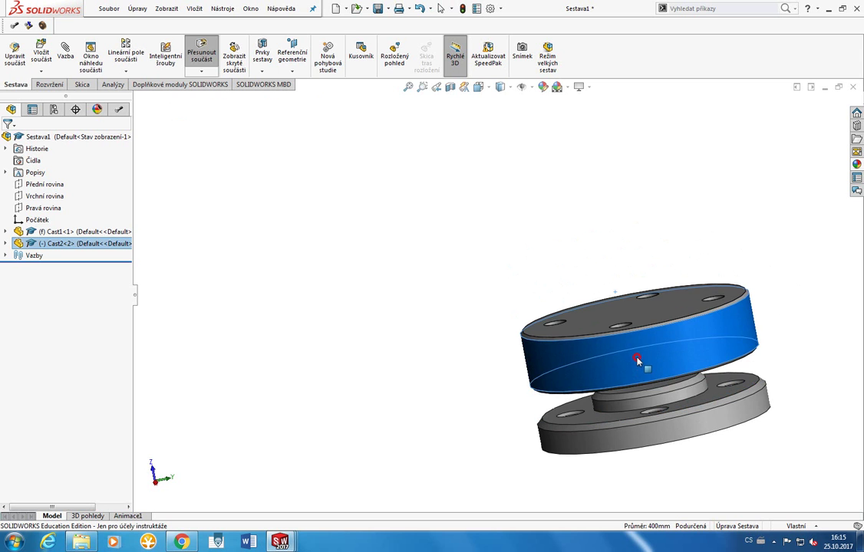
drag(643, 394, 631, 328)
key(Escape)
mouse_move(611, 366)
middle_down()
mouse_move(599, 300)
mouse_move(425, 339)
mouse_move(526, 419)
middle_up()
click(599, 300)
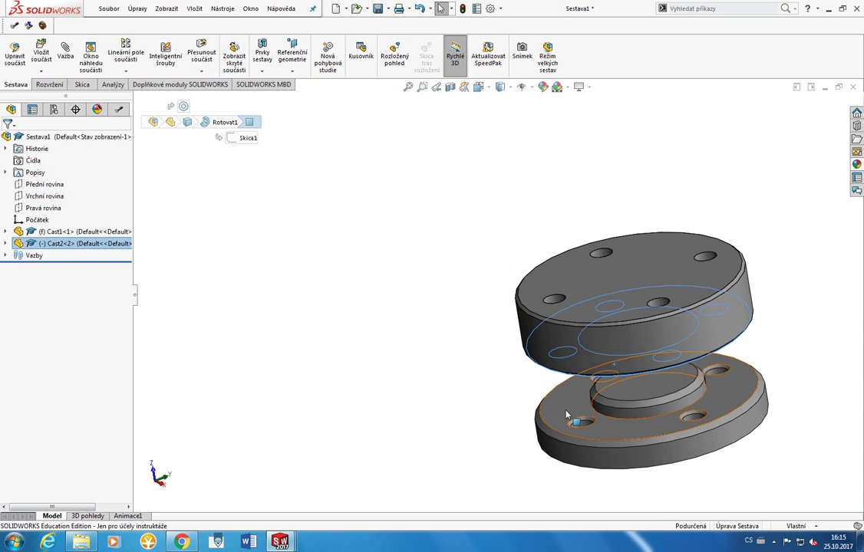
Step: Select Cast2's flat bottom face together with Cast1's flange top face to get mate options
click(541, 418)
click(511, 400)
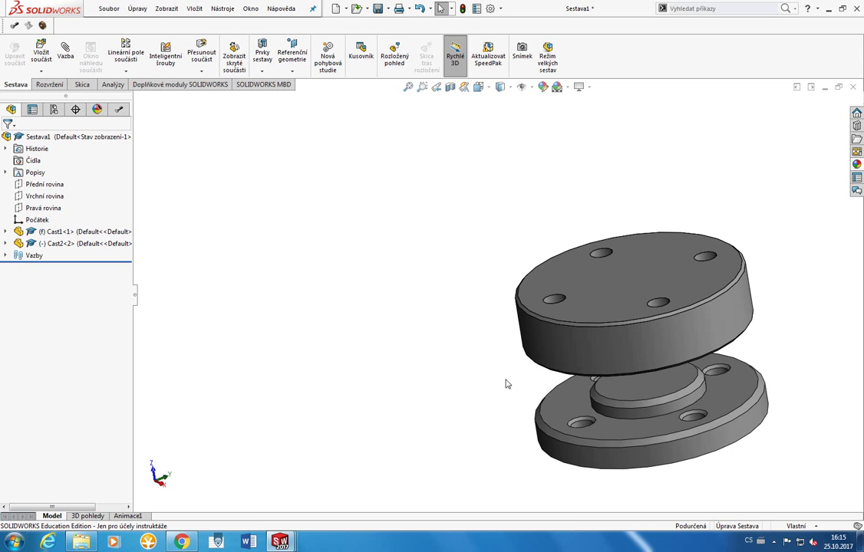
mouse_move(507, 382)
middle_down()
mouse_move(482, 284)
mouse_move(480, 293)
middle_up()
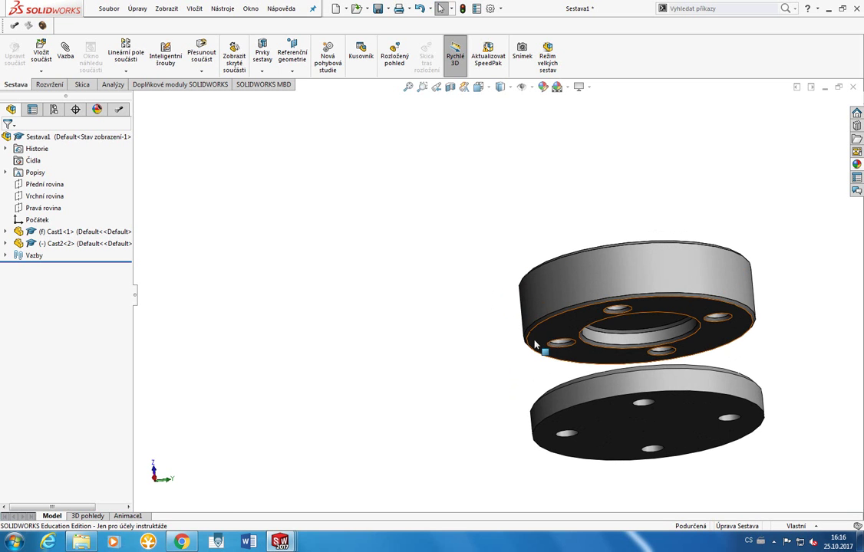
click(560, 330)
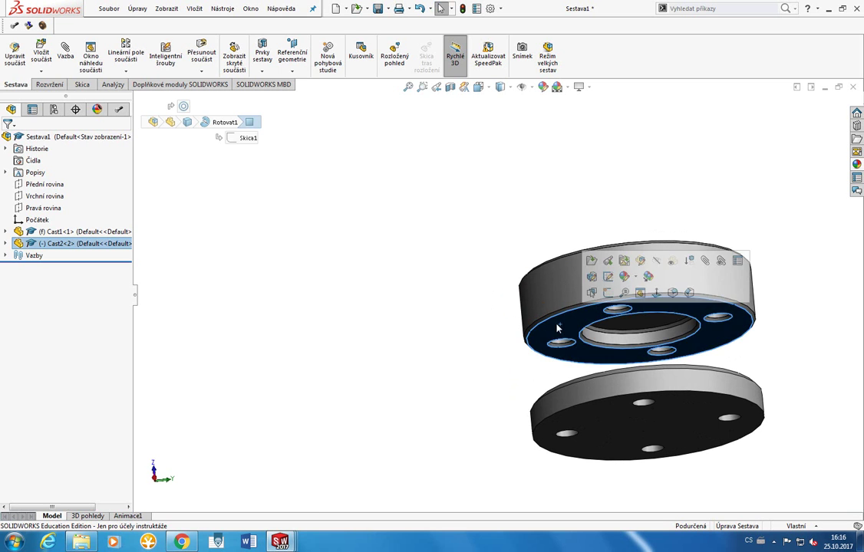
middle_drag(560, 330, 561, 394)
ctrl+click(561, 393)
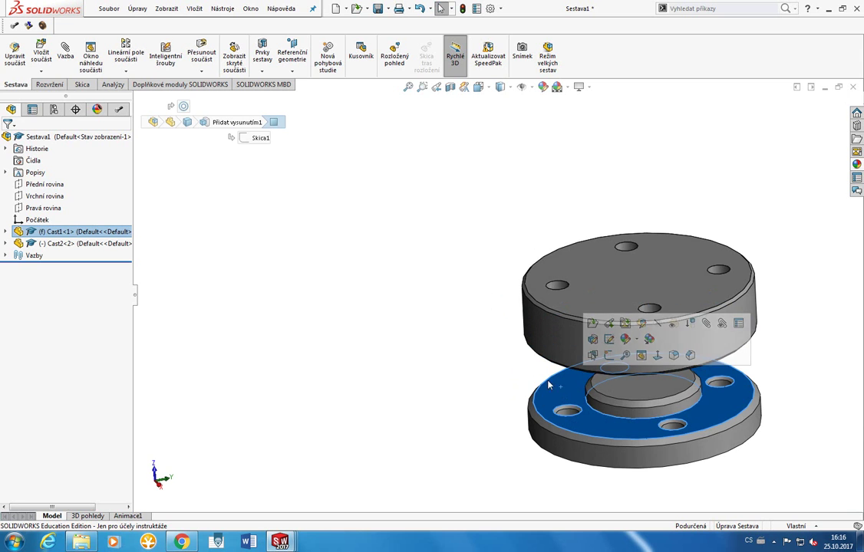
middle_drag(564, 387, 600, 322)
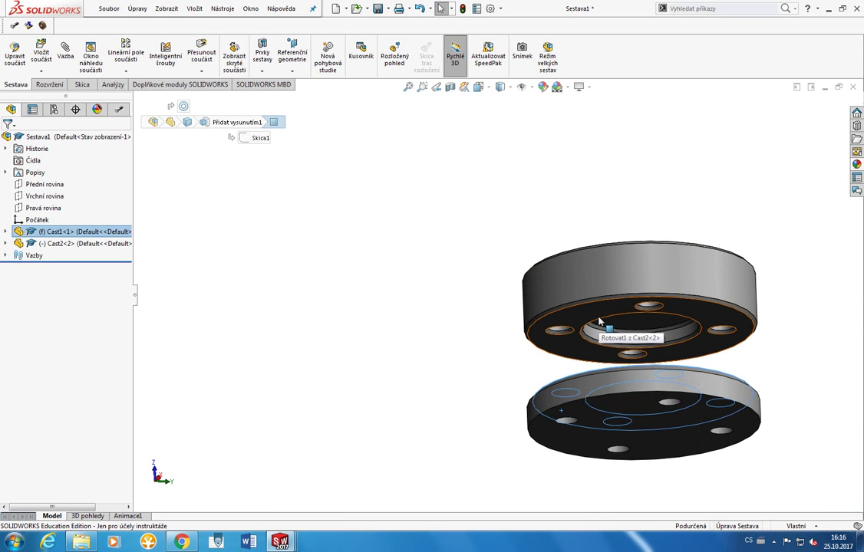
ctrl+click(600, 321)
ctrl+click(603, 323)
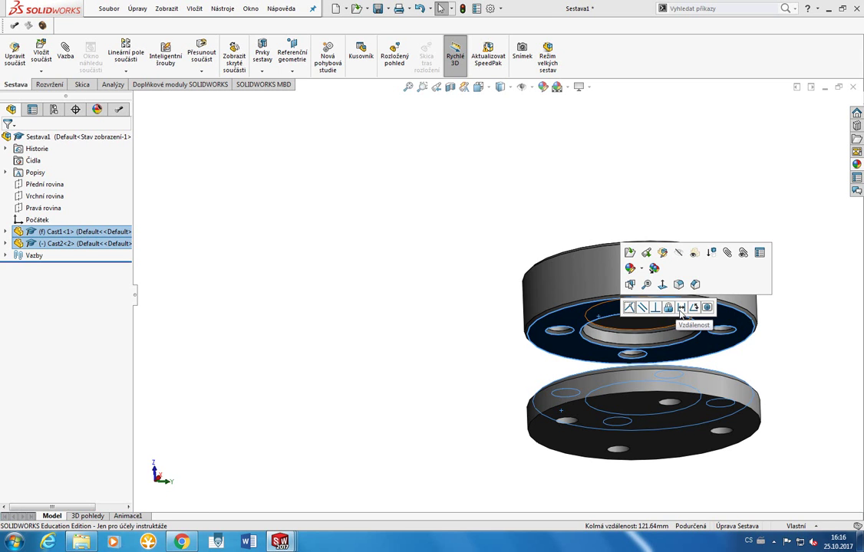
Step: Slide Cast2 up and back along its axis above Cast1
mouse_move(681, 311)
middle_down()
mouse_move(566, 404)
mouse_move(559, 309)
middle_up()
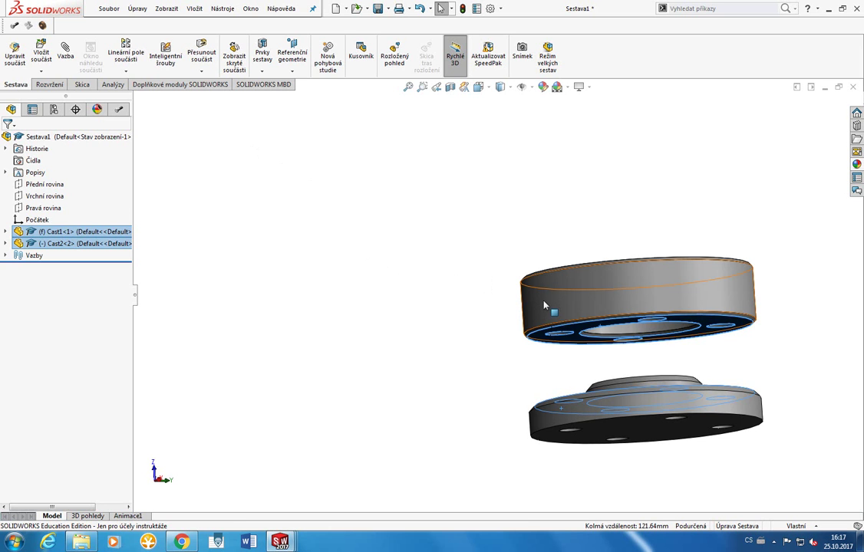
mouse_move(545, 306)
mouse_down()
mouse_move(671, 274)
mouse_move(642, 239)
mouse_move(647, 265)
mouse_up()
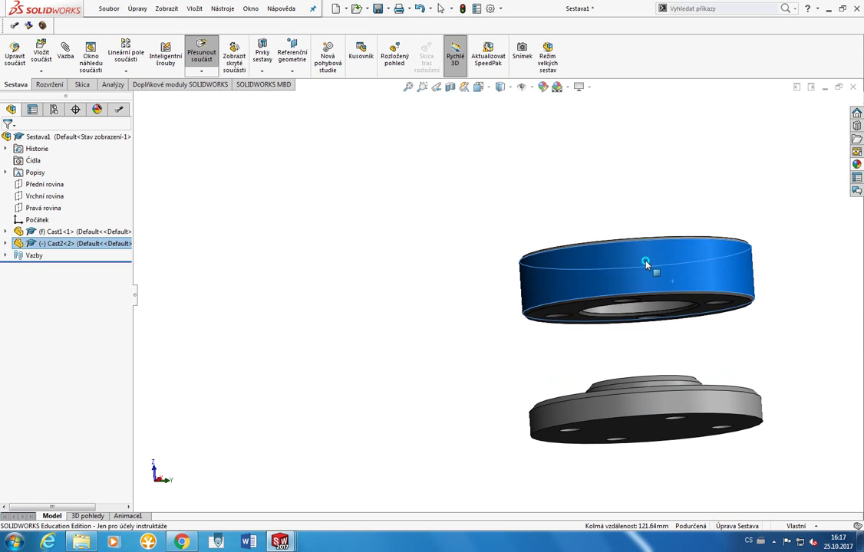
mouse_move(646, 264)
mouse_down()
mouse_move(655, 270)
mouse_move(573, 265)
mouse_move(460, 330)
mouse_up()
click(460, 330)
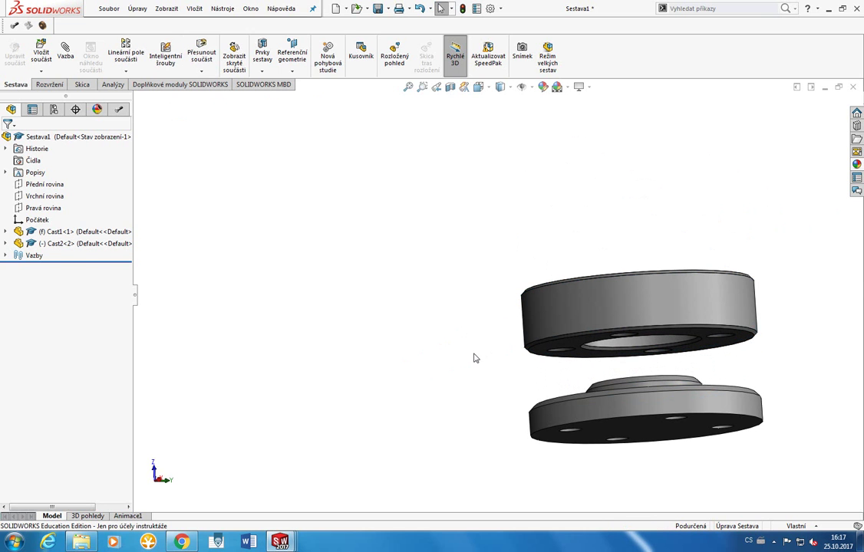
mouse_move(642, 299)
mouse_down()
mouse_move(272, 290)
mouse_move(393, 280)
mouse_up()
Step: Expand the Vazby mates list and select Soustředná1, cancelling its deletion
click(7, 256)
click(44, 268)
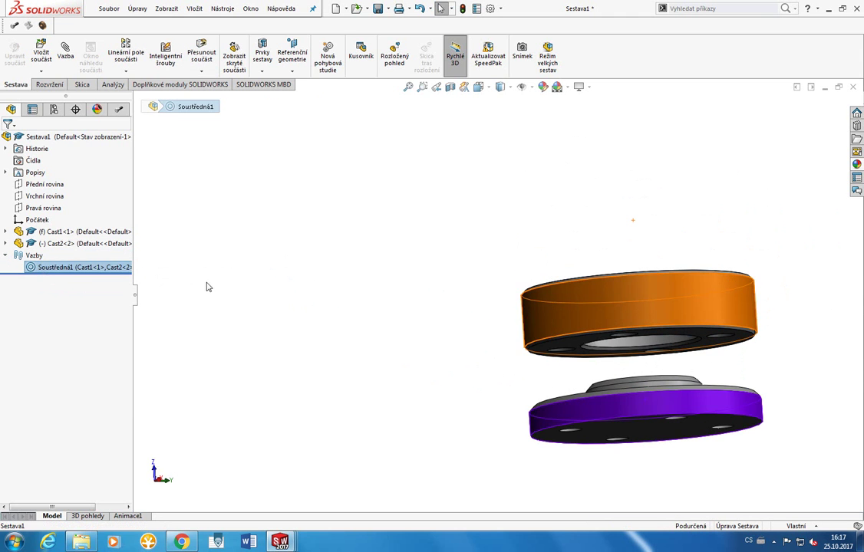
key(Delete)
key(Return)
Step: Lift Cast2, spin it slightly about its axis, and lower it toward the flange
mouse_move(572, 303)
right_down()
mouse_move(566, 182)
mouse_move(563, 264)
right_up()
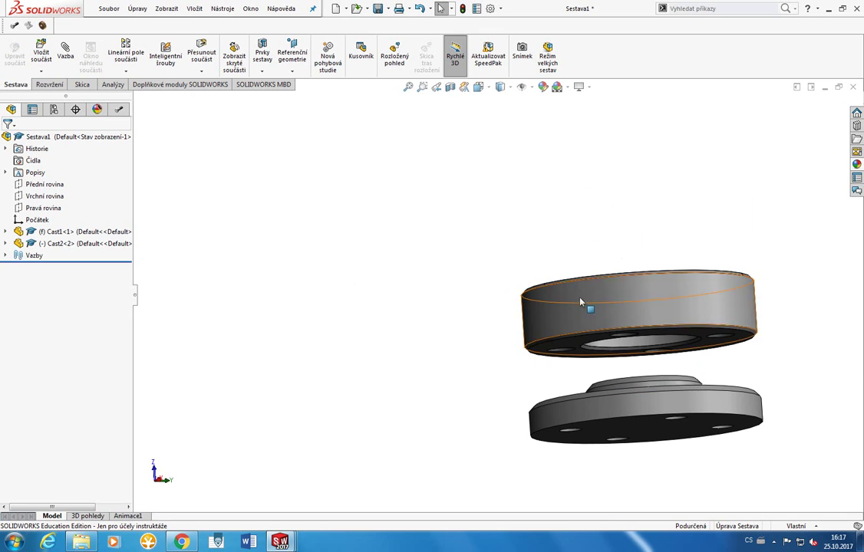
drag(613, 334, 620, 278)
right_drag(620, 279, 548, 298)
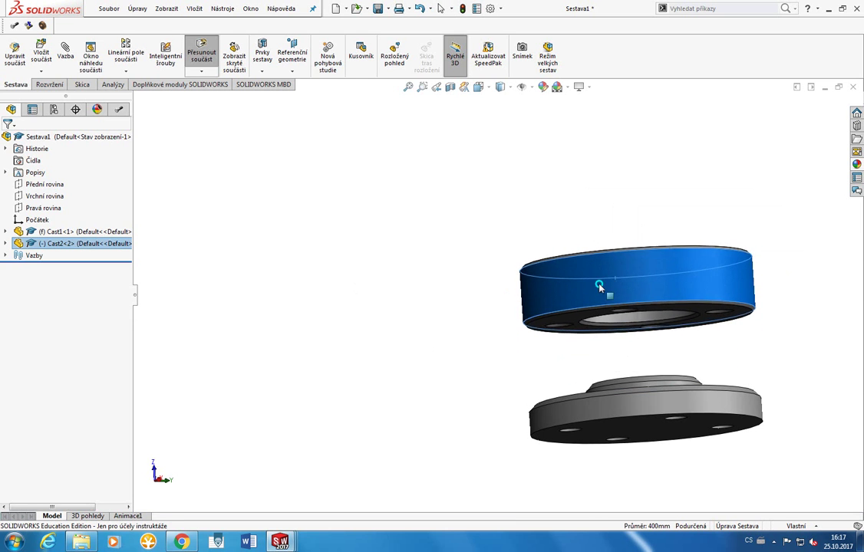
click(548, 297)
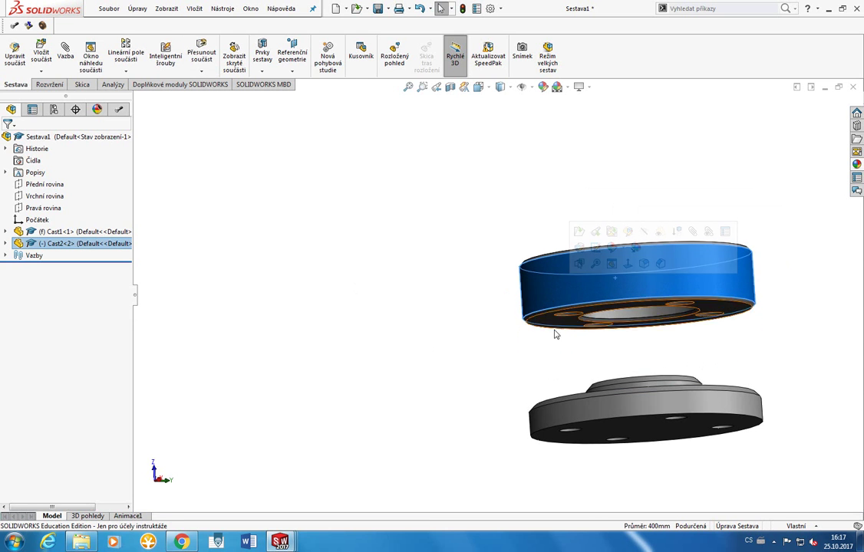
click(586, 374)
mouse_move(605, 303)
mouse_down()
mouse_move(611, 378)
mouse_move(602, 276)
mouse_up()
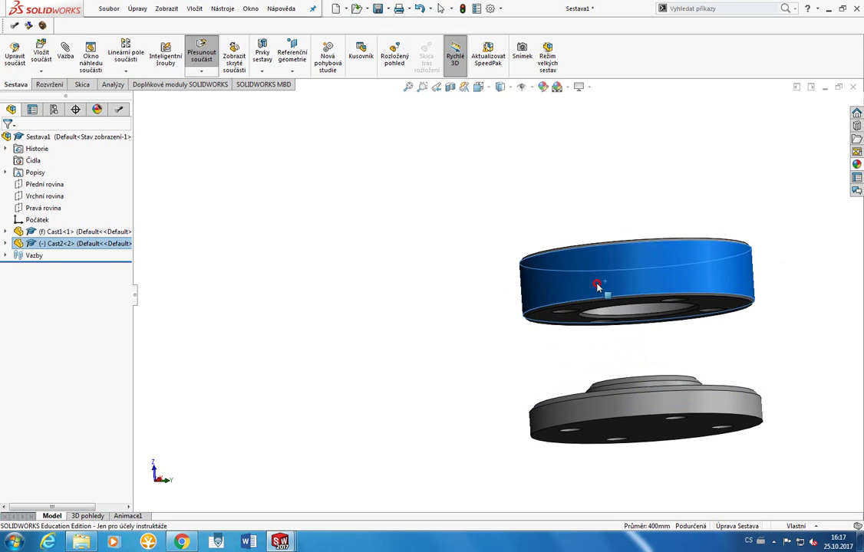
Step: Try selecting Cast2's bottom face with the flange's top, boss and bore faces
middle_drag(559, 362, 561, 315)
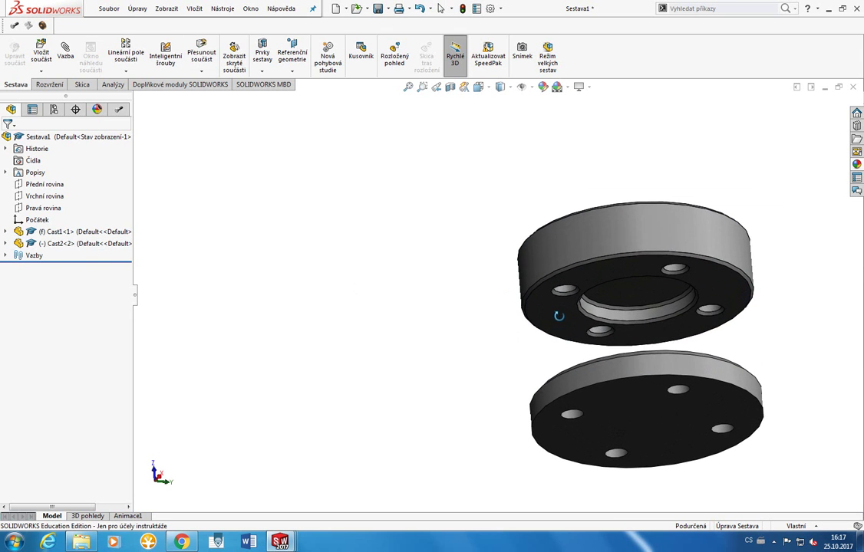
click(559, 311)
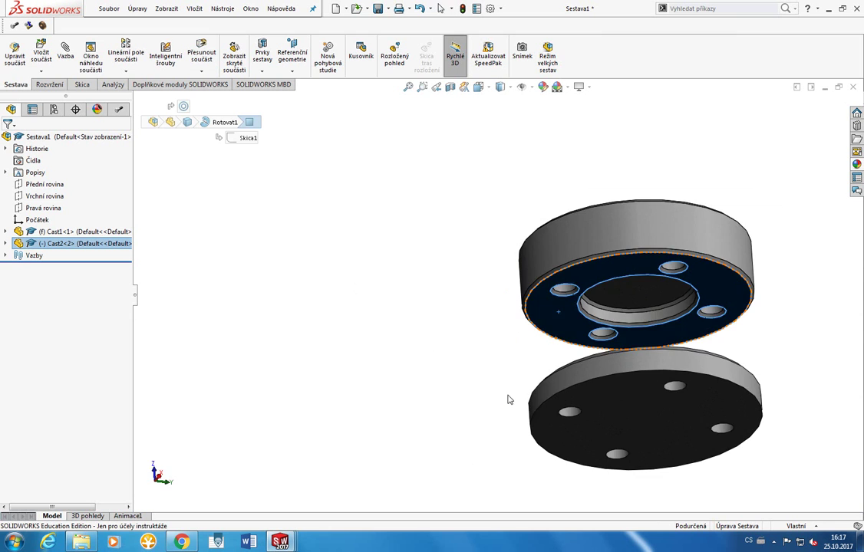
middle_drag(509, 399, 546, 493)
ctrl+click(560, 410)
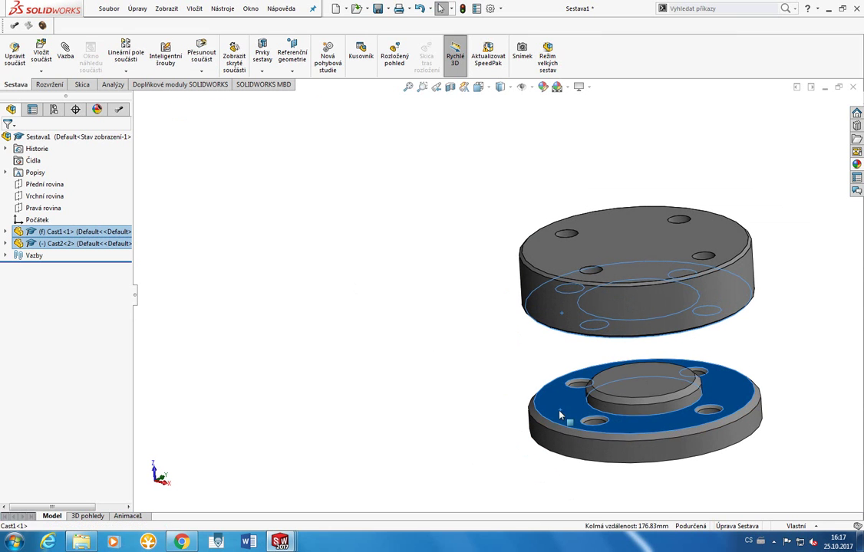
mouse_move(497, 453)
middle_down()
mouse_move(465, 422)
mouse_move(420, 428)
mouse_move(590, 316)
middle_up()
click(688, 350)
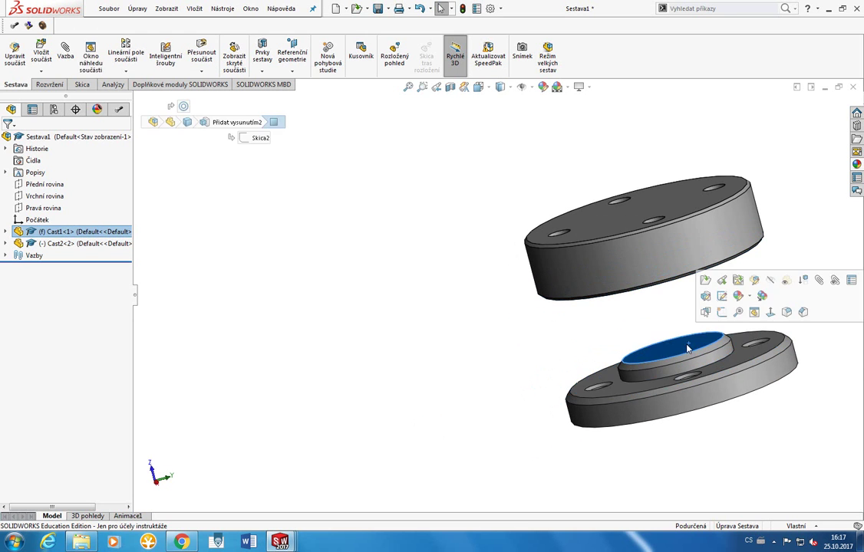
middle_drag(678, 361, 636, 264)
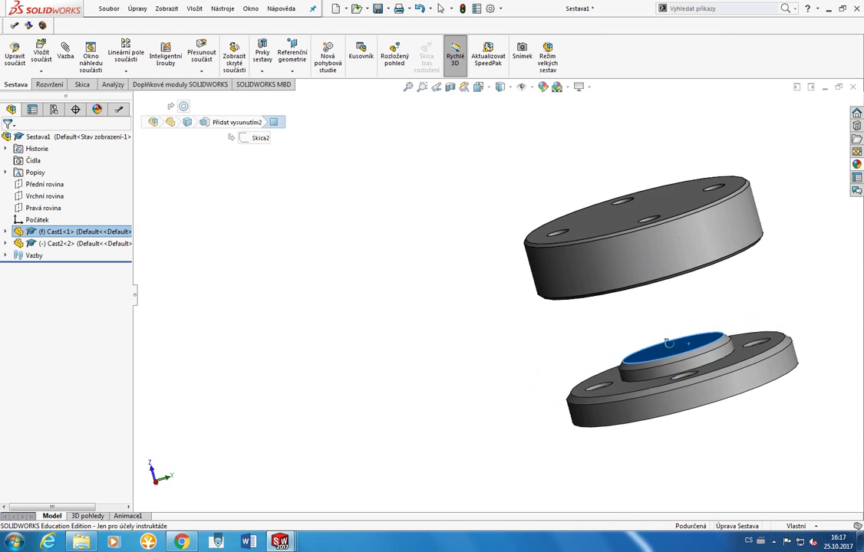
ctrl+click(636, 264)
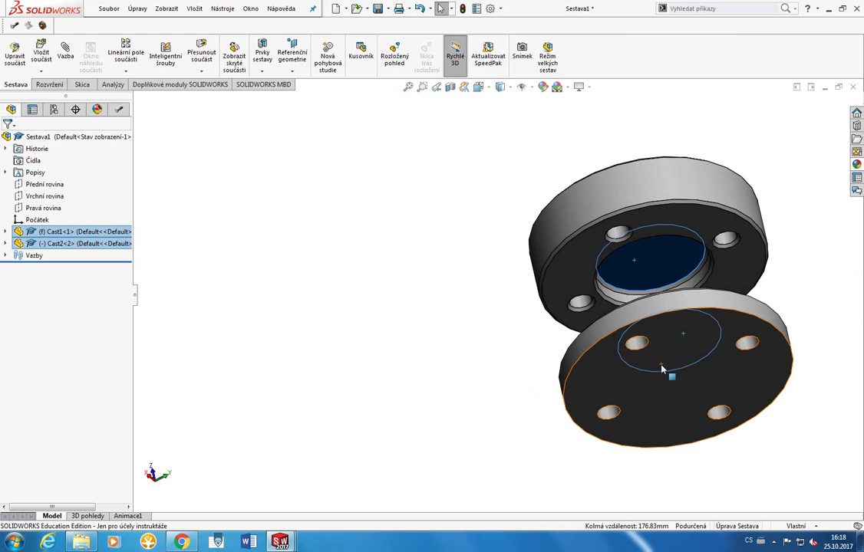
mouse_move(713, 370)
middle_down()
mouse_move(664, 447)
mouse_move(669, 406)
middle_up()
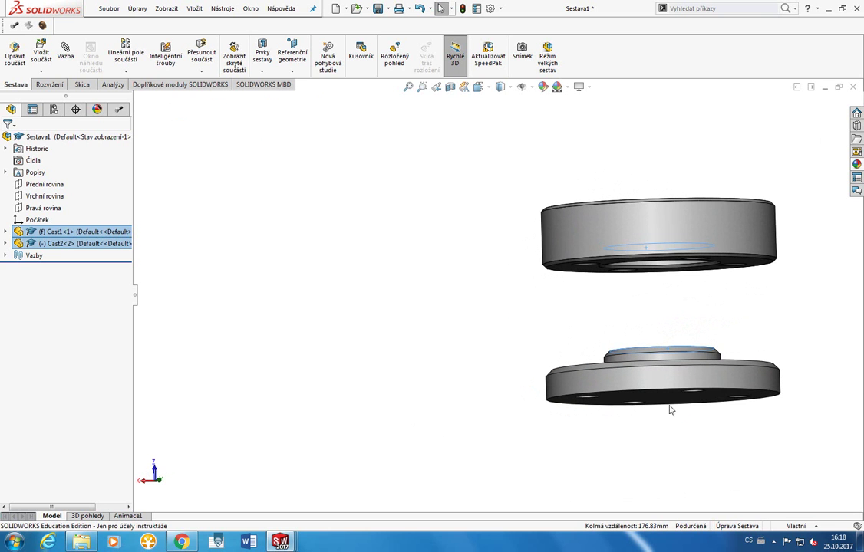
Step: Clear the selection and reselect Cast2's bottom face plus the flange's top face
click(694, 324)
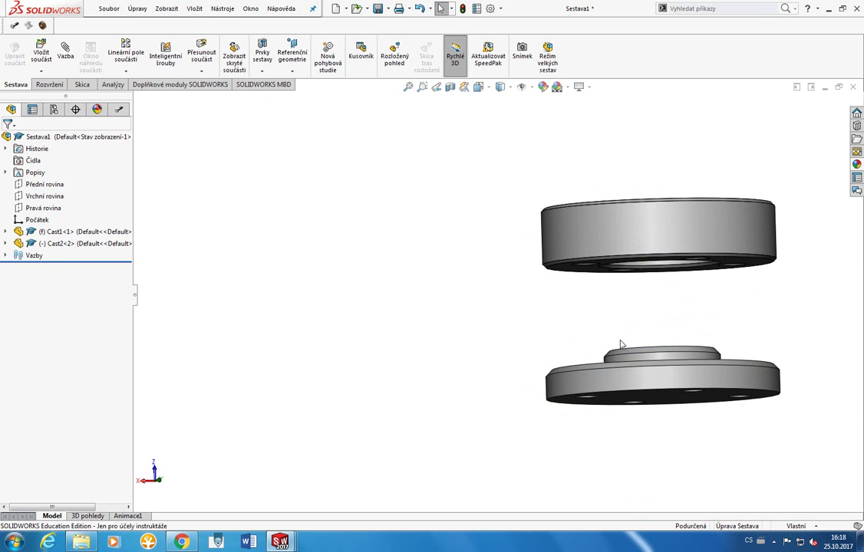
click(584, 277)
middle_drag(585, 277, 585, 360)
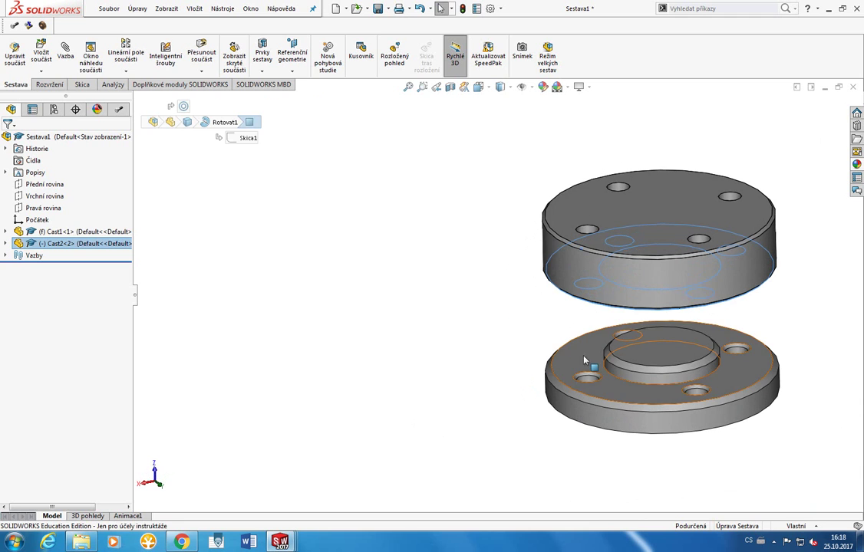
ctrl+click(583, 360)
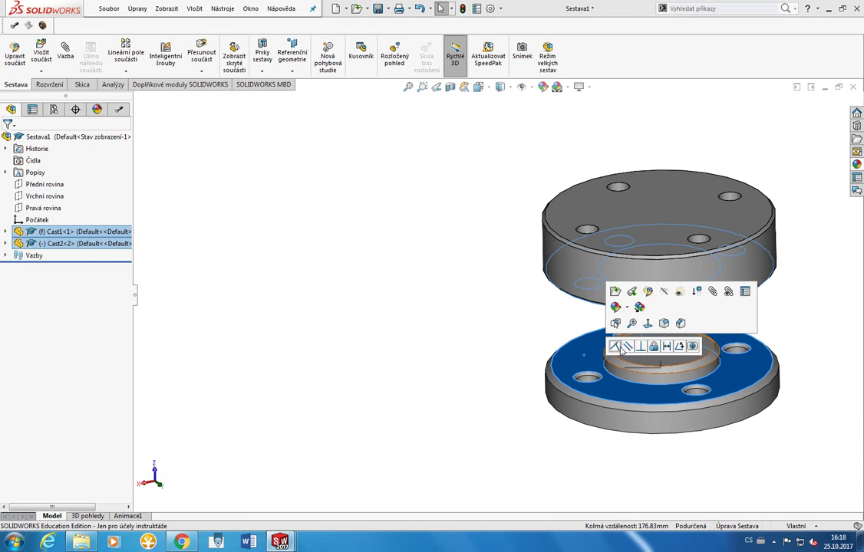
click(679, 347)
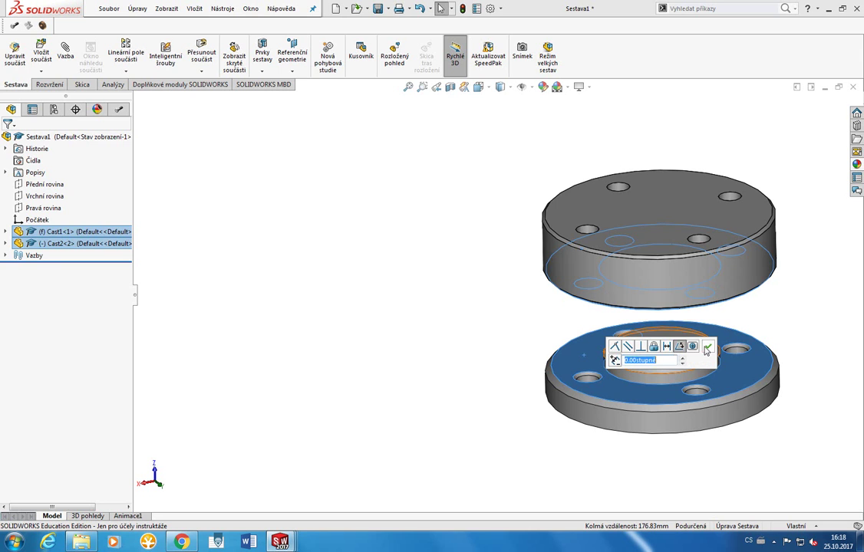
key(Return)
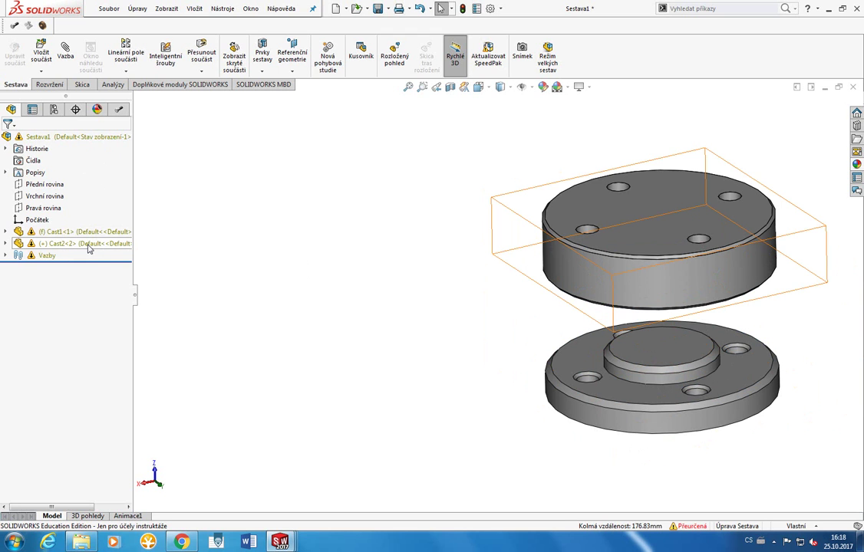
key(ctrl+z)
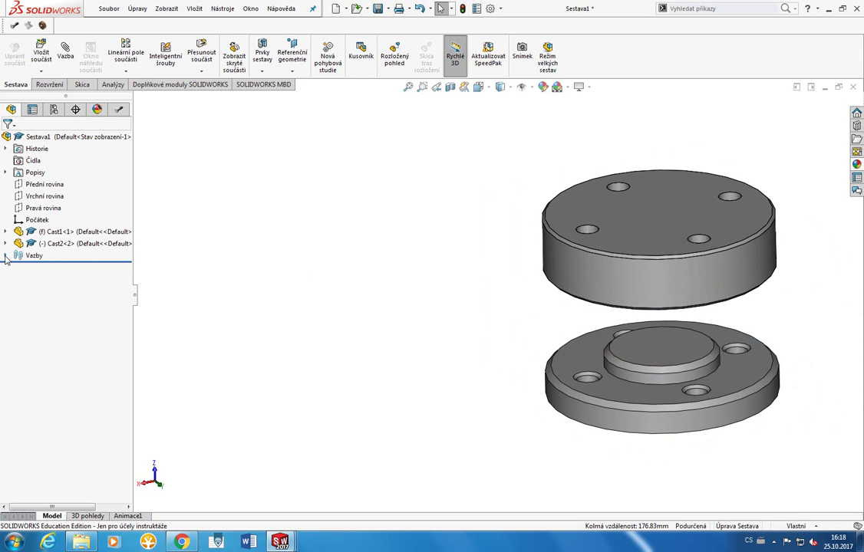
key(Up)
key(Up)
key(Up)
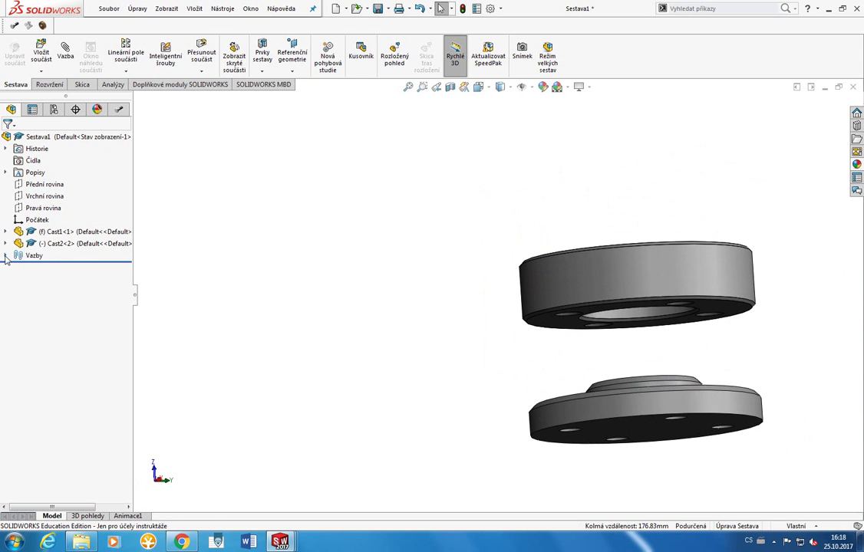
Step: Expand the mates list to show Soustředná1 and widen the design tree
click(5, 256)
click(70, 268)
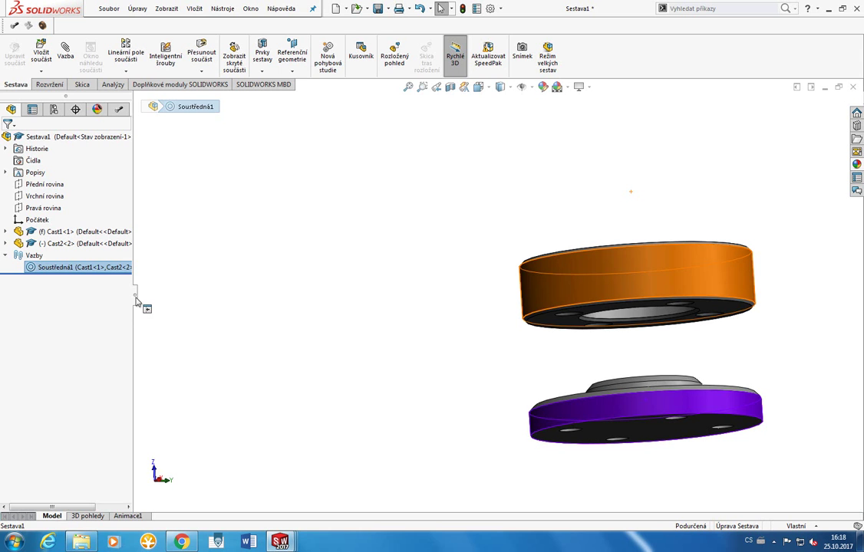
drag(136, 301, 155, 300)
Step: Lower Cast2 toward the flange and select its bottom face with the flange's top face
click(414, 311)
mouse_move(537, 300)
mouse_down()
mouse_move(540, 324)
mouse_move(505, 332)
mouse_up()
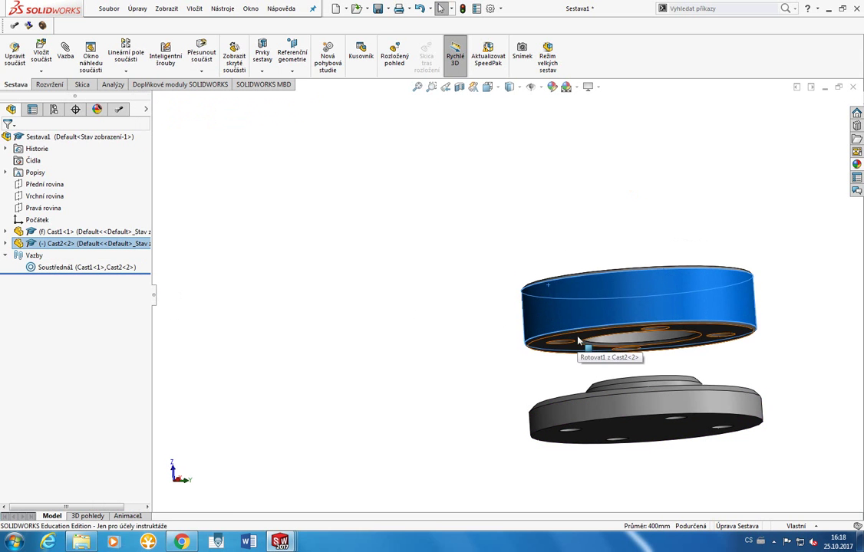
click(574, 349)
middle_drag(568, 360, 562, 409)
ctrl+click(562, 409)
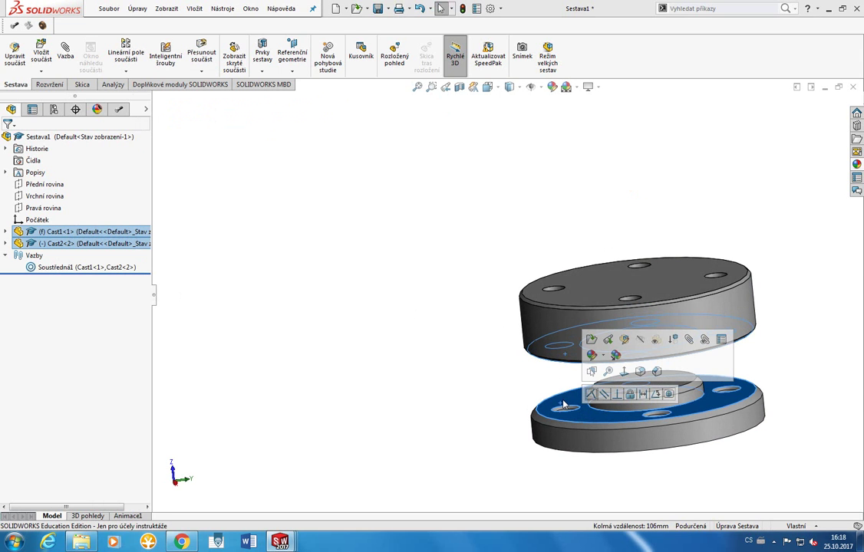
ctrl+click(564, 402)
ctrl+click(564, 405)
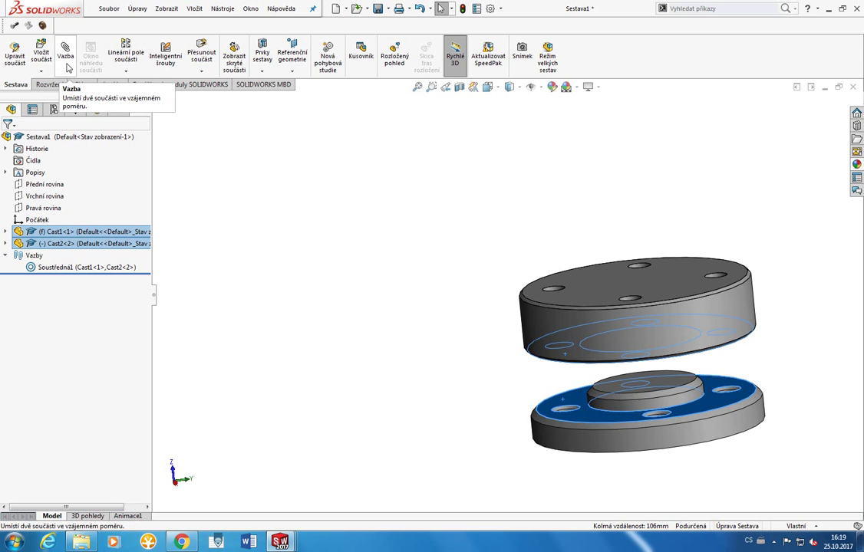
click(67, 67)
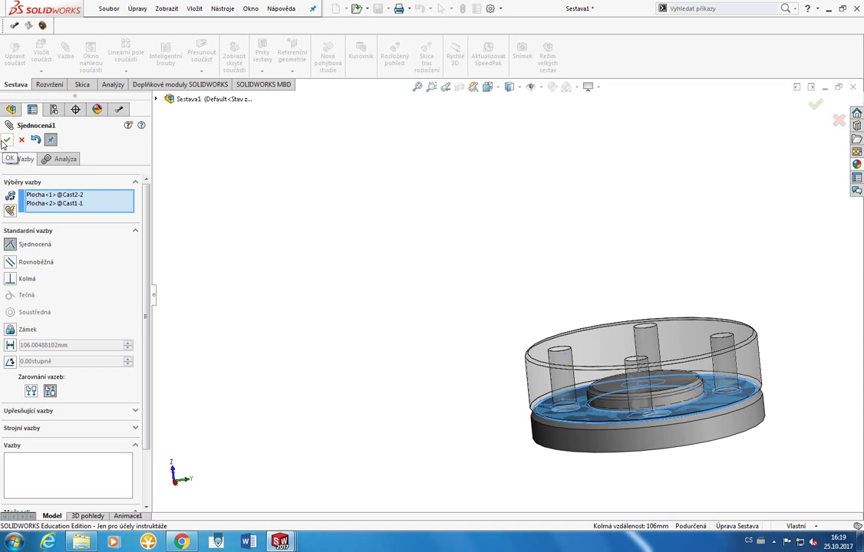
click(4, 140)
click(21, 140)
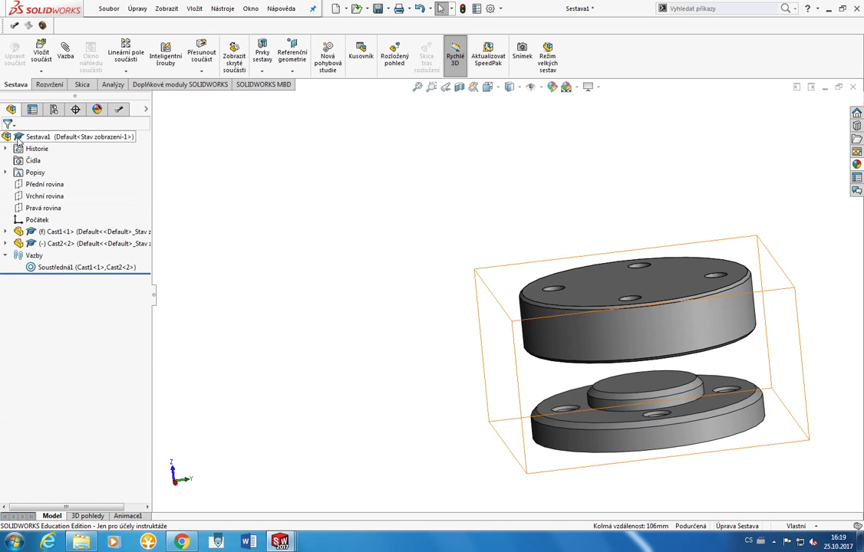
mouse_move(473, 280)
middle_down()
mouse_move(460, 254)
mouse_move(474, 364)
middle_up()
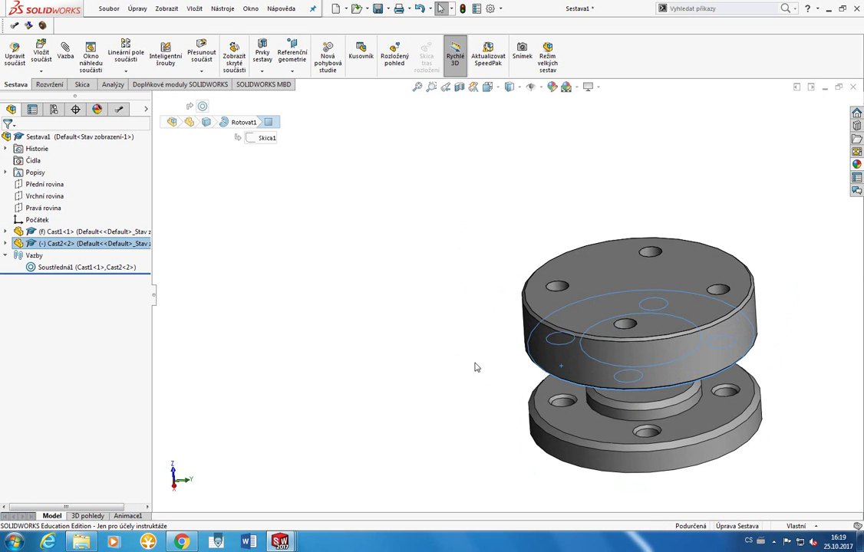
Step: Mate Cast2's underside coincident to the flange face (Sjednocená2), then spin Cast2 about its axis
click(583, 419)
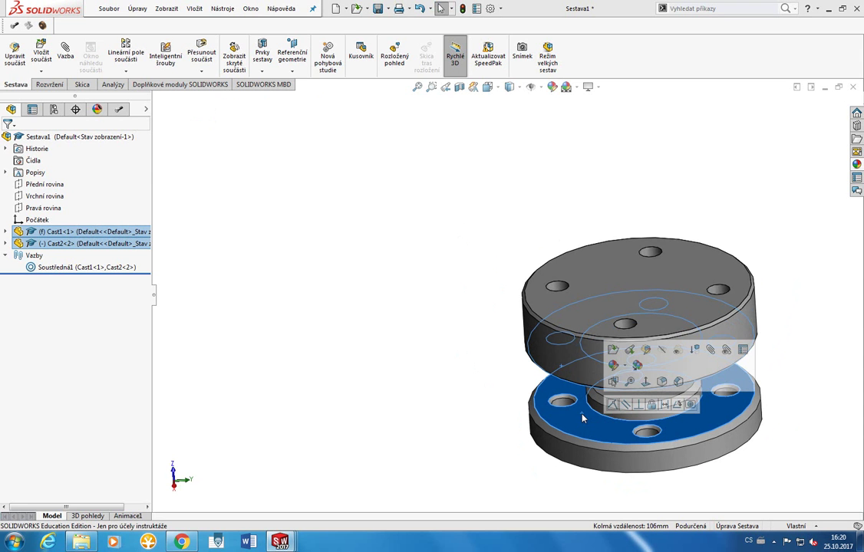
click(614, 405)
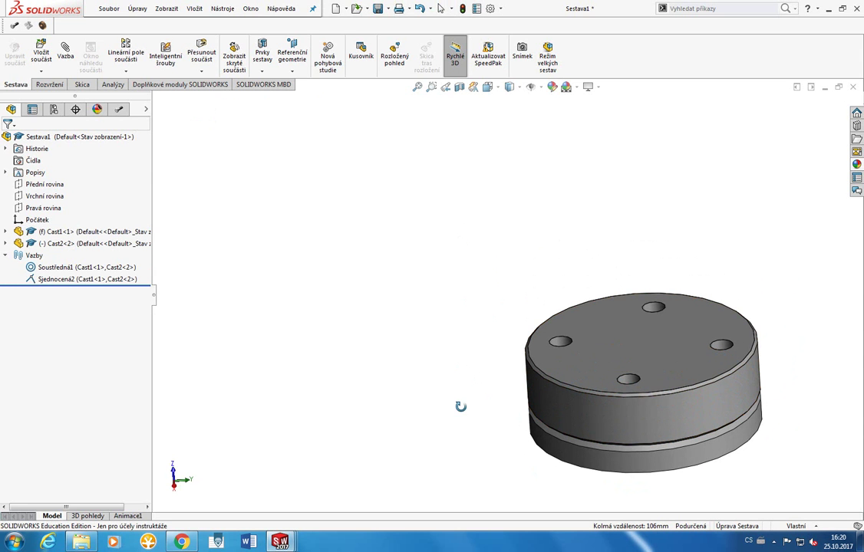
mouse_move(459, 405)
middle_down()
mouse_move(459, 346)
mouse_move(515, 376)
mouse_move(512, 435)
middle_up()
mouse_move(591, 410)
mouse_down()
mouse_move(603, 420)
mouse_move(635, 412)
mouse_move(626, 431)
mouse_move(665, 372)
mouse_move(660, 279)
mouse_move(618, 384)
mouse_move(311, 239)
mouse_move(470, 143)
mouse_move(557, 512)
mouse_move(797, 347)
mouse_move(650, 195)
mouse_up()
Step: Rotate Cast2 about its axis to shift its holes, switch to Top view, and pick a hole edge
key(Escape)
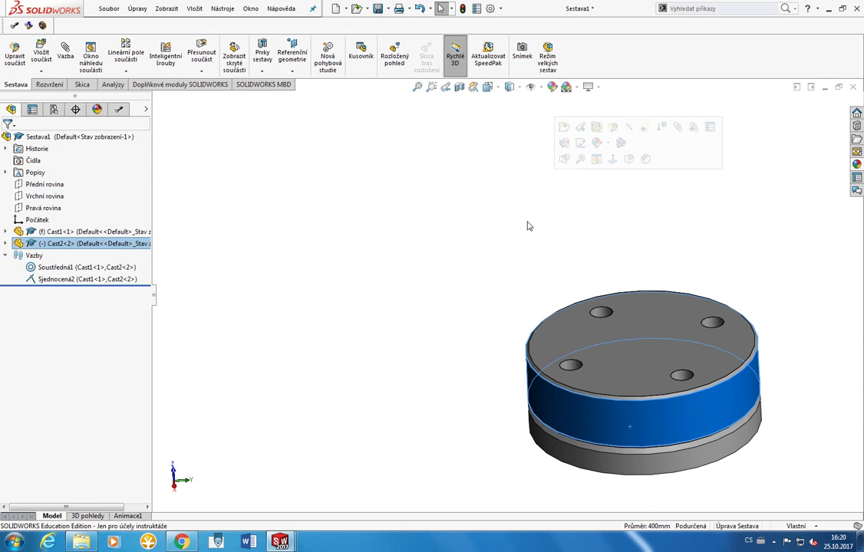
click(493, 293)
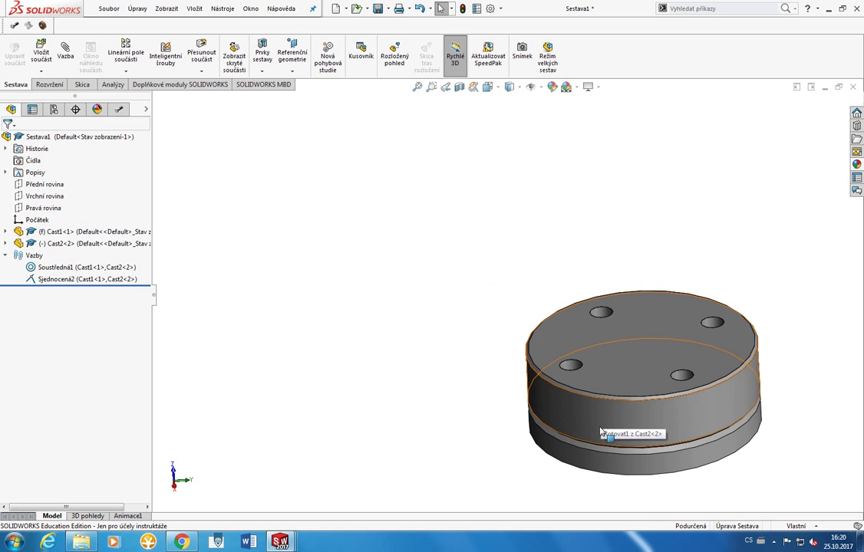
drag(655, 417, 635, 433)
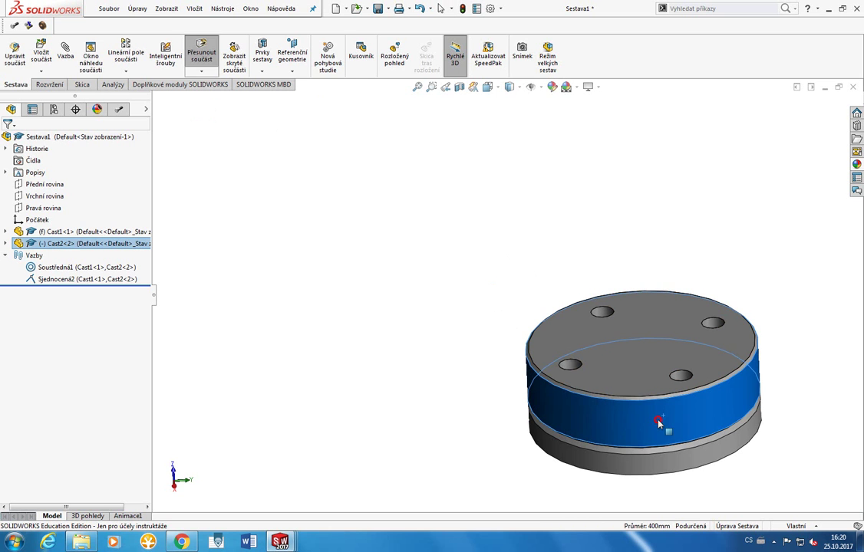
key(Escape)
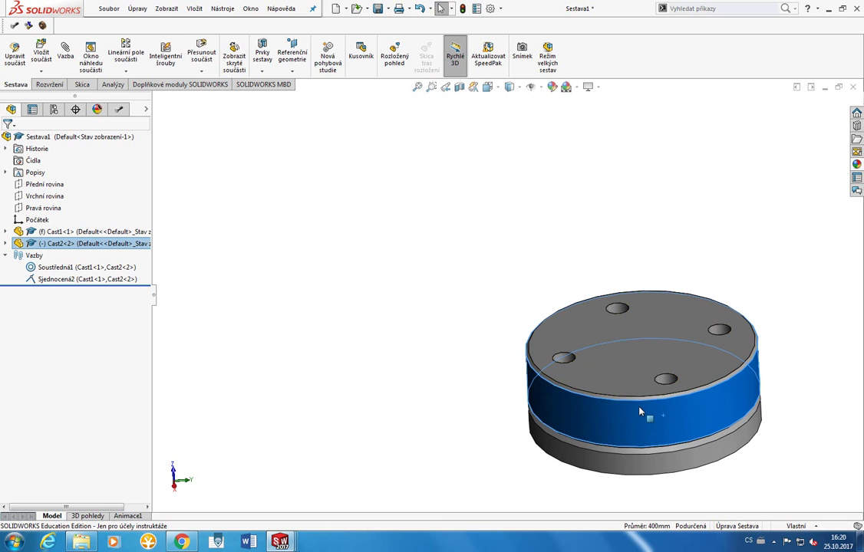
key(ctrl+5)
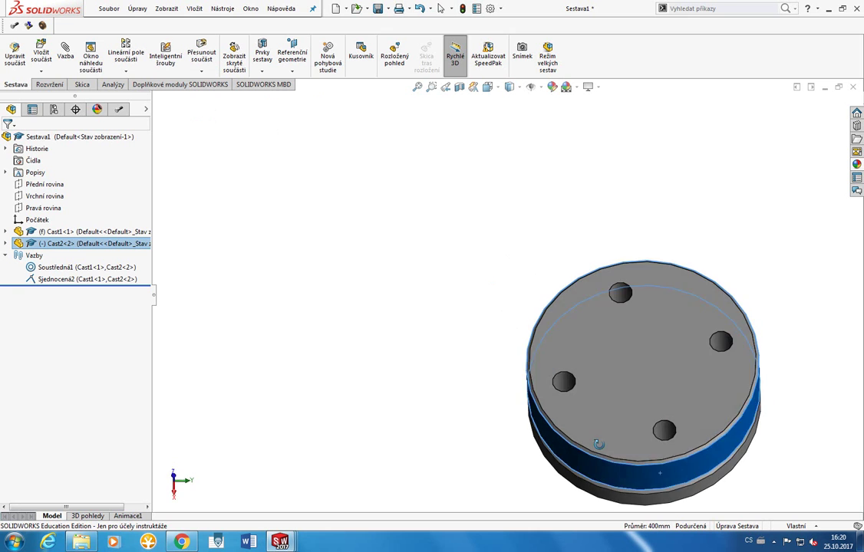
click(567, 405)
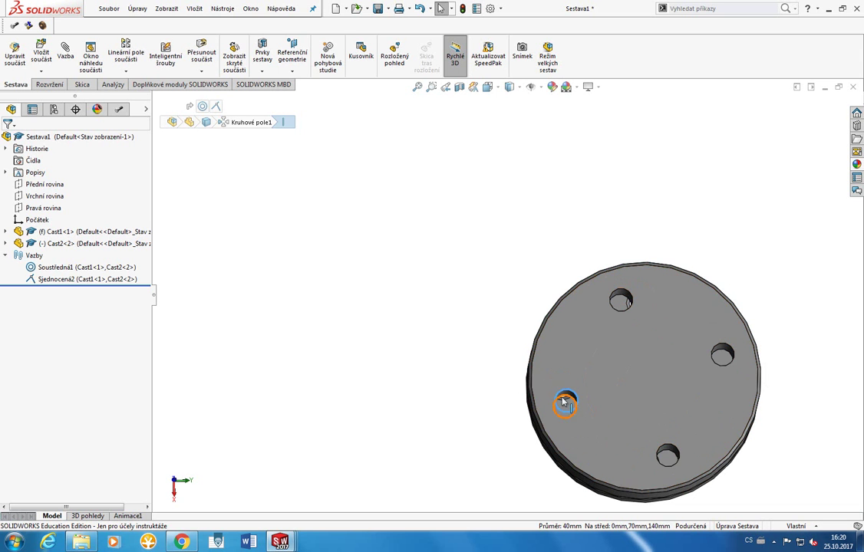
click(566, 400)
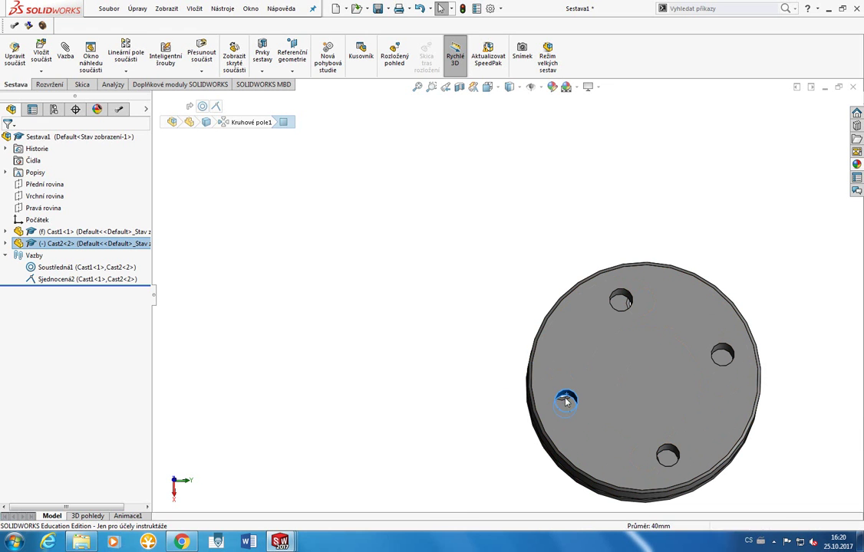
mouse_move(469, 370)
middle_down()
mouse_move(647, 392)
mouse_move(637, 400)
middle_up()
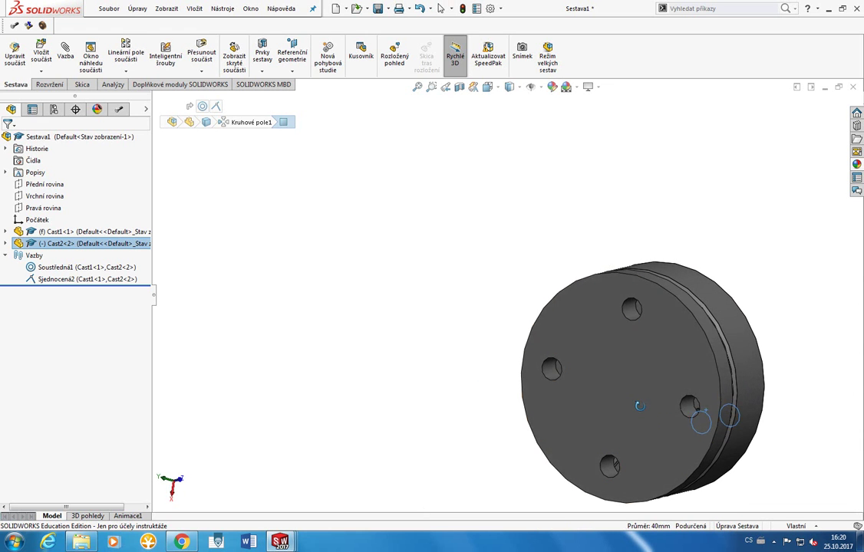
ctrl+click(687, 405)
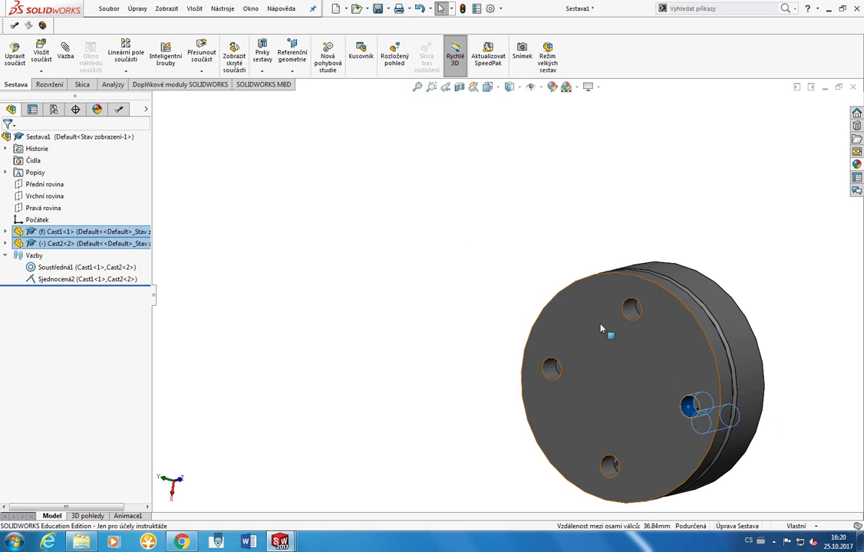
click(65, 51)
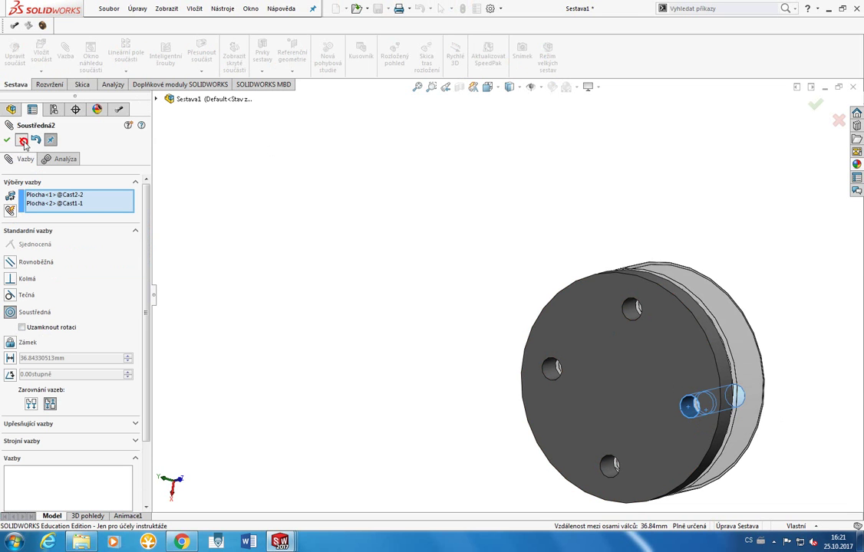
click(21, 139)
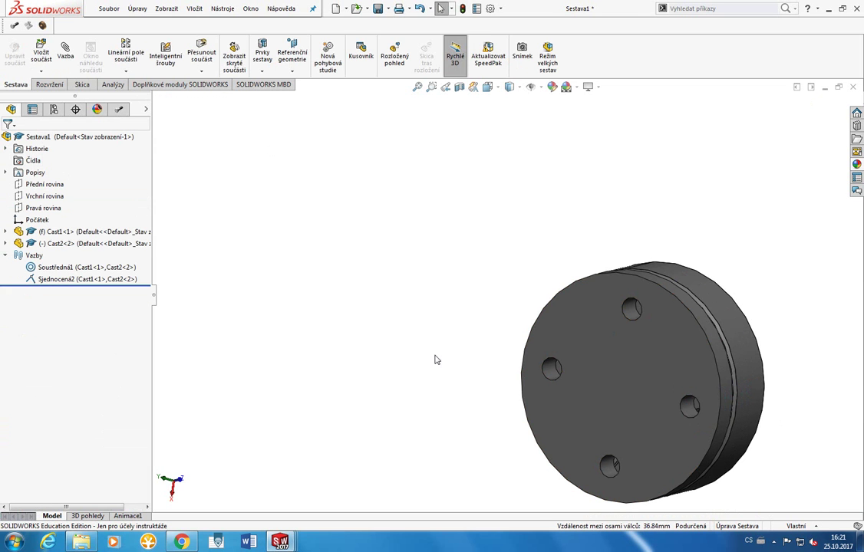
click(688, 407)
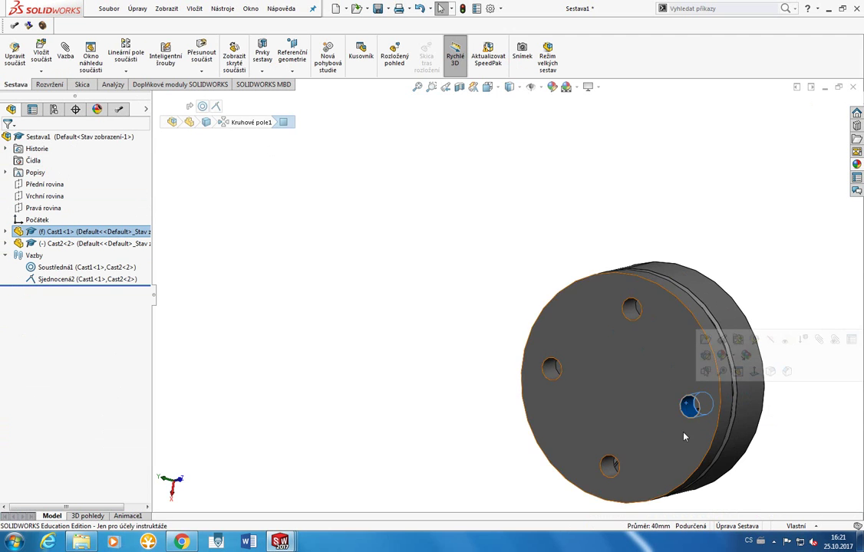
mouse_move(684, 435)
middle_down()
mouse_move(571, 449)
mouse_move(557, 462)
middle_up()
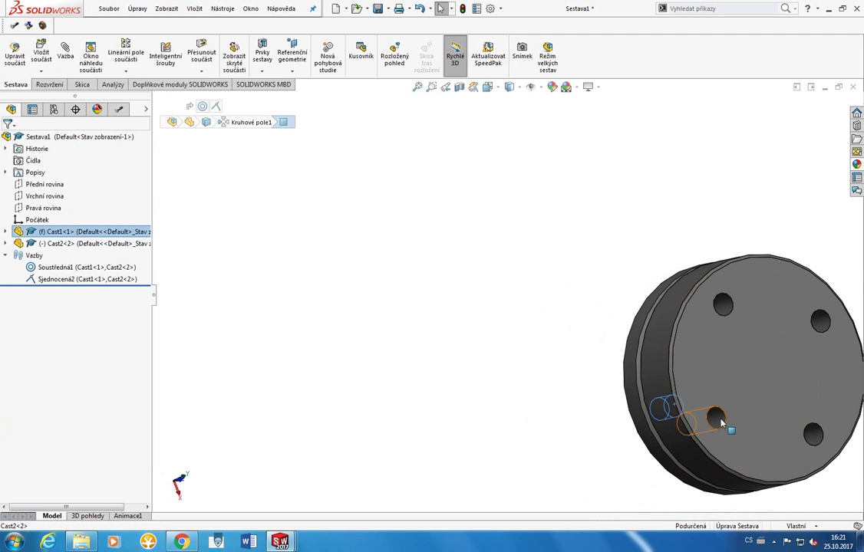
ctrl+click(715, 418)
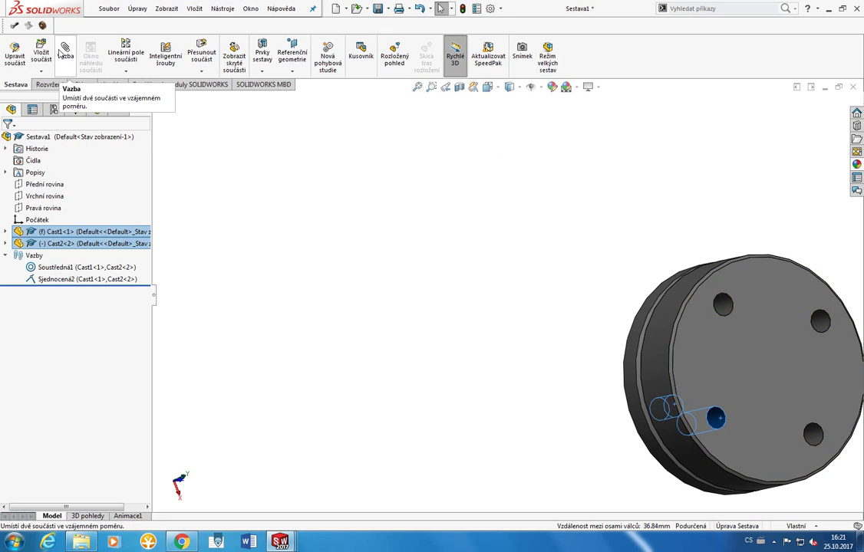
Step: Add concentric mate Soustředná3 between matching holes of Cast1 and Cast2, fully defining the assembly
click(66, 51)
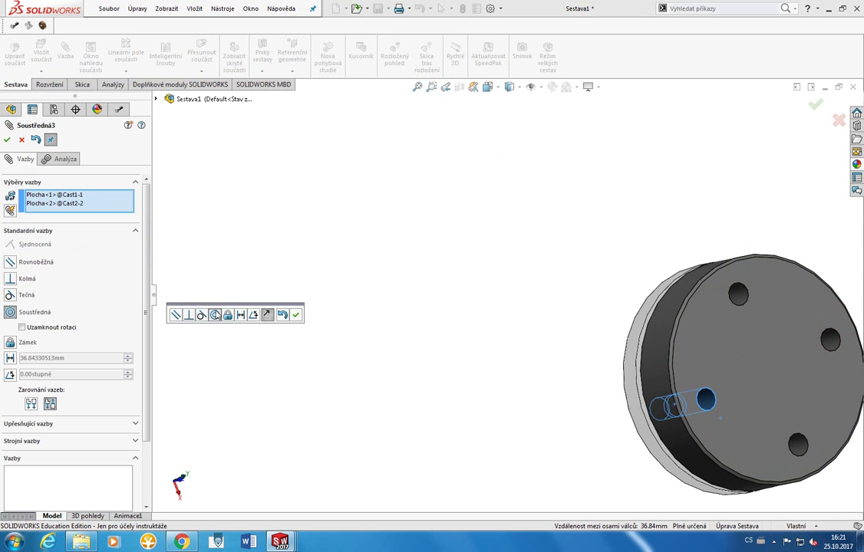
click(297, 318)
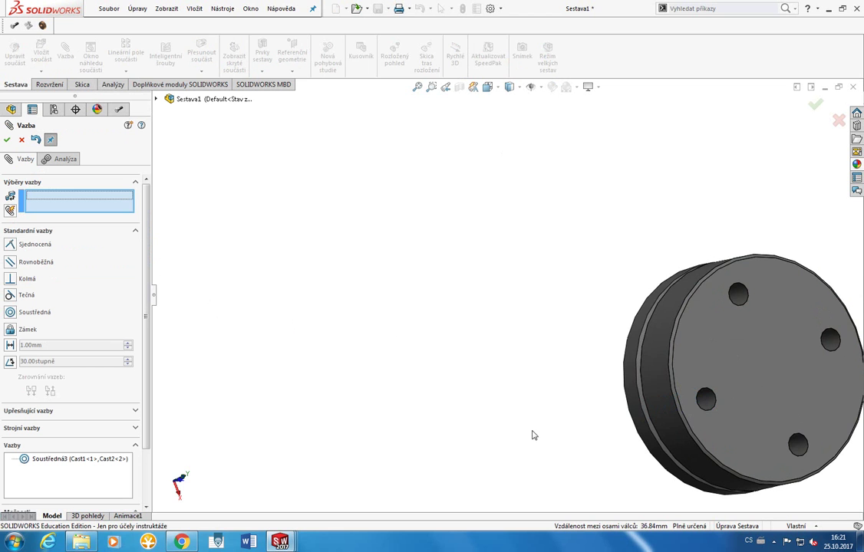
mouse_move(540, 425)
middle_down()
mouse_move(485, 258)
mouse_move(478, 188)
middle_up()
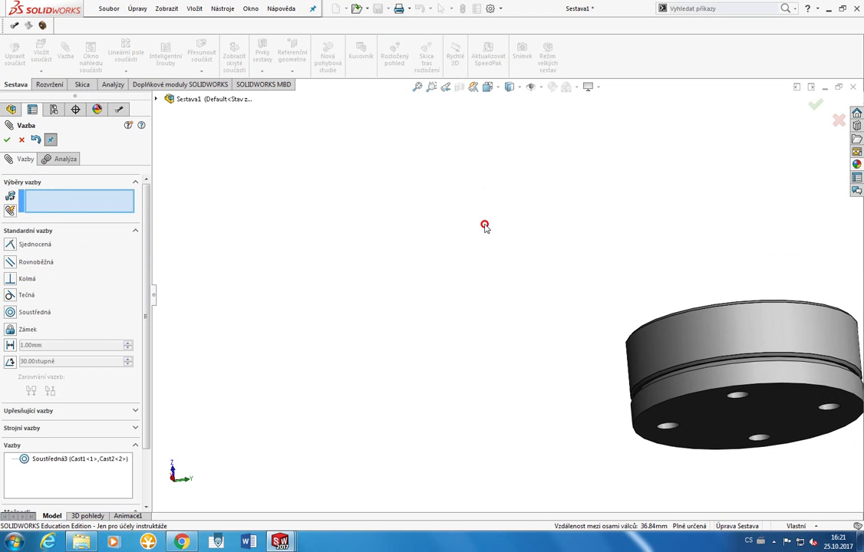
mouse_move(485, 225)
middle_down()
mouse_move(563, 340)
mouse_move(711, 384)
middle_up()
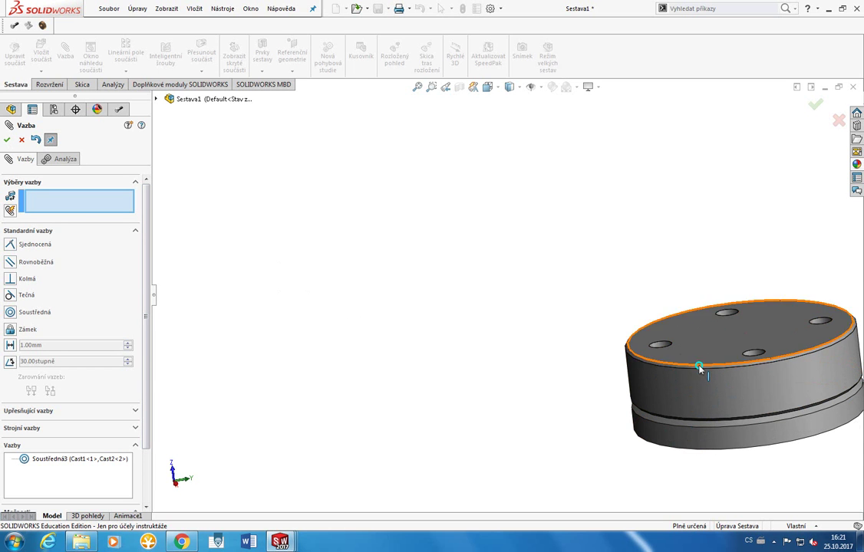
click(22, 140)
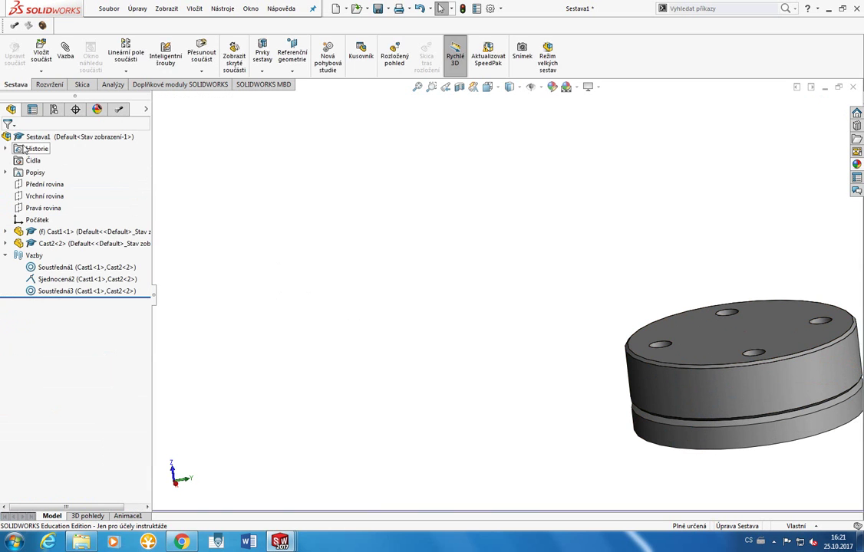
click(676, 347)
click(552, 362)
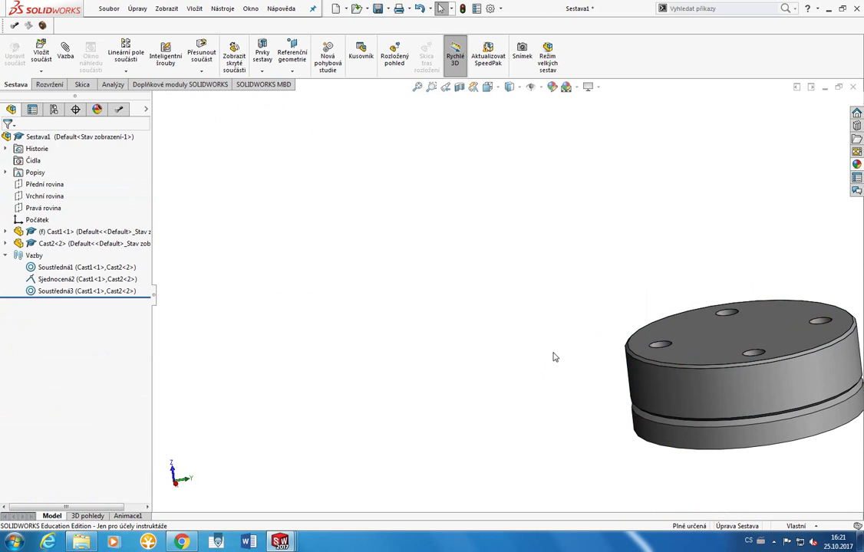
middle_drag(722, 312, 748, 283)
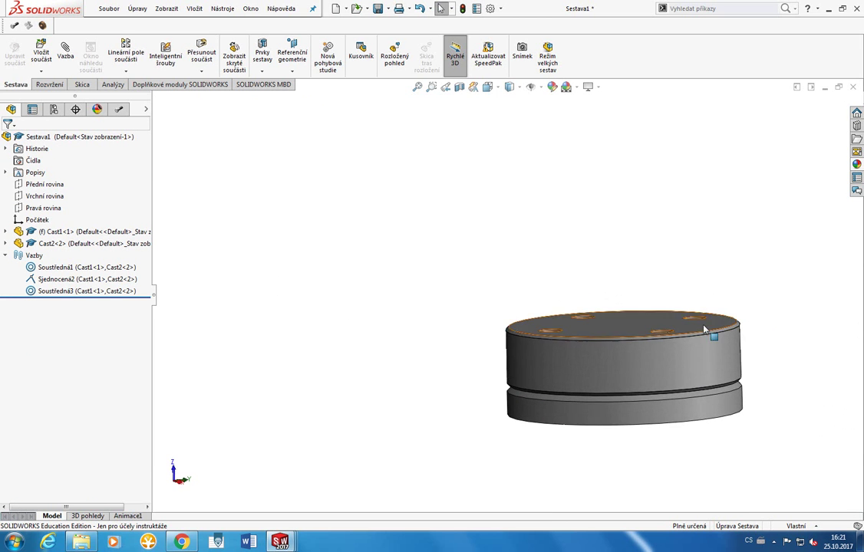
click(696, 324)
key(space)
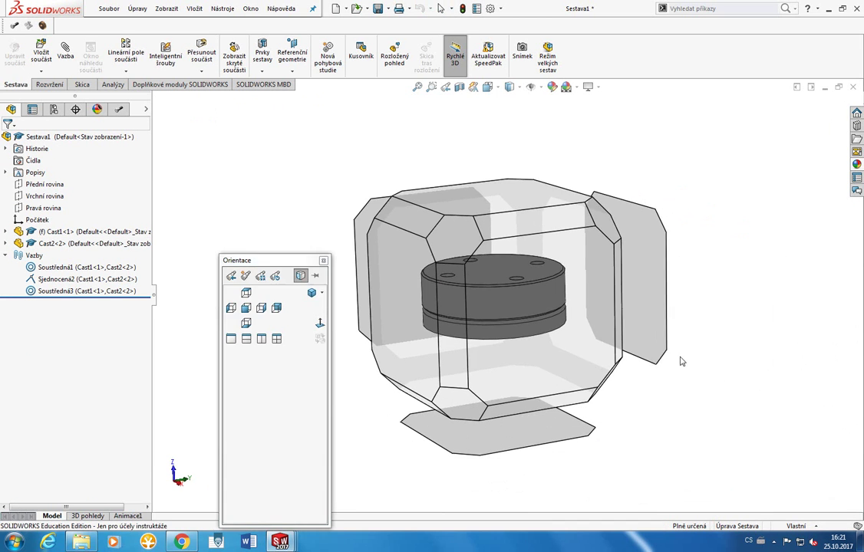
click(679, 359)
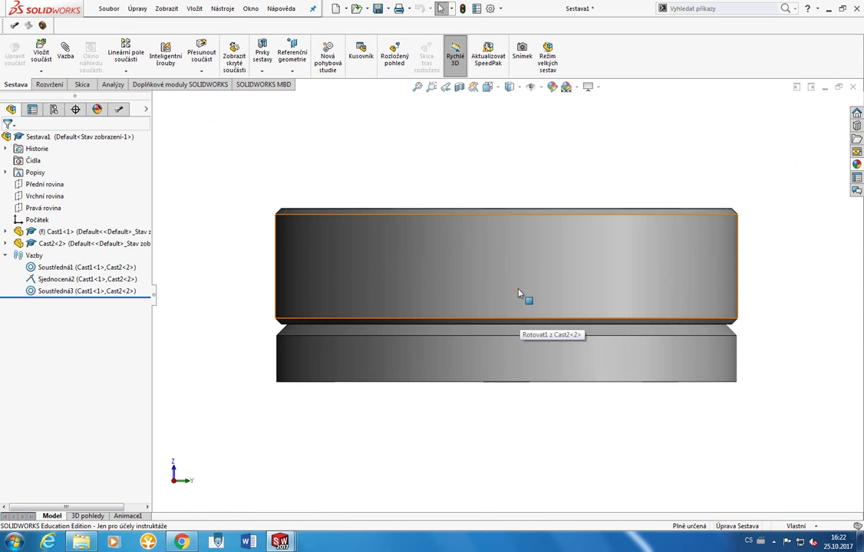
mouse_move(530, 271)
middle_down()
mouse_move(505, 306)
mouse_move(505, 285)
middle_up()
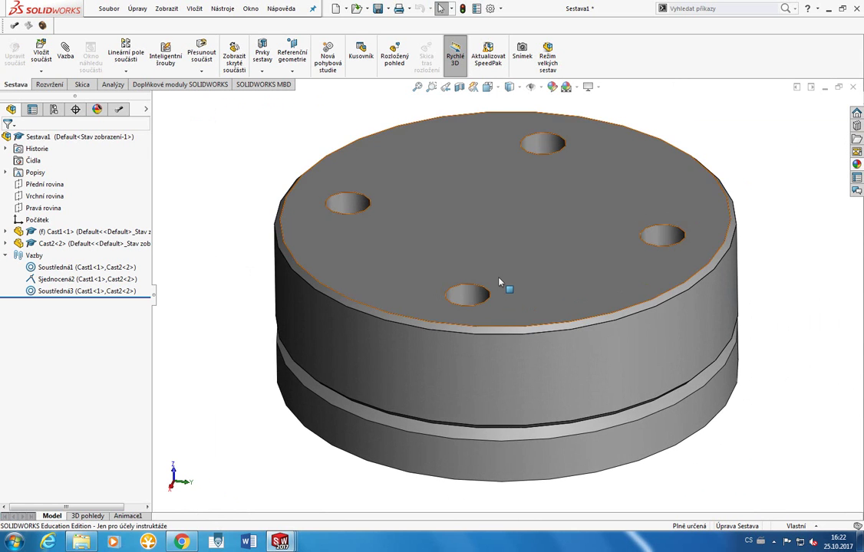
scroll(505, 286, up, 3)
scroll(497, 289, up, 2)
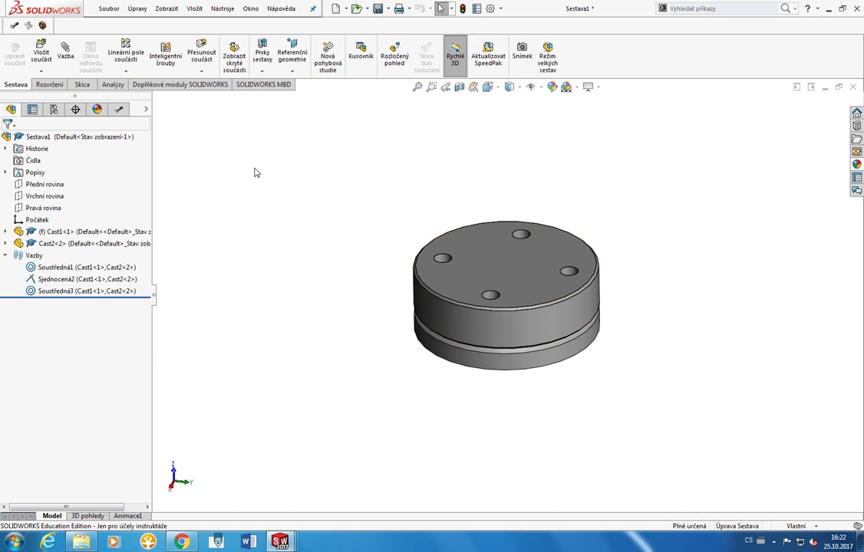
Step: Save all changed documents, keeping the assembly name Sestava1
click(139, 13)
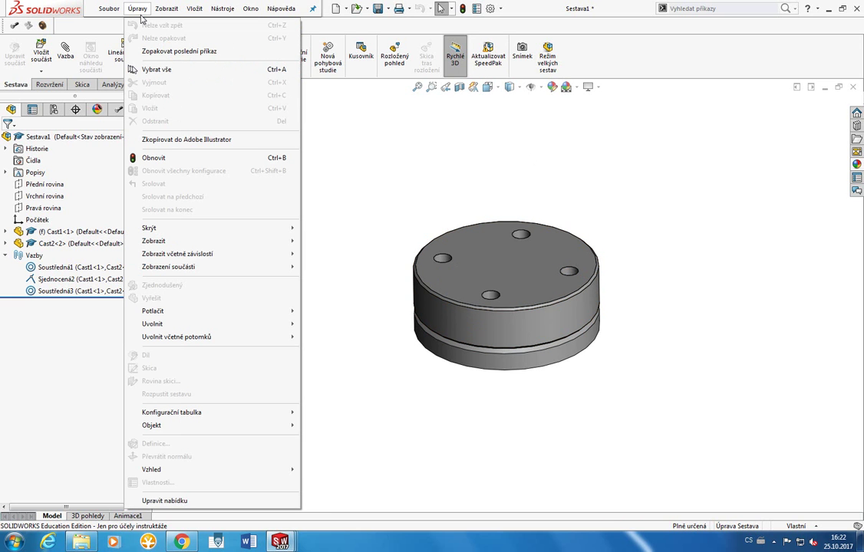
click(380, 135)
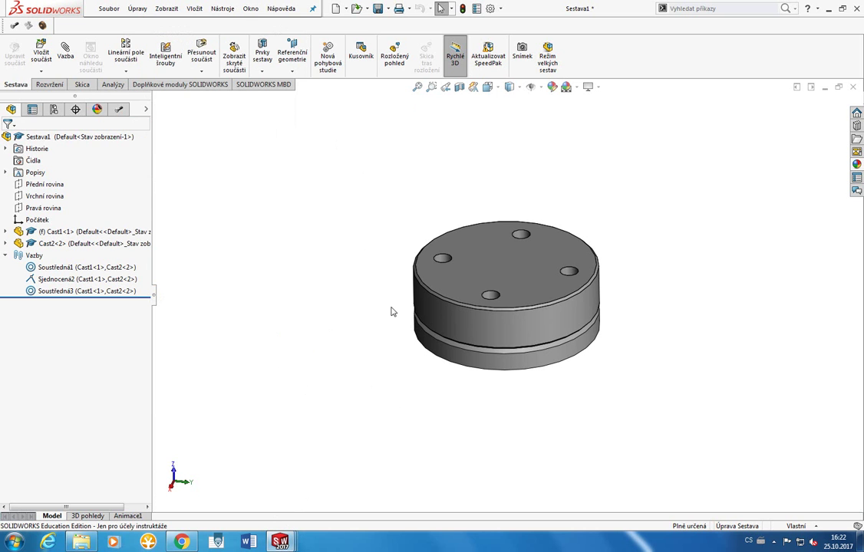
key(ctrl+s)
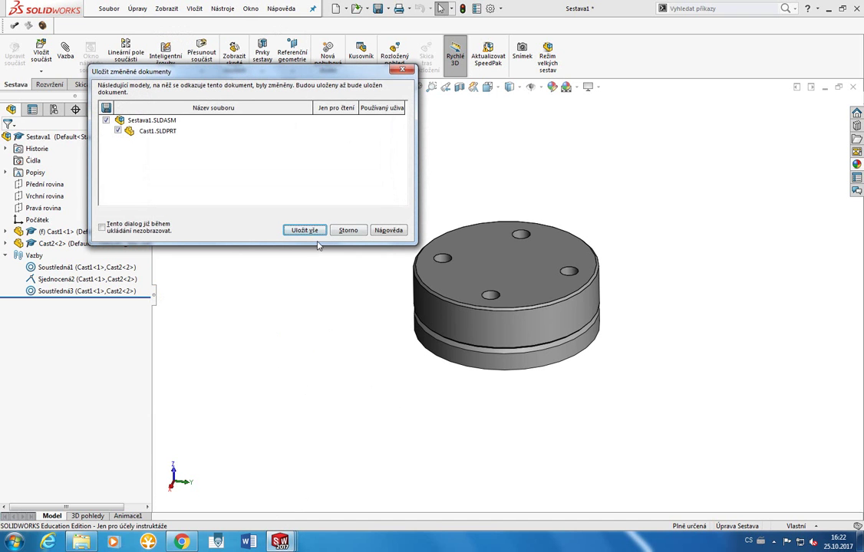
click(304, 230)
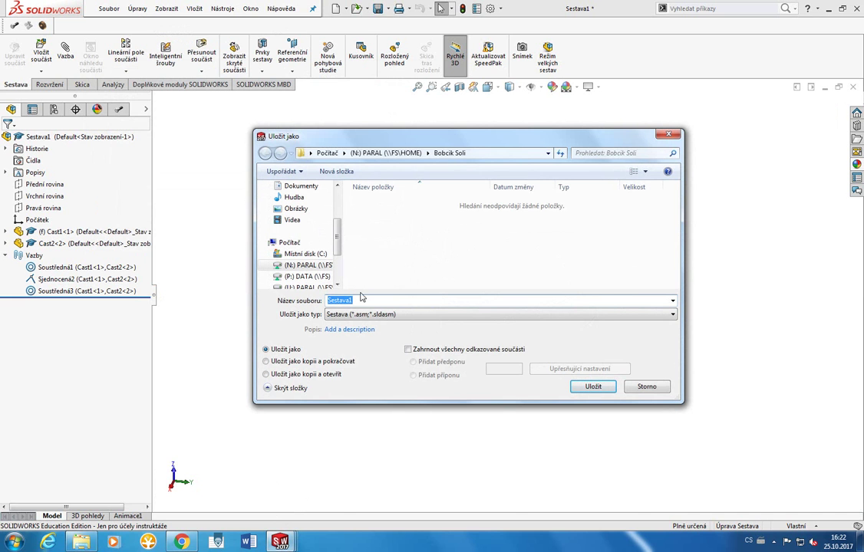
key(Return)
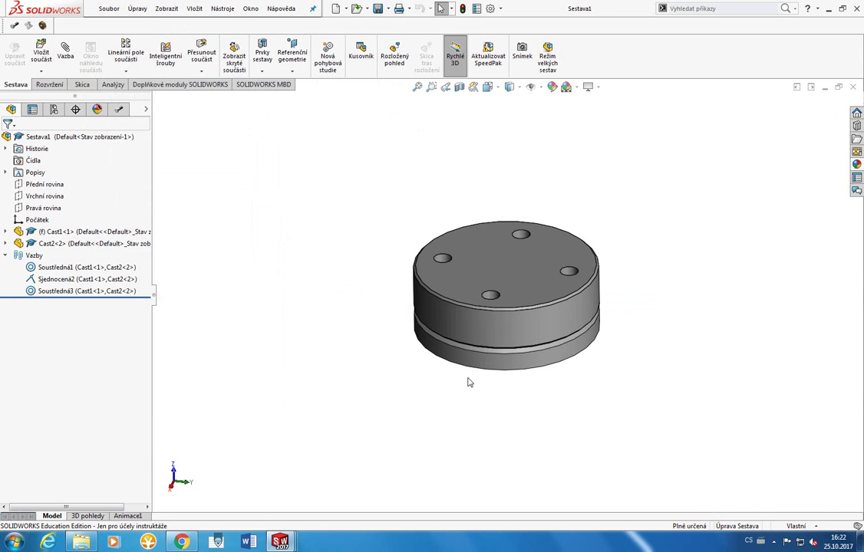
Step: Open the Appearances, Scenes and Decals pane and browse the decals and plastic appearances
click(491, 298)
click(401, 293)
middle_drag(401, 294, 430, 324)
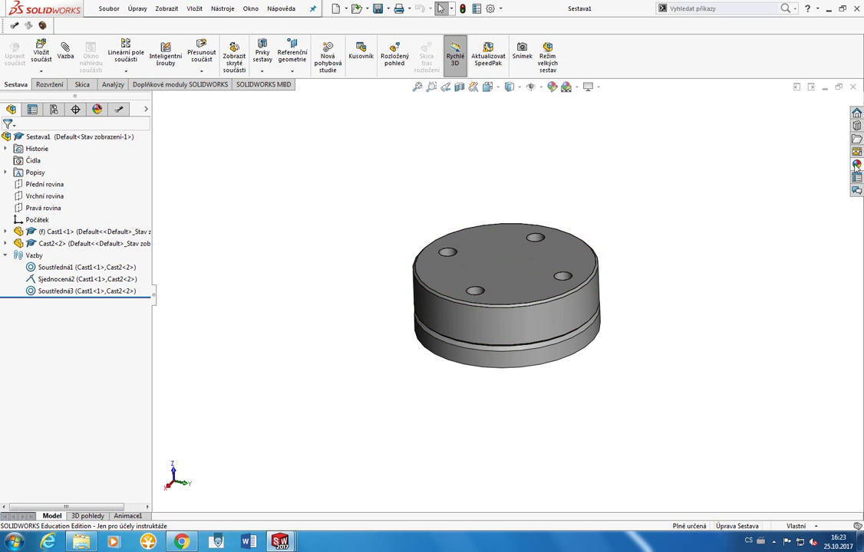
click(856, 164)
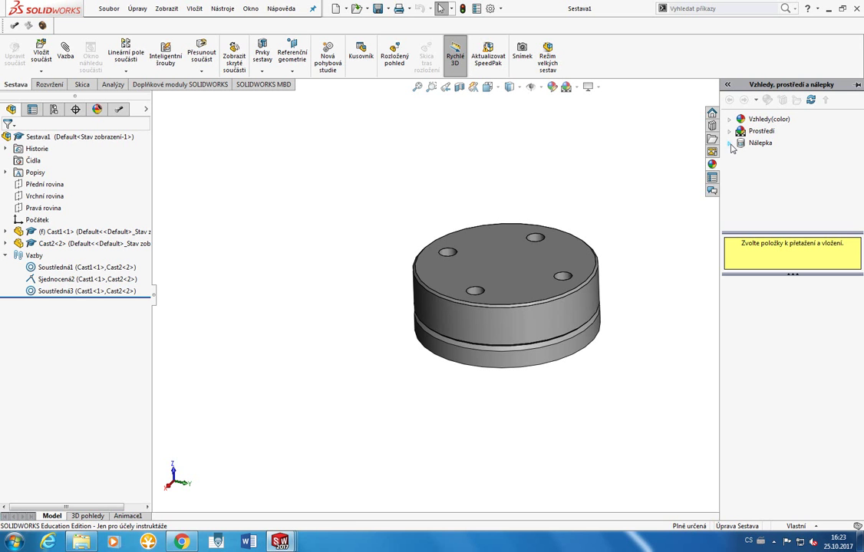
click(730, 143)
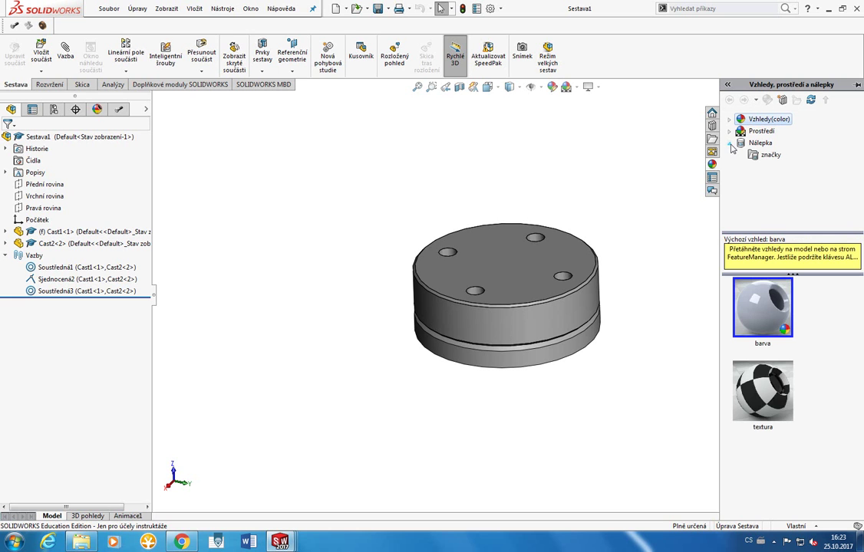
click(770, 155)
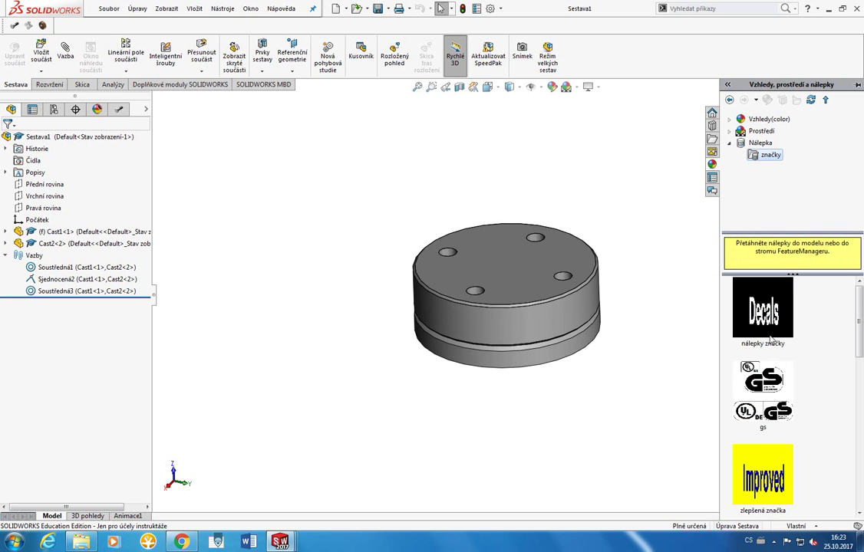
double_click(741, 147)
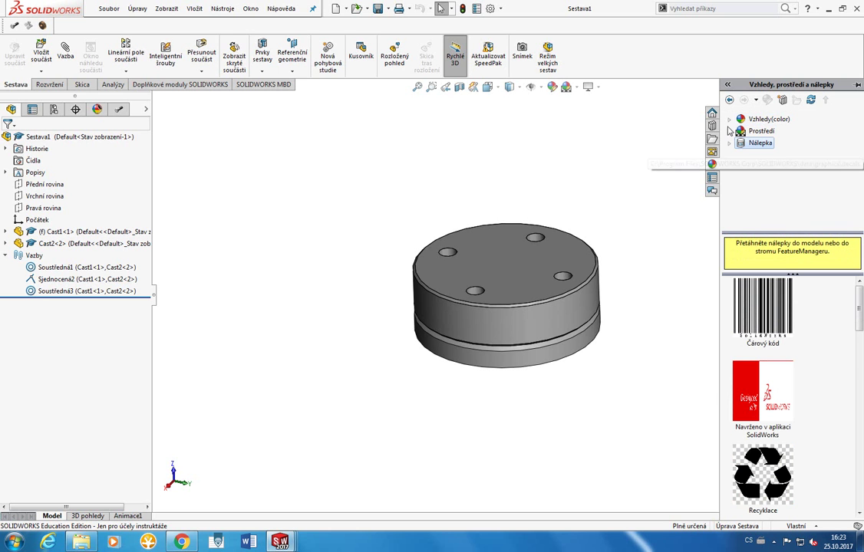
click(740, 119)
click(729, 120)
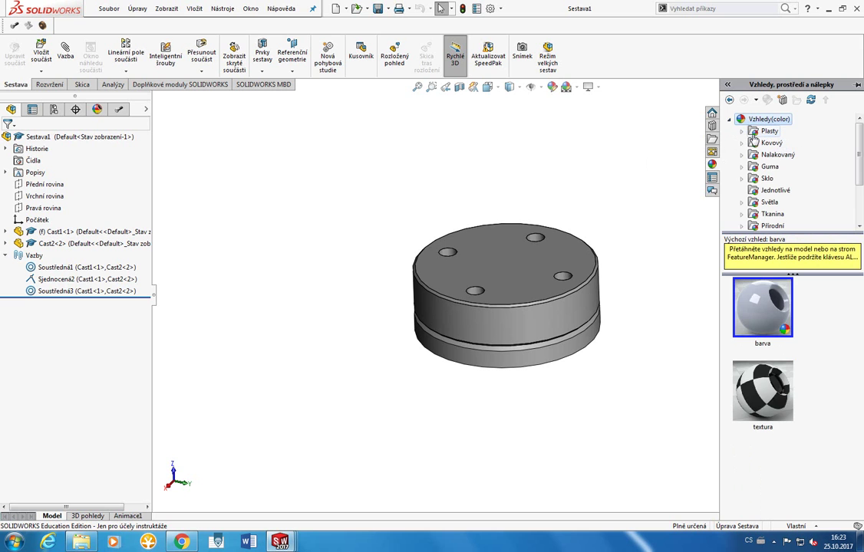
click(745, 132)
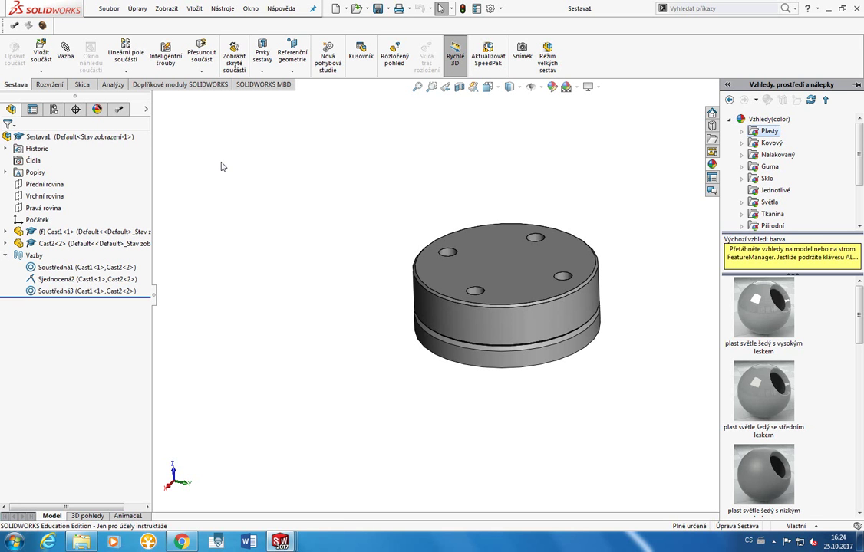
Step: Reopen the appearance library and browse to the Plastic > High Gloss swatches
click(452, 219)
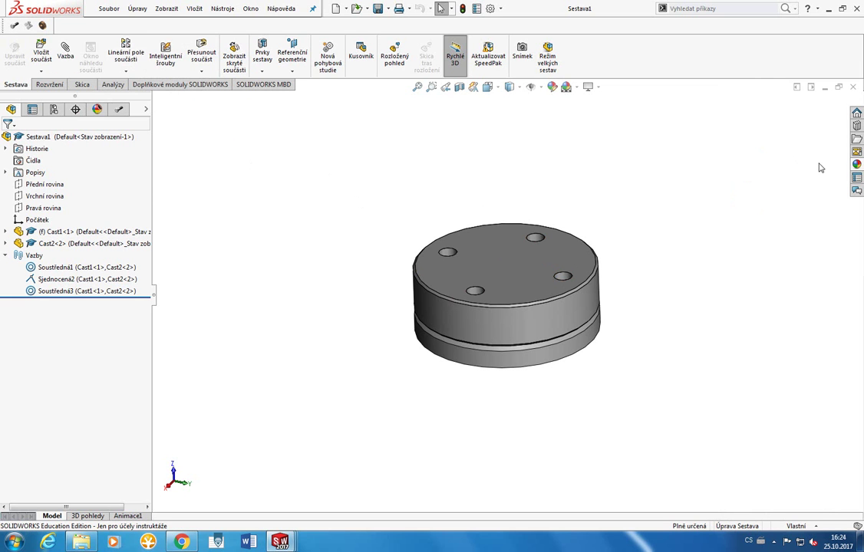
click(857, 164)
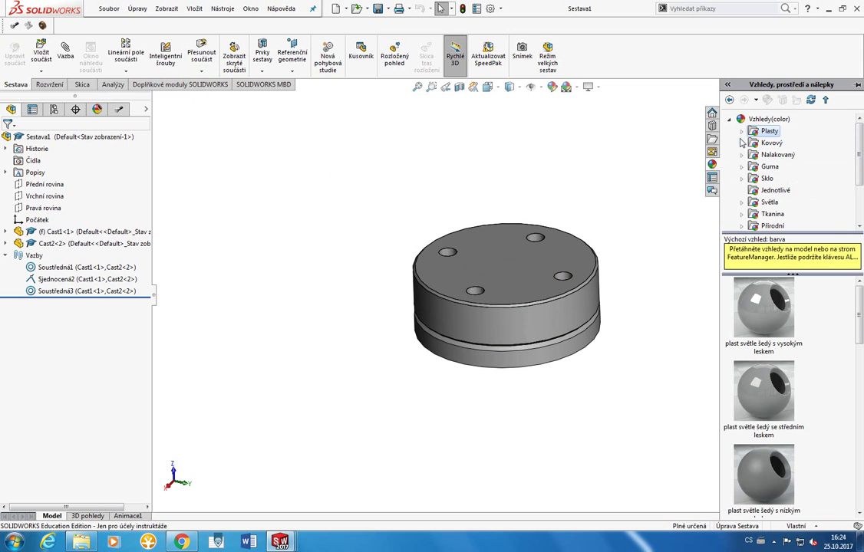
click(741, 144)
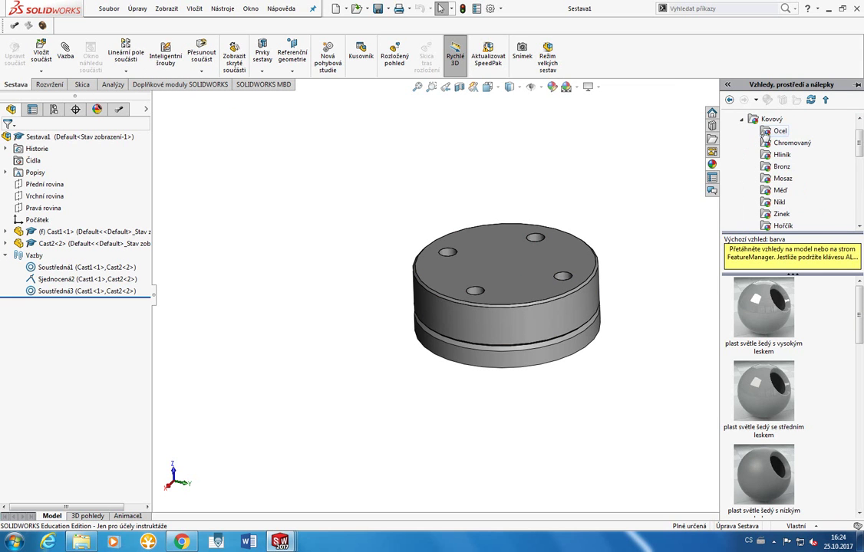
click(741, 119)
scroll(737, 130, up, 1)
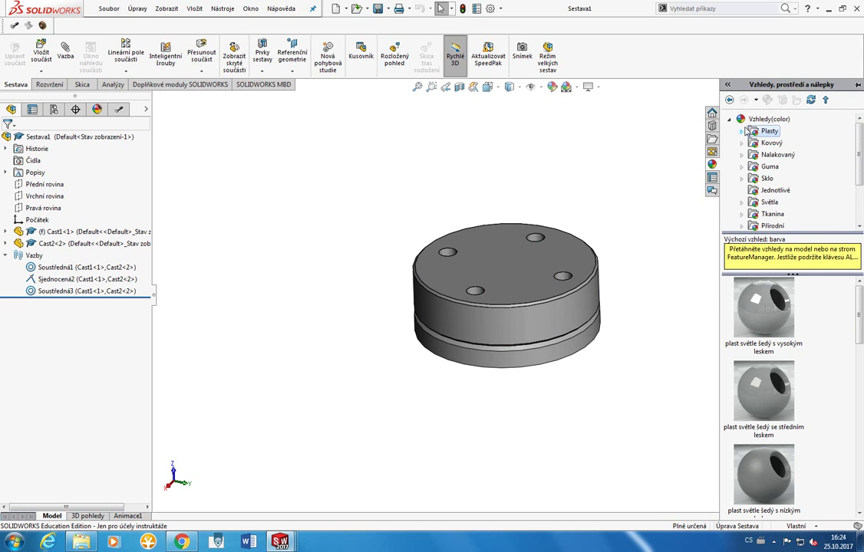
click(738, 131)
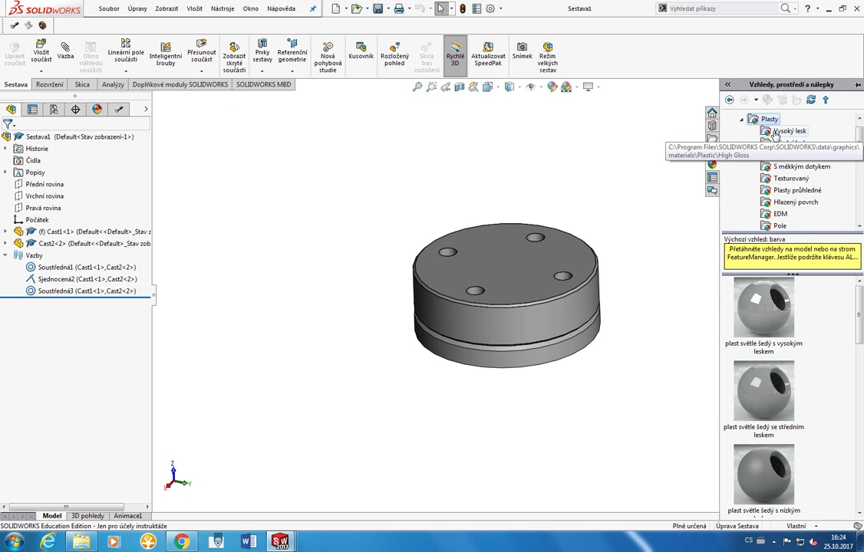
click(775, 134)
scroll(763, 345, down, 2)
Step: Drag the light grey high-gloss plastic onto the model and apply it to the whole part
scroll(763, 345, down, 2)
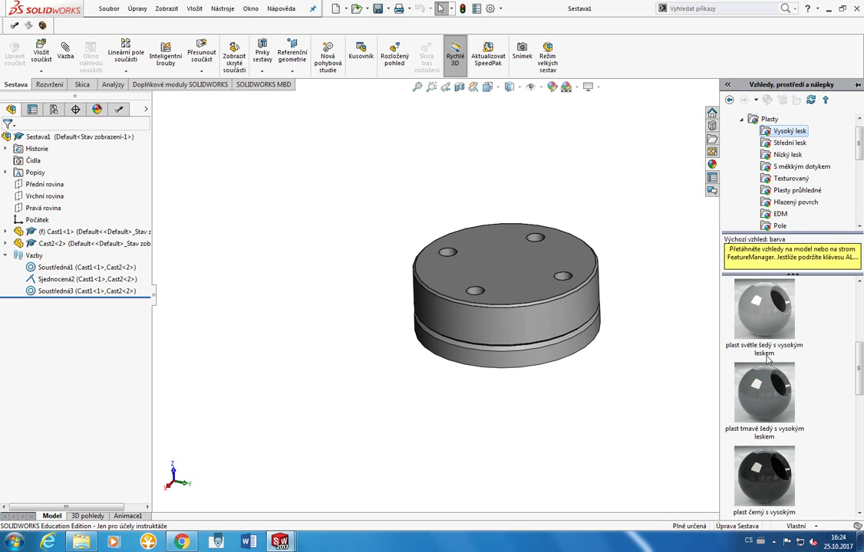
mouse_move(753, 288)
mouse_down()
mouse_move(647, 318)
mouse_move(544, 280)
mouse_up()
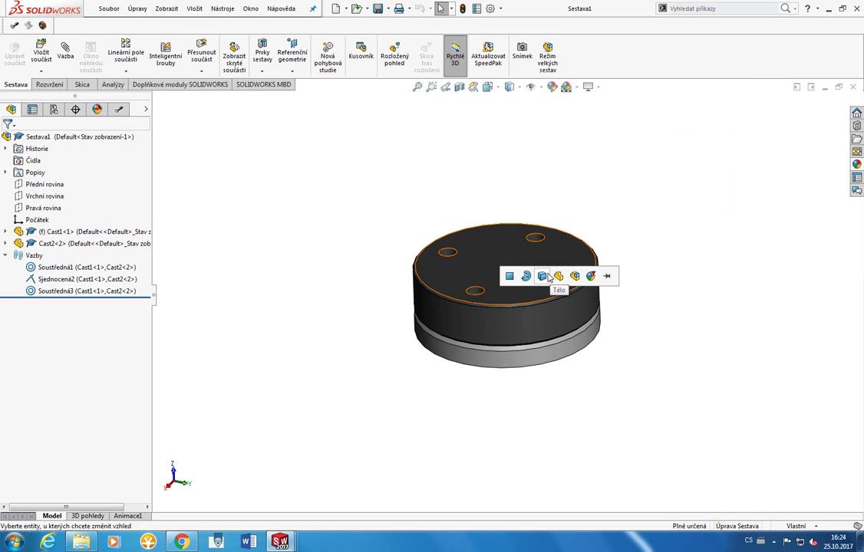
click(556, 275)
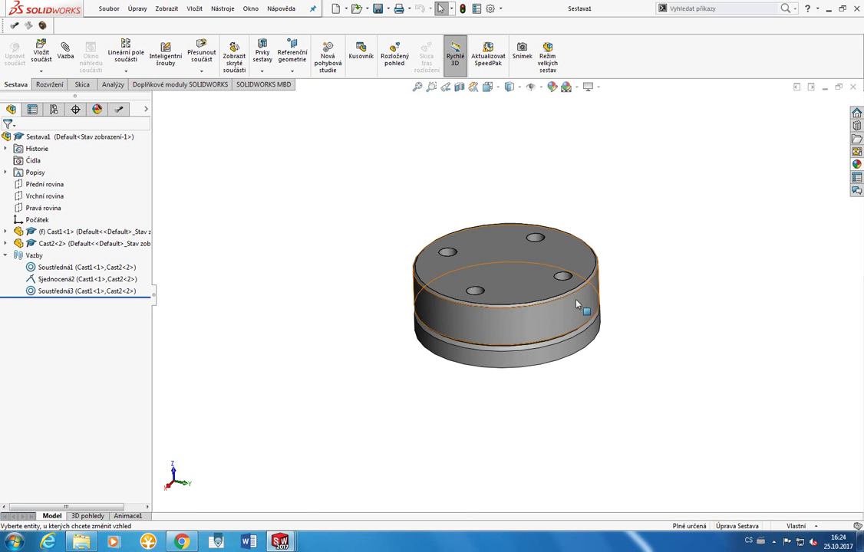
Step: In the Cast1 window, try a grey appearance on the part, undo it, and return to Sestava1
mouse_move(279, 542)
click(185, 480)
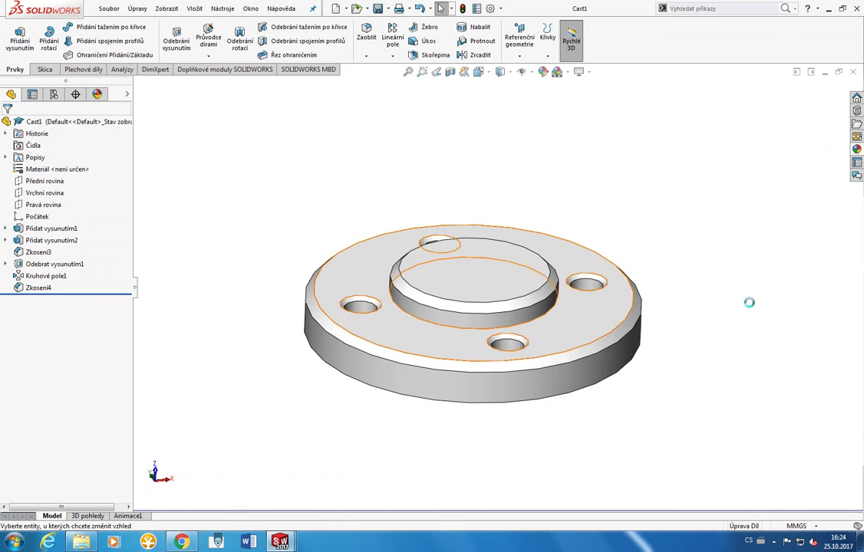
click(856, 149)
drag(771, 284, 541, 294)
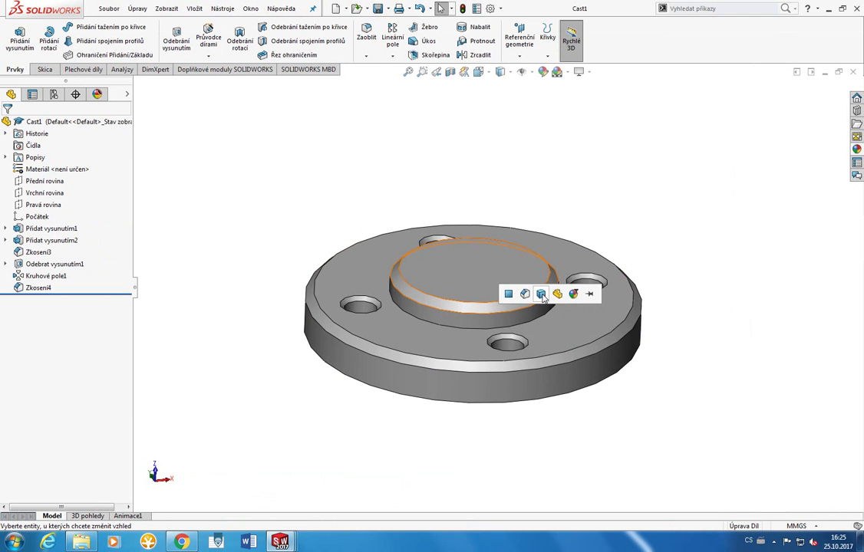
click(556, 294)
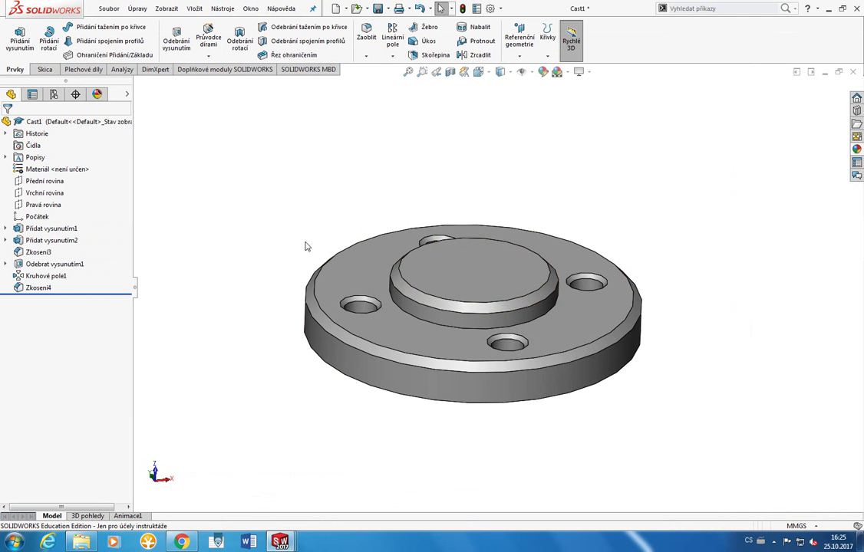
key(ctrl+z)
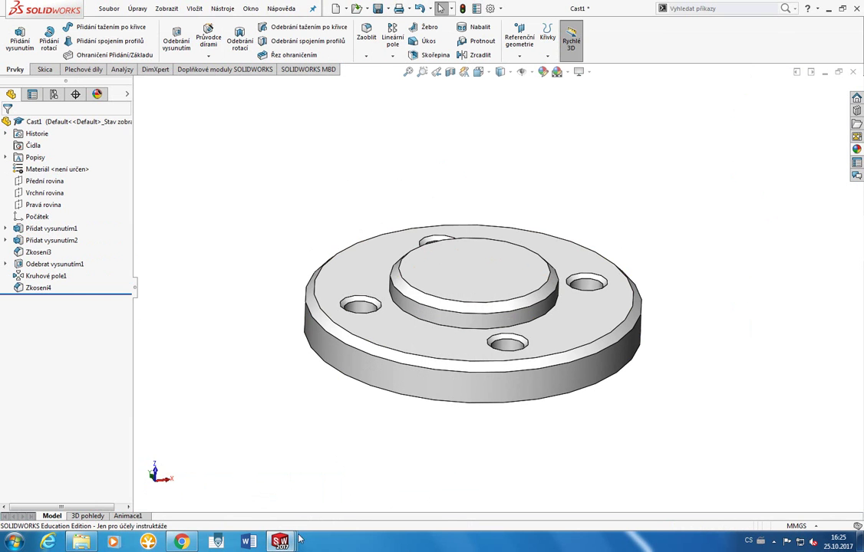
click(398, 474)
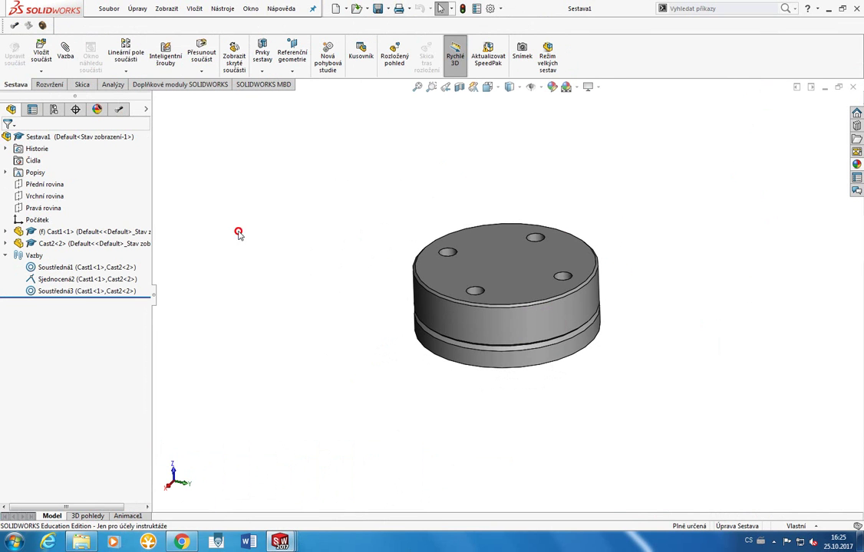
click(112, 86)
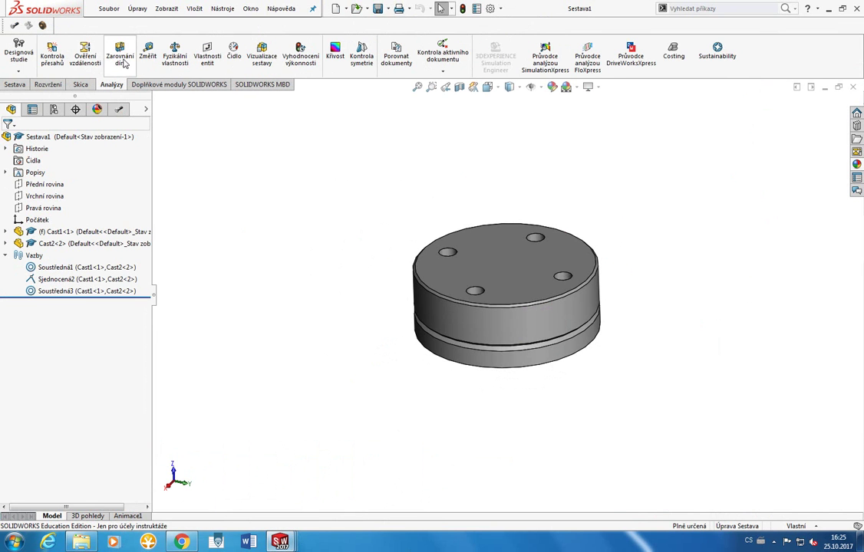
click(143, 60)
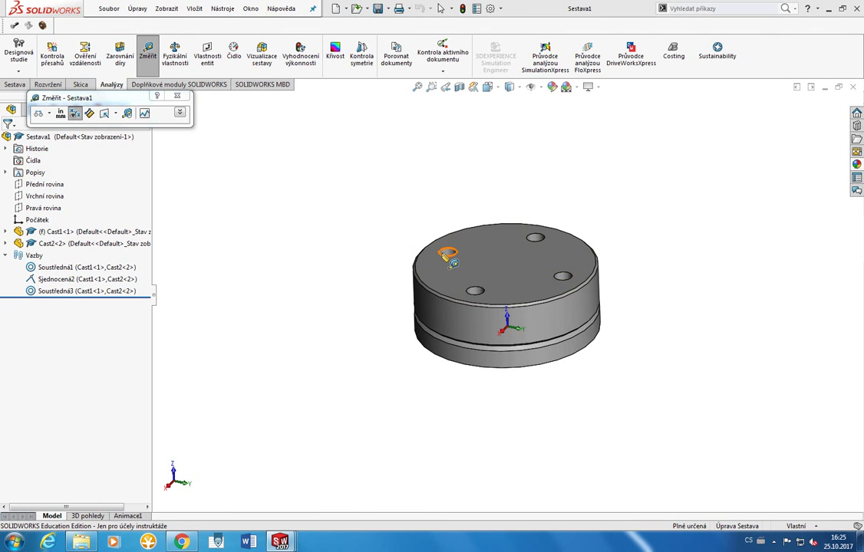
click(445, 256)
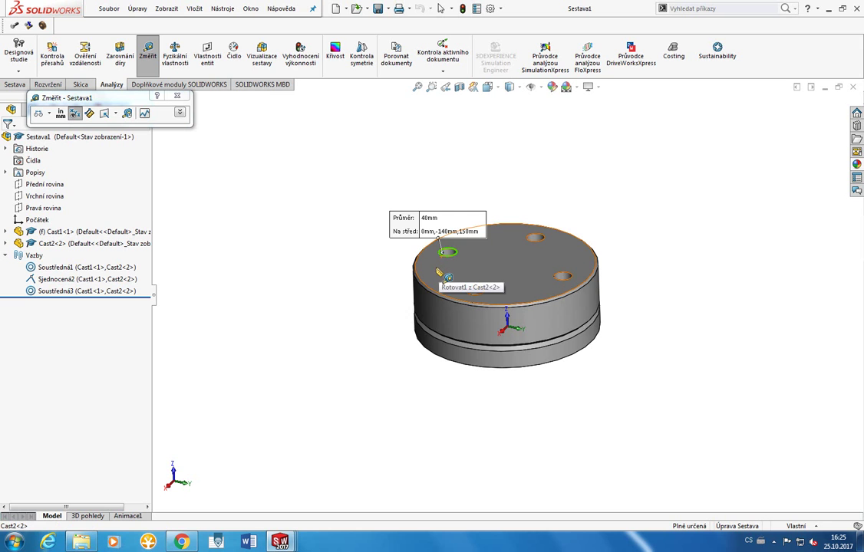
click(348, 315)
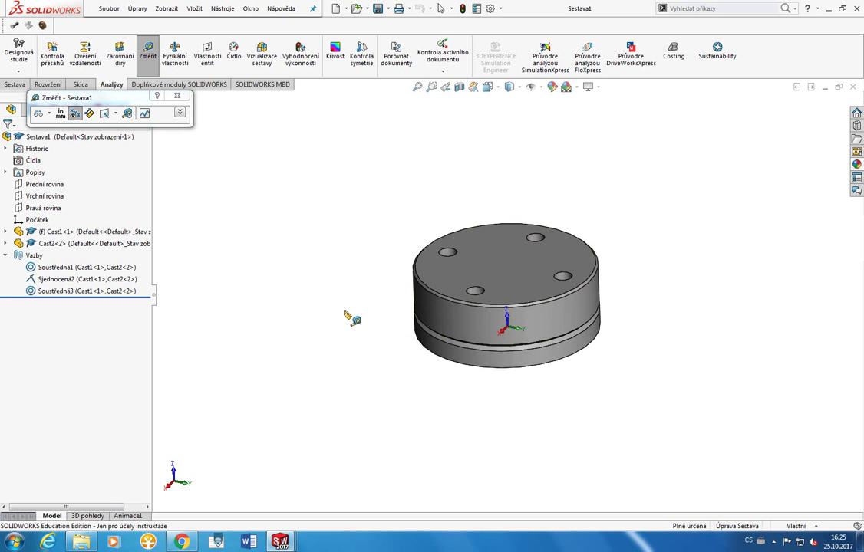
click(421, 249)
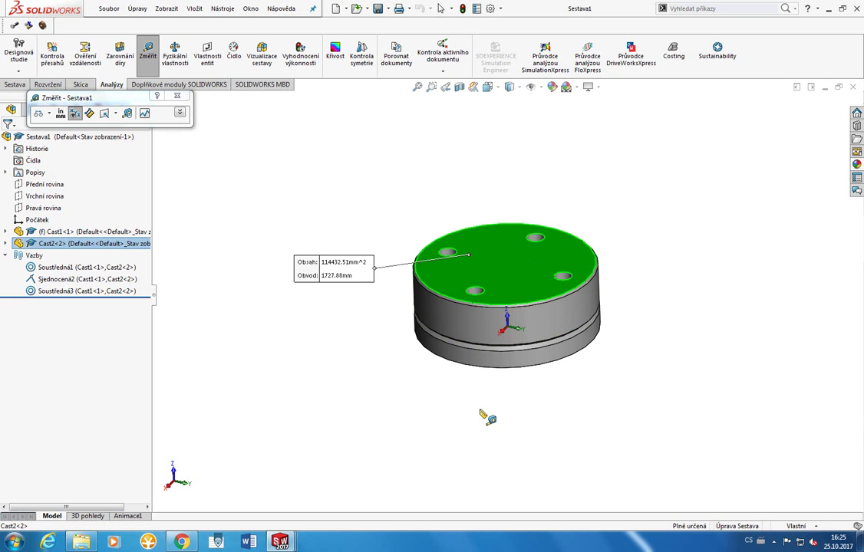
middle_drag(488, 418, 439, 303)
click(439, 303)
mouse_move(383, 315)
middle_down()
mouse_move(417, 385)
mouse_move(410, 425)
middle_up()
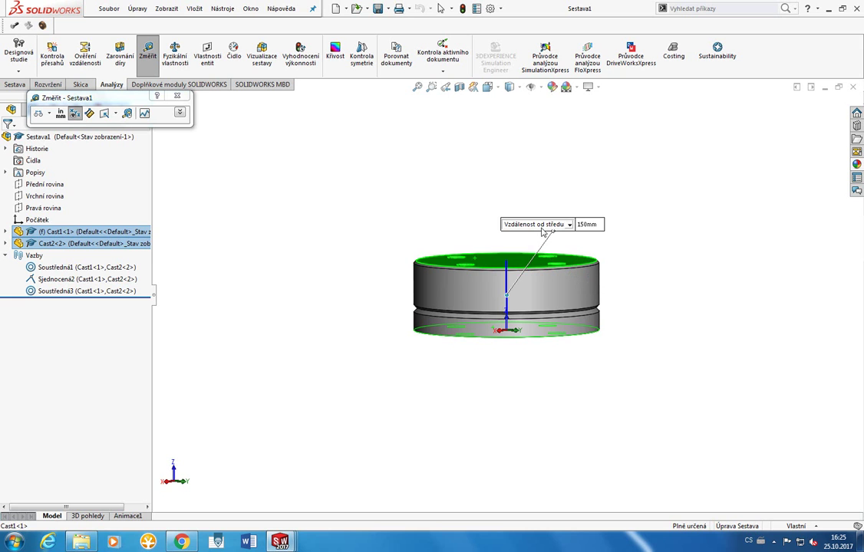
click(570, 225)
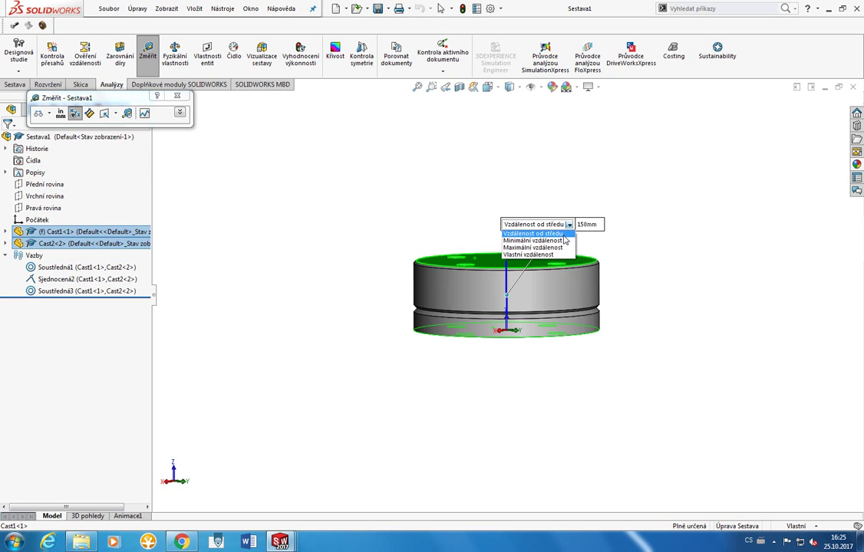
click(560, 242)
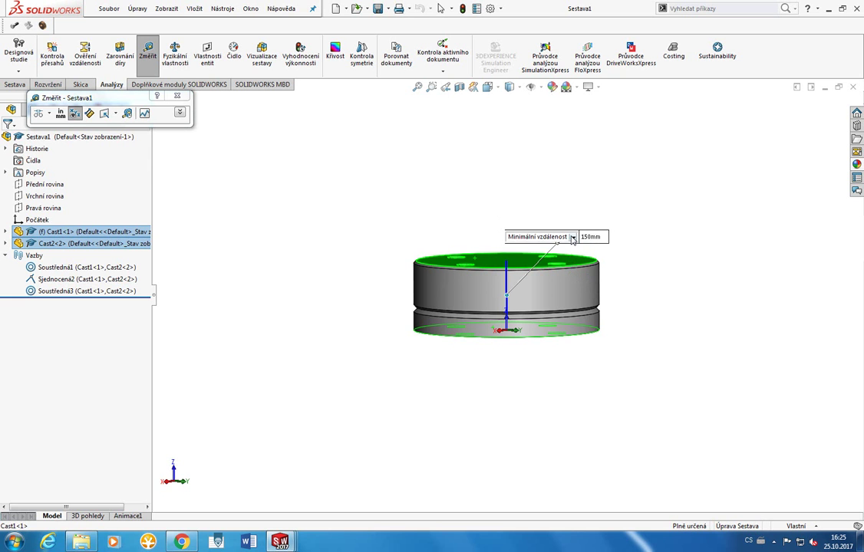
click(572, 239)
click(546, 260)
click(572, 237)
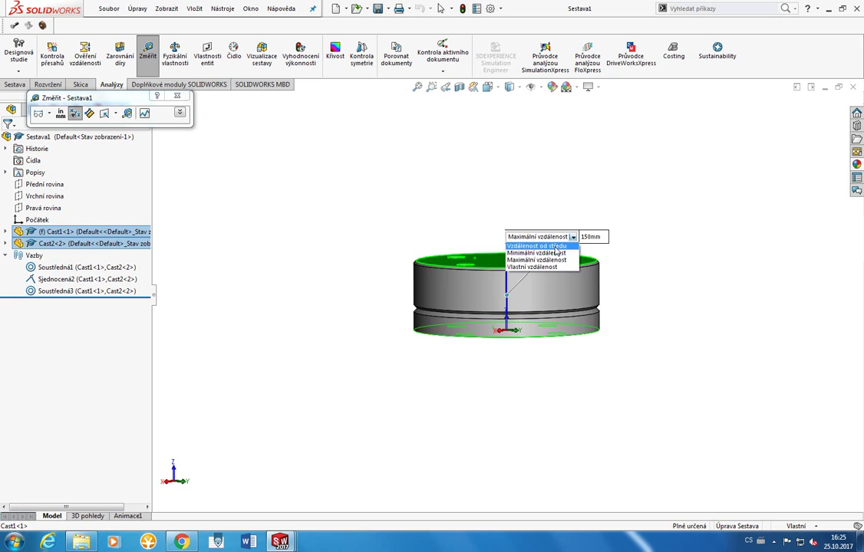
click(550, 246)
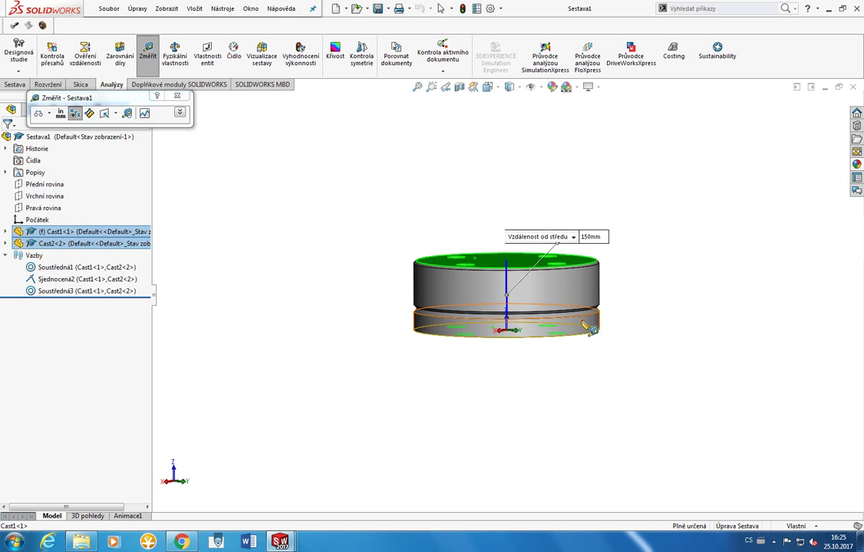
click(177, 96)
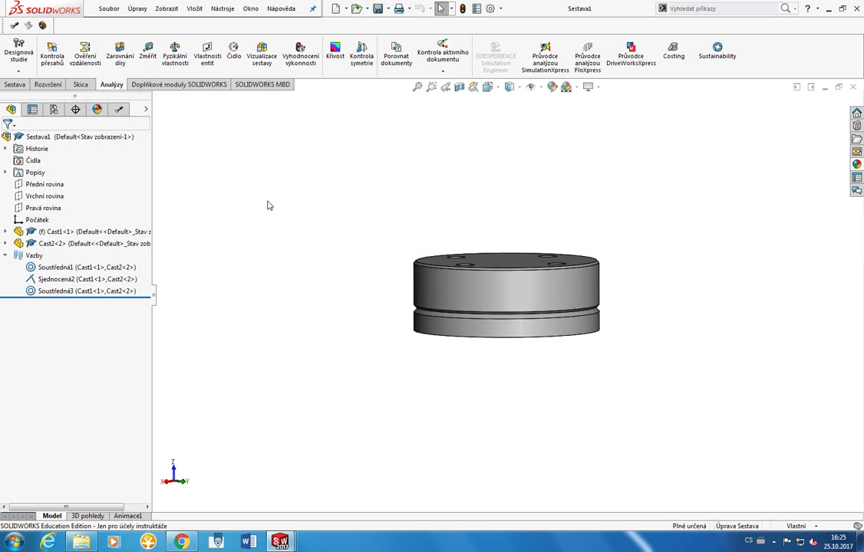
Step: Create a new SOLIDWORKS part document
click(338, 9)
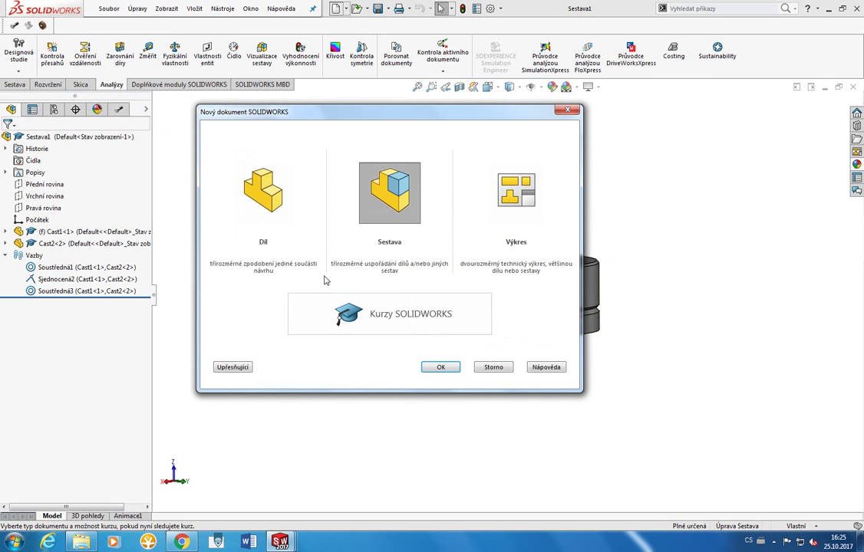
click(284, 204)
click(441, 366)
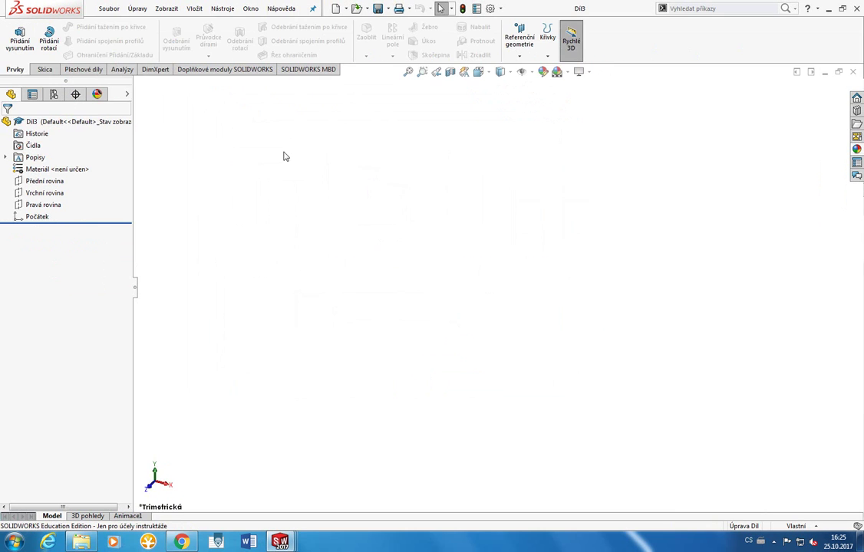
Step: Start a new sketch on the Front Plane (Přední rovina)
click(44, 69)
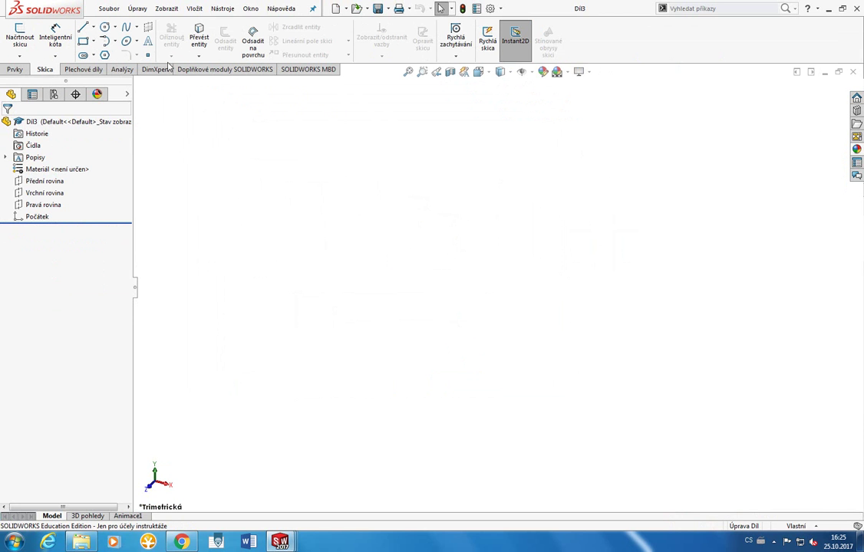
click(104, 57)
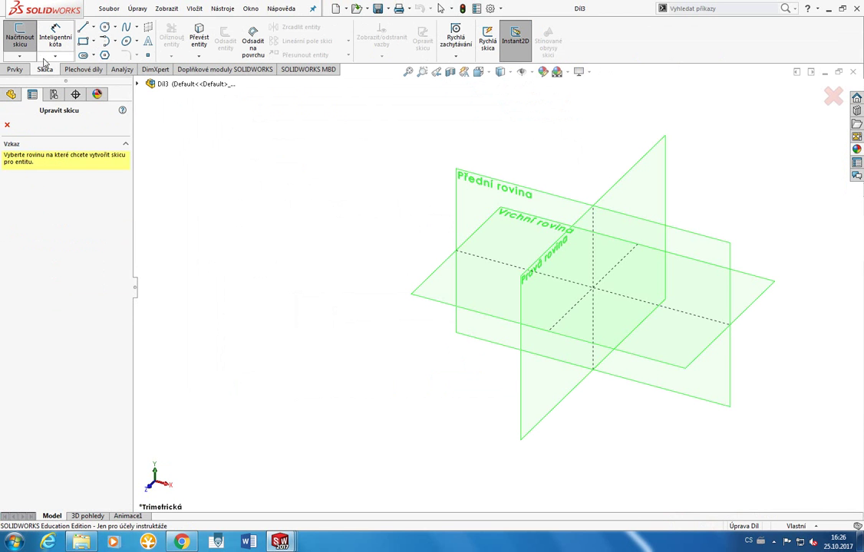
click(23, 40)
click(29, 37)
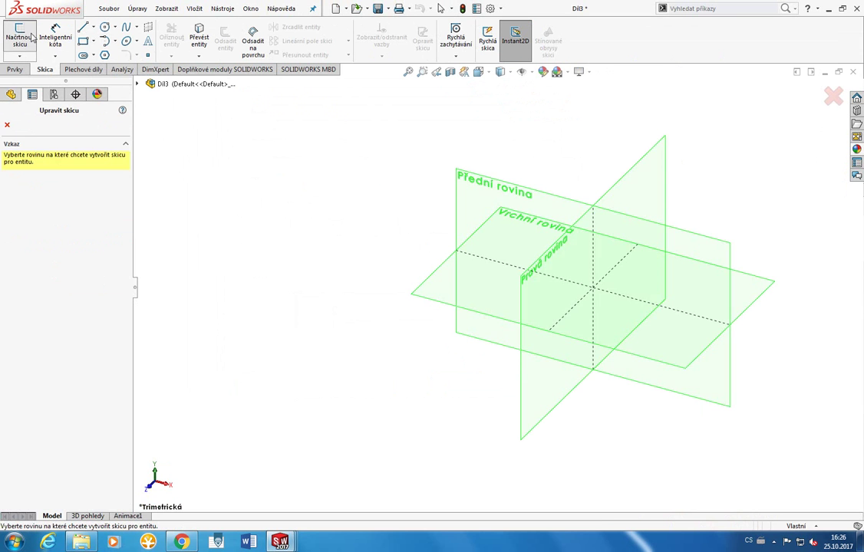
click(486, 255)
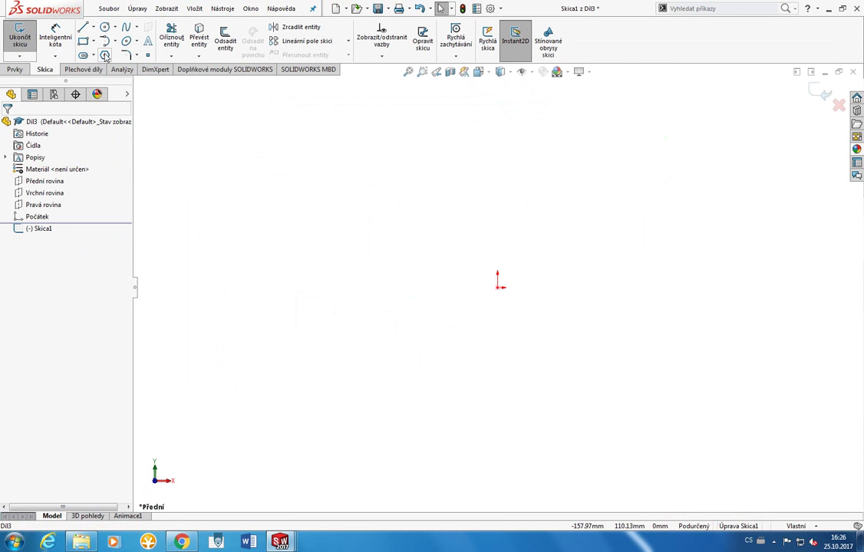
Step: Draw a six-sided polygon centred on the origin, sized by one vertex
click(105, 56)
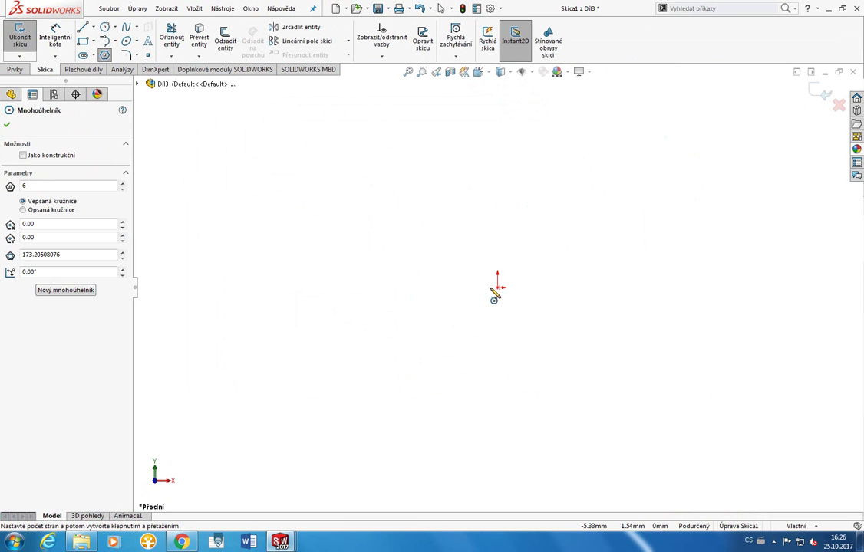
click(498, 287)
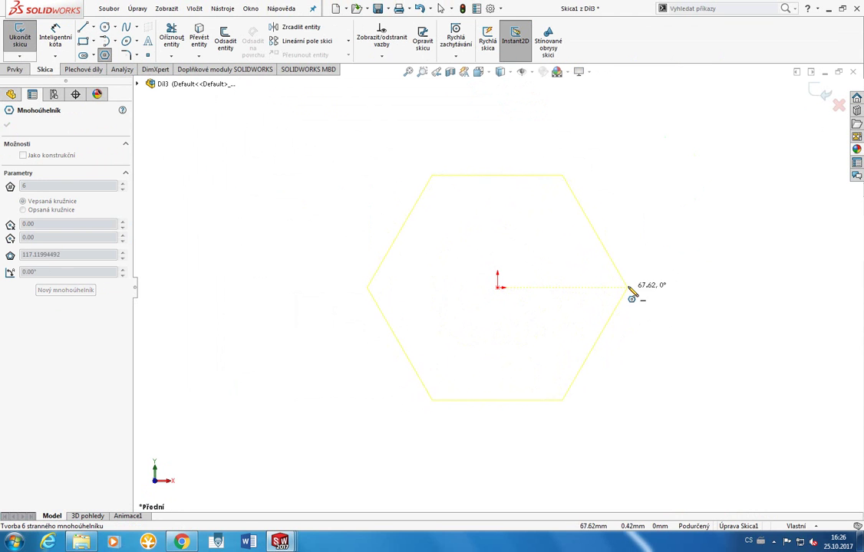
click(628, 288)
key(Escape)
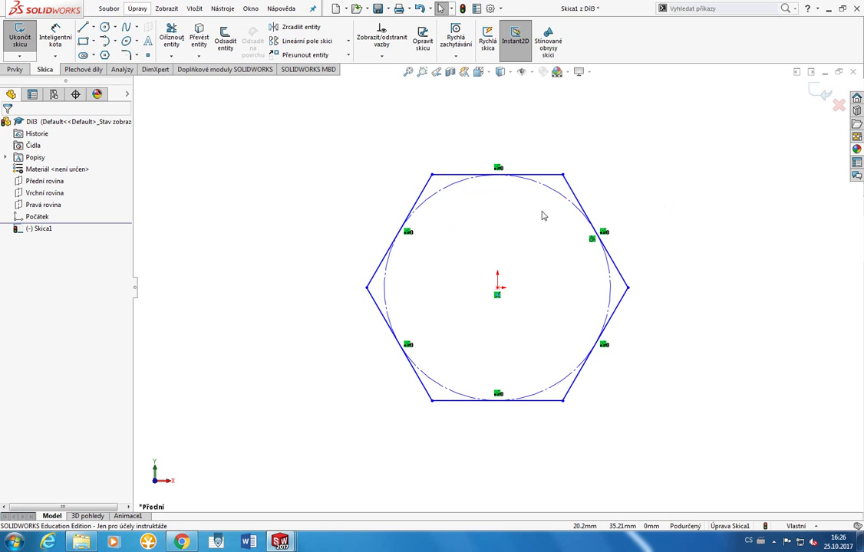
Step: Try placing a 40-sided polygon and a triangle, cancelling both
click(105, 55)
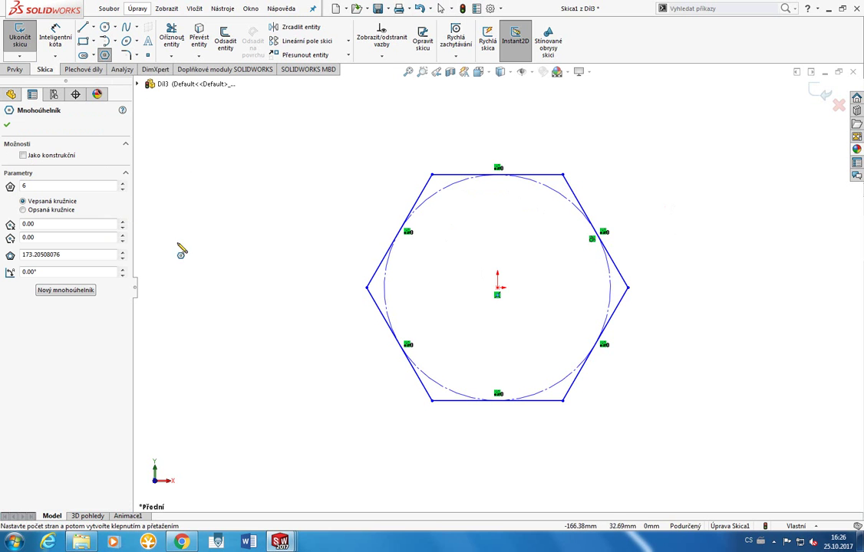
double_click(53, 186)
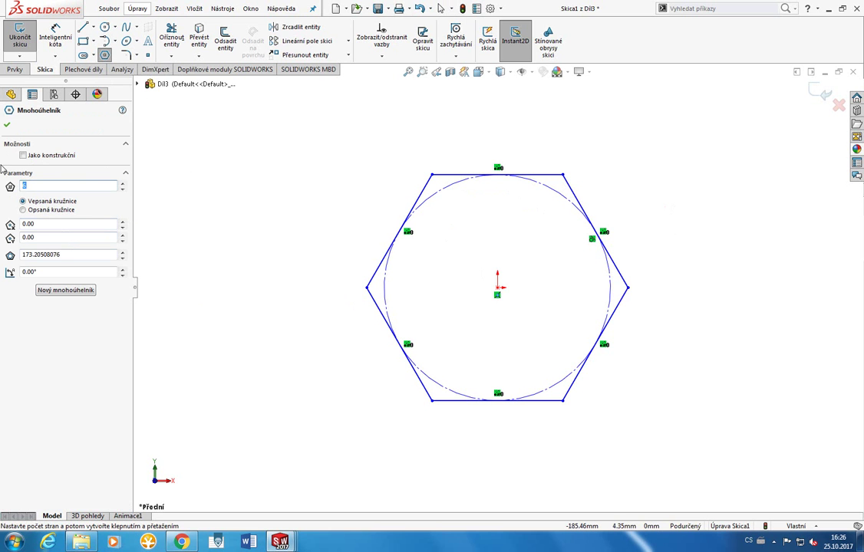
text(100)
click(242, 188)
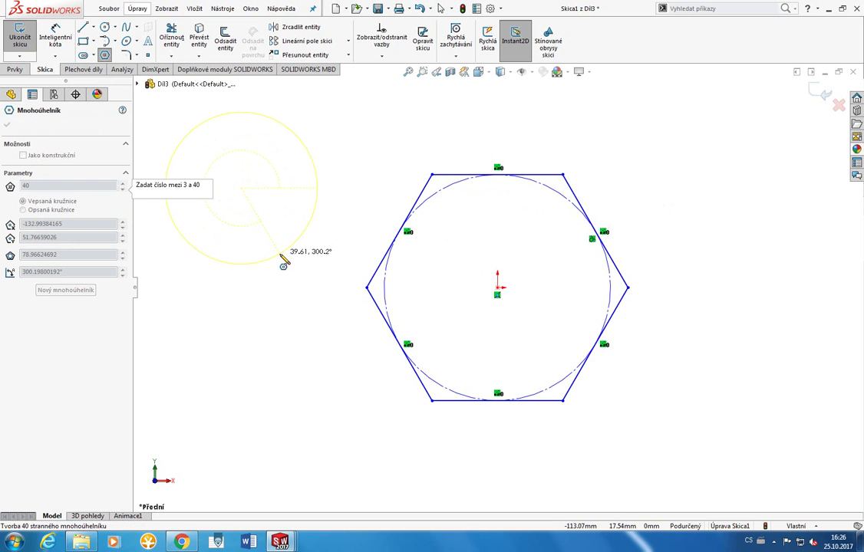
key(Escape)
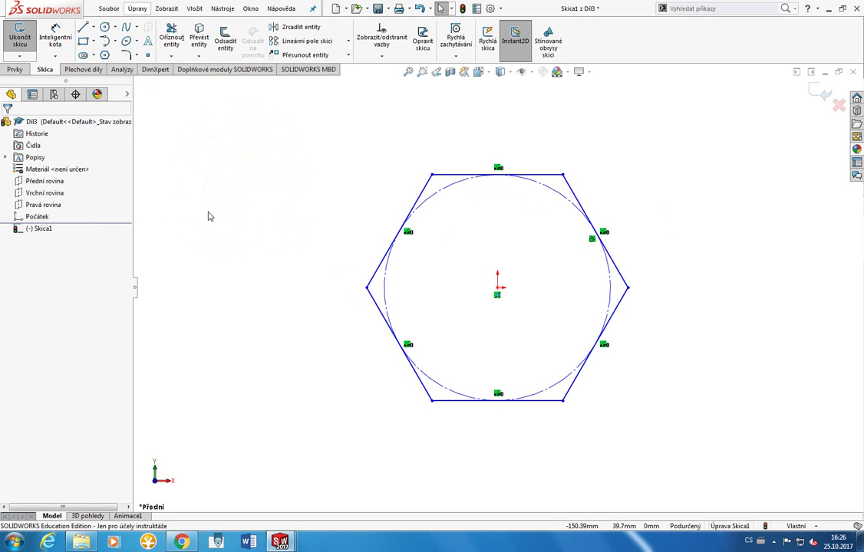
click(106, 55)
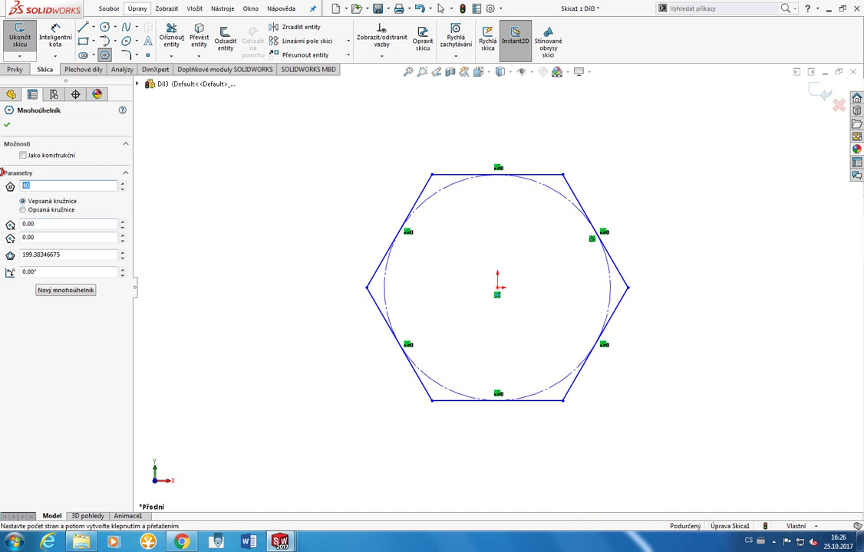
text(3)
click(284, 275)
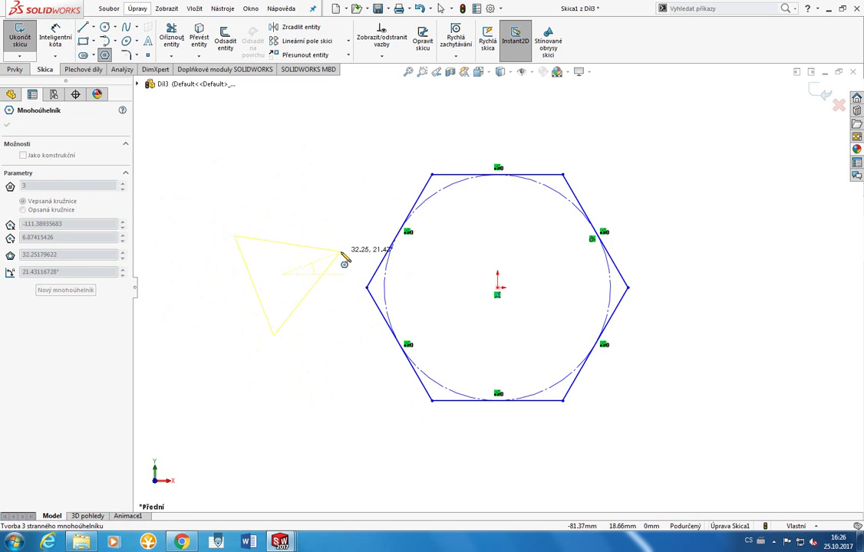
key(Escape)
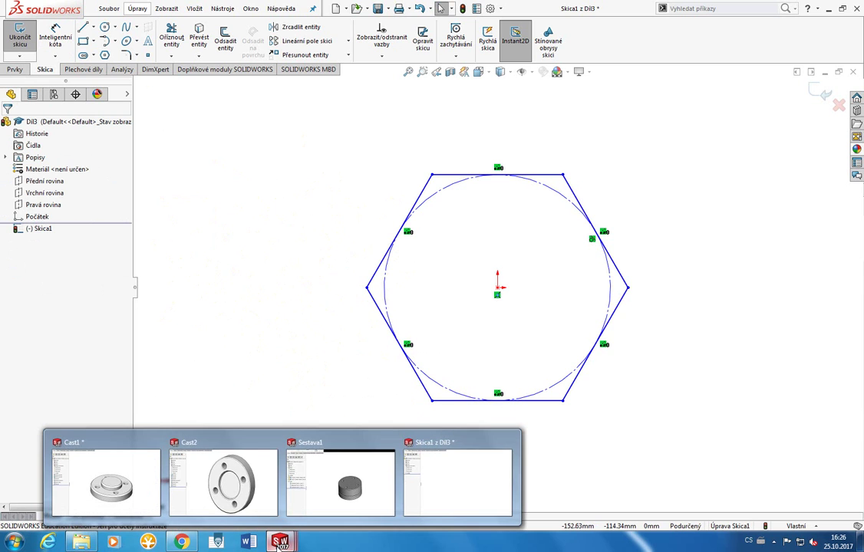
mouse_move(280, 542)
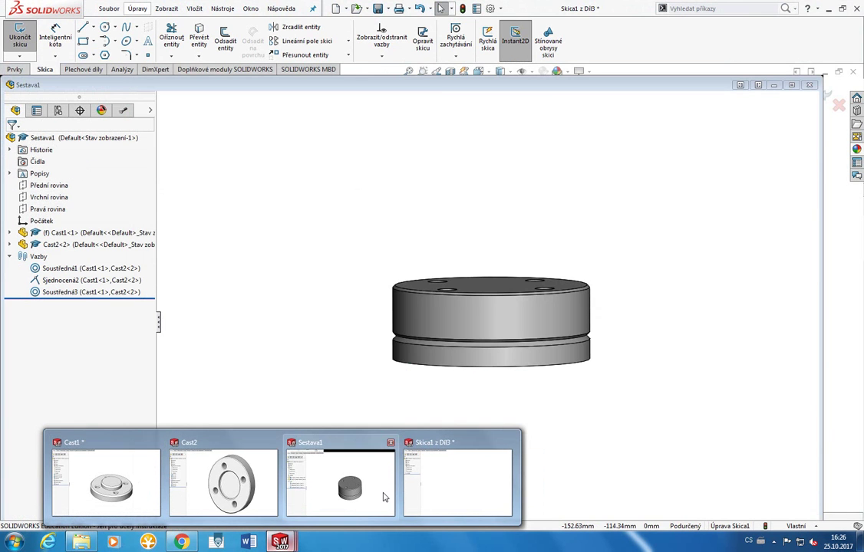
Step: Measure a top hole in the Sestava1 assembly, reading its 40 mm diameter
click(381, 495)
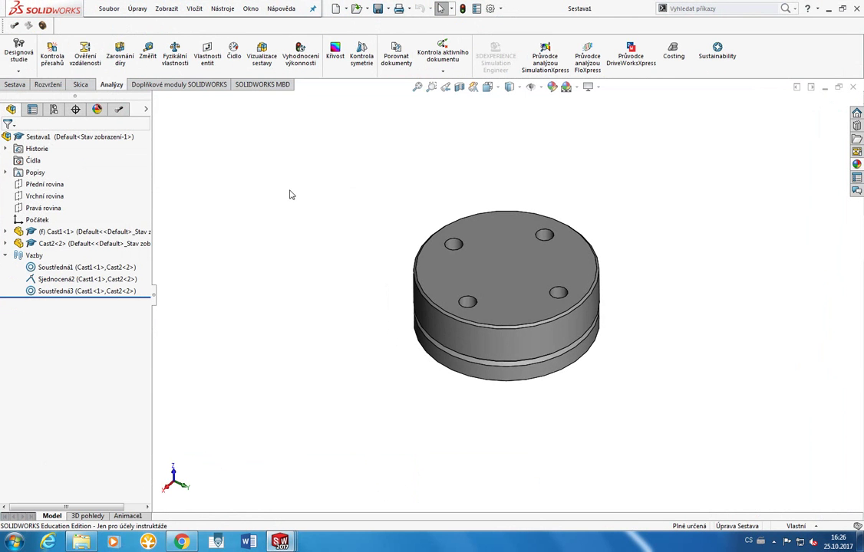
click(147, 56)
scroll(461, 250, down, 2)
scroll(459, 247, down, 3)
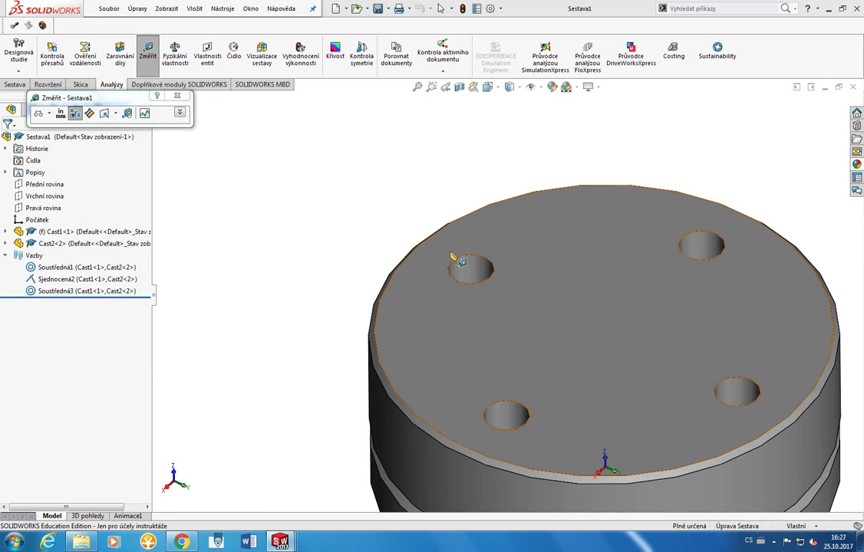
click(488, 264)
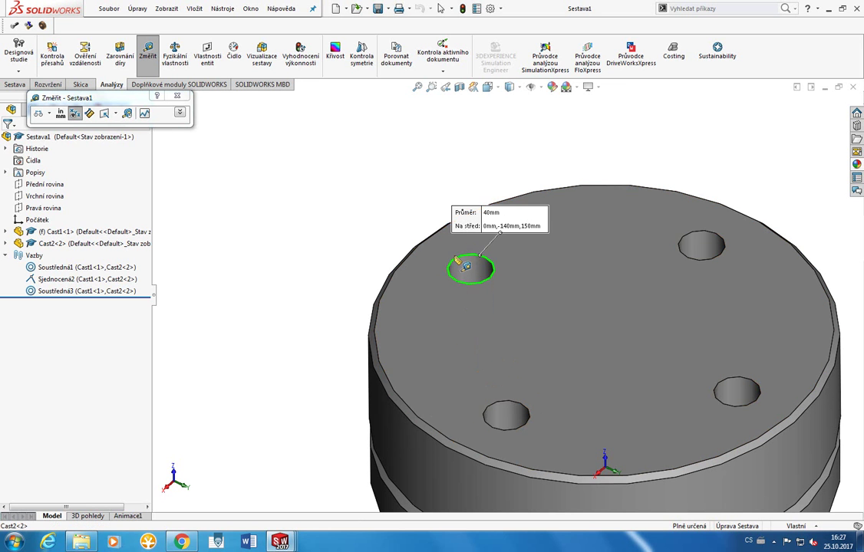
click(322, 316)
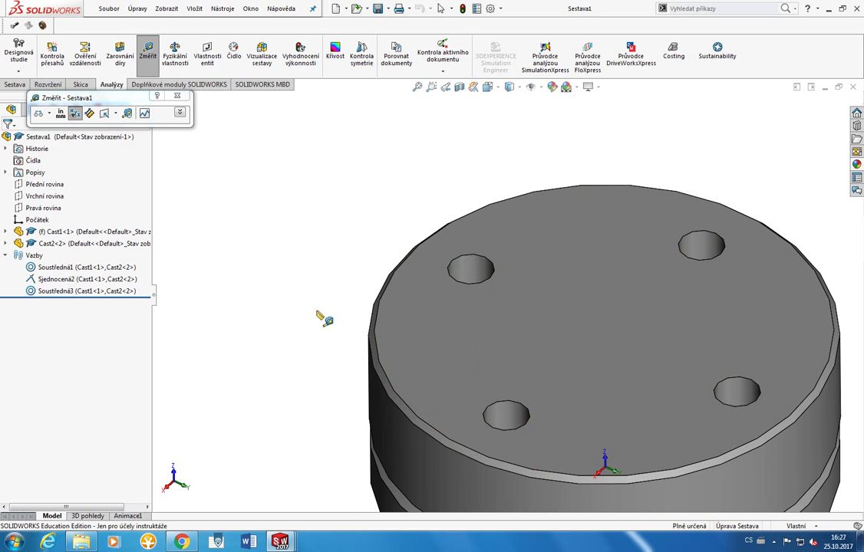
mouse_move(280, 542)
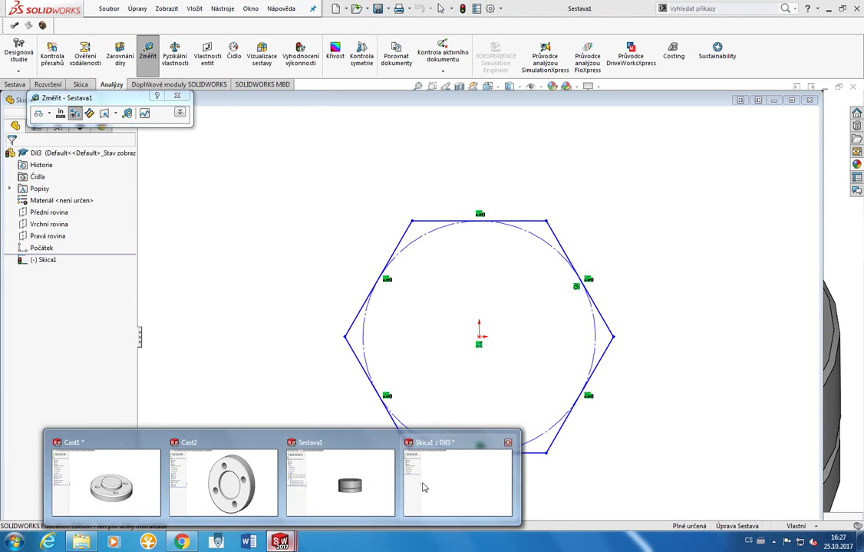
Step: Back in Dil3, dimension two opposite hexagon edges 80 mm apart
click(422, 484)
click(177, 95)
click(56, 37)
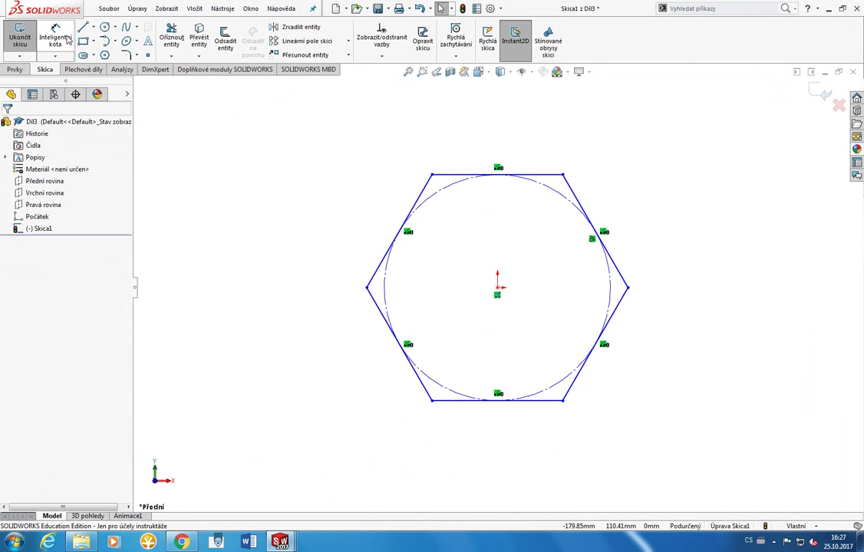
click(399, 232)
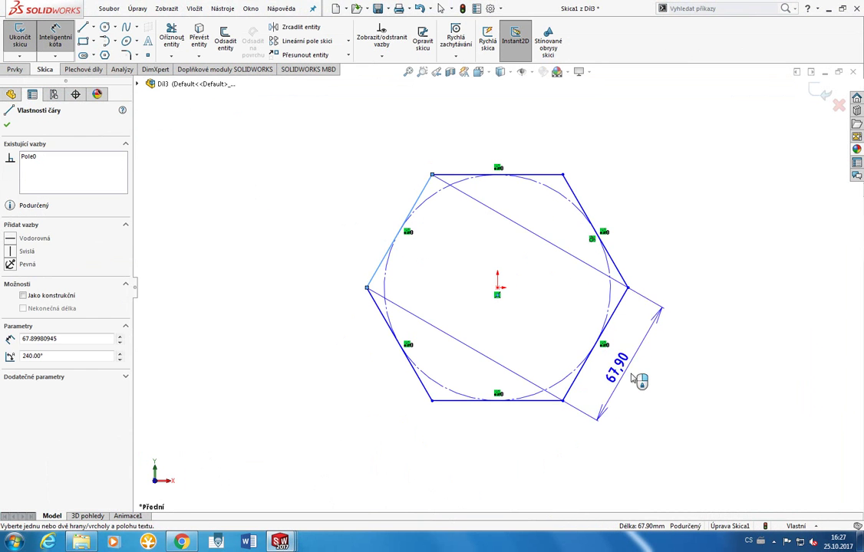
click(599, 338)
click(621, 156)
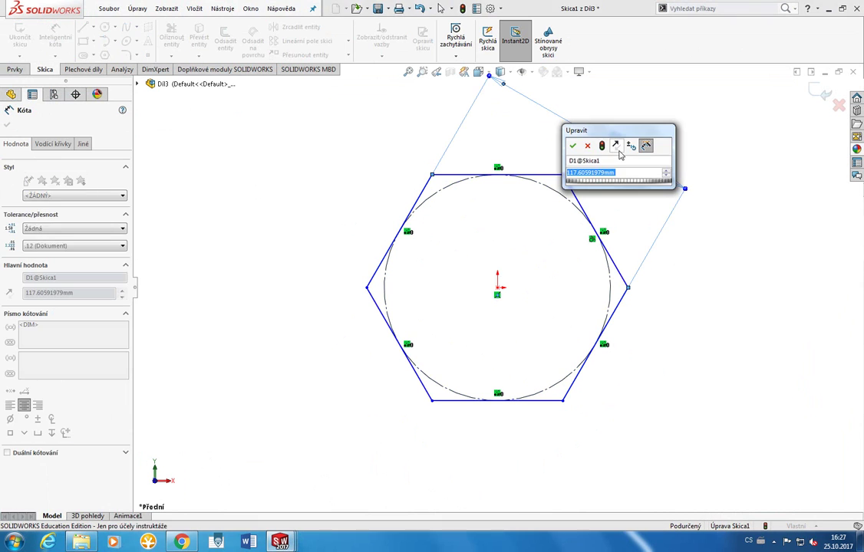
text(80)
key(Return)
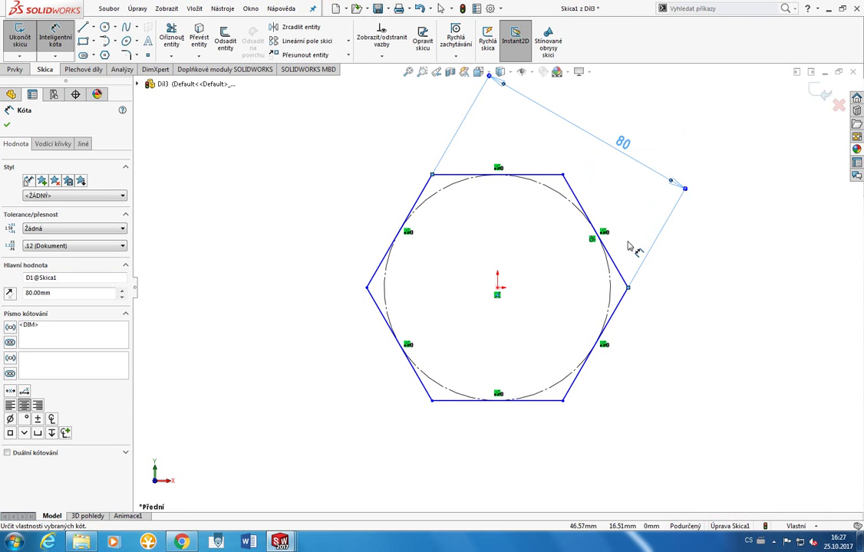
key(Escape)
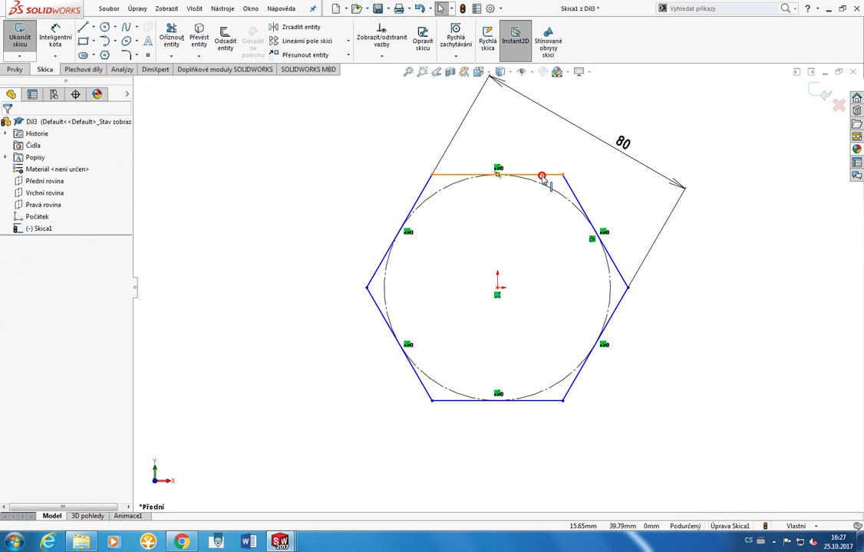
Step: Make the hexagon's top edge horizontal and check the 80 dimension and construction circle
click(543, 180)
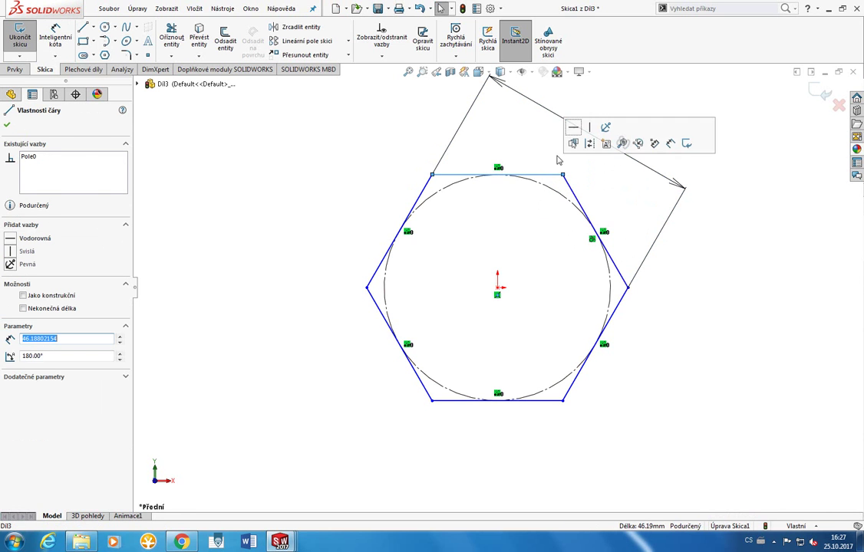
click(574, 127)
click(636, 204)
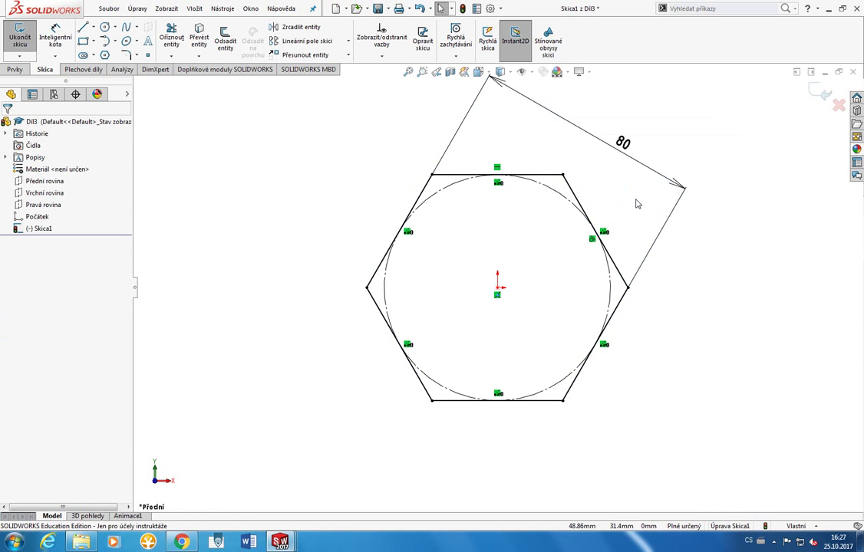
click(621, 161)
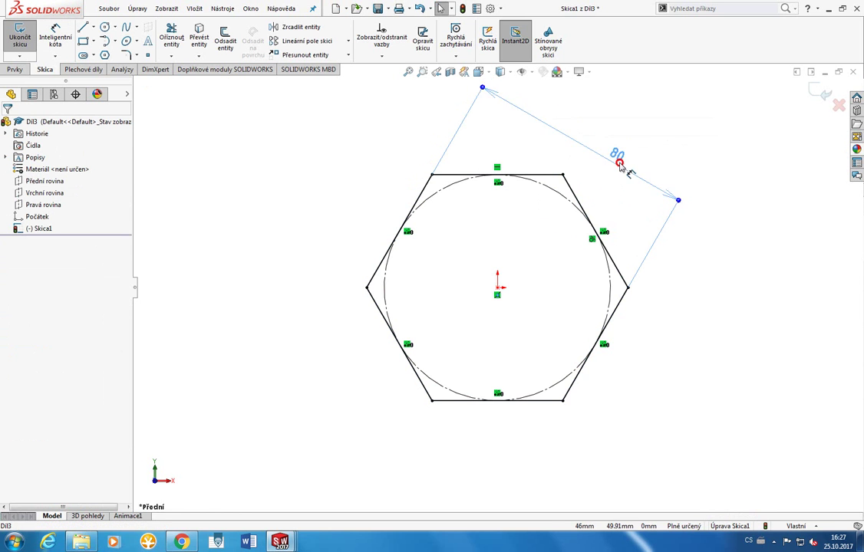
click(609, 289)
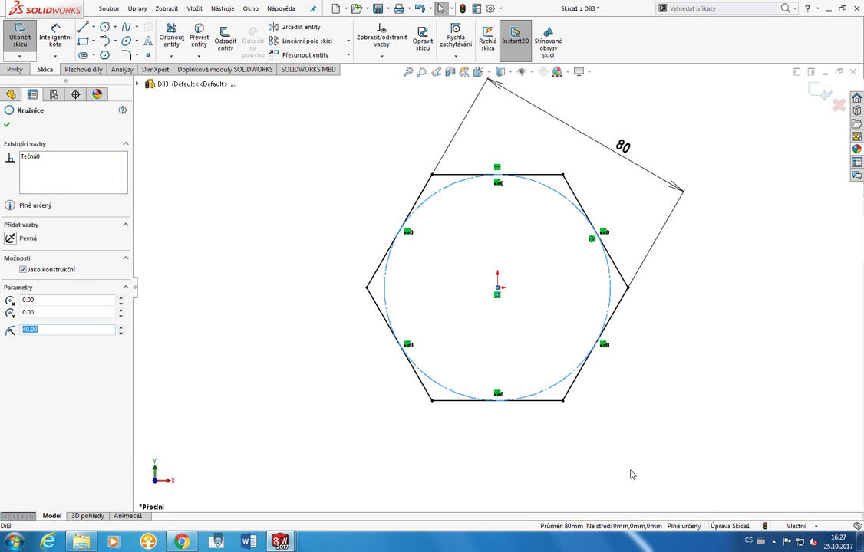
click(630, 475)
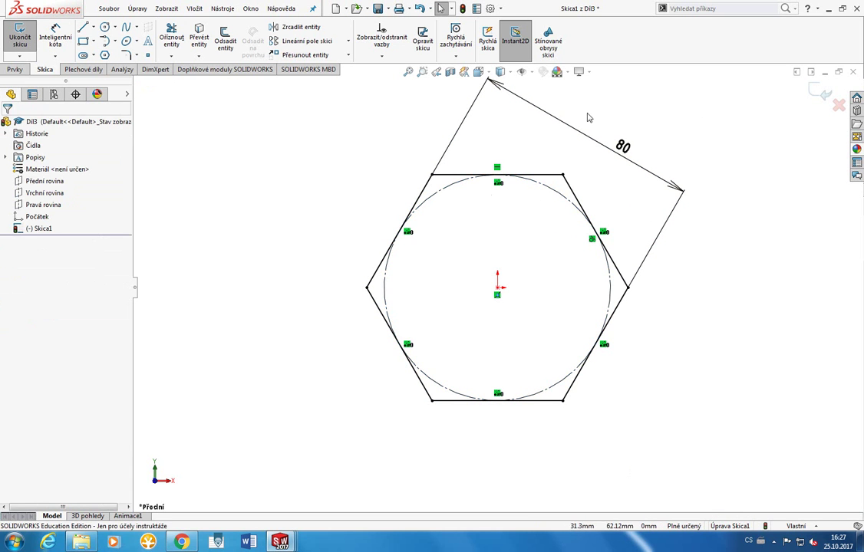
click(15, 69)
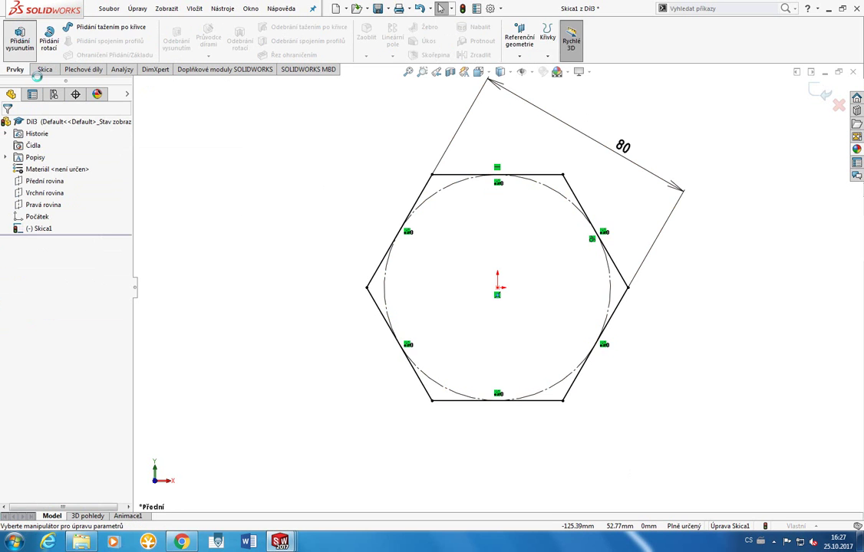
Step: Extrude the hexagon sketch, previewing depths of 20, 30 and 40 mm
click(20, 36)
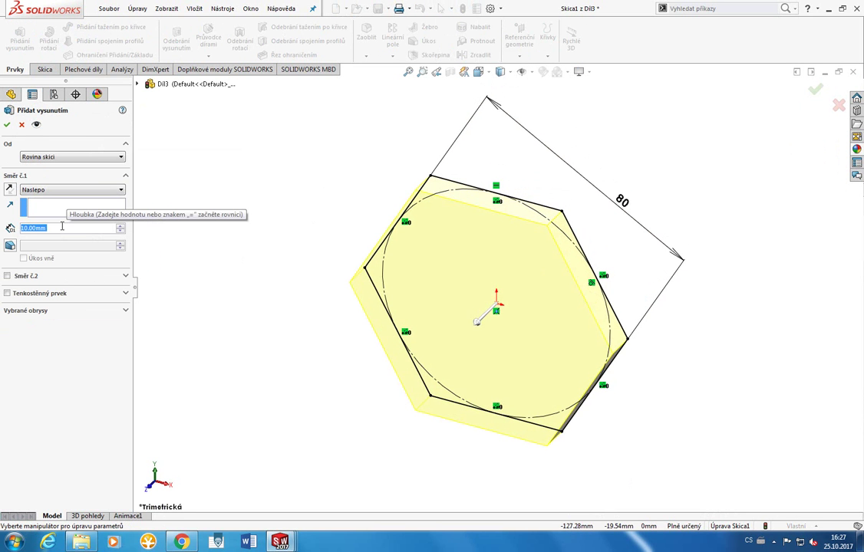
text(20)
key(Return)
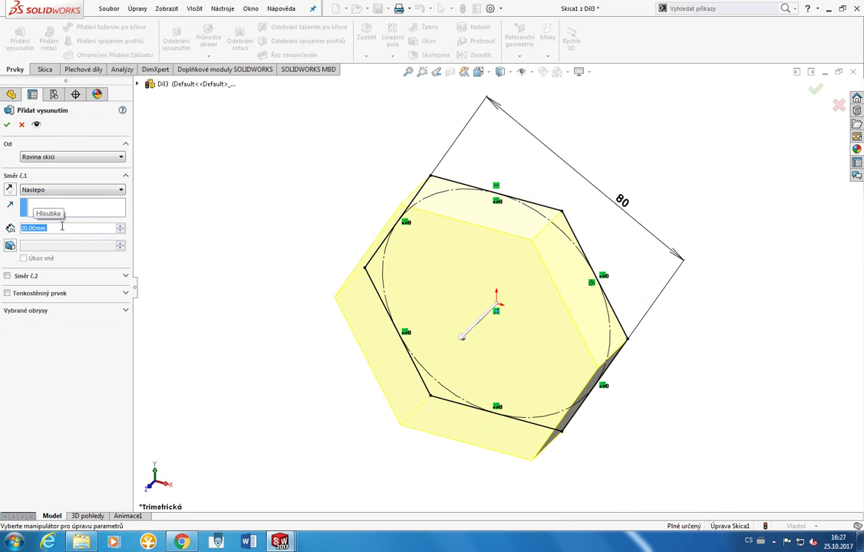
middle_drag(142, 230, 194, 232)
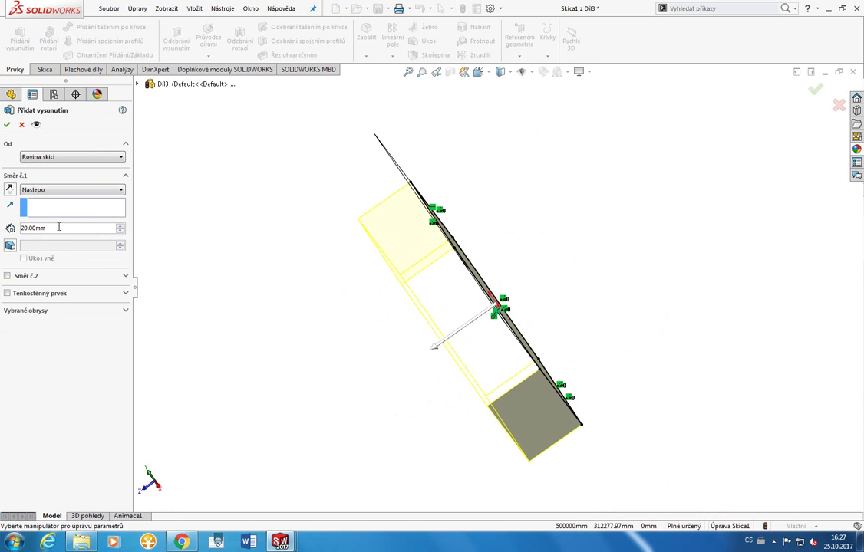
drag(58, 227, 3, 234)
text(30)
key(Return)
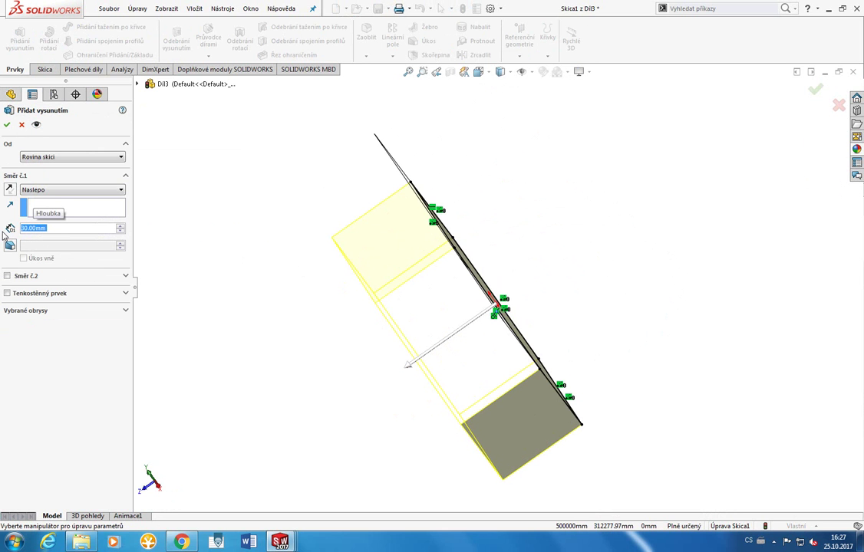
text(40)
key(Return)
Step: Set the extrusion depth to 25 mm and confirm it
middle_drag(432, 282, 513, 323)
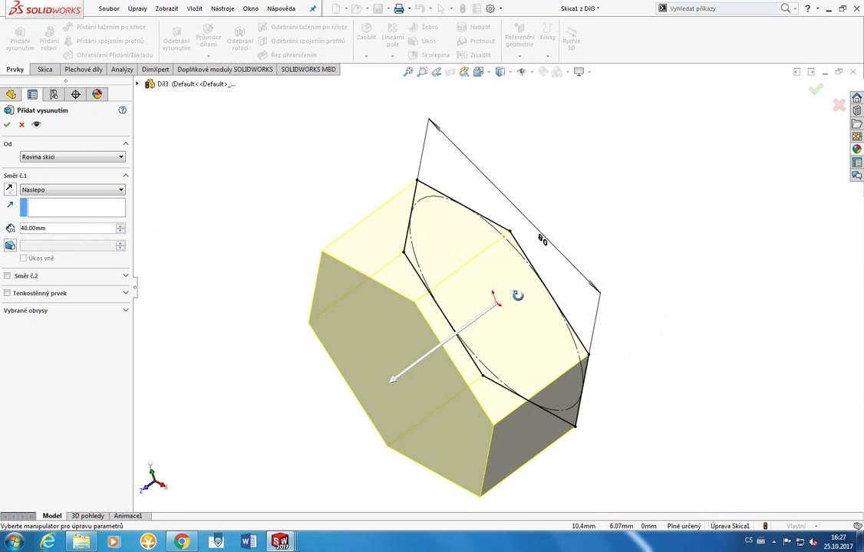
double_click(59, 229)
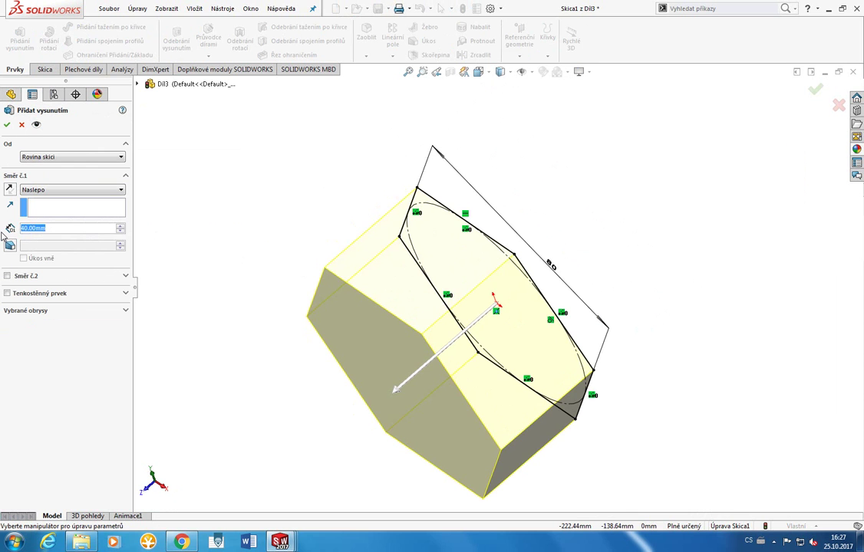
text(25)
key(Return)
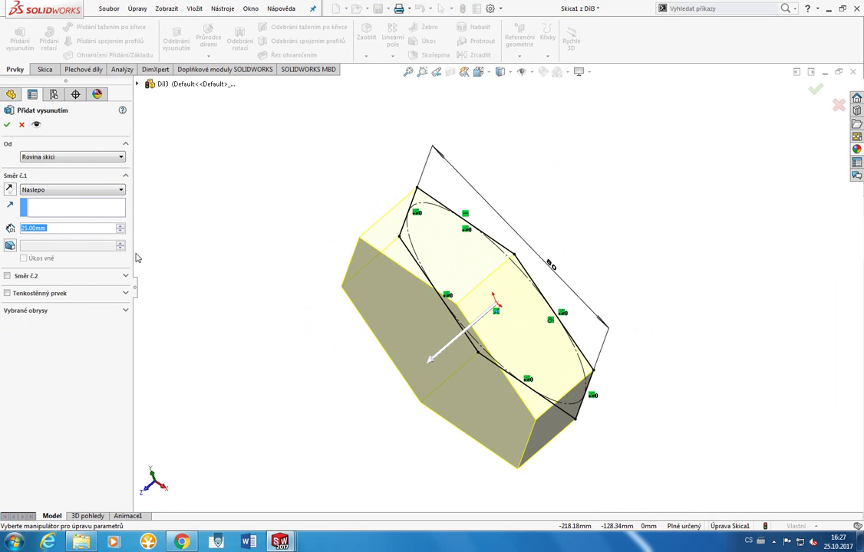
click(7, 125)
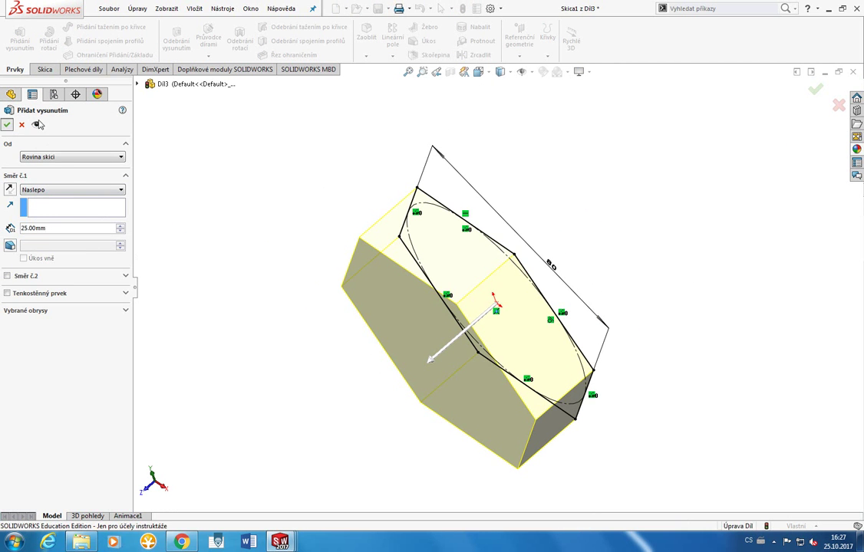
middle_drag(456, 246, 382, 294)
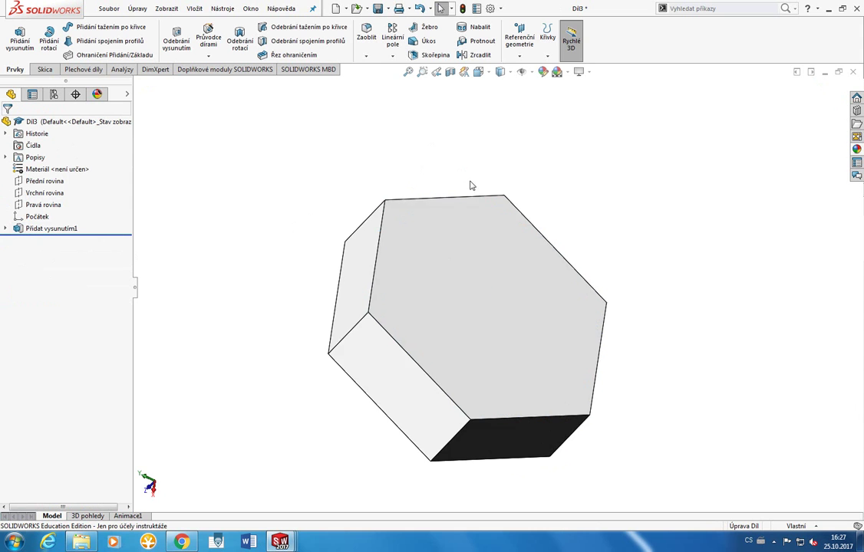
Step: Orbit the prism and show the Front, Right and Top planes, viewing the Right plane normal-on
mouse_move(471, 185)
middle_down()
mouse_move(422, 243)
mouse_move(418, 193)
middle_up()
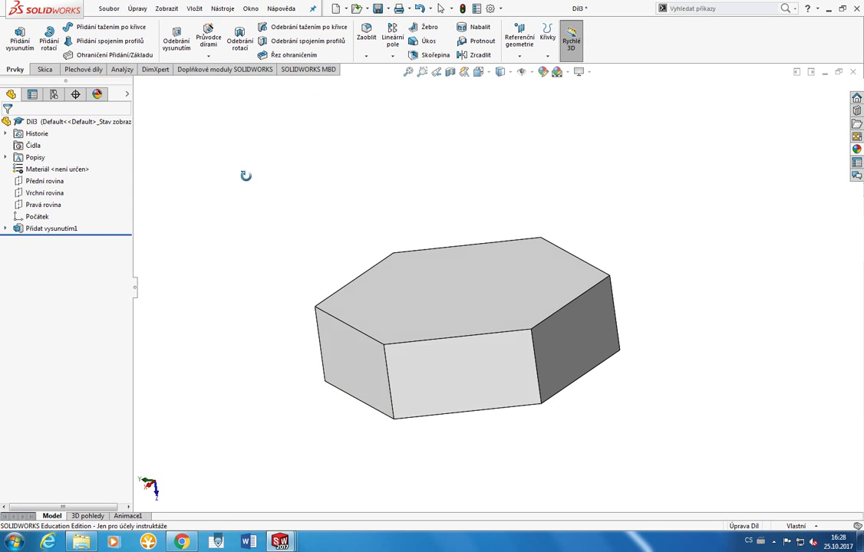
key(Down)
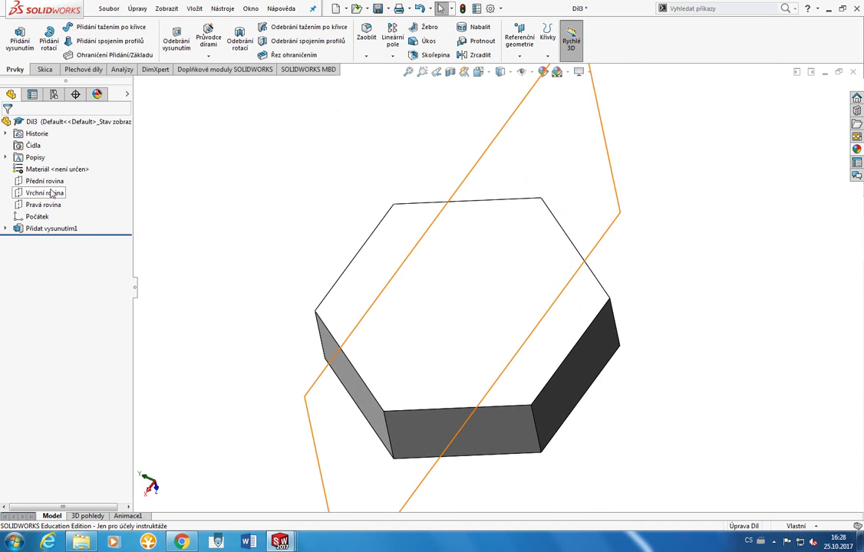
click(44, 181)
click(47, 206)
key(ctrl+8)
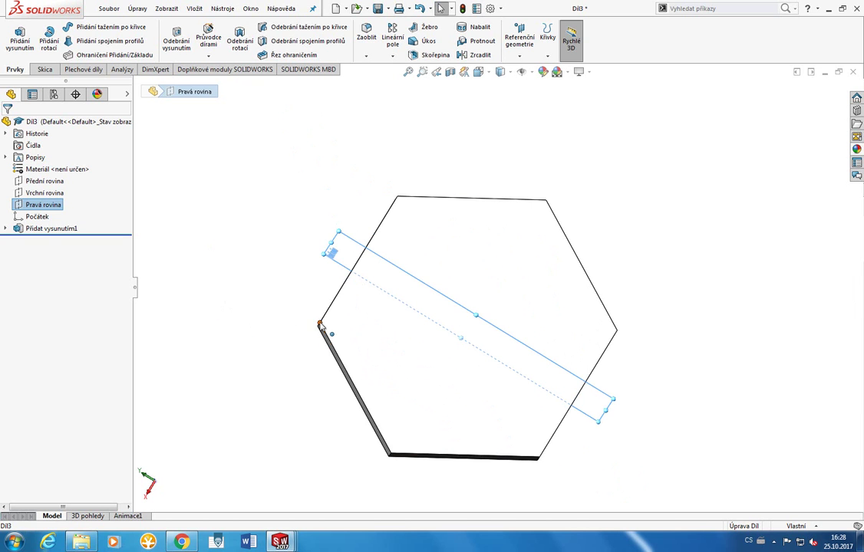
key(Escape)
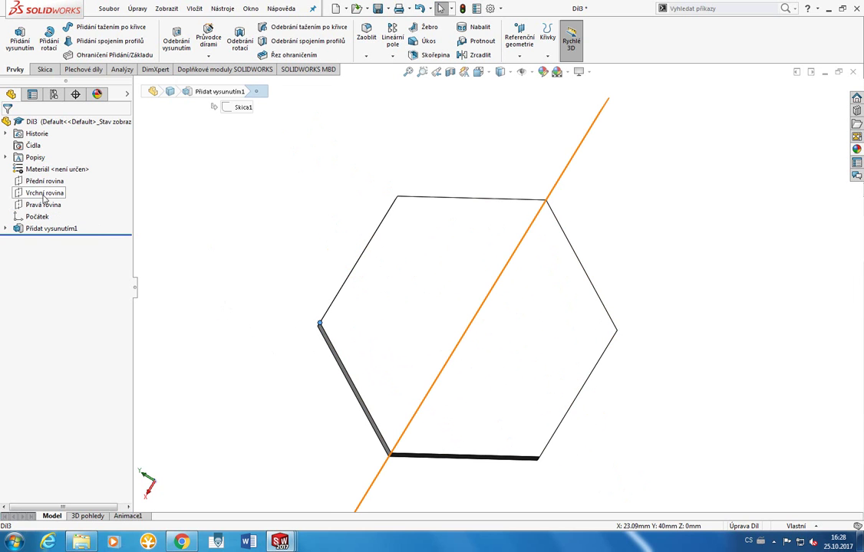
click(43, 194)
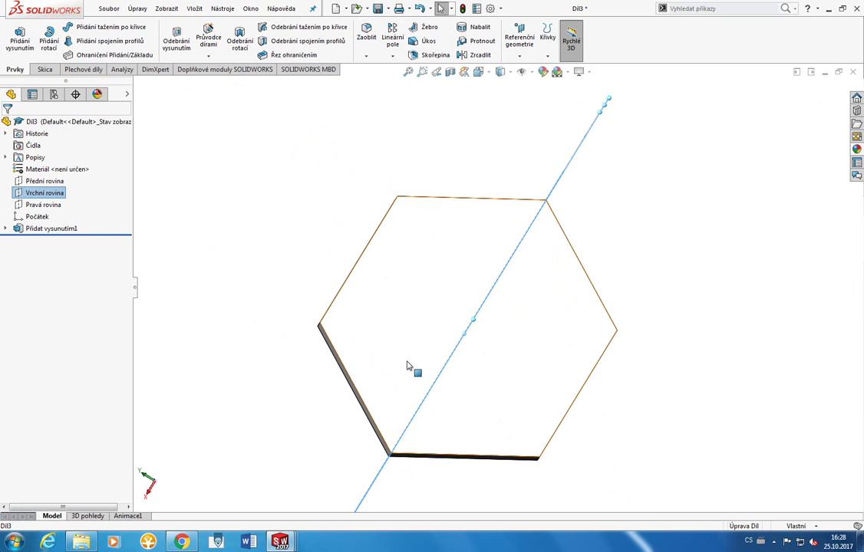
mouse_move(399, 362)
middle_down()
mouse_move(391, 286)
mouse_move(360, 276)
middle_up()
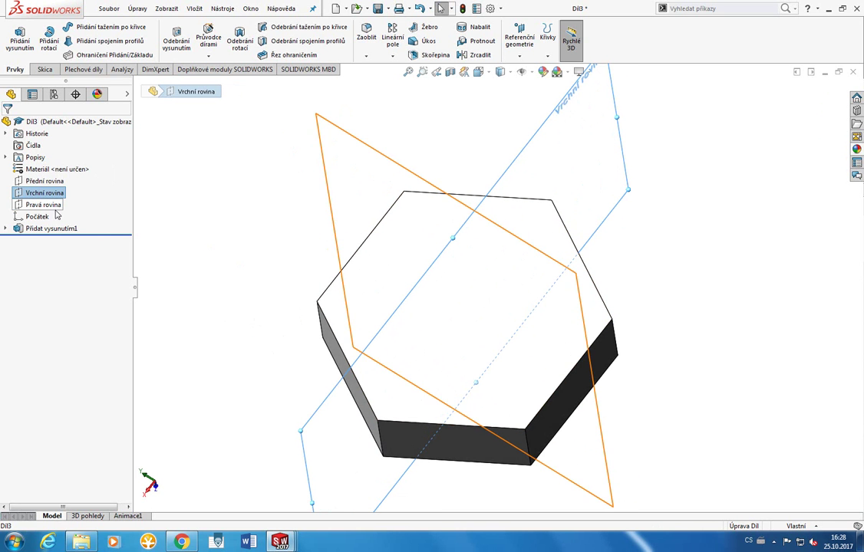
Step: Edit the extrusion's sketch Skica1, then exit it leaving the prism unchanged
right_click(47, 229)
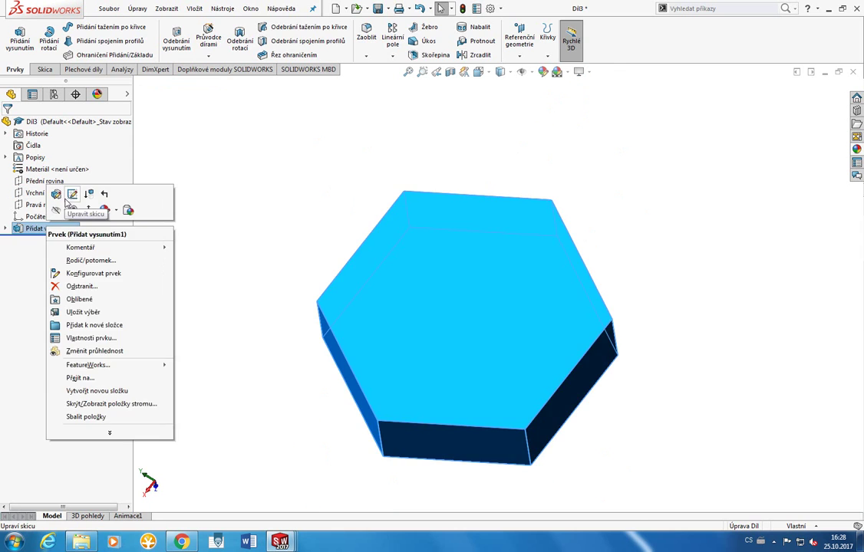
click(71, 194)
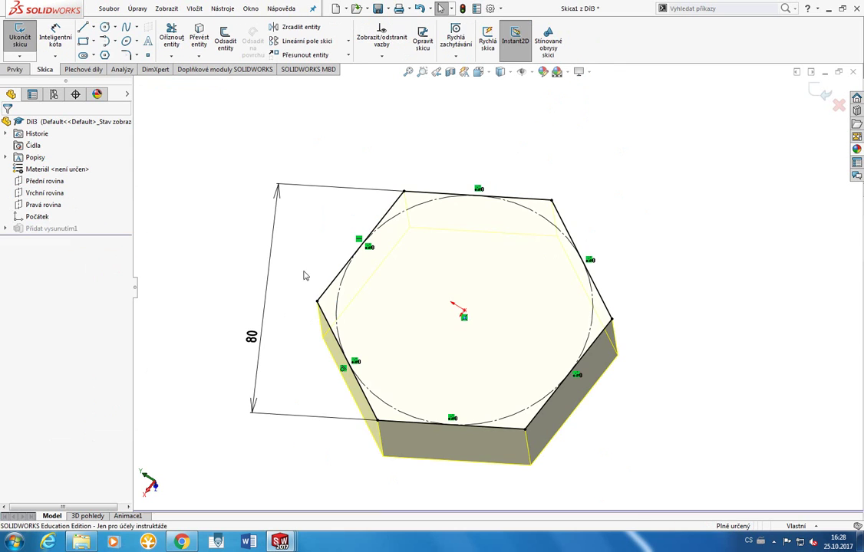
click(19, 35)
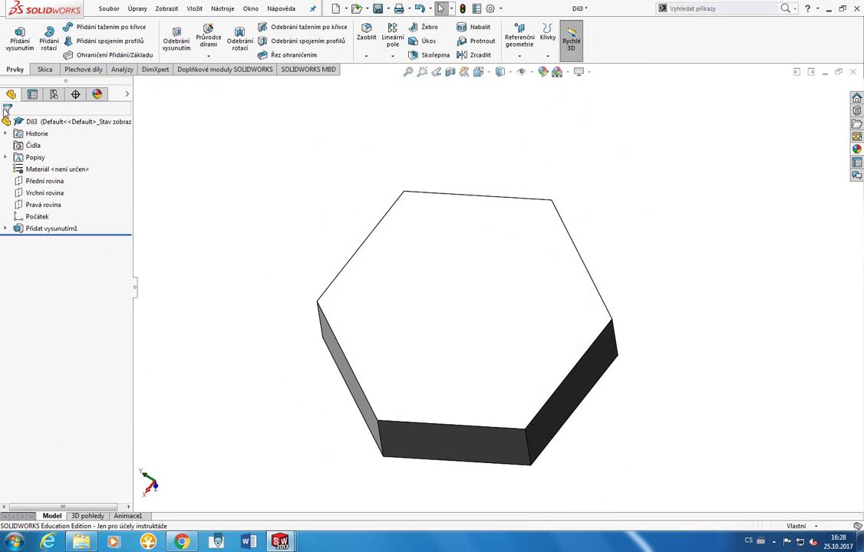
Step: Select the Top plane and view the prism from top, front and normal-to orientations
click(45, 193)
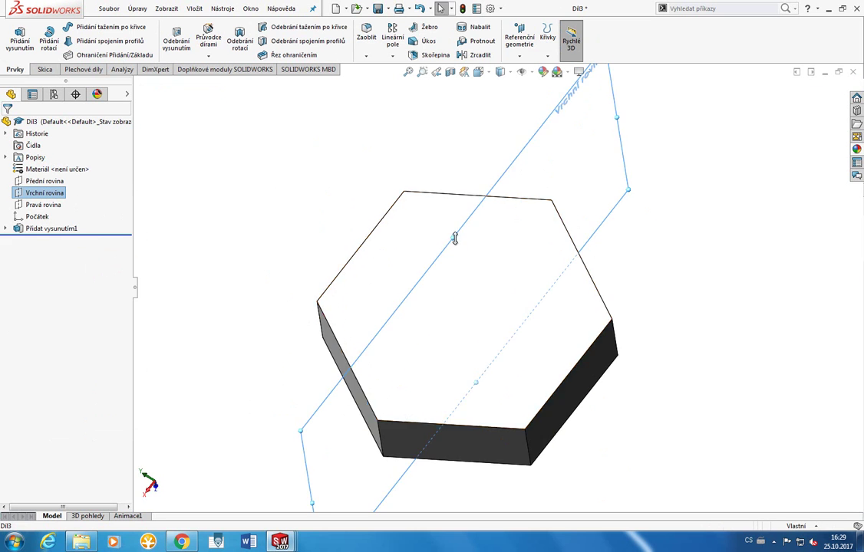
mouse_move(453, 237)
middle_down()
mouse_move(465, 250)
mouse_move(463, 284)
middle_up()
key(space)
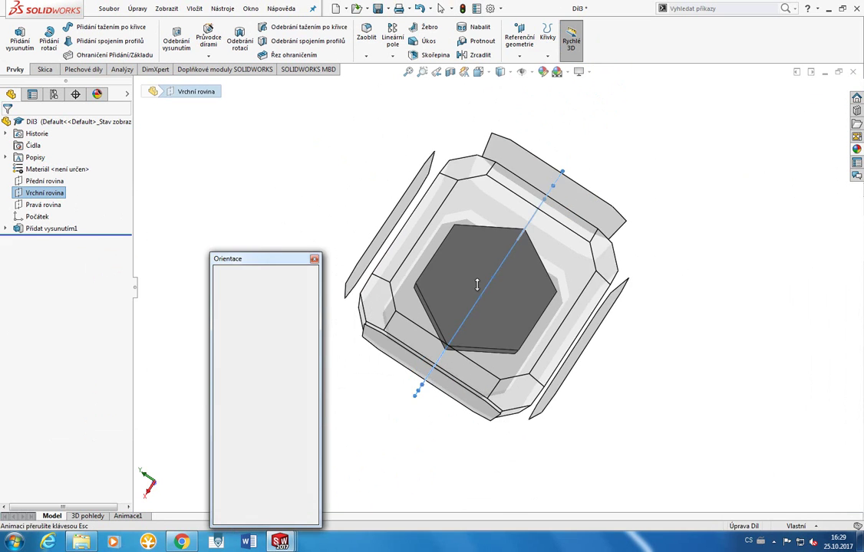
click(475, 287)
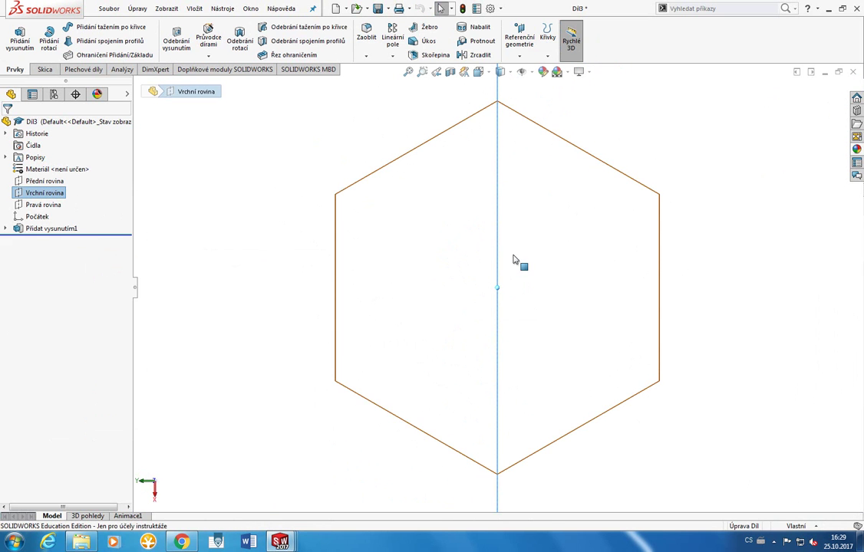
middle_drag(526, 304, 497, 170)
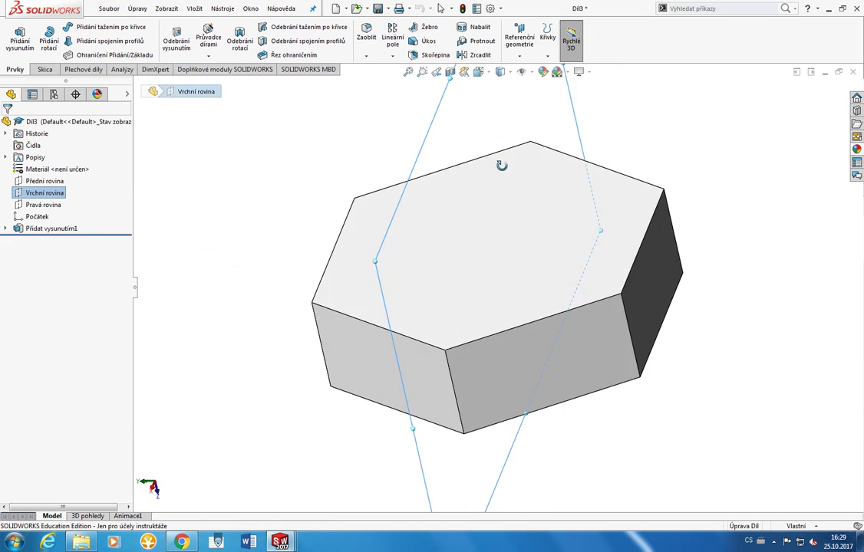
key(space)
click(569, 274)
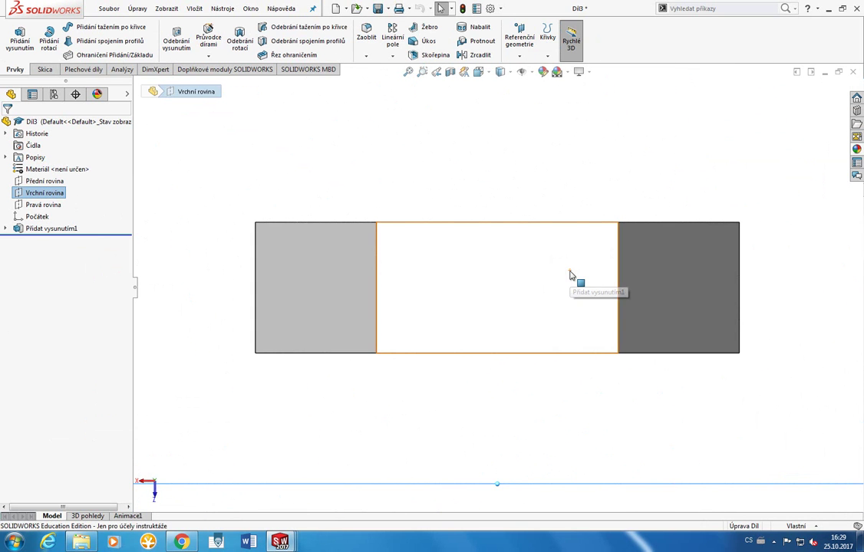
key(ctrl+8)
key(space)
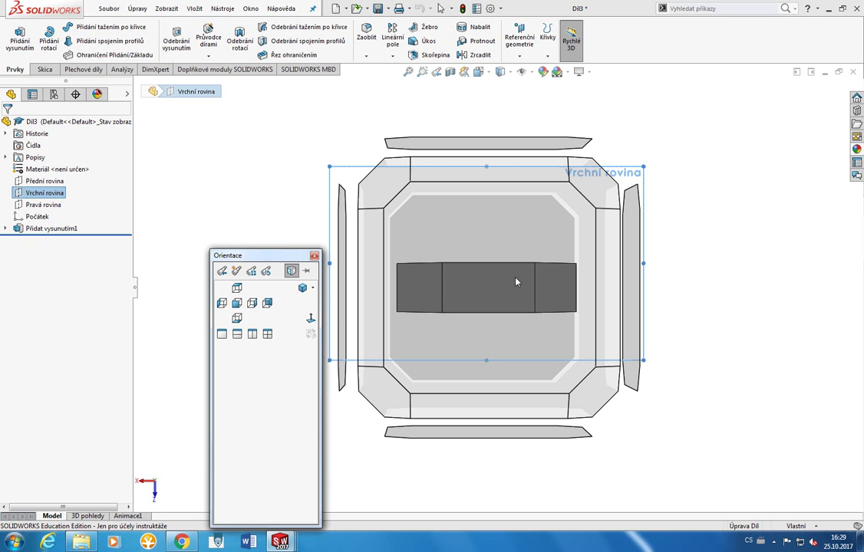
click(516, 282)
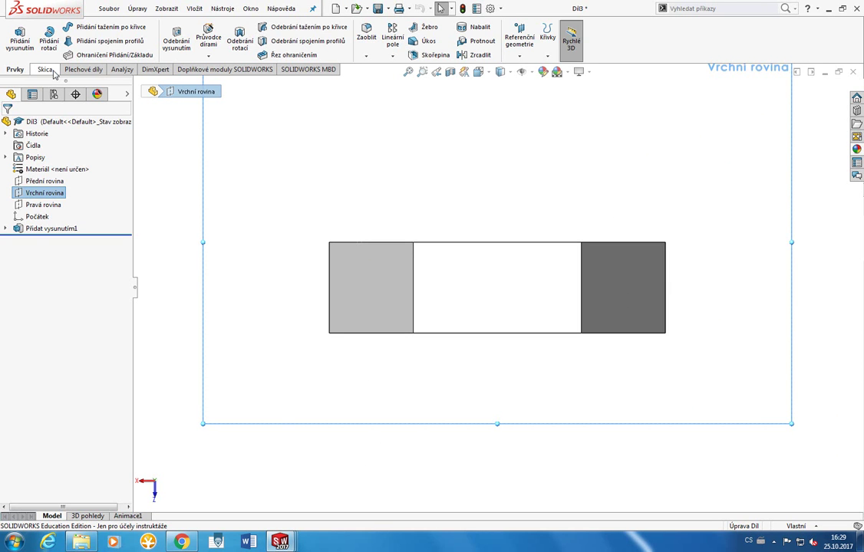
Step: Show the Skica tools and bring up the Přidat vysunutím1 feature's options
click(48, 70)
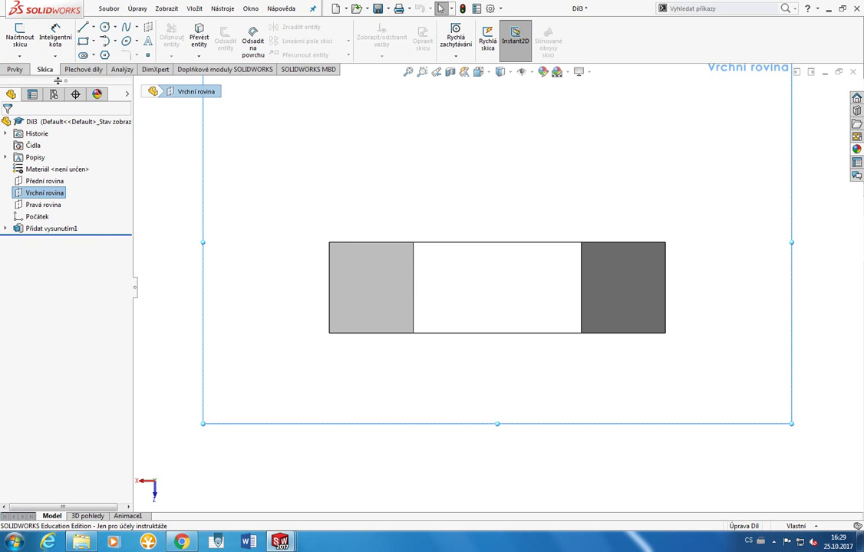
click(68, 228)
right_click(73, 228)
click(204, 178)
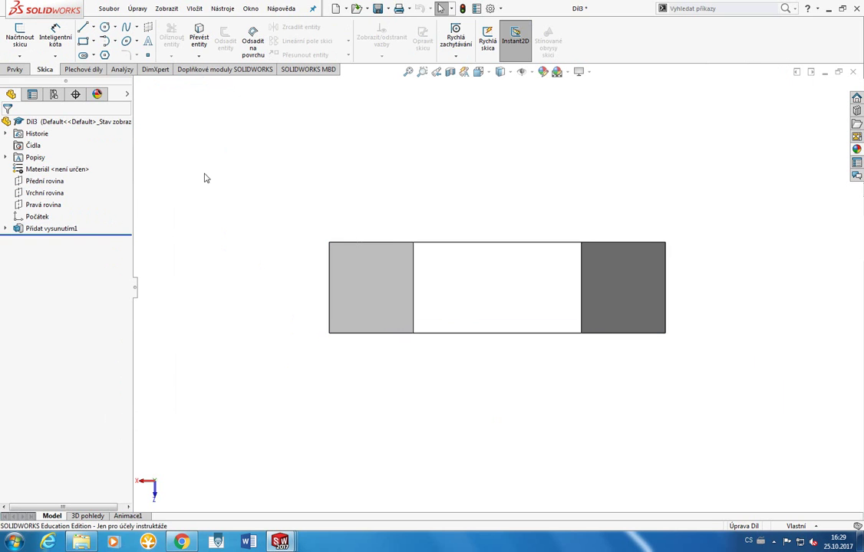
key(ctrl+7)
right_click(53, 228)
click(77, 193)
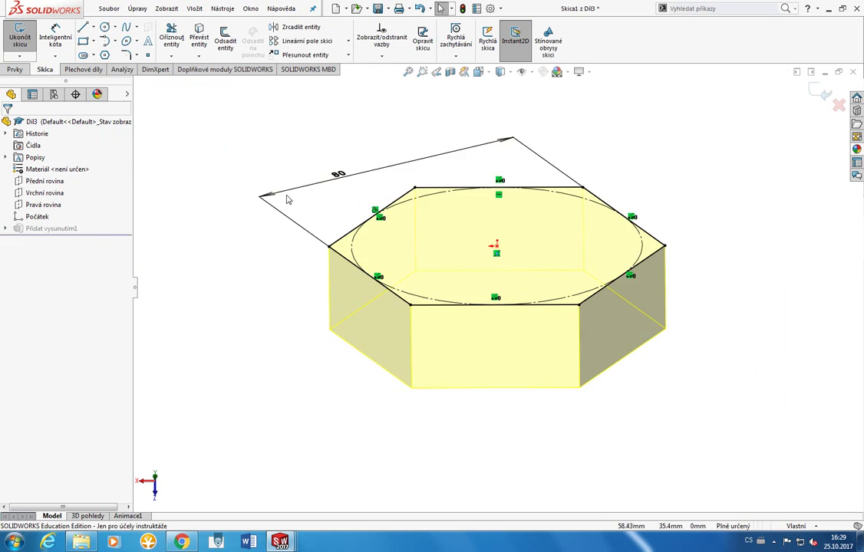
middle_drag(286, 200, 282, 276)
scroll(204, 231, down, 3)
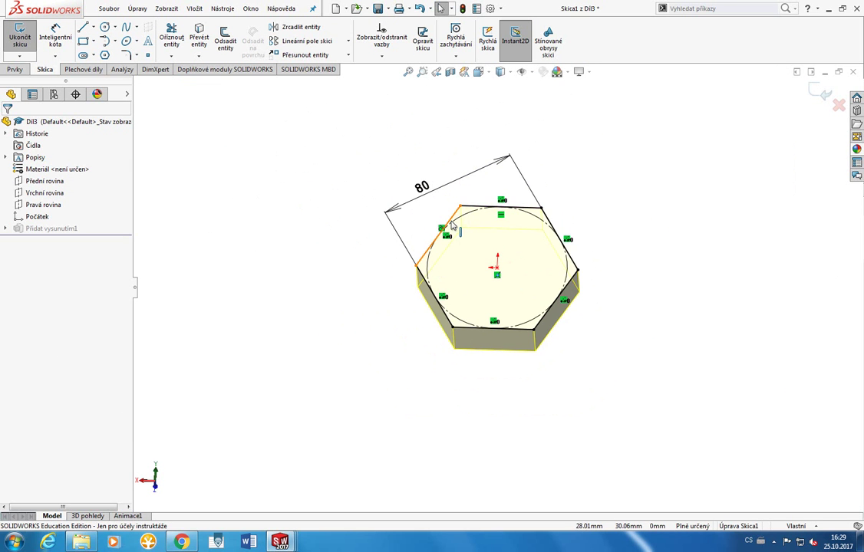
click(513, 208)
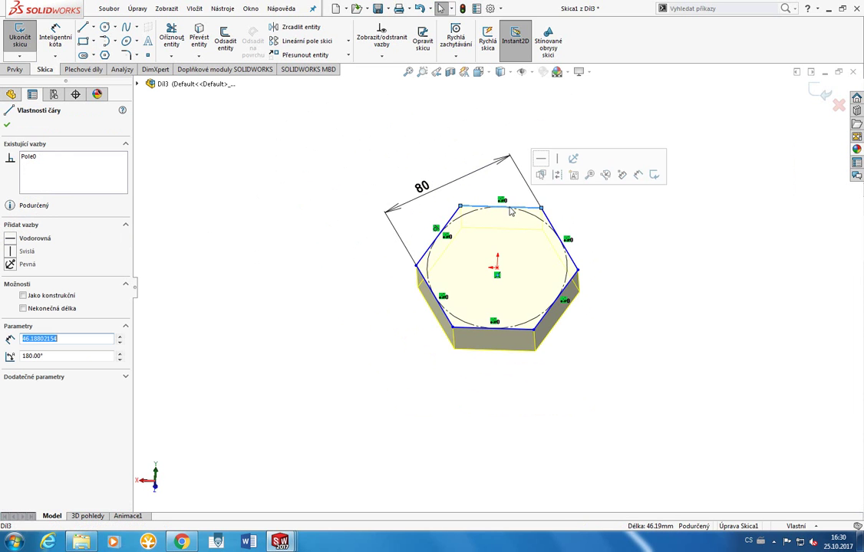
click(558, 159)
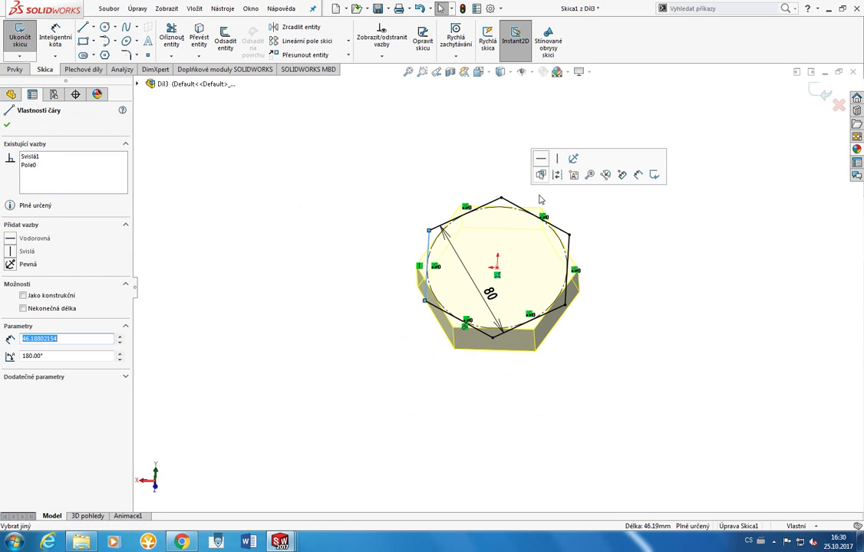
click(355, 144)
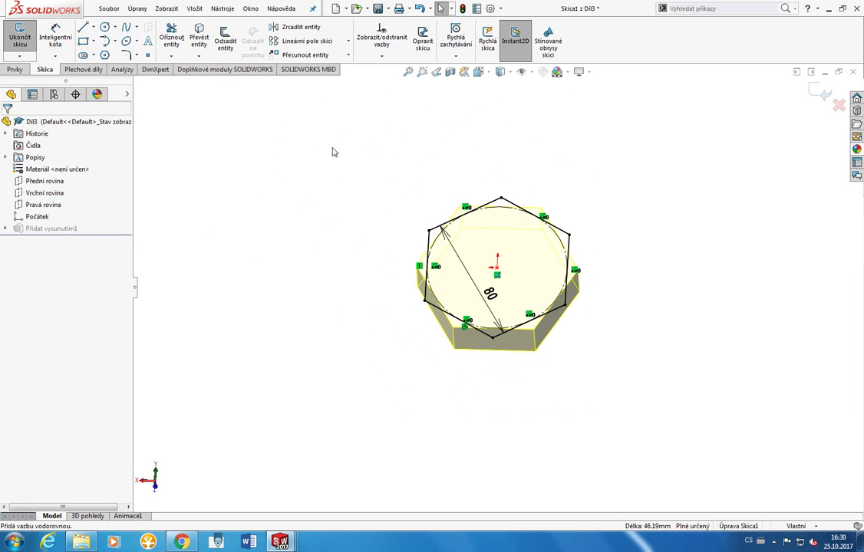
key(ctrl+z)
click(229, 156)
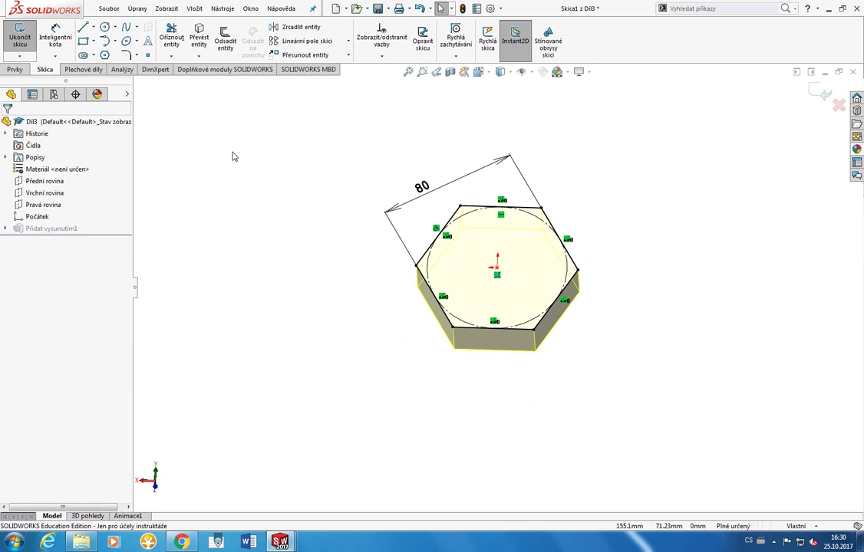
click(29, 36)
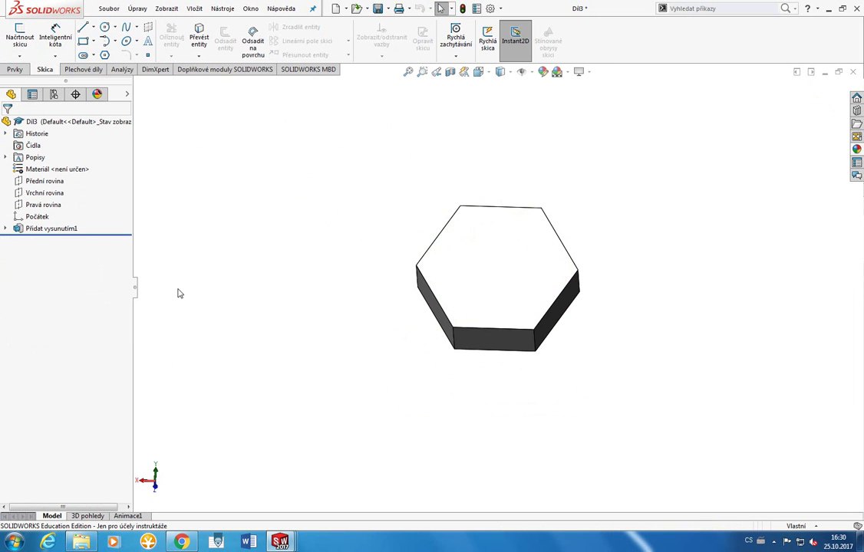
click(44, 193)
mouse_move(328, 299)
middle_down()
mouse_move(328, 344)
mouse_move(326, 278)
middle_up()
key(space)
click(475, 353)
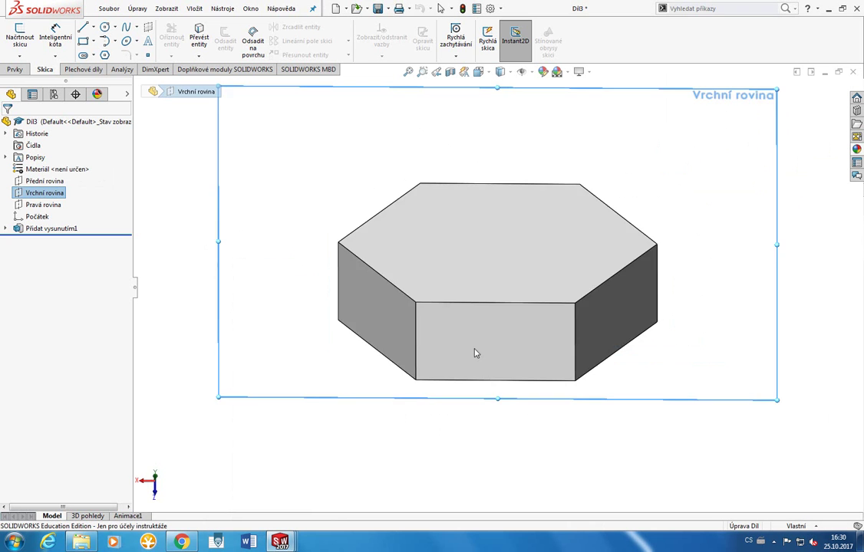
middle_drag(478, 256, 481, 349)
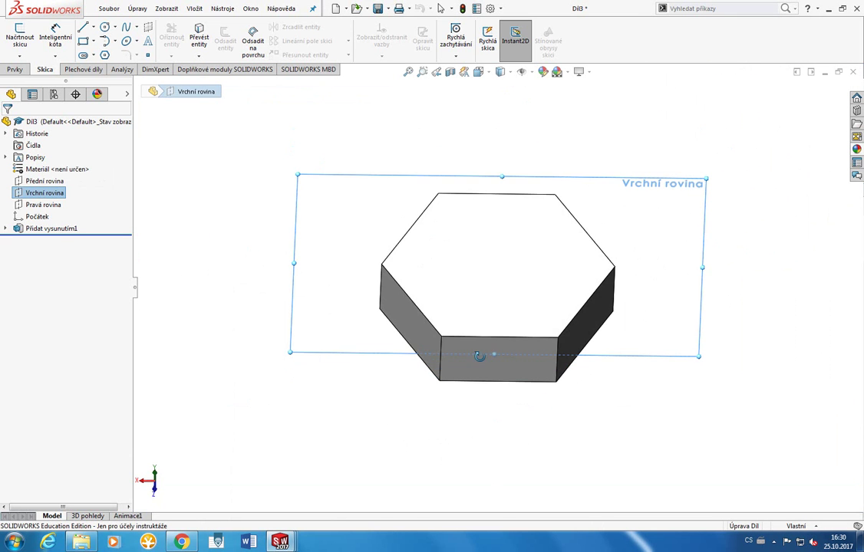
right_click(51, 228)
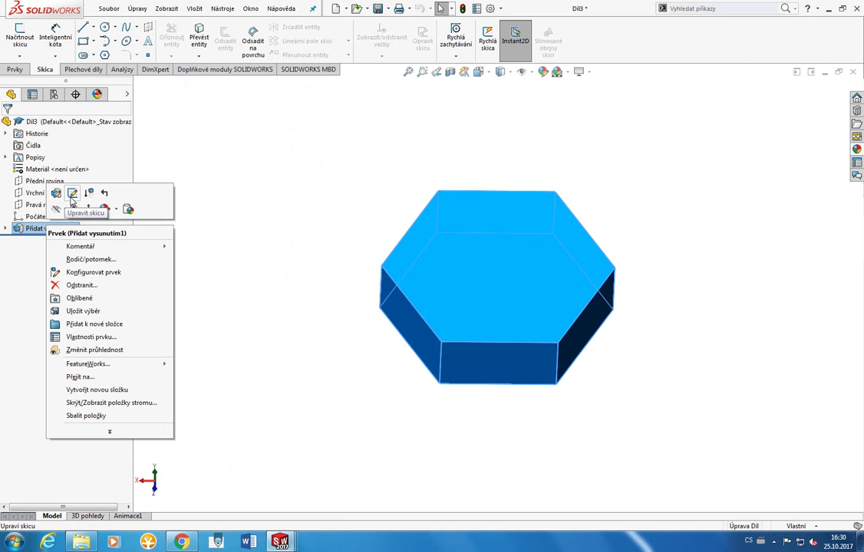
click(246, 227)
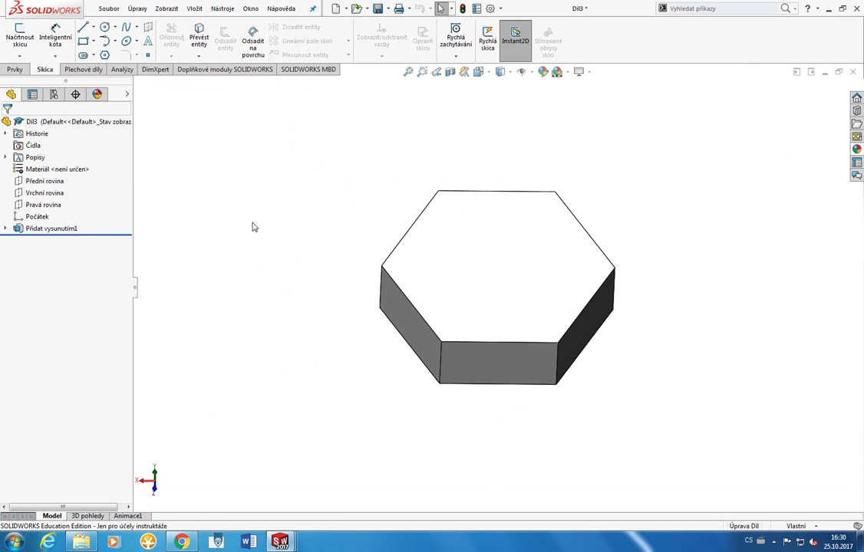
key(ctrl+7)
click(451, 72)
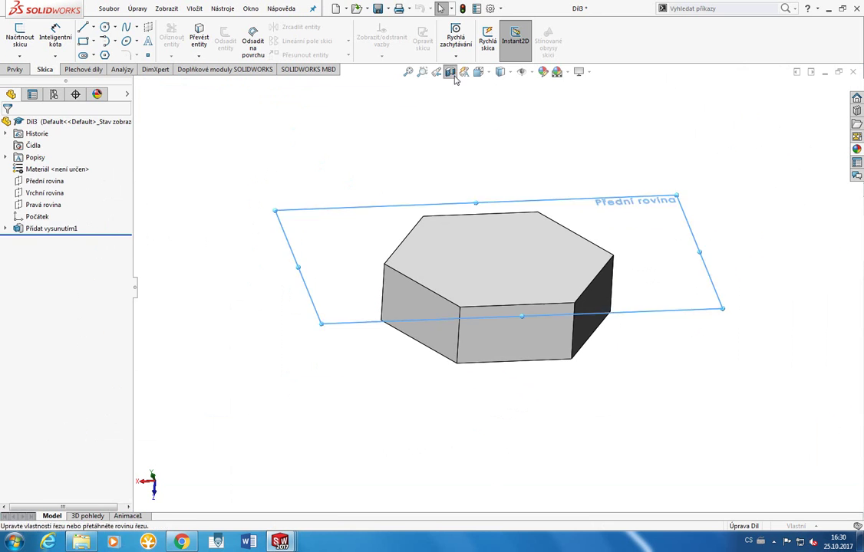
mouse_move(504, 239)
mouse_down()
mouse_move(516, 193)
mouse_move(525, 210)
mouse_move(520, 185)
mouse_up()
key(Escape)
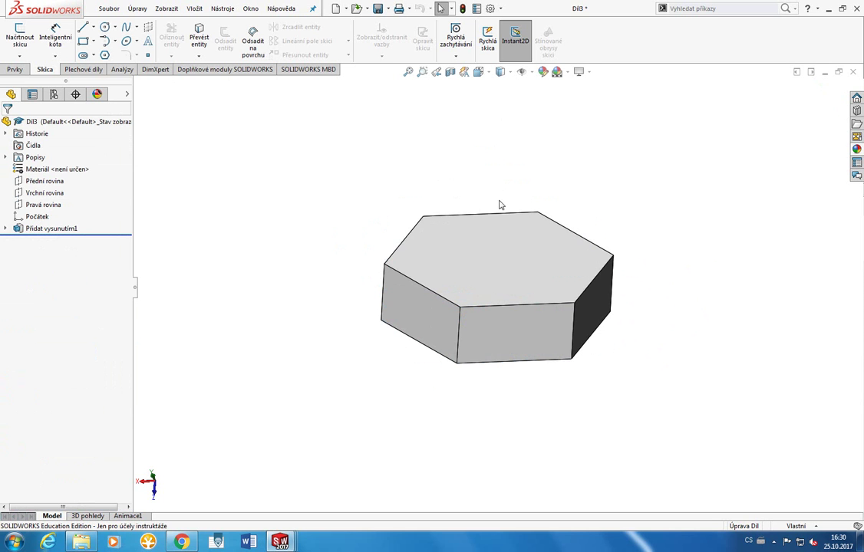
Step: Select the Top, Front and Right planes in turn while orbiting the prism
scroll(307, 196, up, 3)
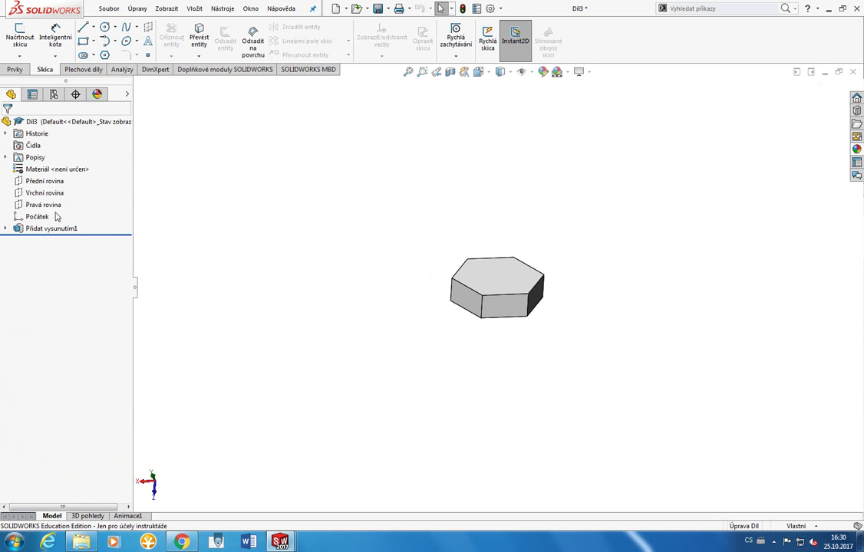
click(52, 196)
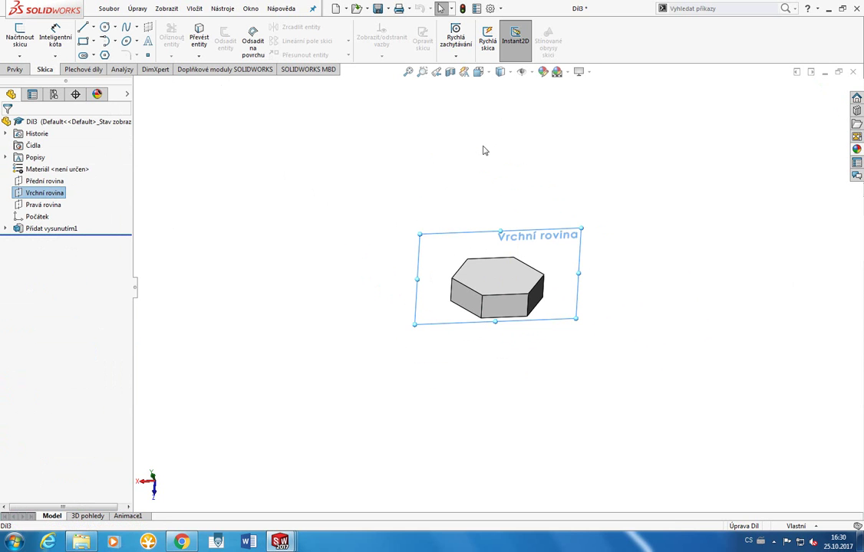
middle_drag(483, 150, 458, 297)
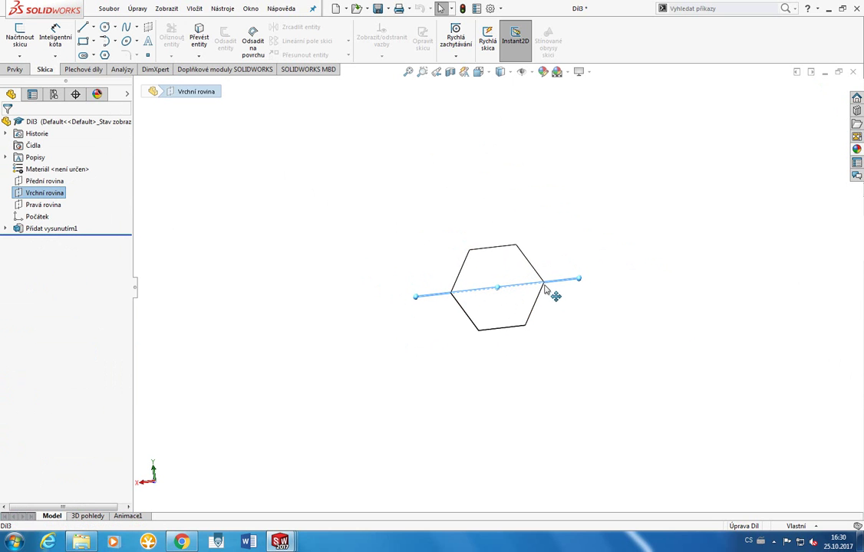
click(48, 182)
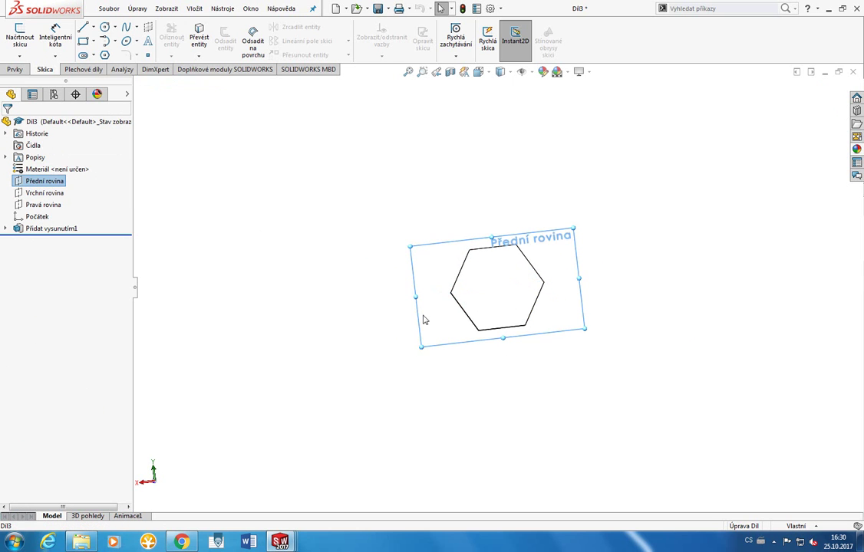
middle_drag(425, 319, 414, 178)
click(43, 204)
middle_drag(206, 247, 268, 320)
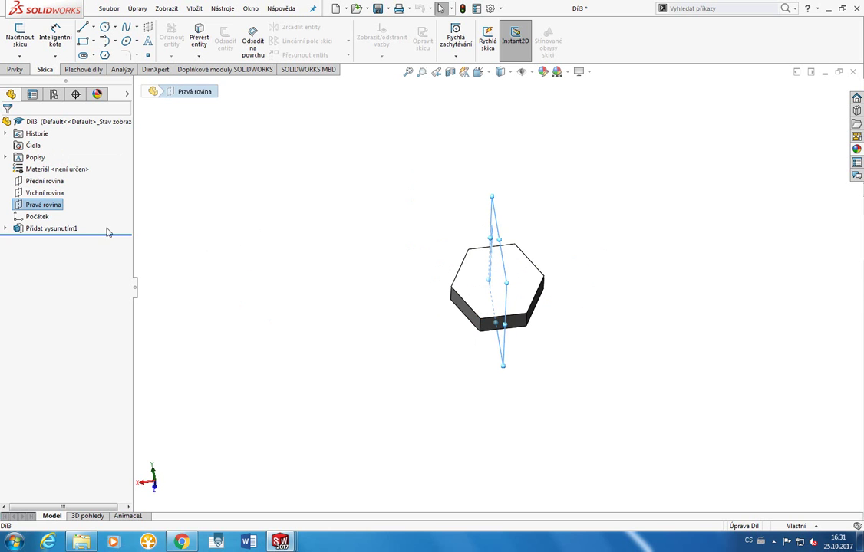
Step: Select Vrchní rovina and set the view Normal To it
click(45, 192)
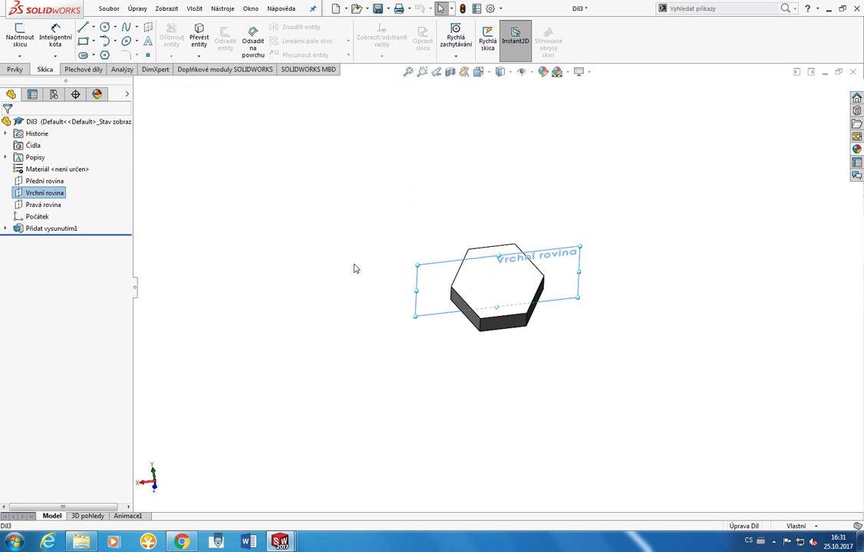
key(space)
click(461, 244)
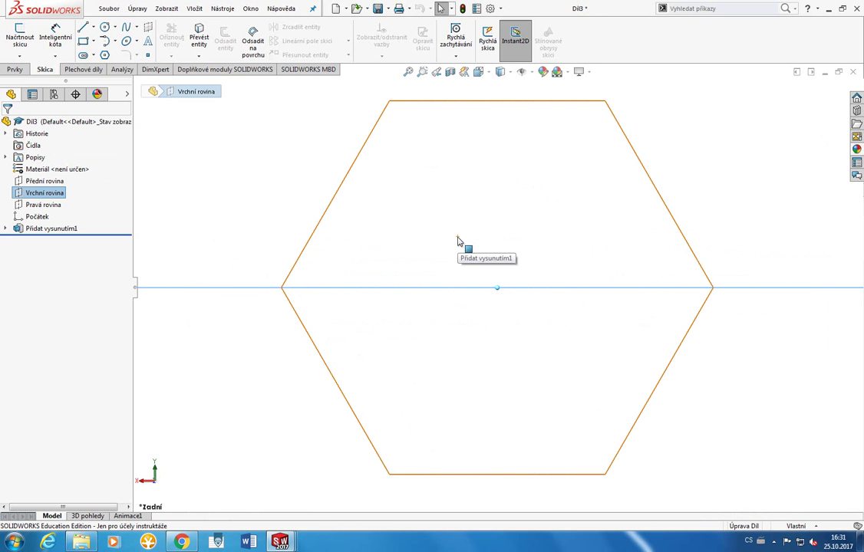
key(space)
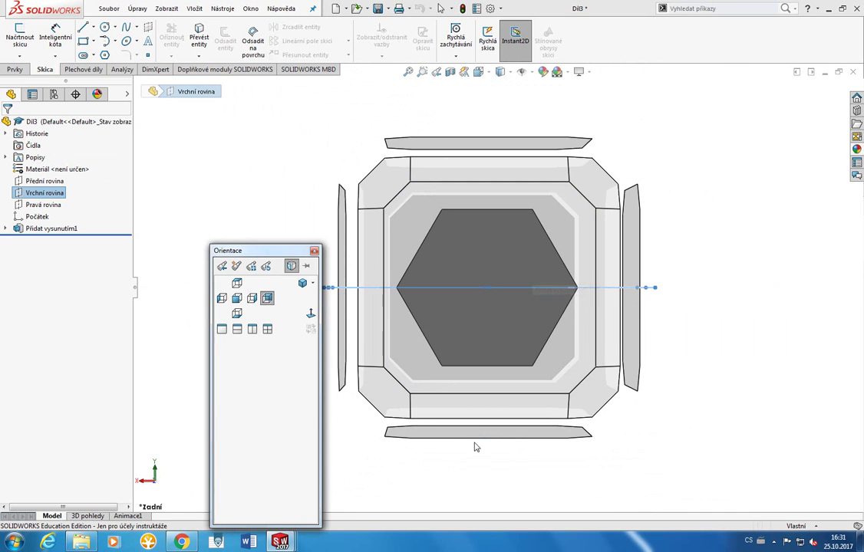
click(476, 435)
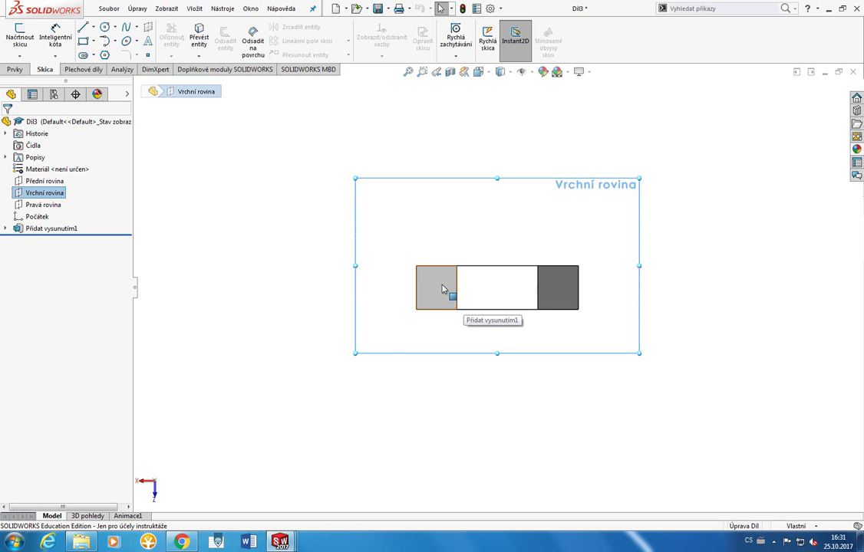
Step: On the Top Plane, sketch a diagonal line across the profile's top-left corner
click(82, 27)
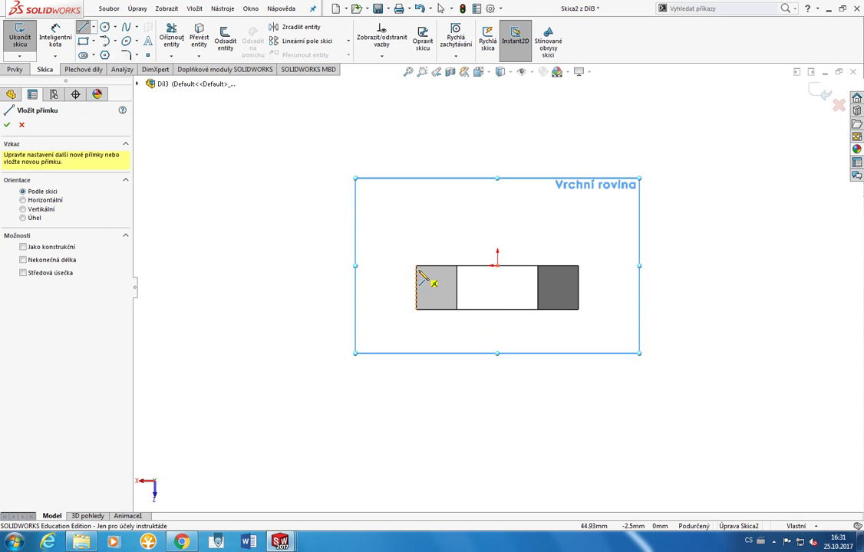
click(445, 267)
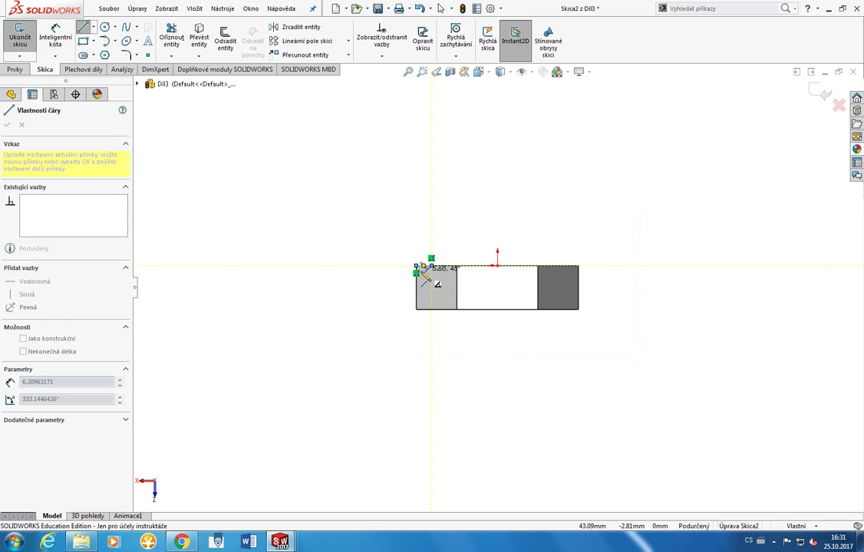
scroll(442, 279, down, 1)
scroll(443, 280, down, 3)
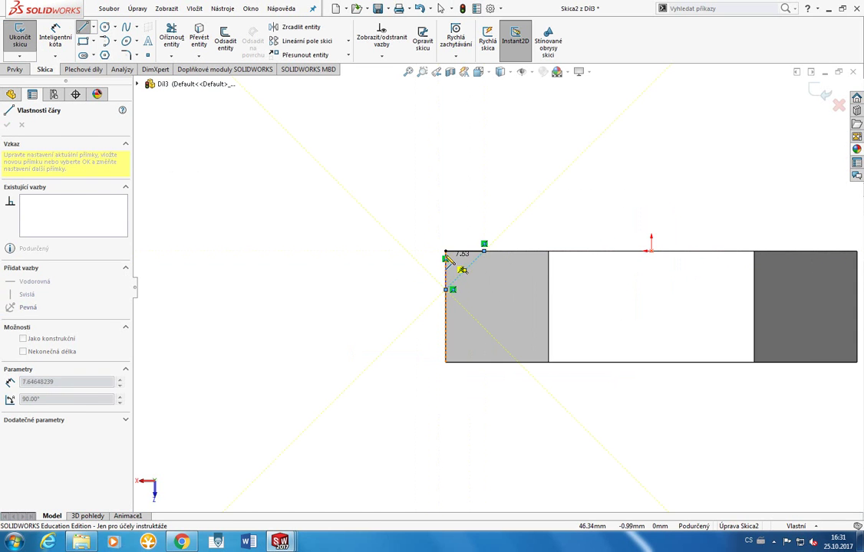
click(445, 290)
key(Escape)
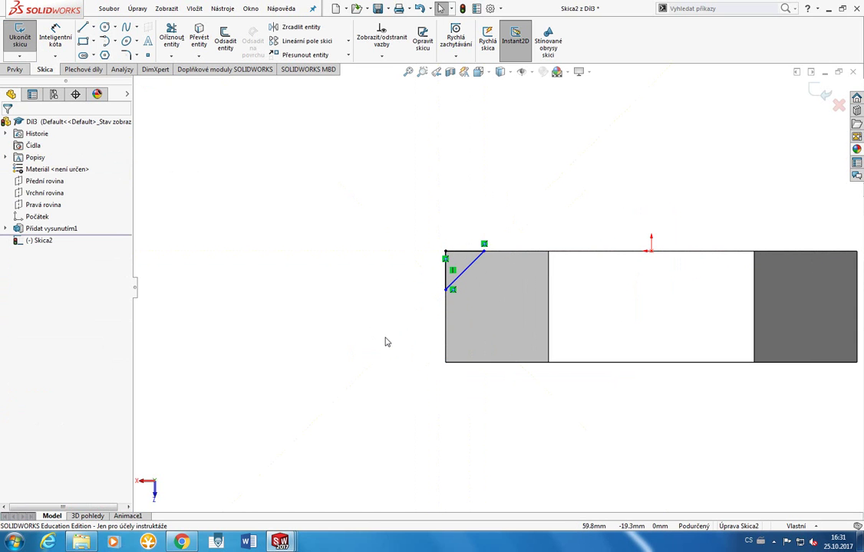
mouse_move(410, 327)
middle_down()
mouse_move(421, 529)
mouse_move(408, 366)
middle_up()
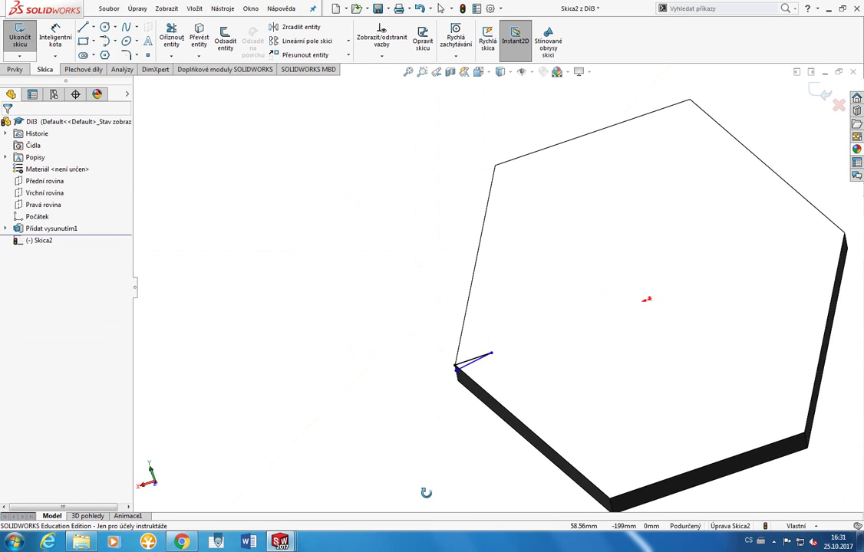
key(space)
click(468, 306)
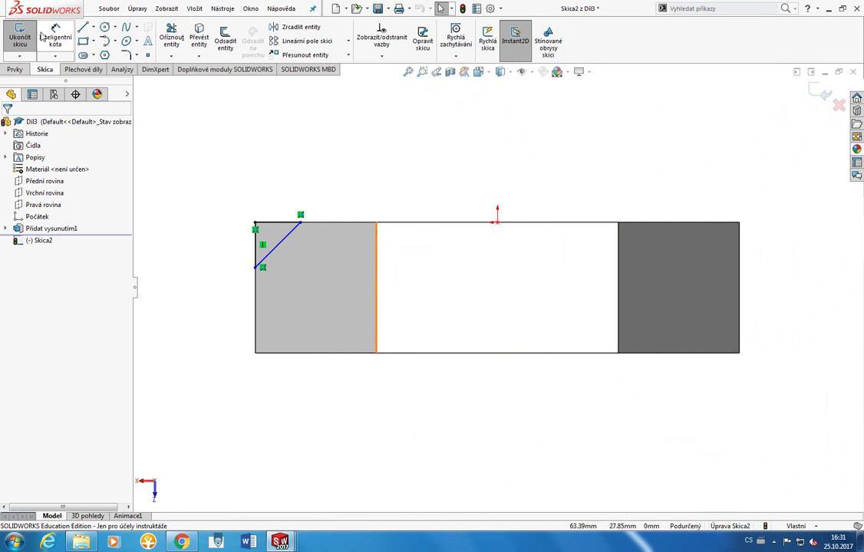
click(43, 37)
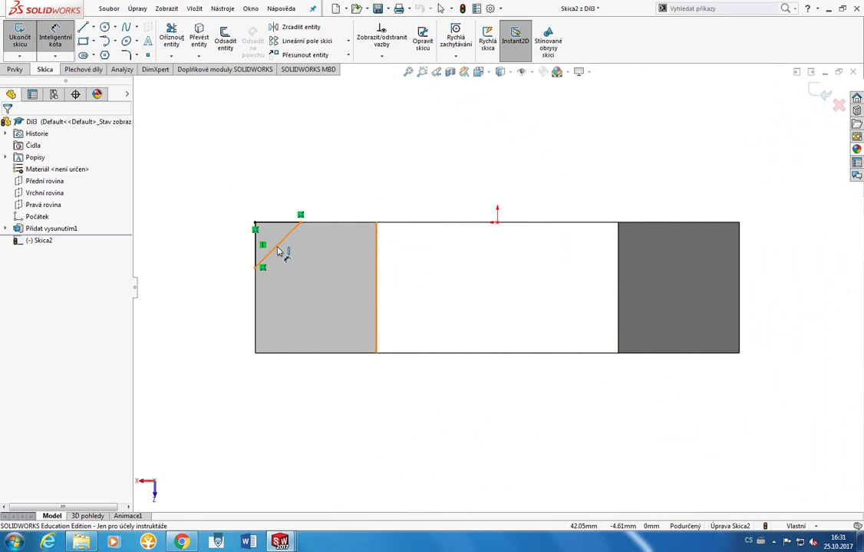
Step: Dimension the corner line 5 mm vertically and 5 mm horizontally, correcting the first 4 and 6 entries
click(264, 245)
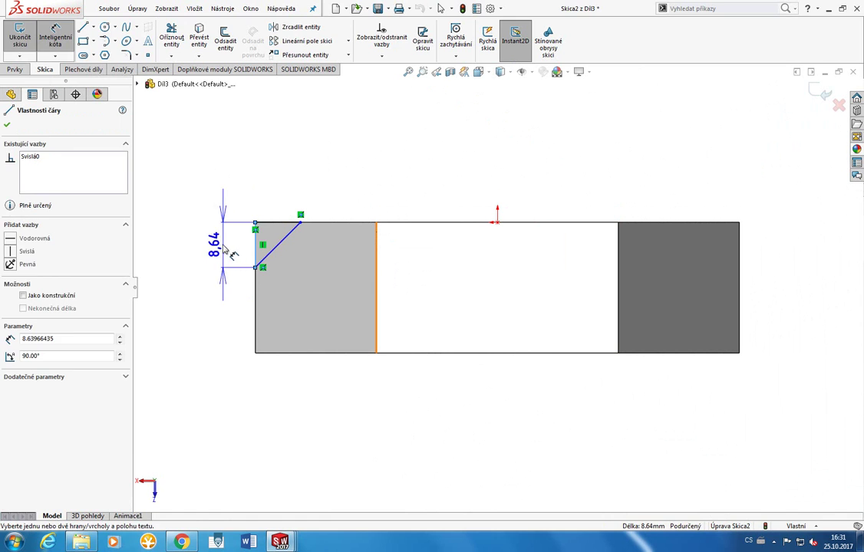
click(227, 244)
text(4.00mm)
key(Return)
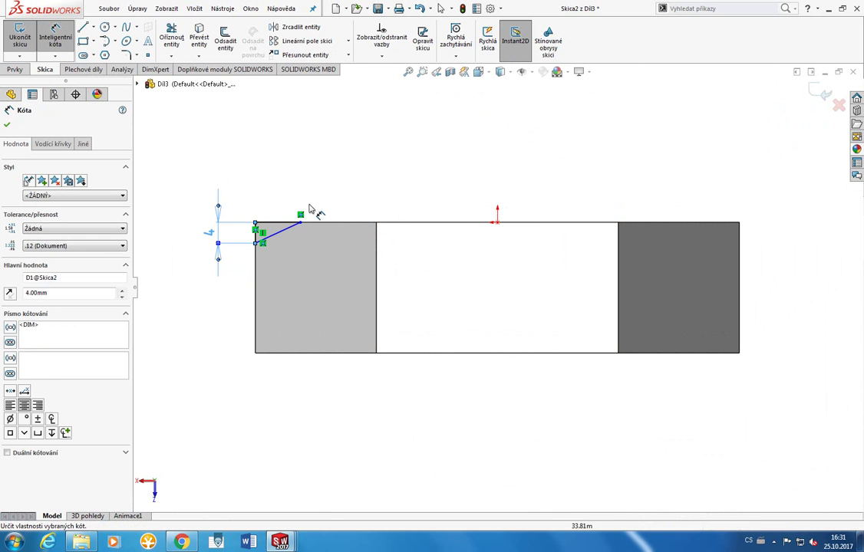
click(279, 226)
click(281, 200)
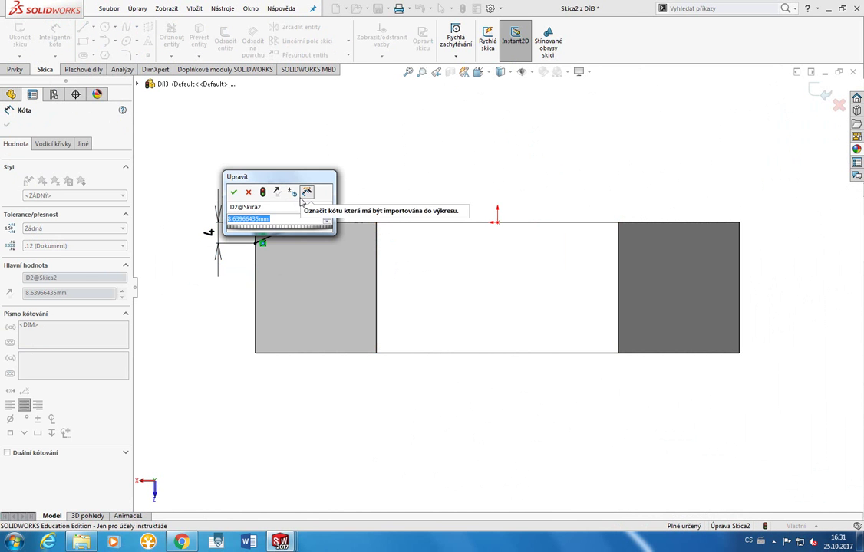
text(6)
key(Return)
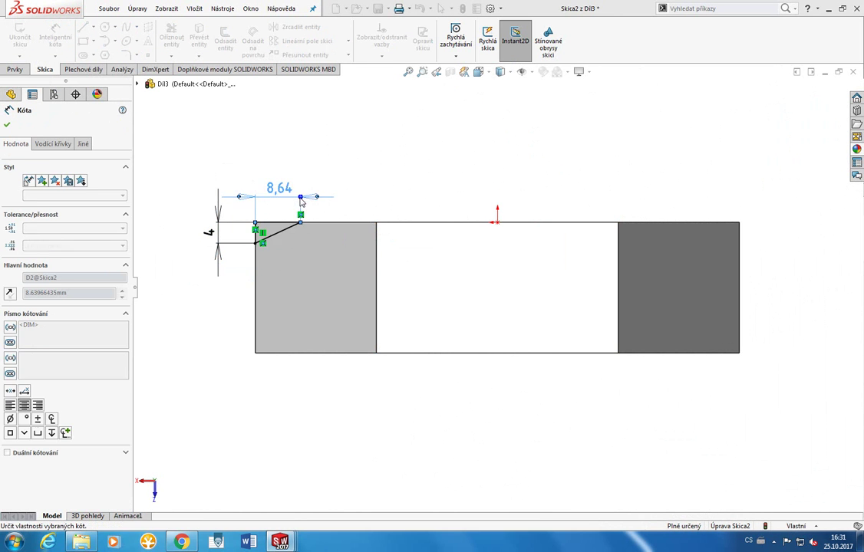
key(Escape)
text(5)
key(Return)
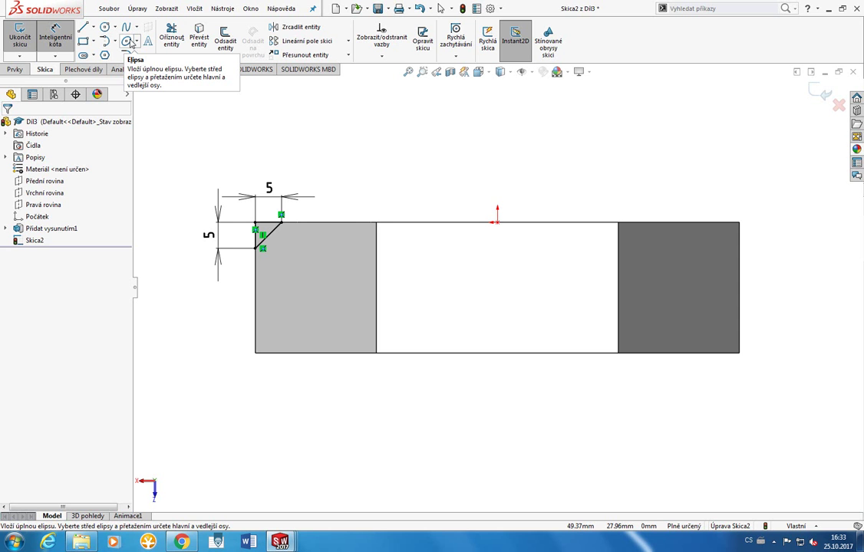
Step: Exit the sketch and delete Skica2 with its dimensioned corner line
click(33, 240)
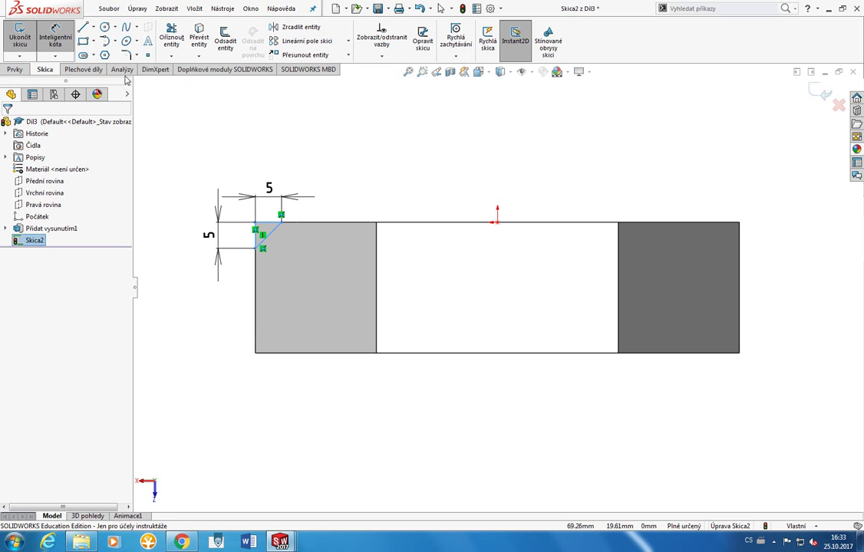
key(Escape)
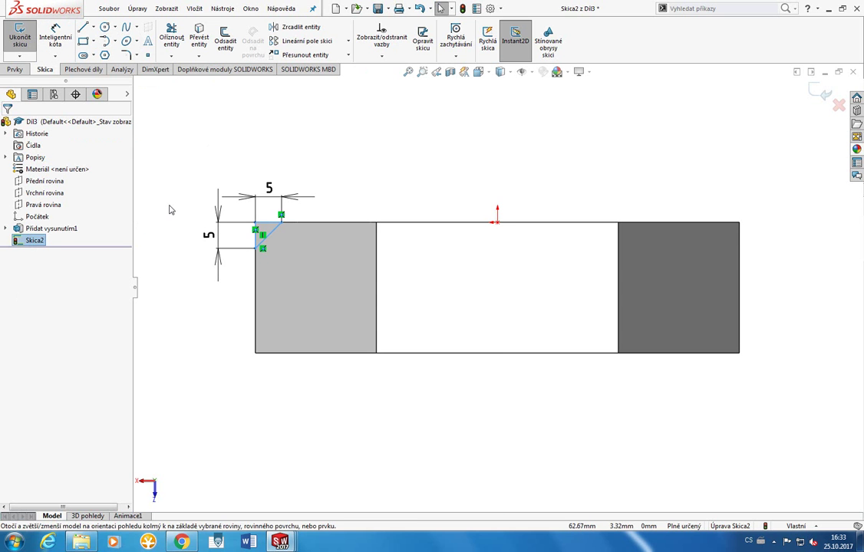
click(21, 39)
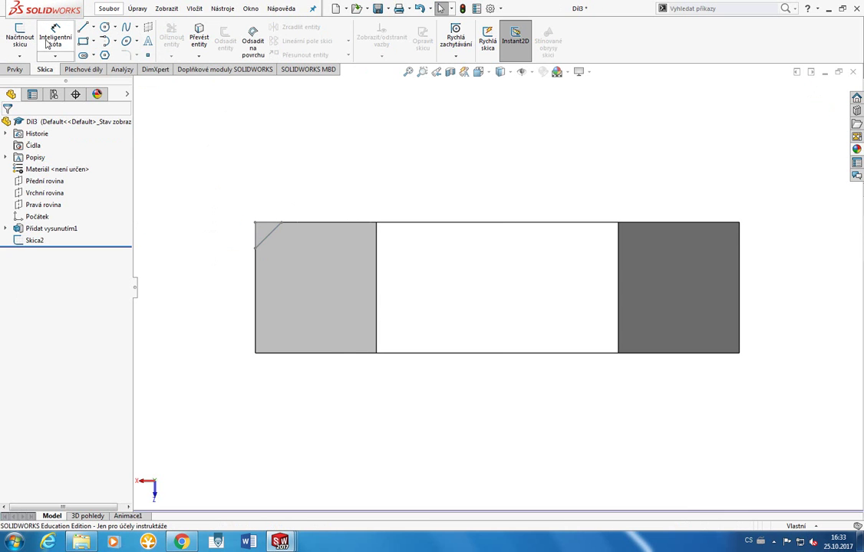
click(34, 240)
key(Delete)
key(Return)
Step: Select Vrchní rovina (top plane) and turn the view normal to it
key(f)
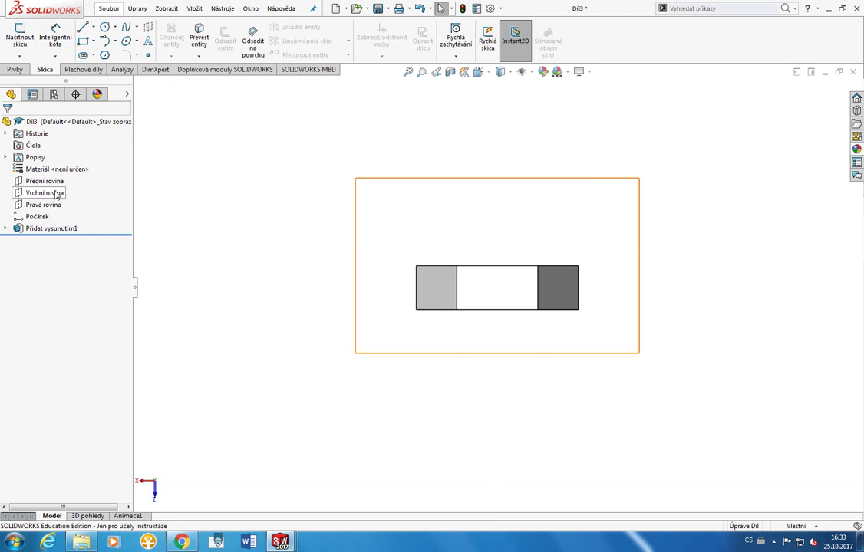
click(46, 193)
mouse_move(202, 218)
middle_down()
mouse_move(424, 334)
mouse_move(417, 390)
middle_up()
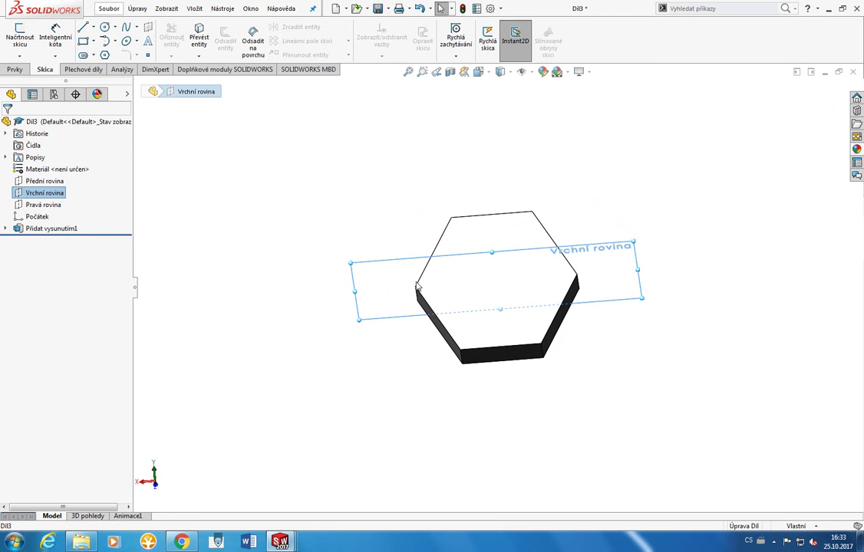
key(space)
key(ctrl+8)
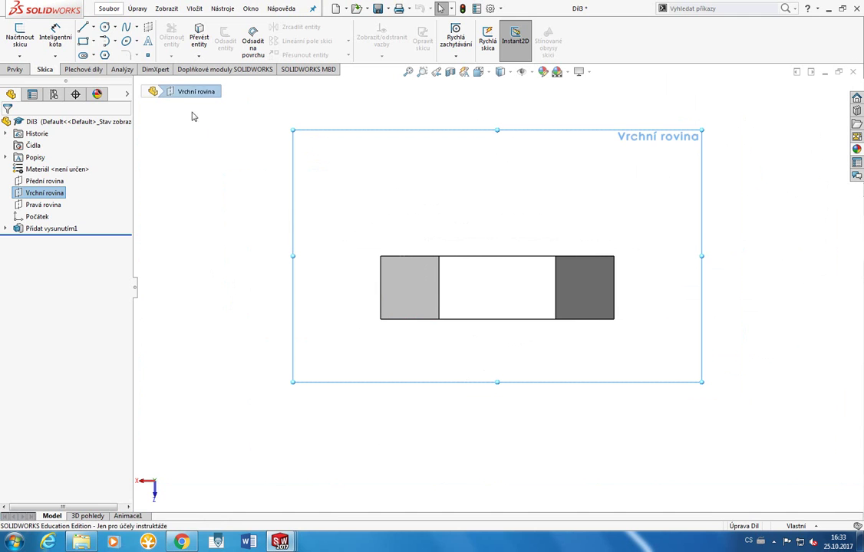
Step: Start sketch Skica3 and draw corner lines at the profile's top-left corner
click(84, 29)
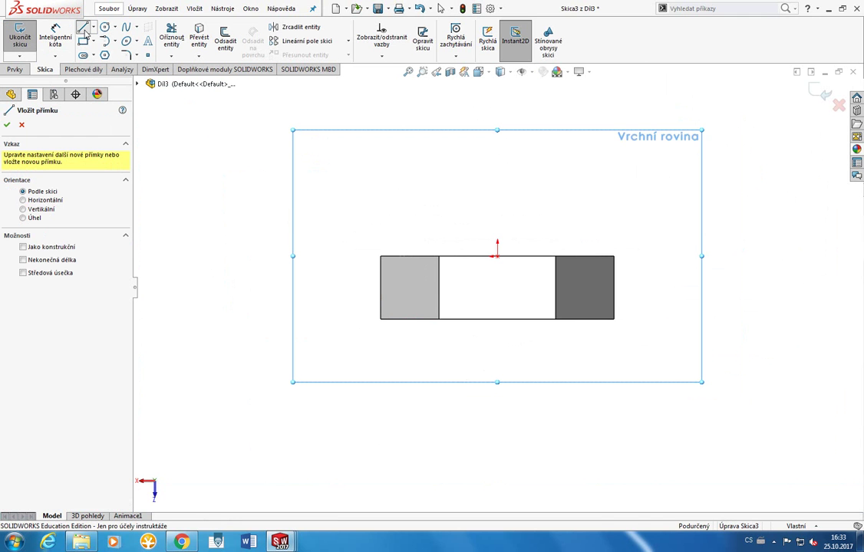
click(380, 257)
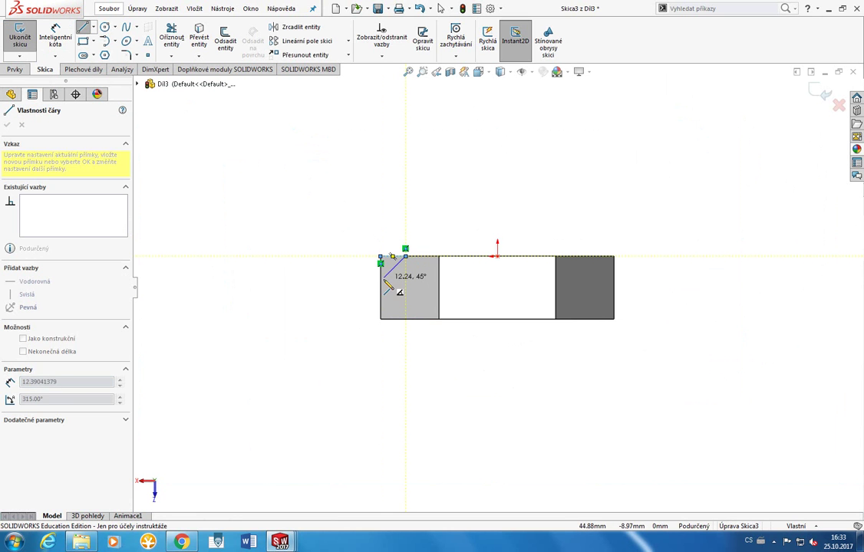
click(381, 281)
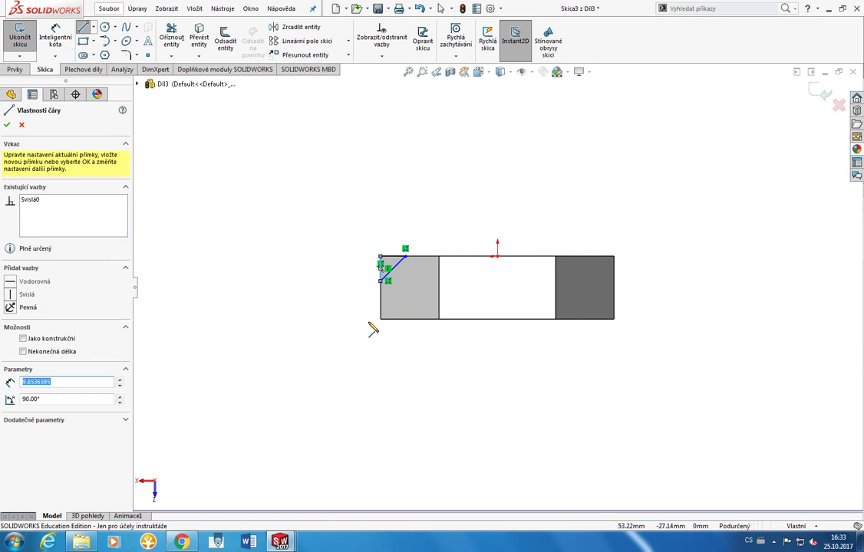
middle_drag(378, 264, 380, 289)
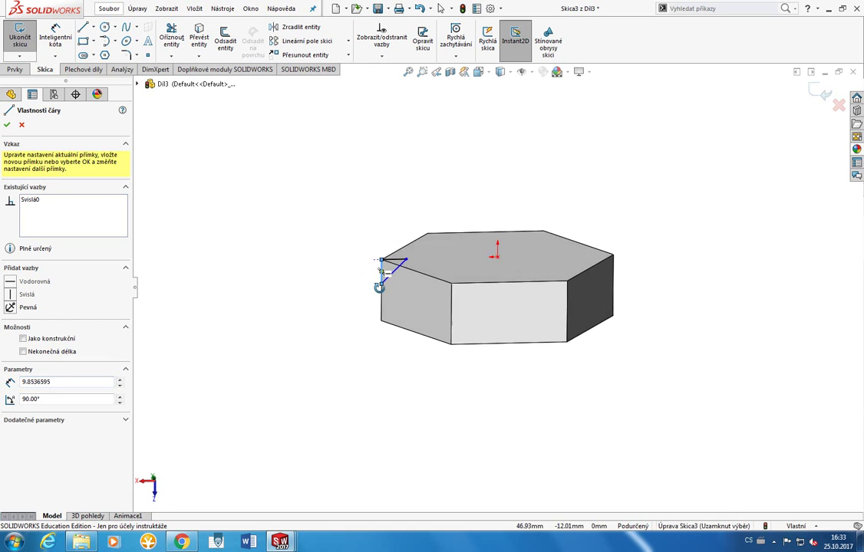
key(Escape)
click(56, 36)
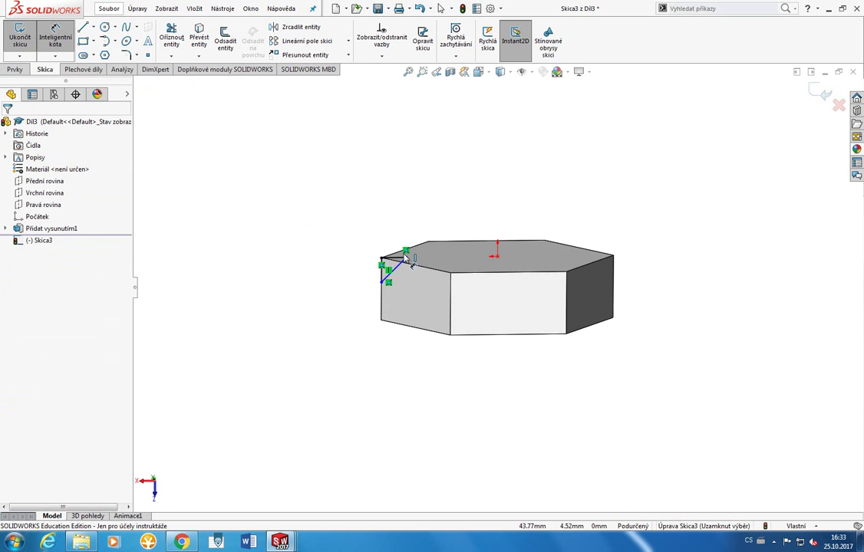
Step: Dimension the corner triangle's top leg to 5 mm and its vertical height to 5 mm
click(394, 254)
click(404, 237)
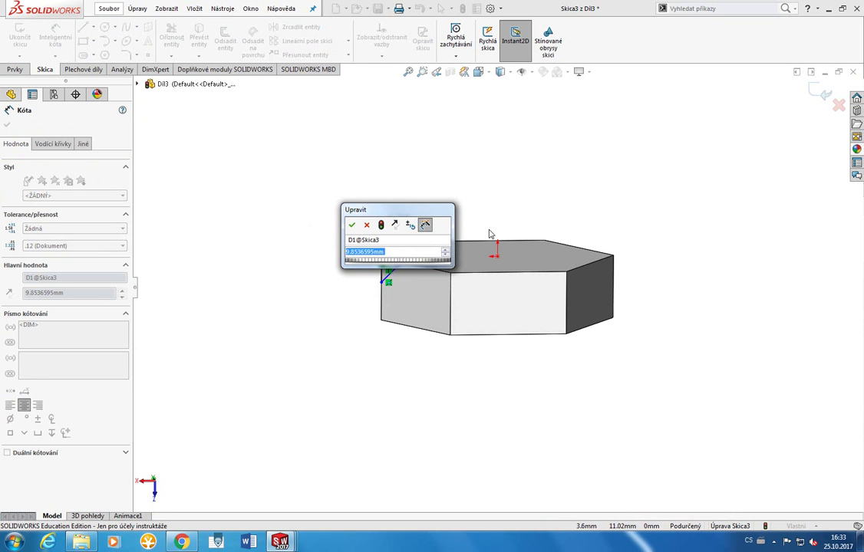
text(5)
key(Return)
scroll(299, 224, down, 3)
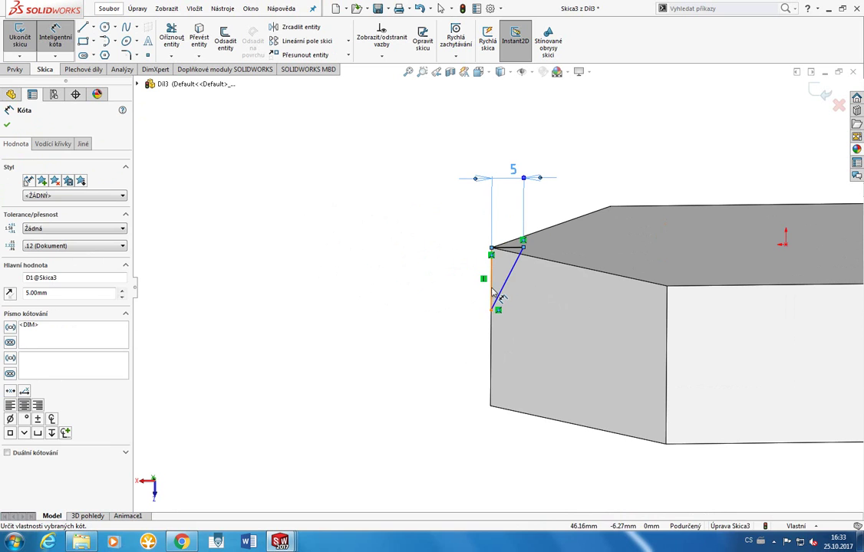
click(506, 276)
click(443, 286)
text(5)
key(Return)
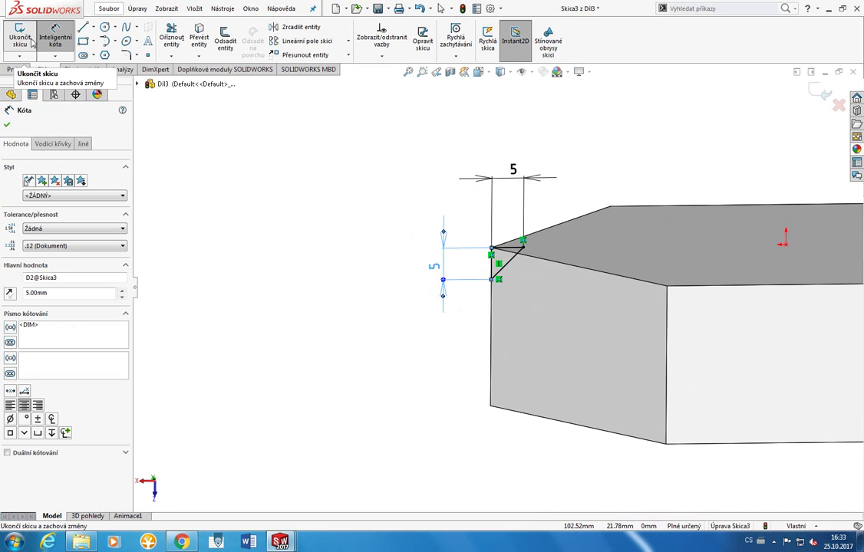
Step: Switch to the Front view of the prism
scroll(312, 261, up, 3)
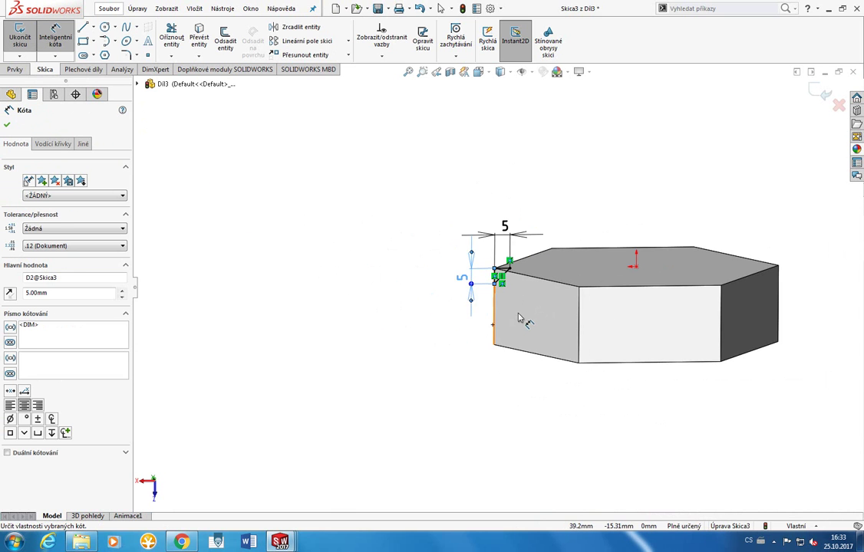
key(space)
click(554, 332)
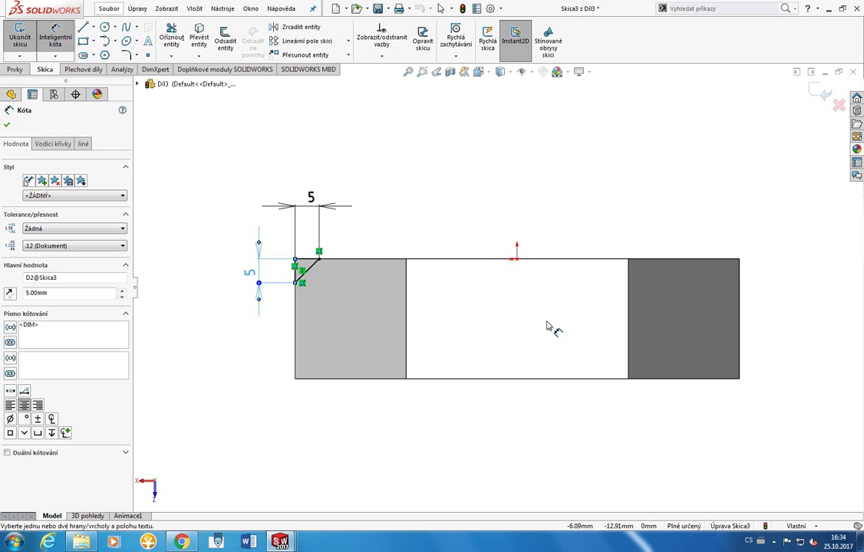
Step: Draw a vertical centerline through the origin as the revolve axis
click(93, 27)
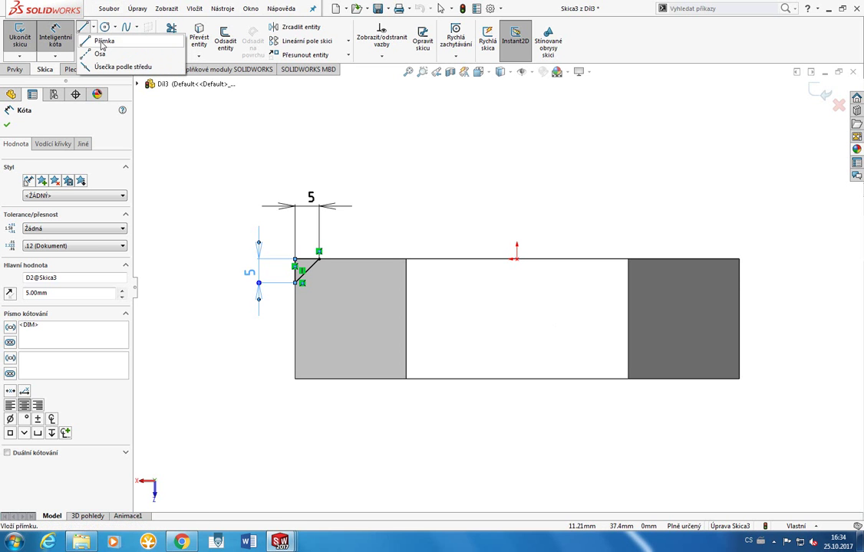
click(100, 54)
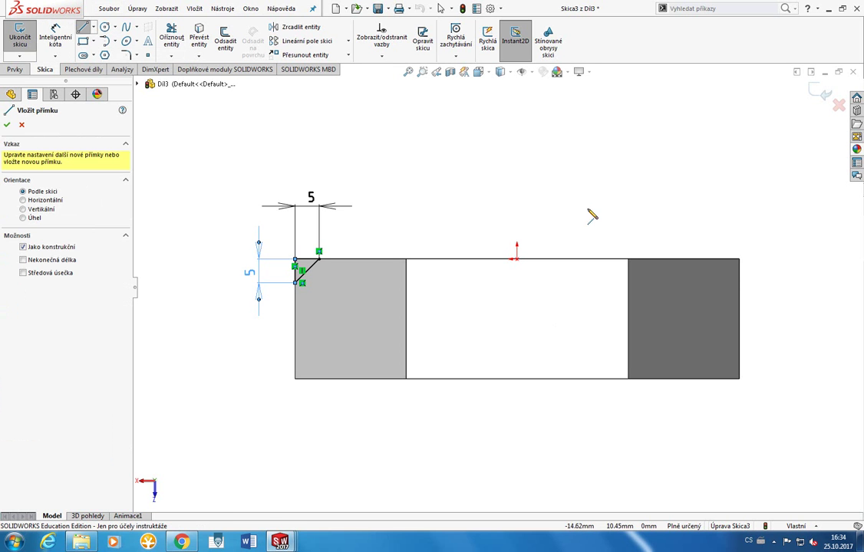
click(516, 162)
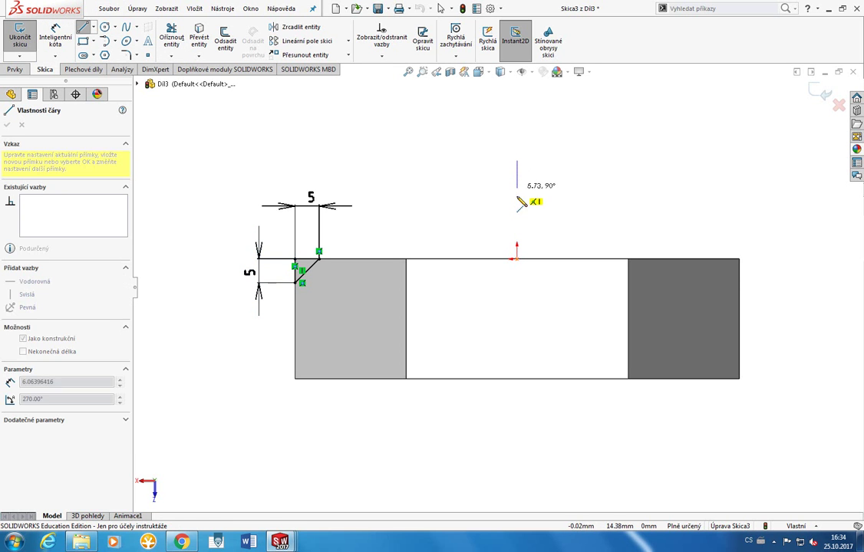
click(517, 461)
key(Escape)
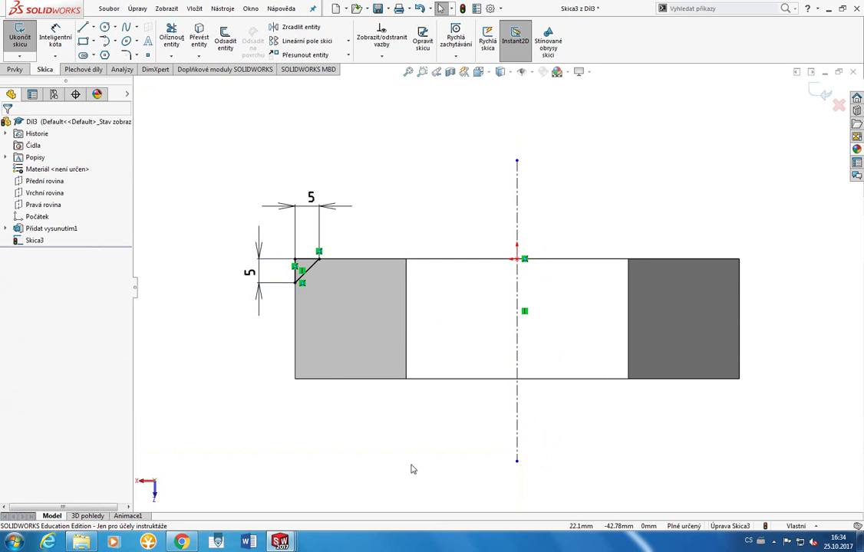
click(15, 69)
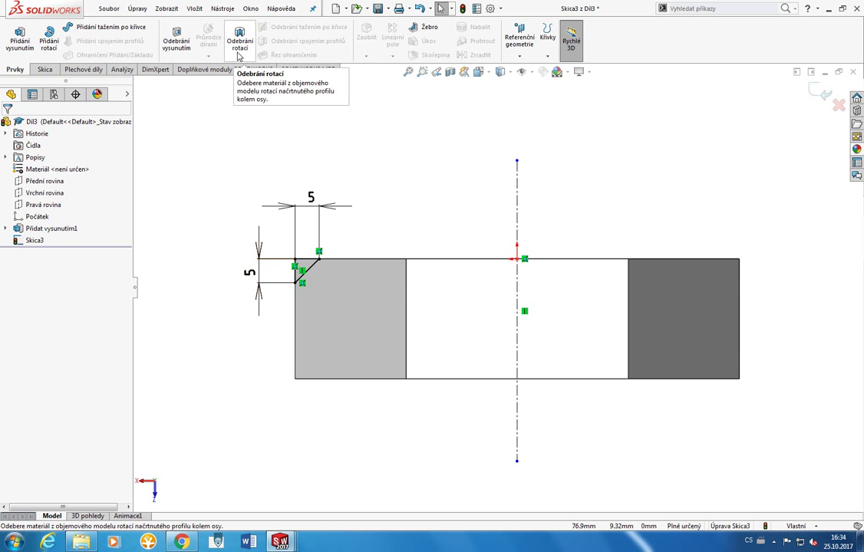
Step: Apply a 360° revolved cut about the centerline to chamfer the prism's top edges
click(239, 56)
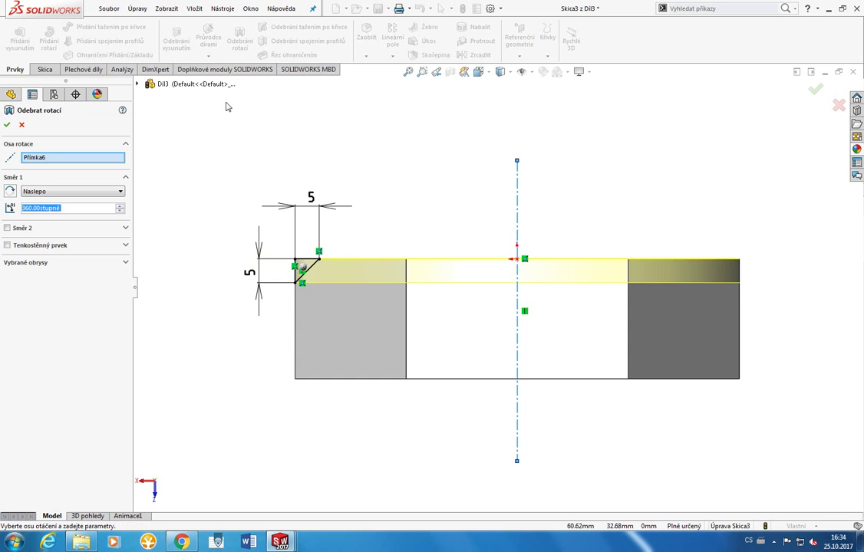
click(7, 124)
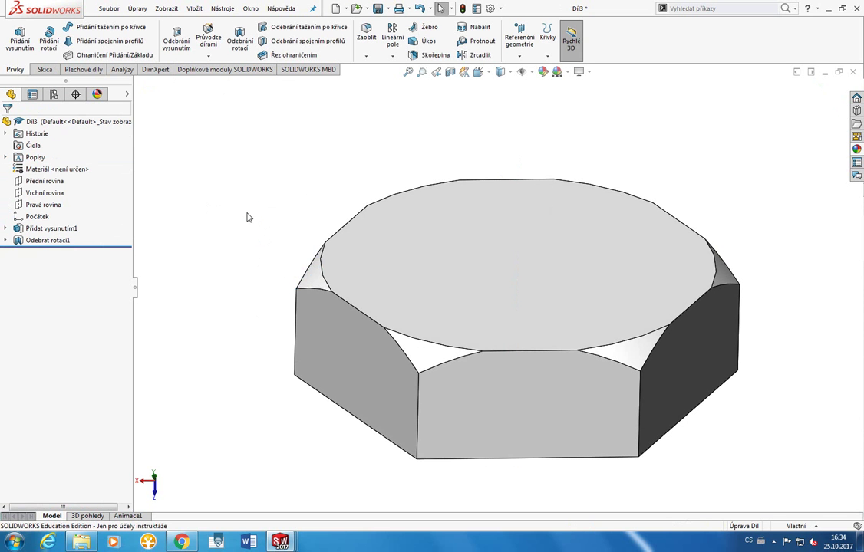
mouse_move(247, 215)
middle_down()
mouse_move(241, 318)
mouse_move(229, 225)
mouse_move(197, 148)
mouse_move(395, 117)
middle_up()
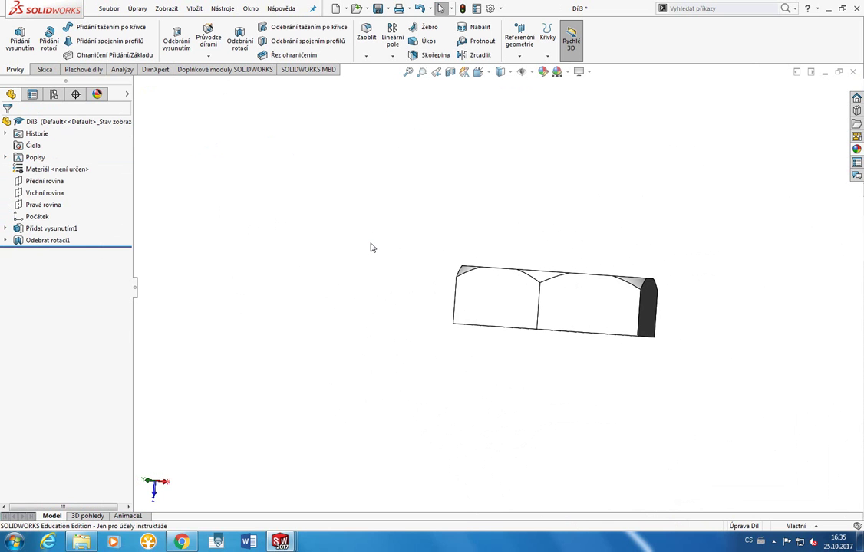
Step: Open the sketch of Odebrat rotací1 for editing
right_click(47, 228)
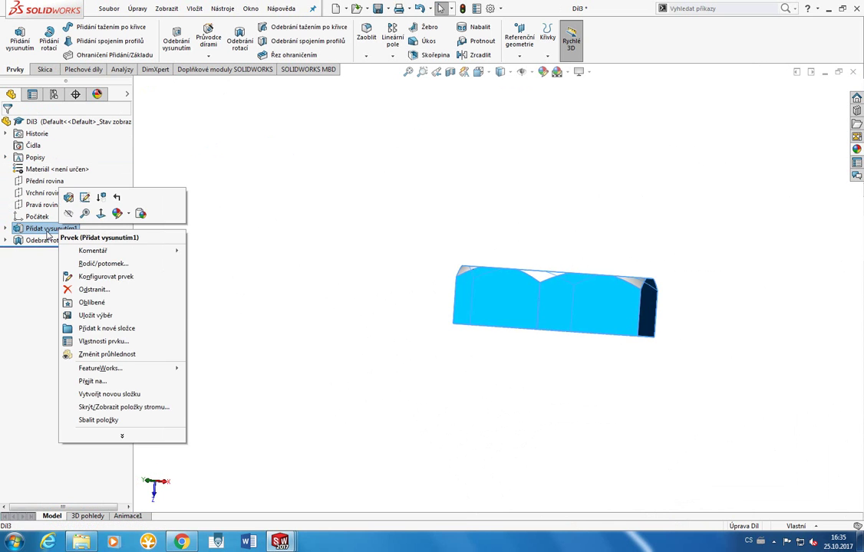
click(19, 240)
right_click(20, 241)
click(45, 209)
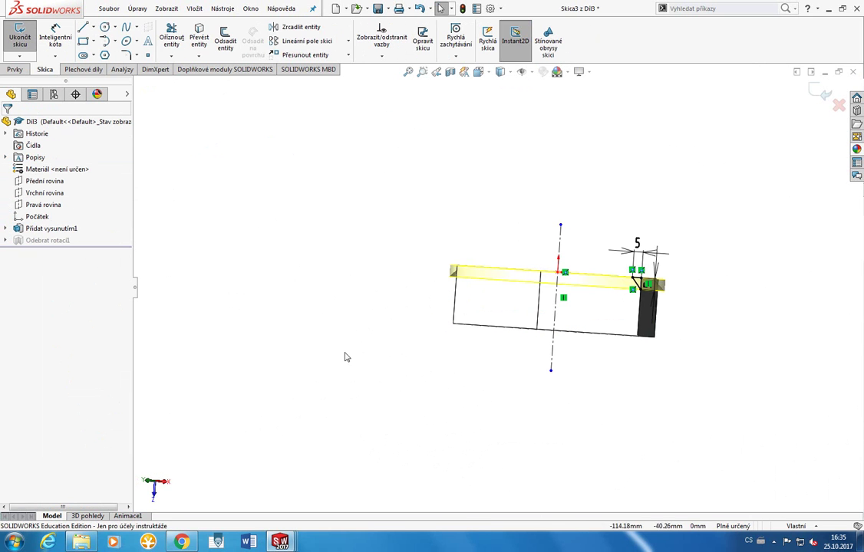
Step: View the sketch face-on from the Top, then exit the sketch
mouse_move(389, 343)
middle_down()
mouse_move(256, 318)
mouse_move(251, 340)
middle_up()
key(space)
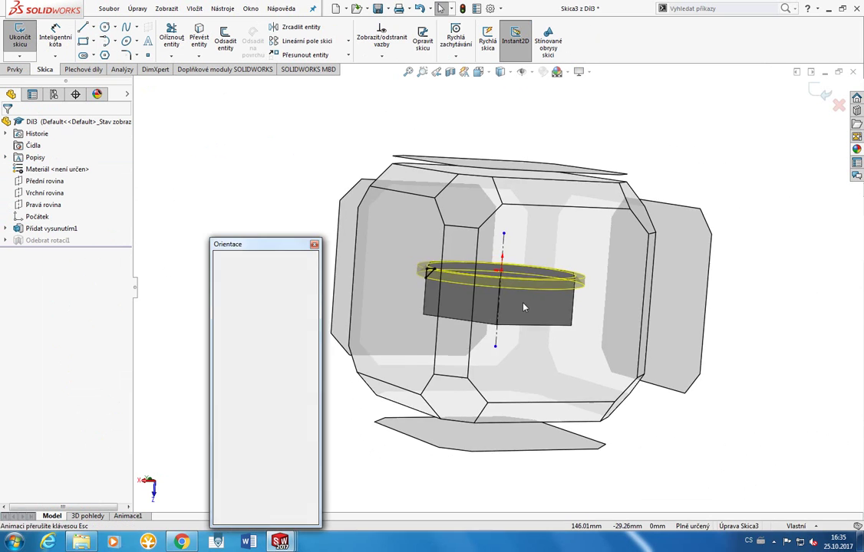
key(space)
key(ctrl+8)
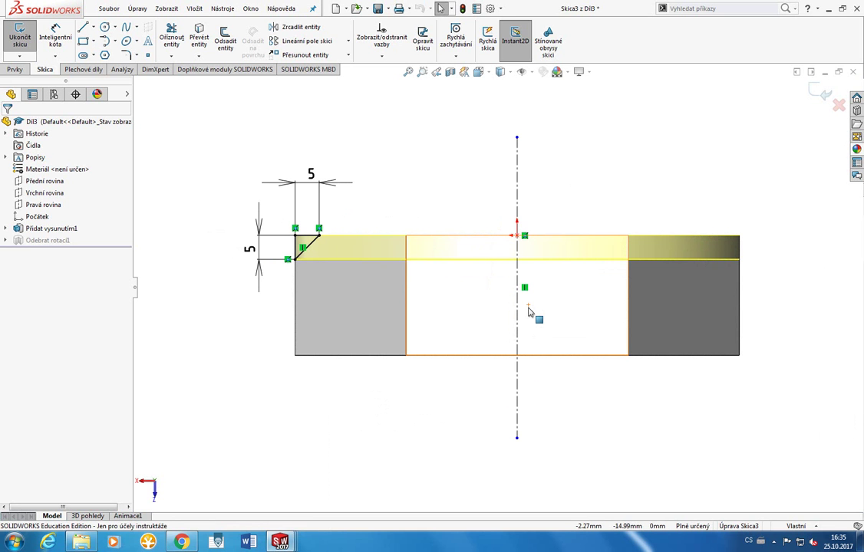
key(space)
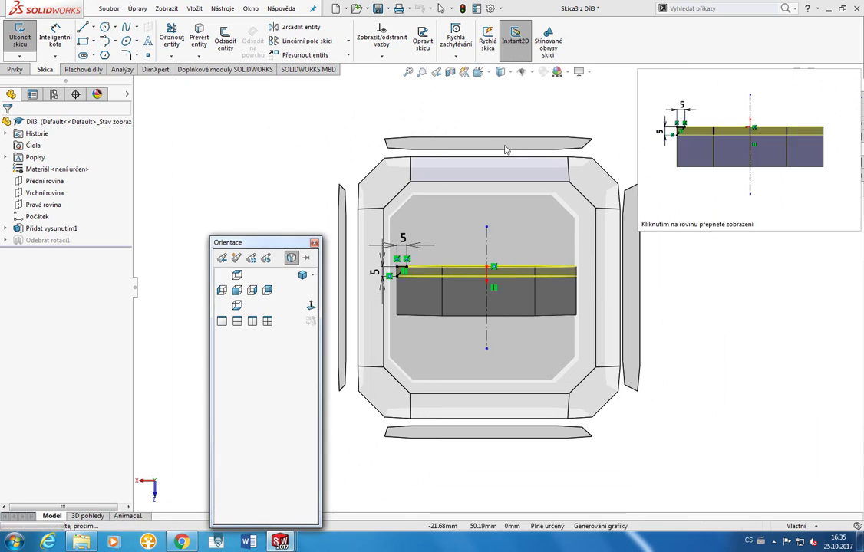
click(501, 149)
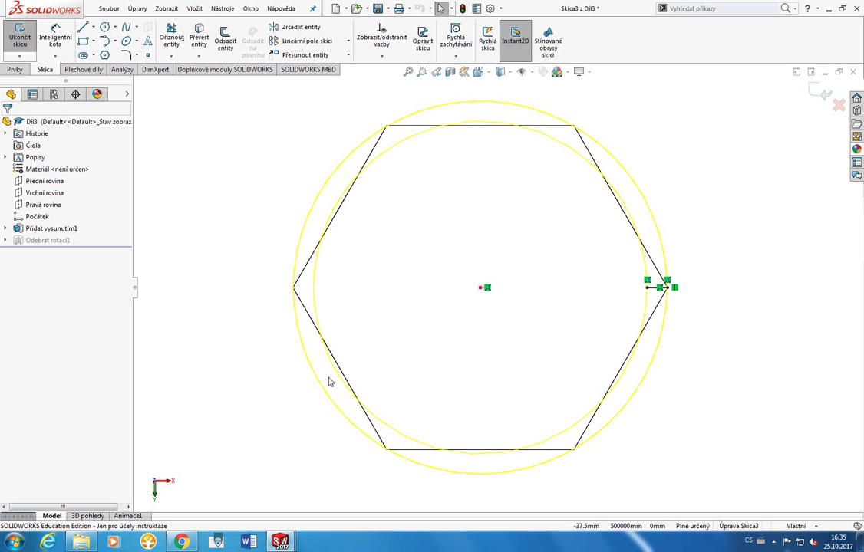
click(20, 35)
Step: Orbit the chamfered hexagonal nut into a tilted 3D view
mouse_move(412, 288)
middle_down()
mouse_move(401, 213)
mouse_move(410, 158)
middle_up()
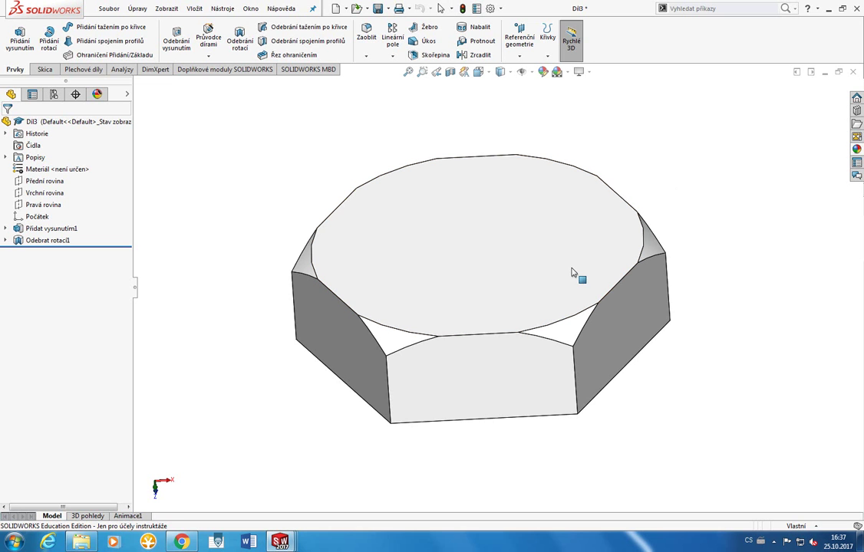
Step: Start a sketch on the prism's bottom face and draw a circle centred on the origin
middle_drag(578, 273, 569, 266)
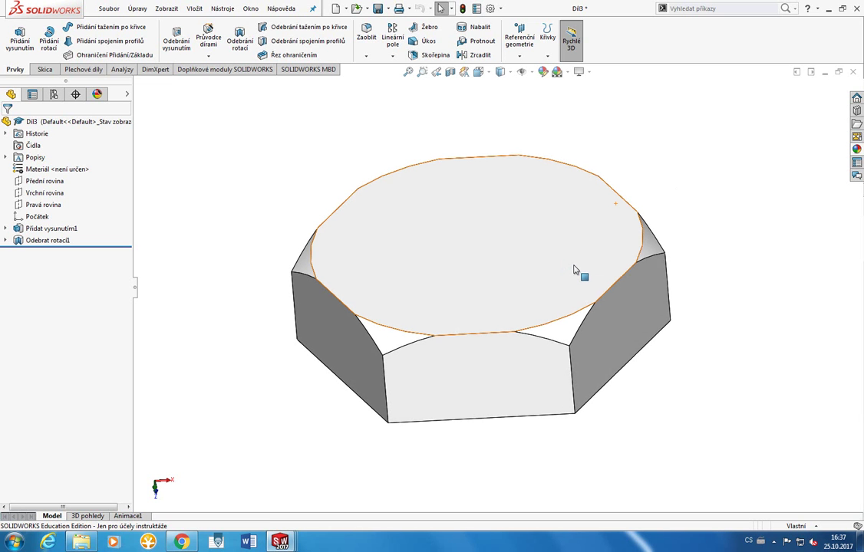
mouse_move(574, 273)
middle_down()
mouse_move(538, 146)
mouse_move(230, 73)
middle_up()
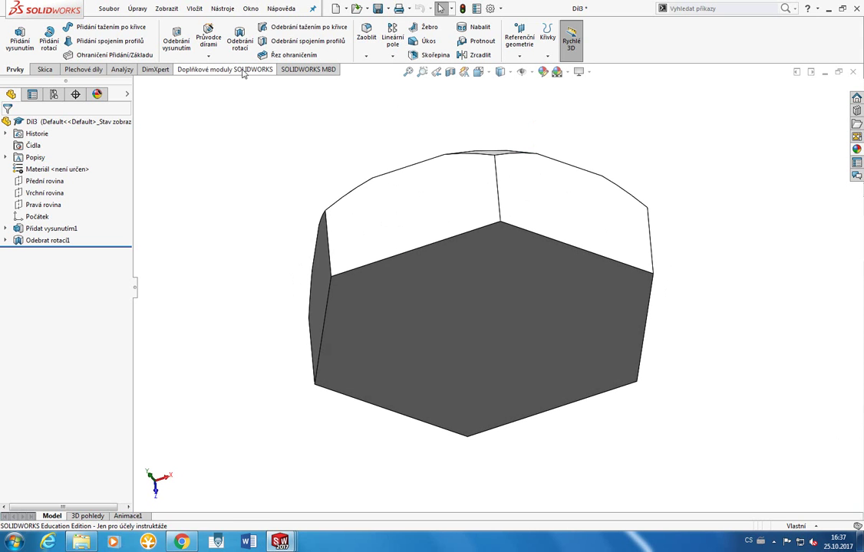
click(27, 43)
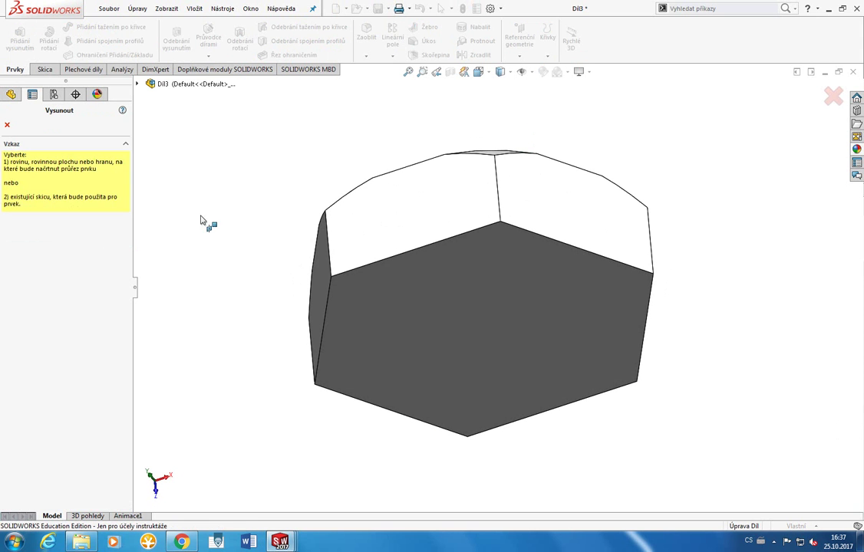
click(424, 341)
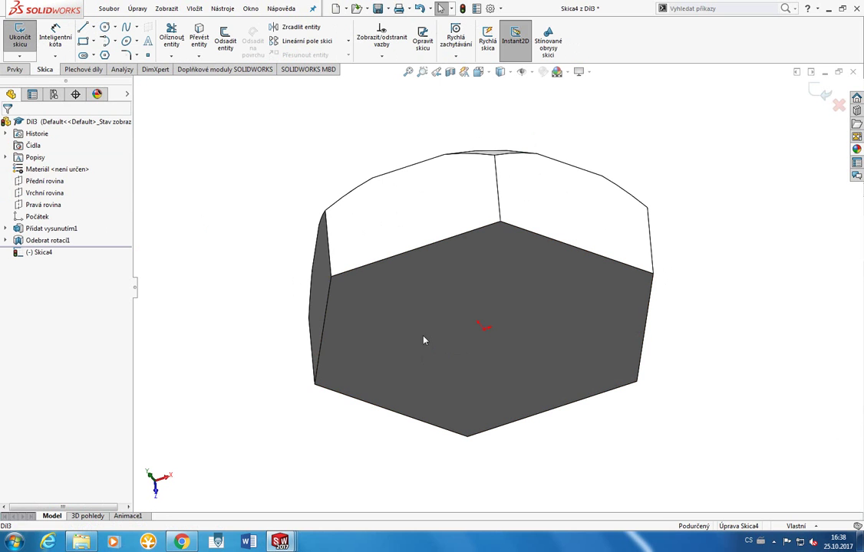
click(106, 29)
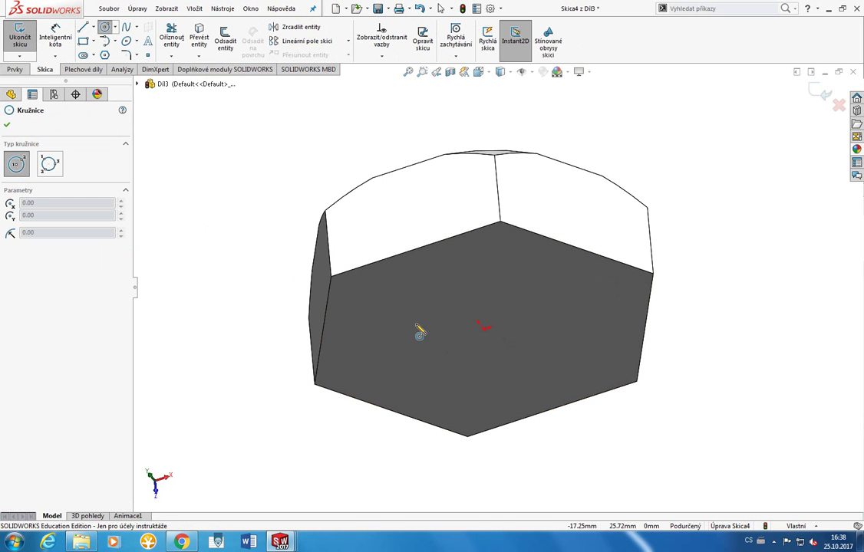
click(484, 327)
click(537, 360)
key(ctrl+8)
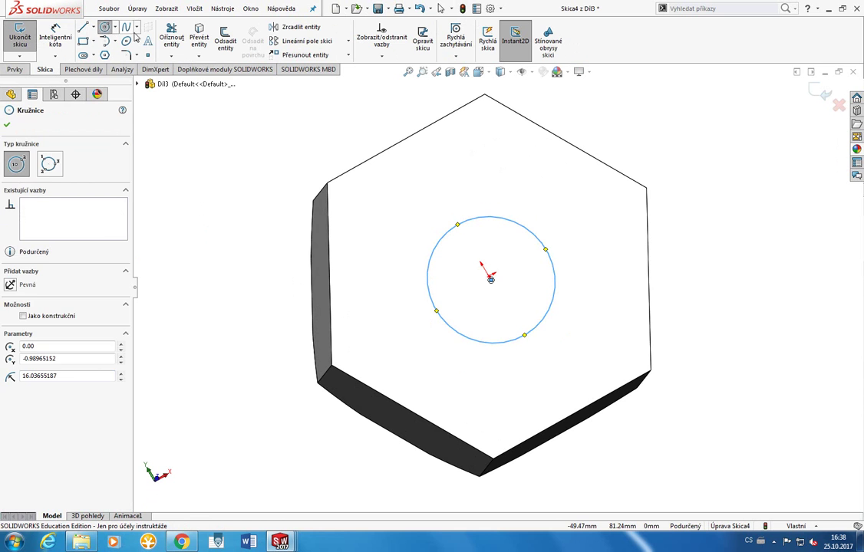
Step: Dimension the circle's diameter to 40 mm
click(55, 35)
click(445, 229)
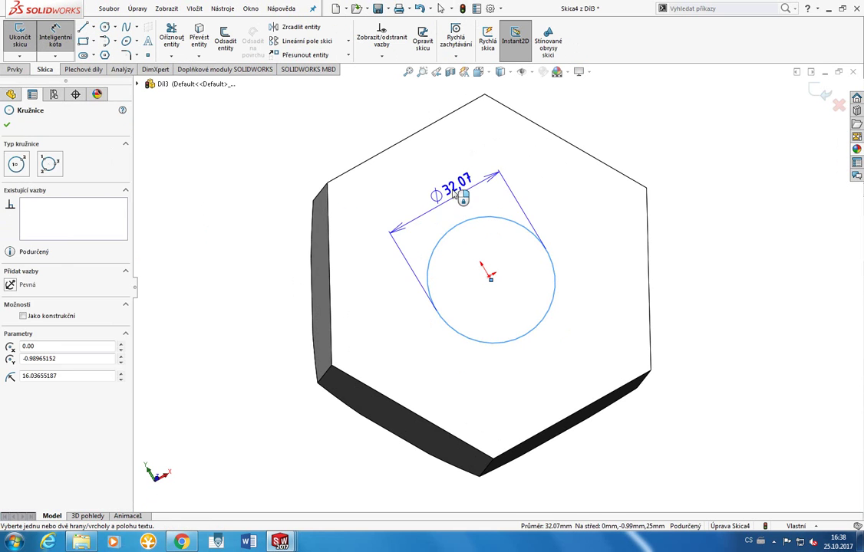
click(411, 184)
text(400)
key(Return)
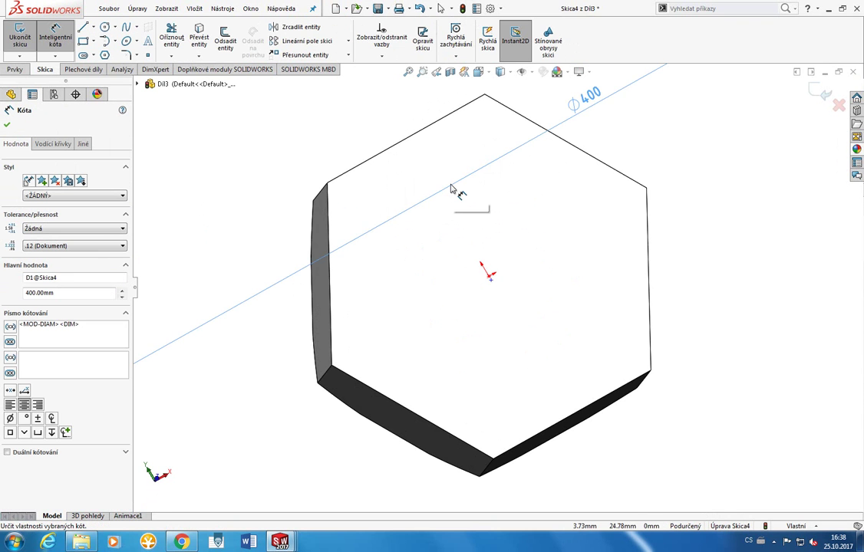
key(f)
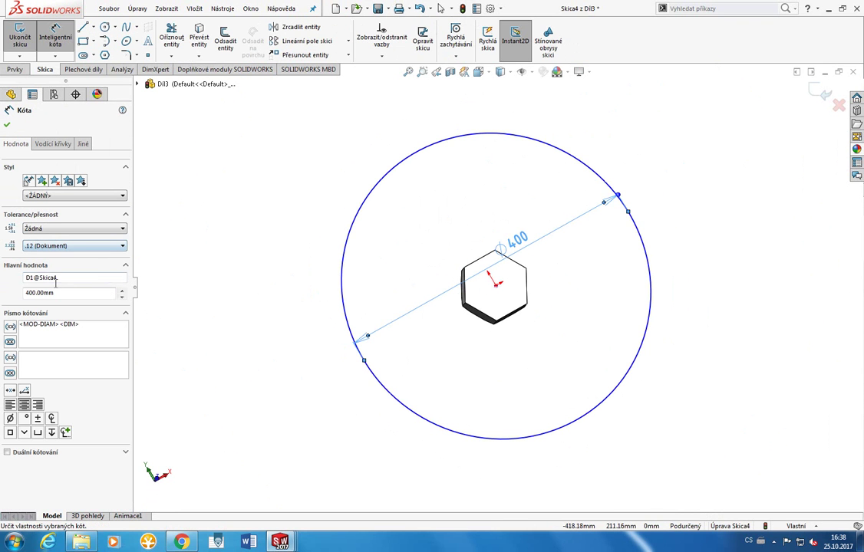
key(BackSpace)
key(Return)
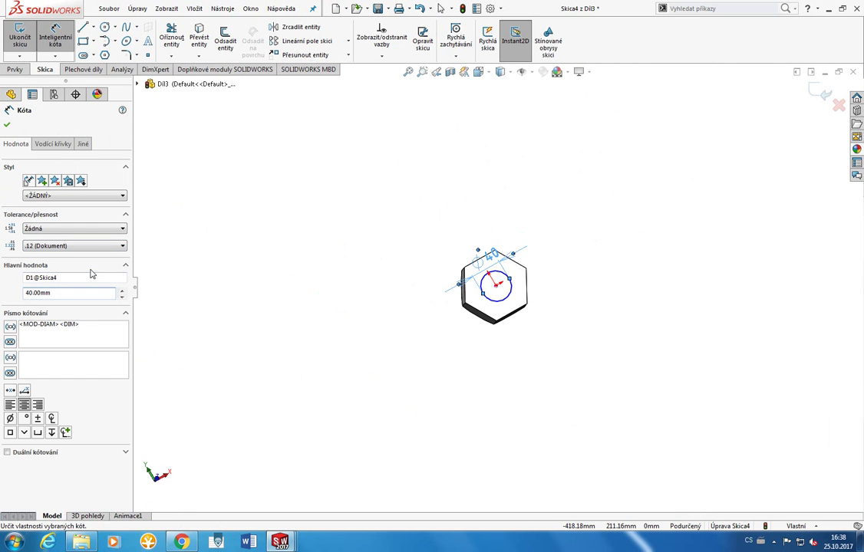
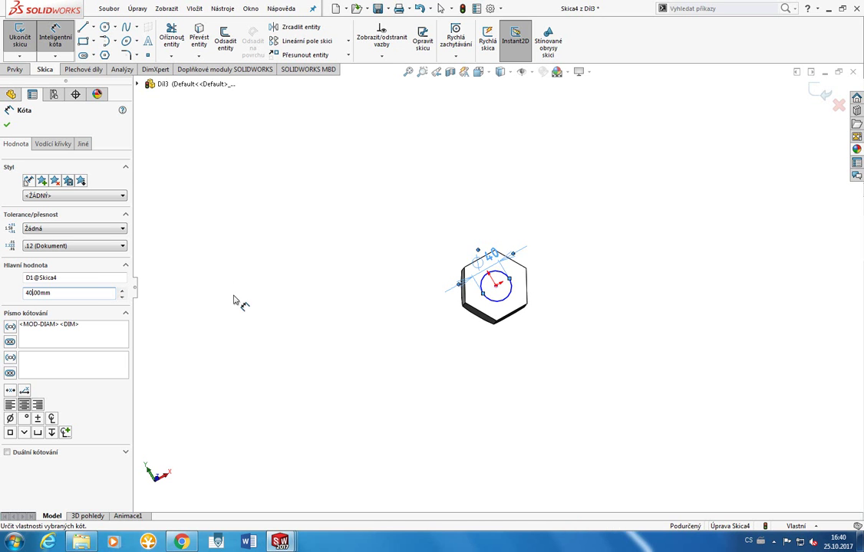
Step: Exit Smart Dimension and restore the accidentally rearranged interface
middle_drag(331, 353, 295, 246)
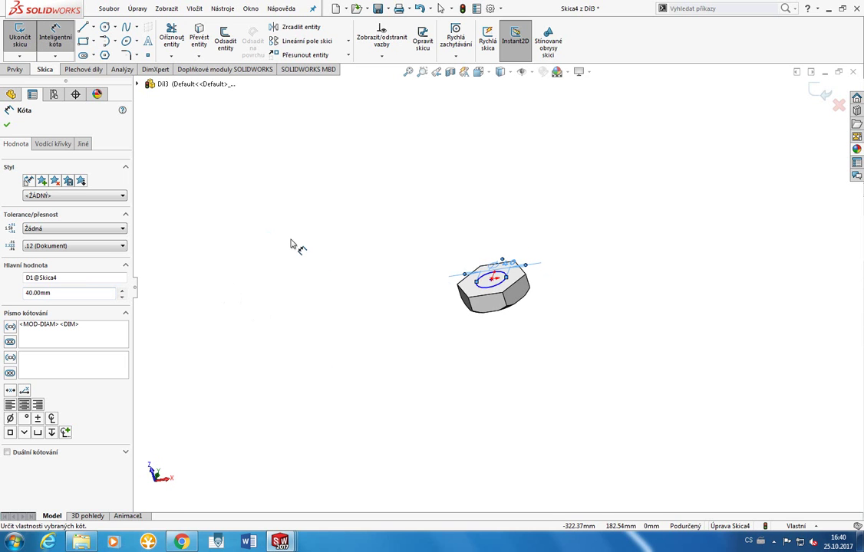
click(58, 49)
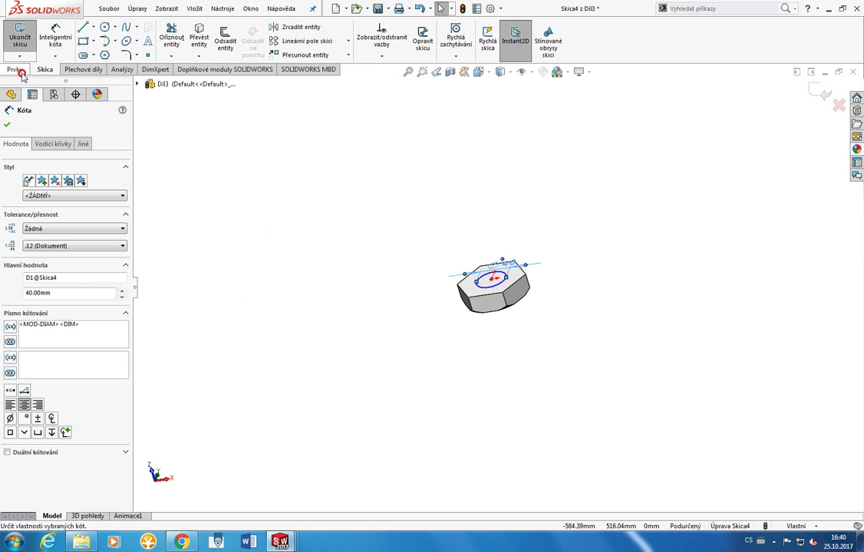
mouse_move(21, 77)
mouse_down()
mouse_move(169, 121)
mouse_move(42, 83)
mouse_move(370, 27)
mouse_move(429, 35)
mouse_up()
middle_drag(469, 191, 491, 288)
scroll(502, 274, up, 3)
scroll(502, 274, up, 3)
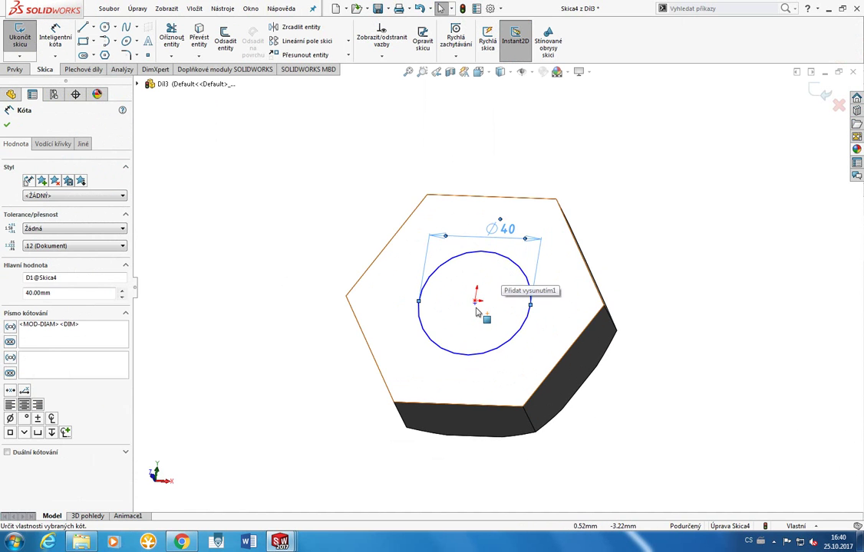
Step: Move the Ø40 circle's centre onto the part origin to fully define the sketch
click(475, 297)
mouse_move(474, 302)
mouse_down()
mouse_move(476, 293)
mouse_move(473, 306)
mouse_up()
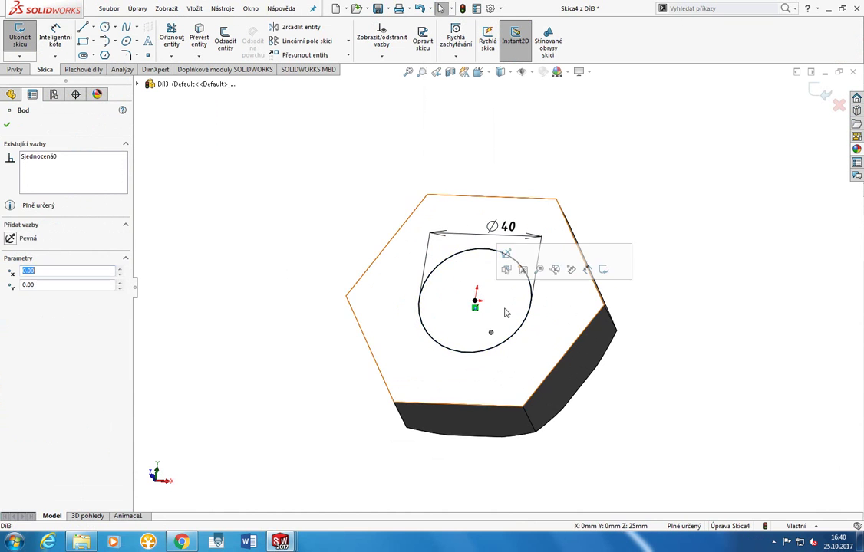
click(565, 312)
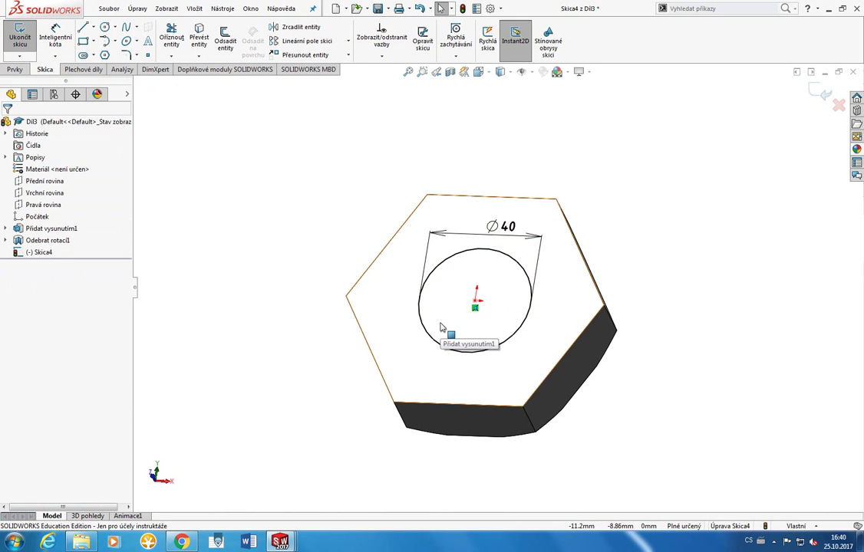
click(15, 69)
Step: Preview the circle's 25 mm extrusion side-on, then cancel it
click(20, 37)
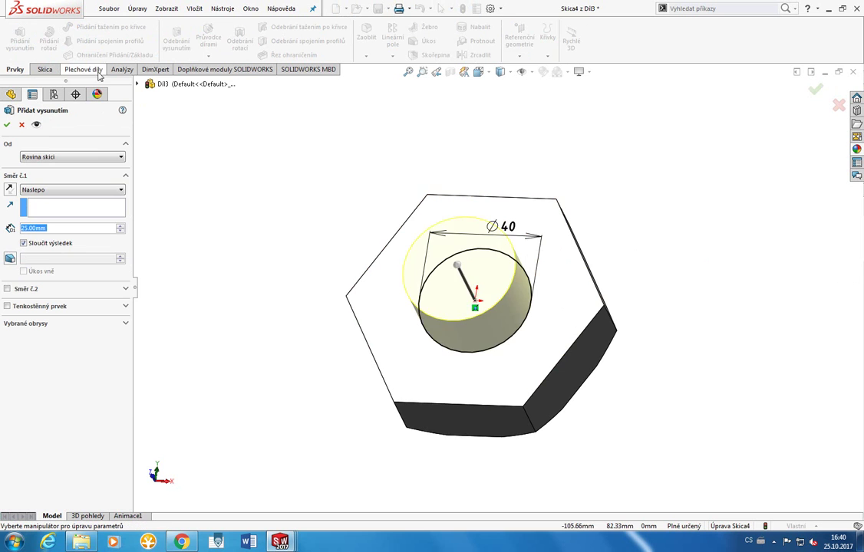
scroll(380, 245, up, 4)
mouse_move(395, 137)
middle_down()
mouse_move(292, 170)
mouse_move(300, 204)
middle_up()
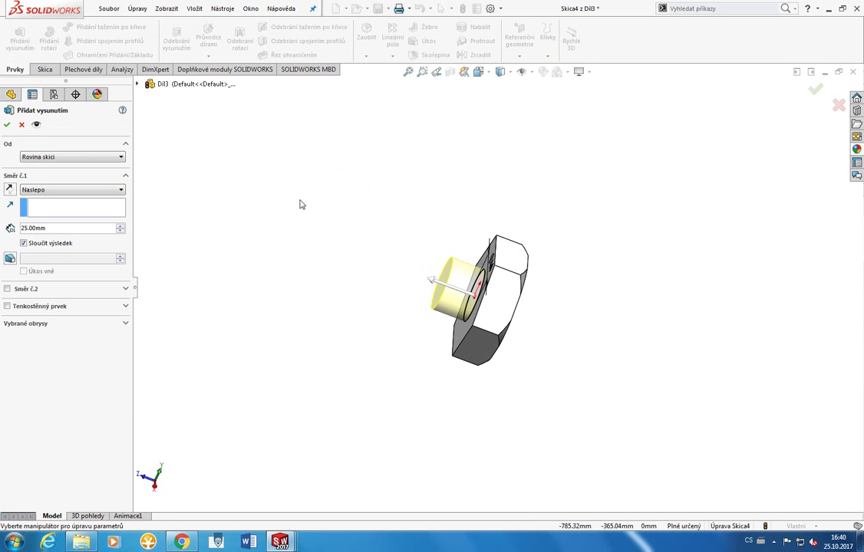
mouse_move(279, 543)
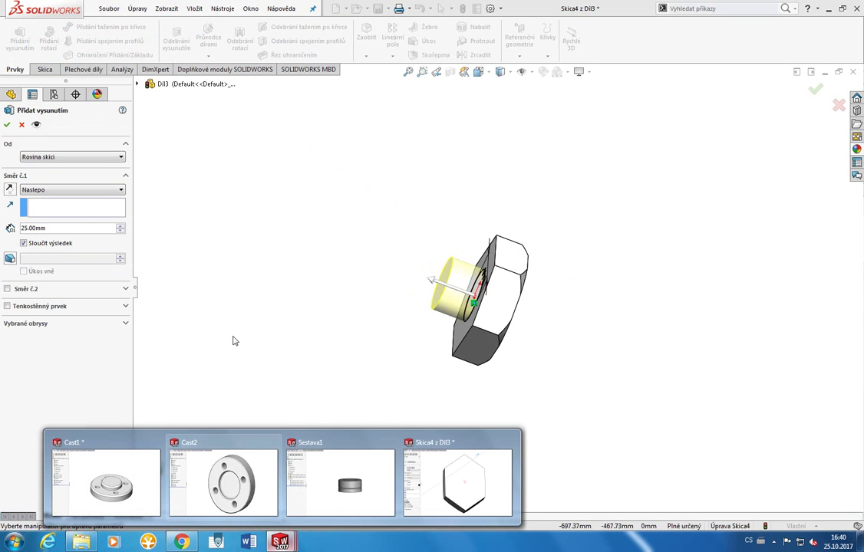
click(22, 124)
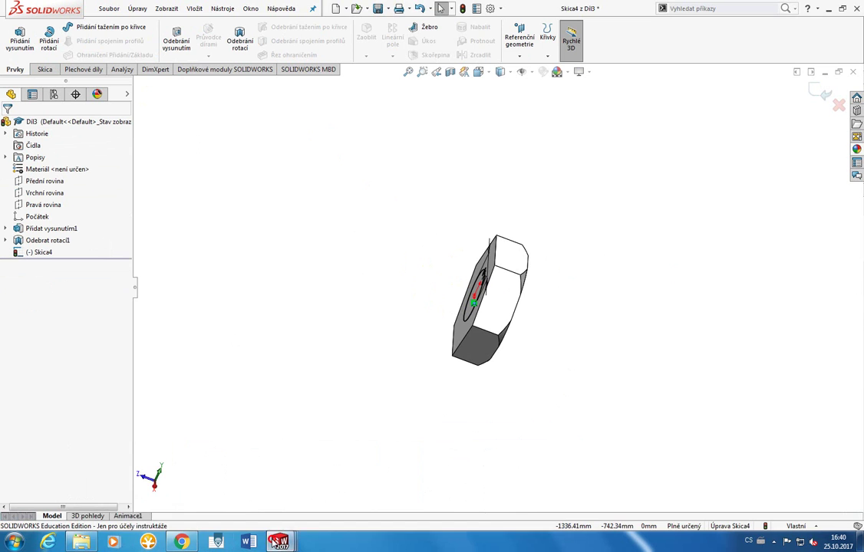
Step: Inspect the Sestava1 assembly from above and below, then return to the Skica4 sketch
click(286, 494)
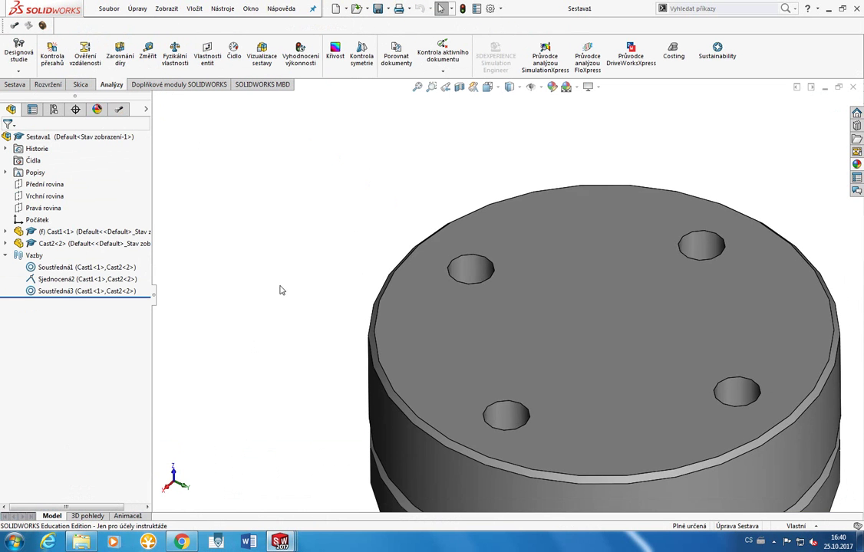
scroll(623, 365, up, 5)
middle_drag(357, 367, 246, 263)
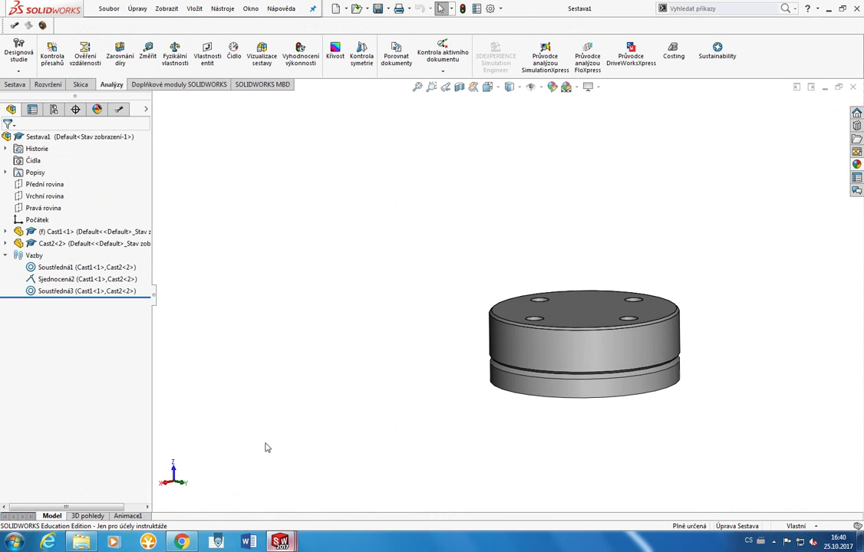
middle_drag(430, 522, 442, 496)
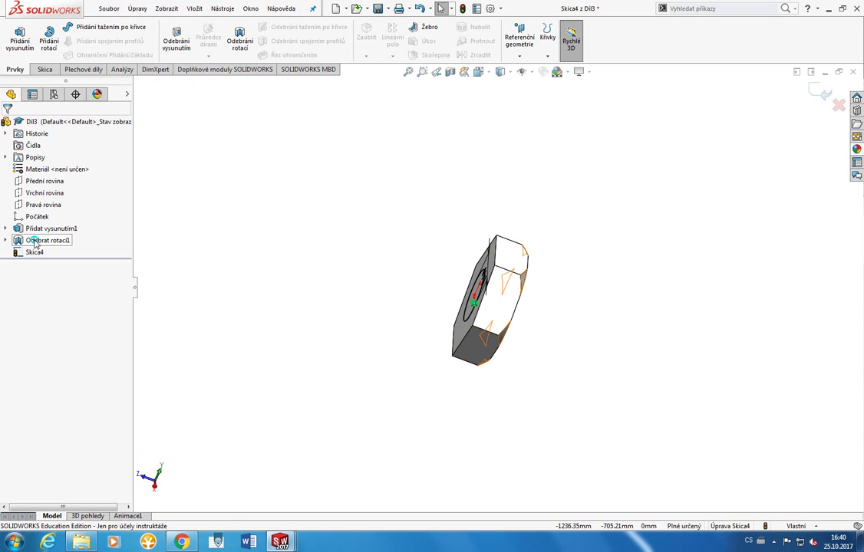
right_click(32, 252)
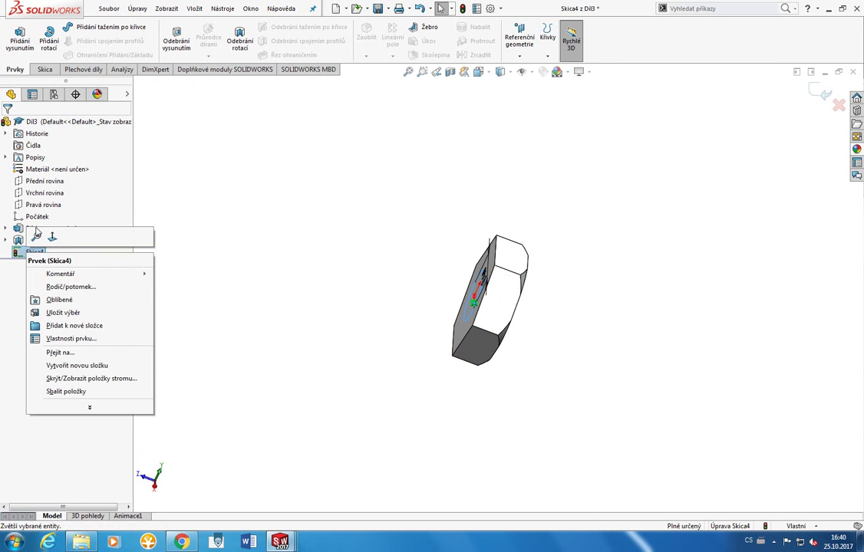
Step: Extrude Skica4 into a 170 mm shank (Přidat vysunutím2), correcting the depth from 150 and 180
click(36, 236)
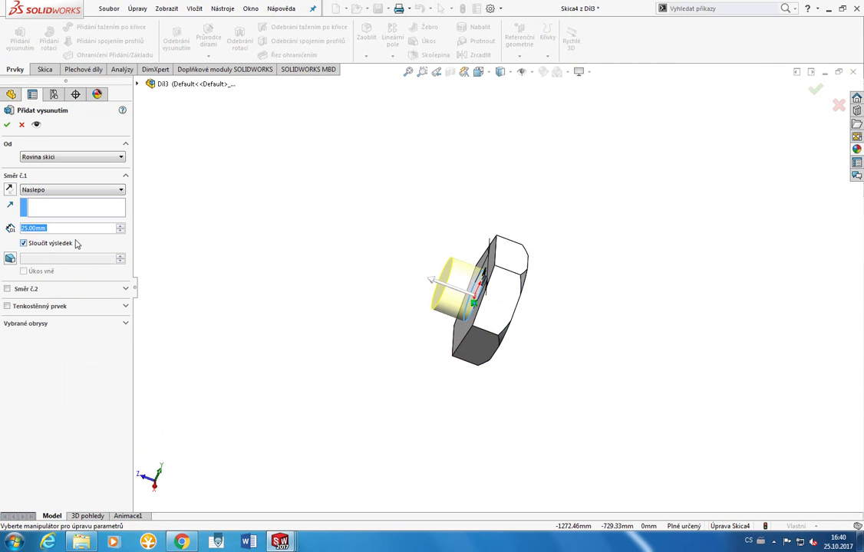
text(150)
key(Return)
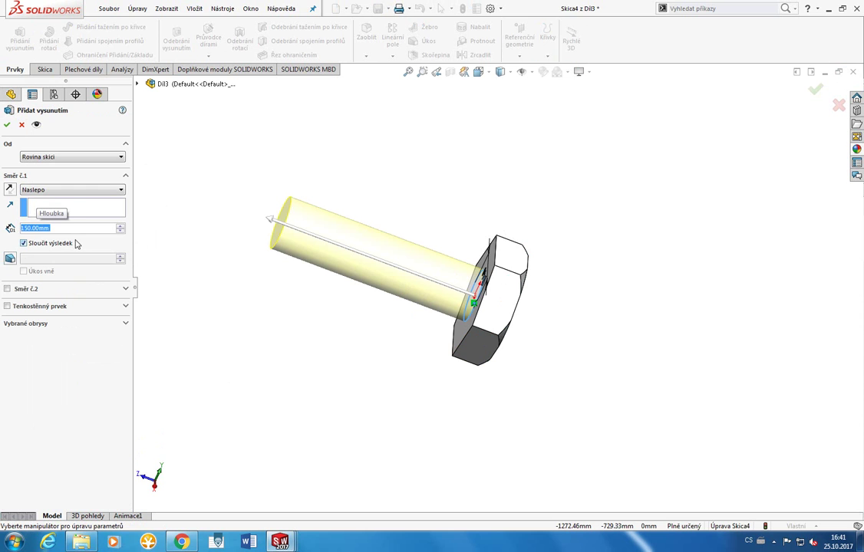
text(180)
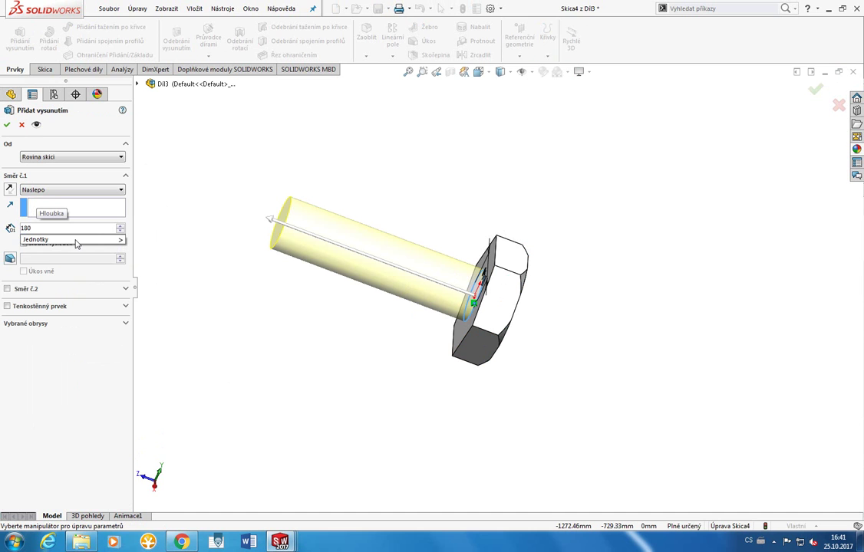
key(BackSpace)
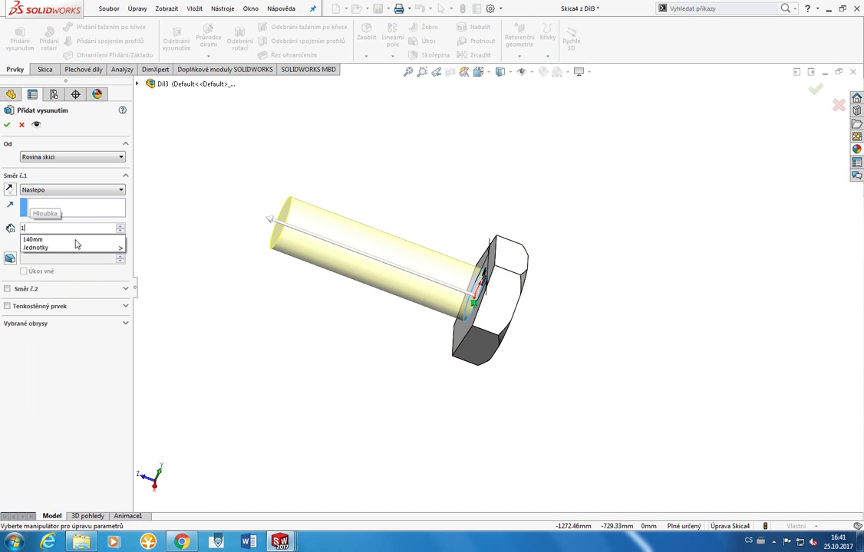
text(8)
key(BackSpace)
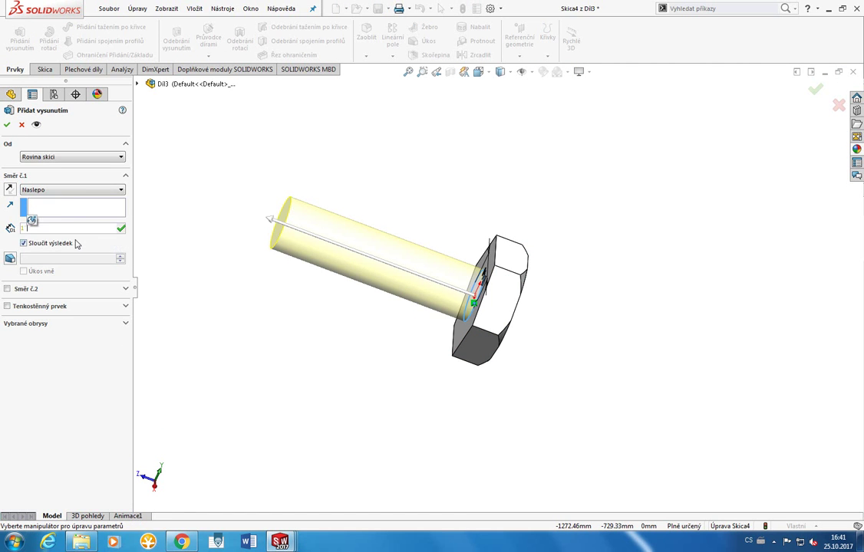
text(70)
key(Return)
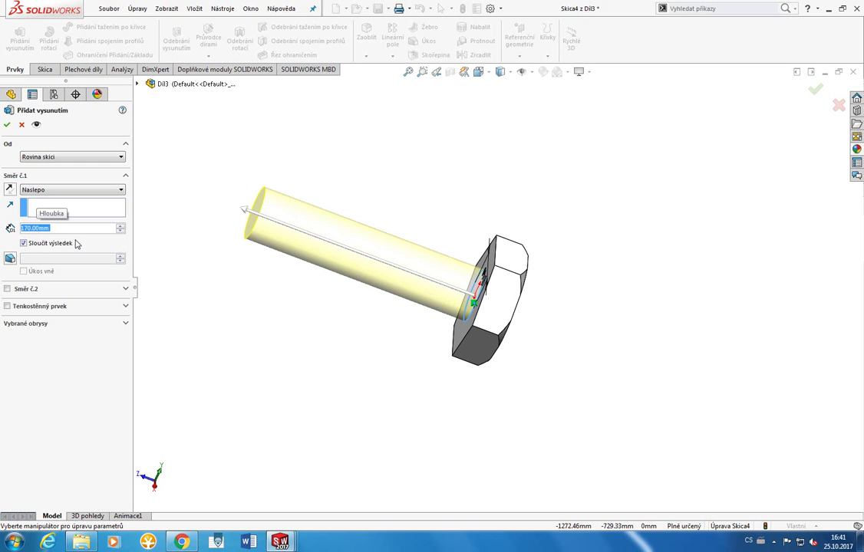
click(6, 124)
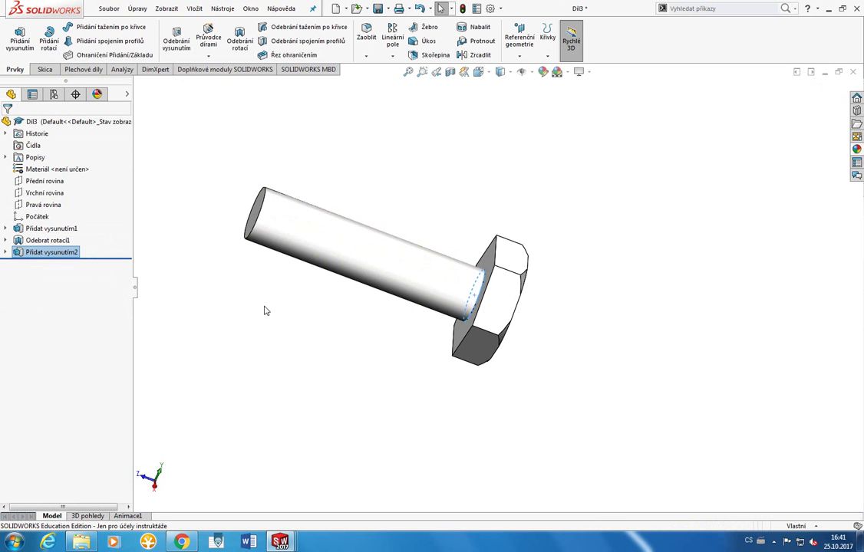
Step: Bevel the shank's free-end edge with a 5 mm × 45° chamfer (Zkosení1)
mouse_move(398, 308)
middle_down()
mouse_move(421, 345)
mouse_move(403, 255)
middle_up()
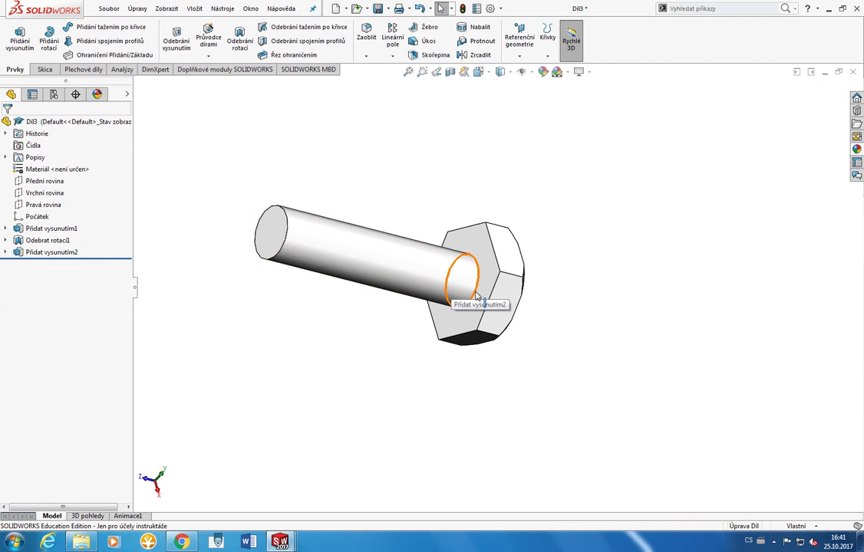
mouse_move(391, 207)
middle_down()
mouse_move(371, 319)
mouse_move(414, 310)
mouse_move(440, 264)
middle_up()
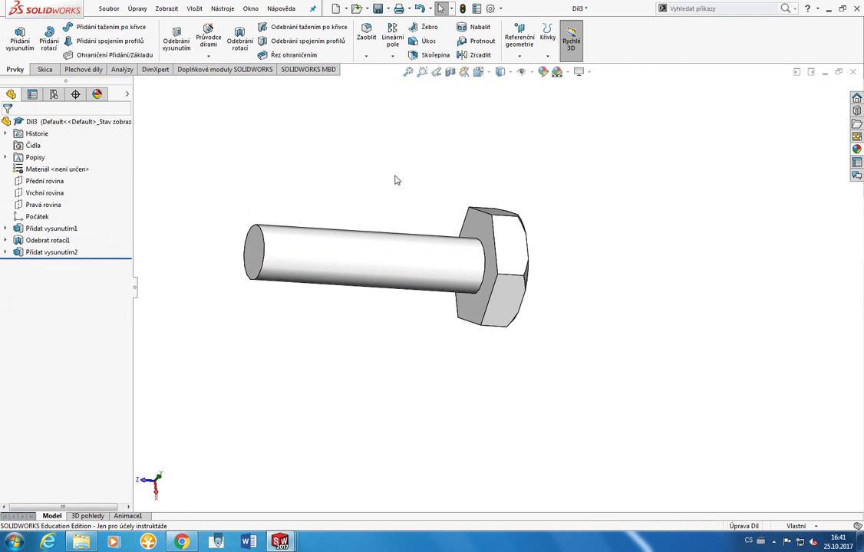
click(366, 56)
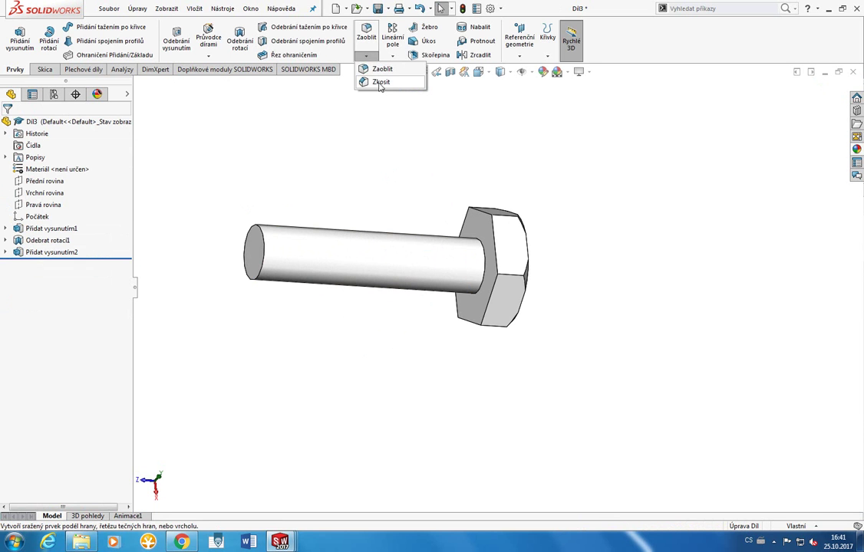
click(380, 82)
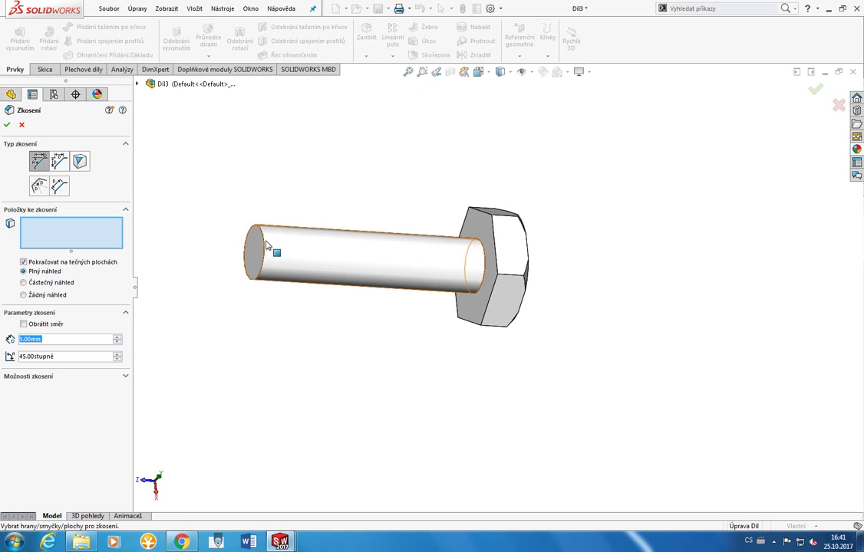
click(263, 274)
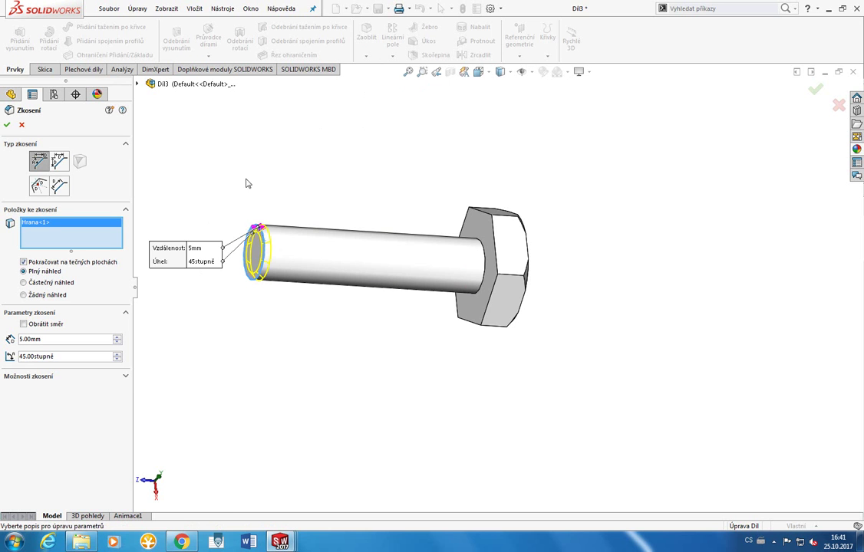
mouse_move(245, 183)
middle_down()
mouse_move(243, 169)
mouse_move(232, 178)
middle_up()
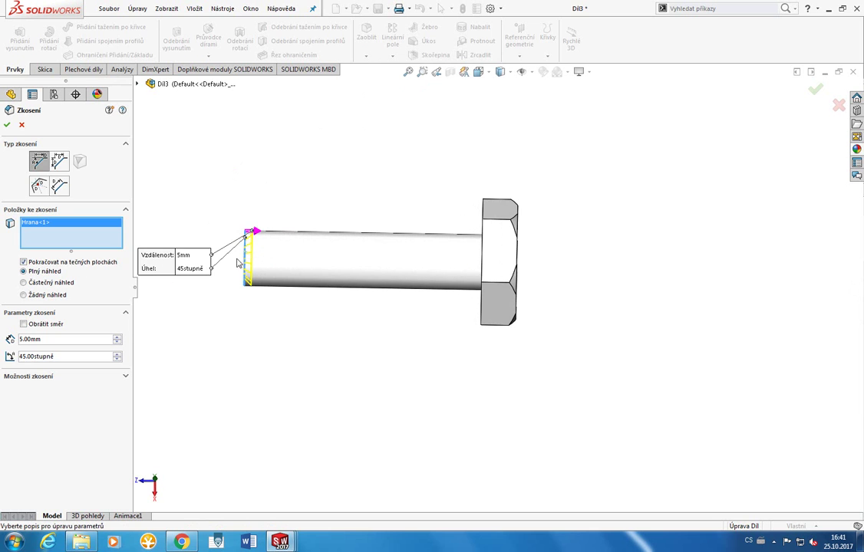
click(7, 124)
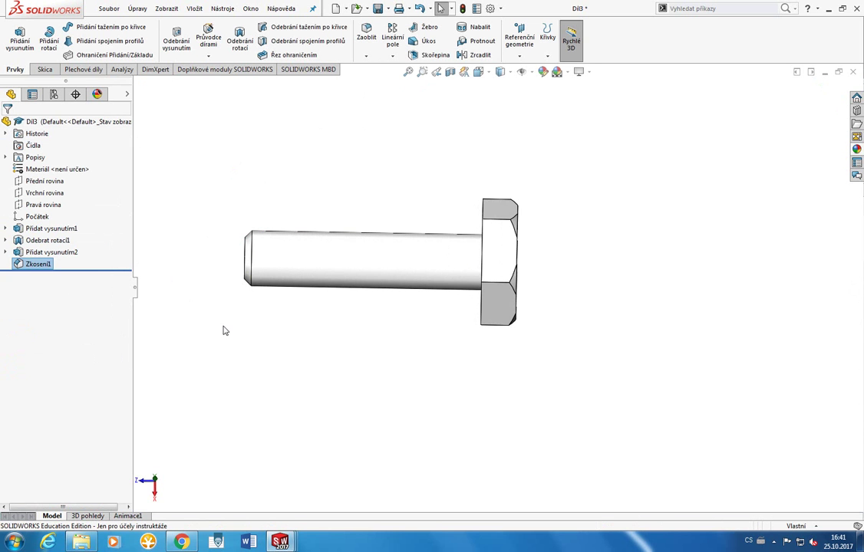
middle_drag(243, 346, 322, 378)
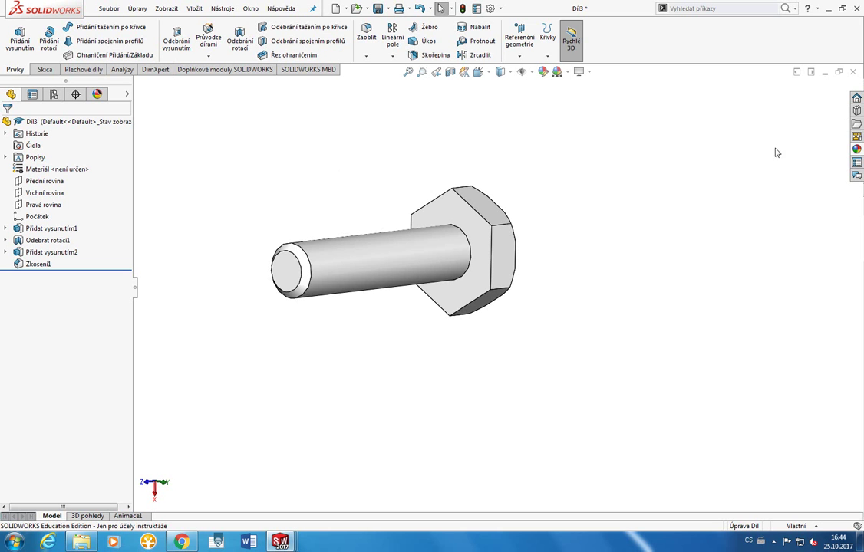
click(857, 111)
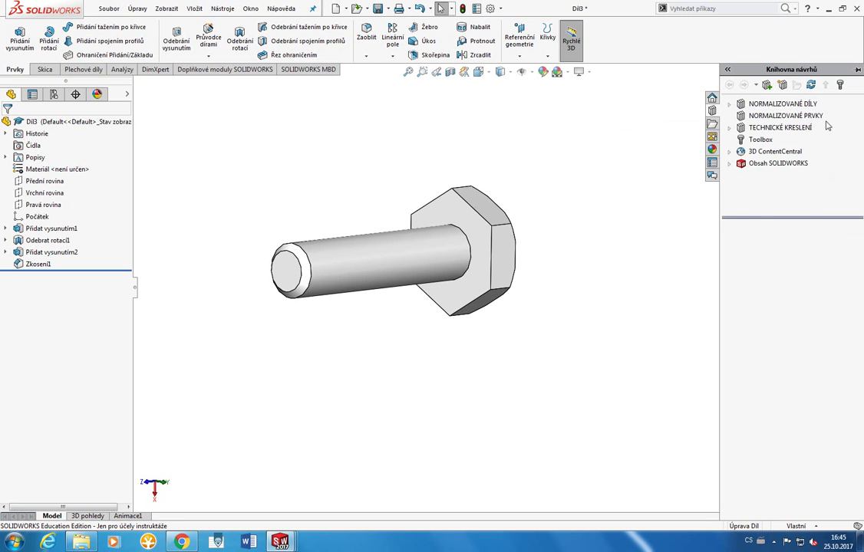
click(779, 103)
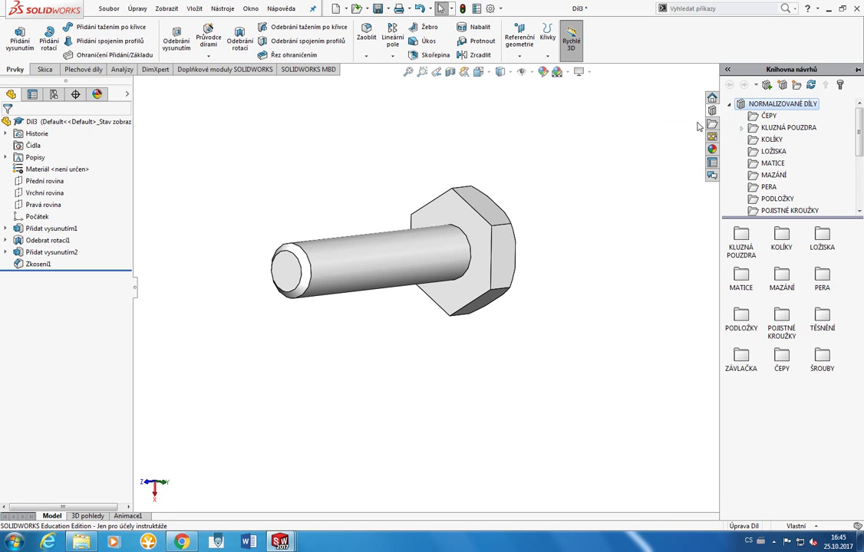
click(640, 145)
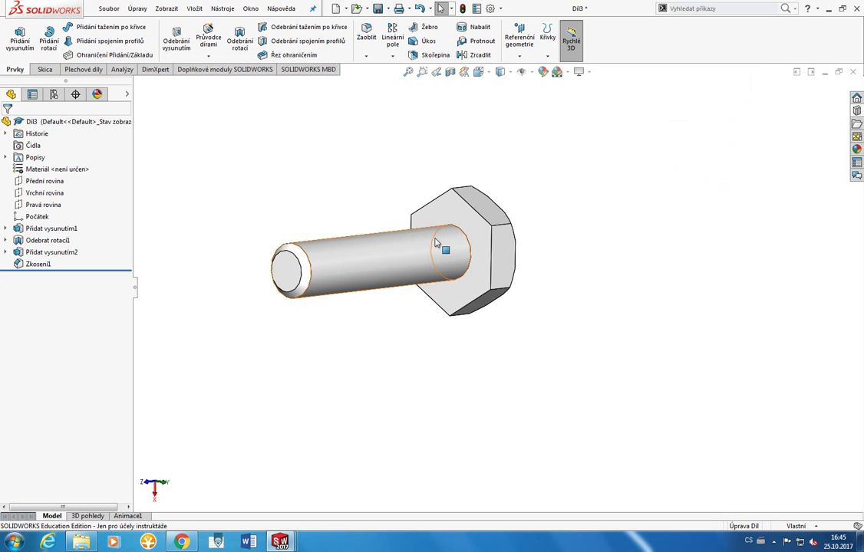
Step: Re-edit the shank extrusion Přidat vysunutím2 to a 170 mm depth
click(298, 259)
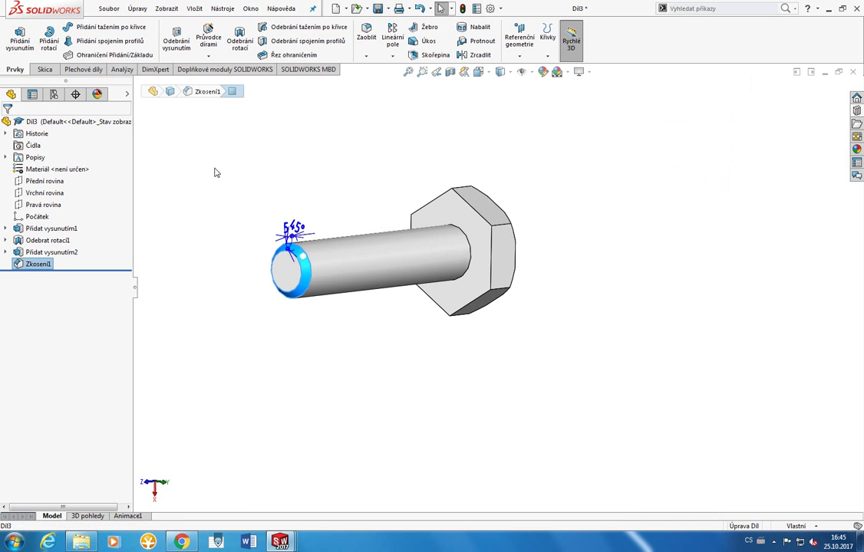
click(323, 276)
right_click(50, 252)
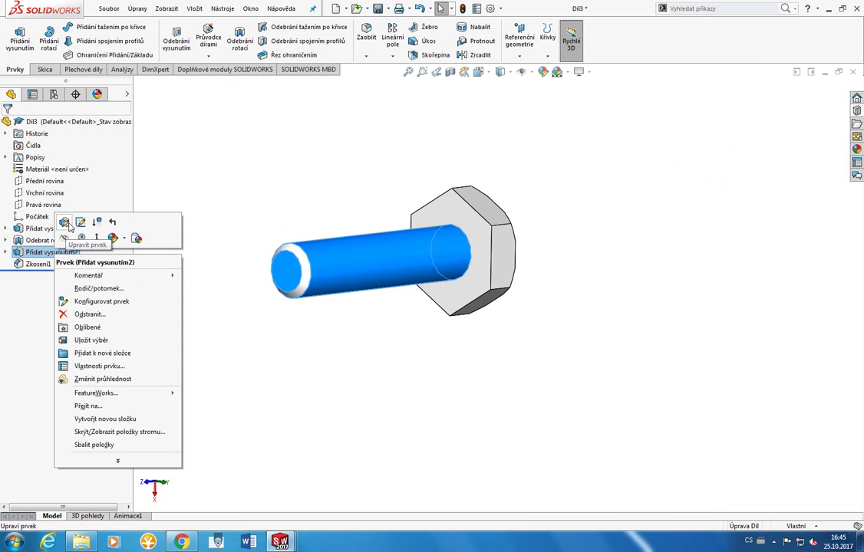
click(63, 227)
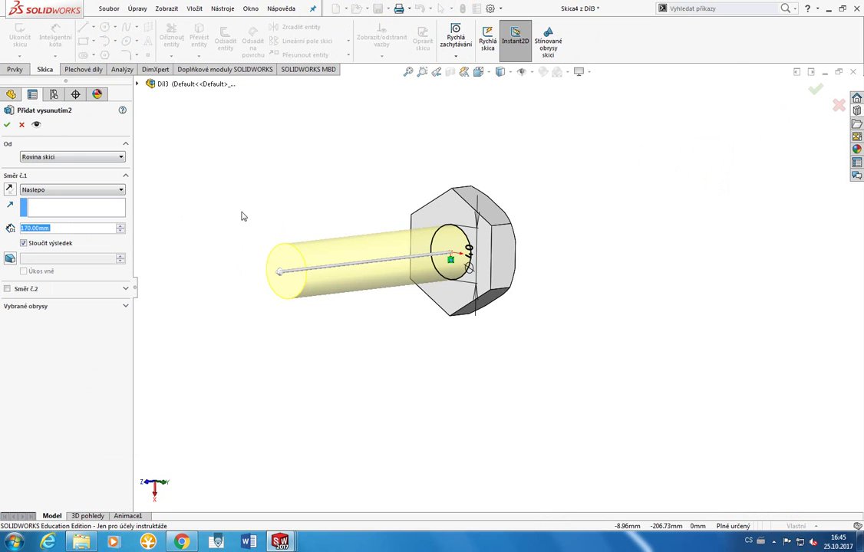
middle_drag(240, 214, 212, 236)
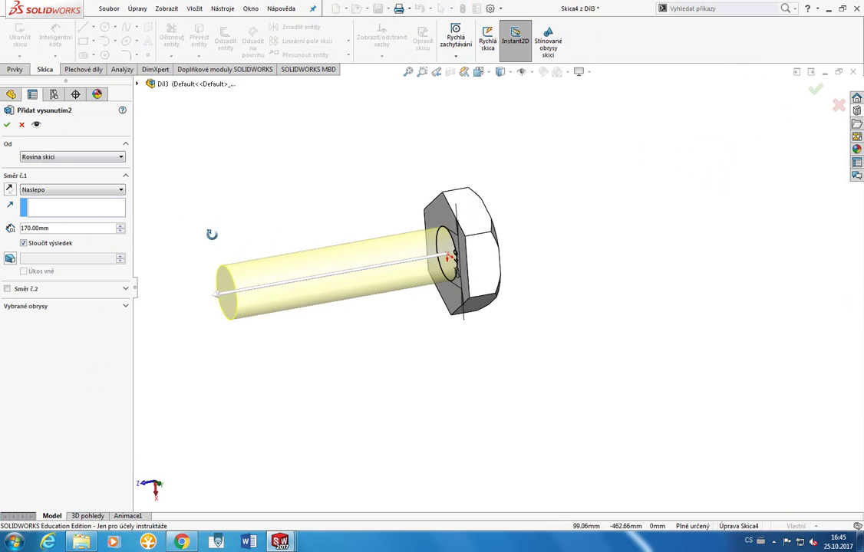
click(7, 124)
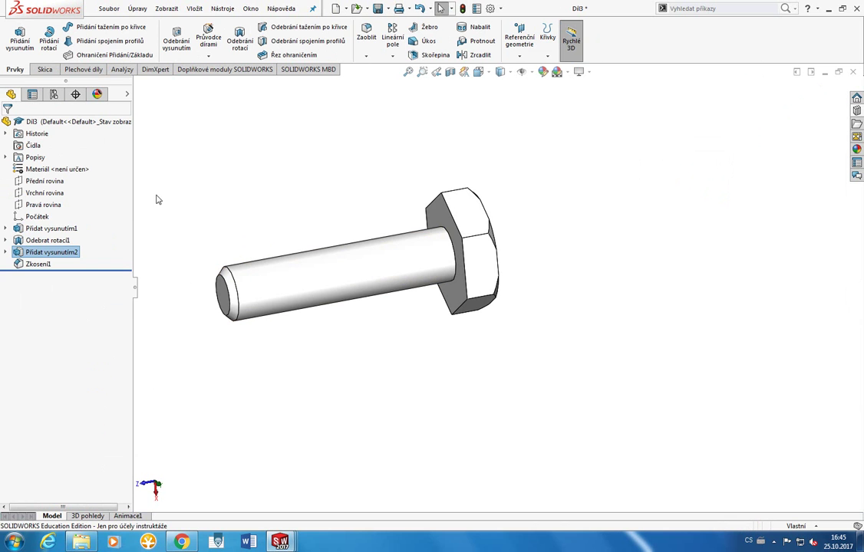
Step: Re-edit the end chamfer Zkosení1 and accept the change
click(234, 290)
right_click(33, 264)
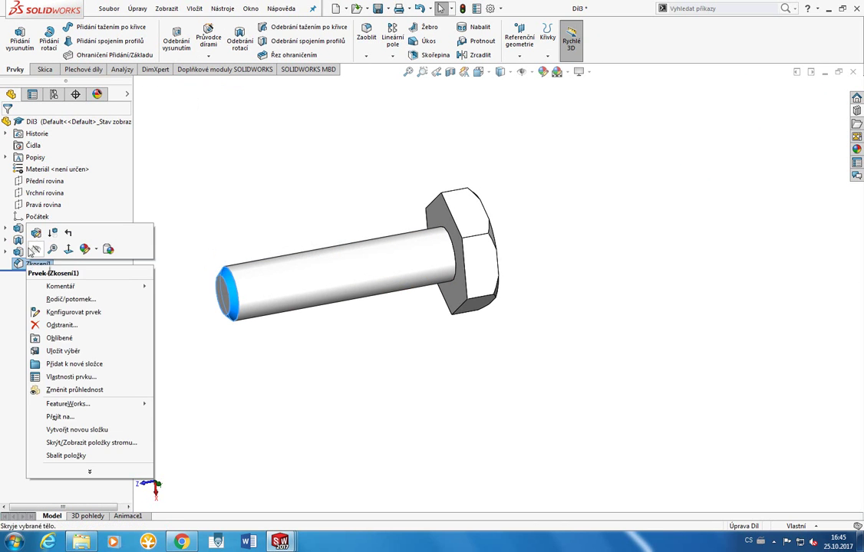
click(35, 248)
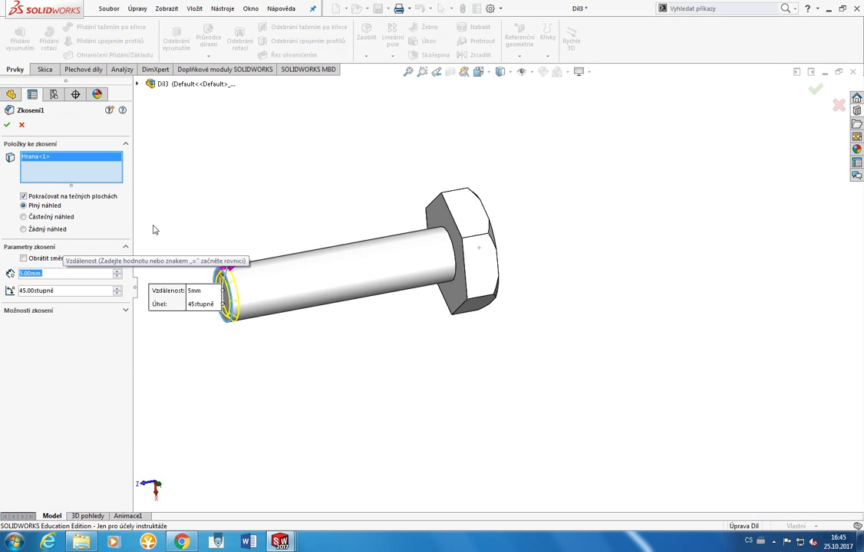
click(7, 124)
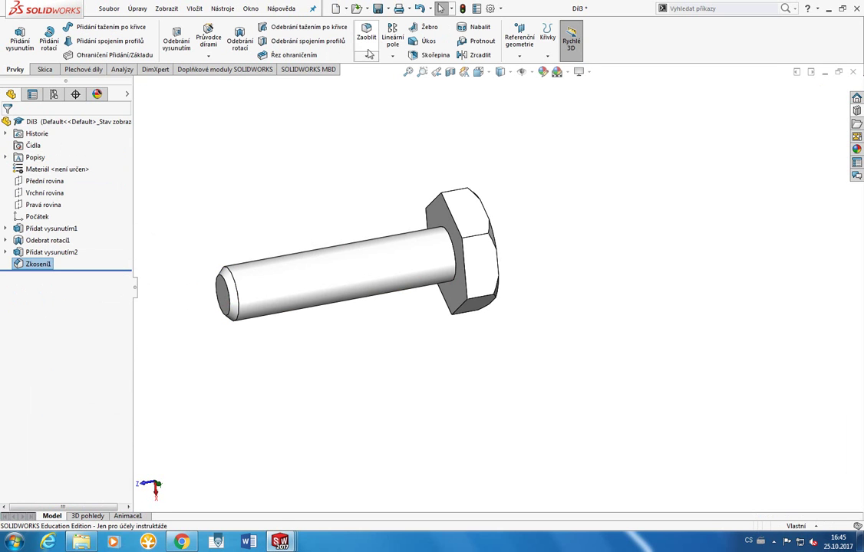
Step: Round the shank-to-head edge with a 3 mm fillet (Zaoblit1) and orbit to inspect it
click(367, 50)
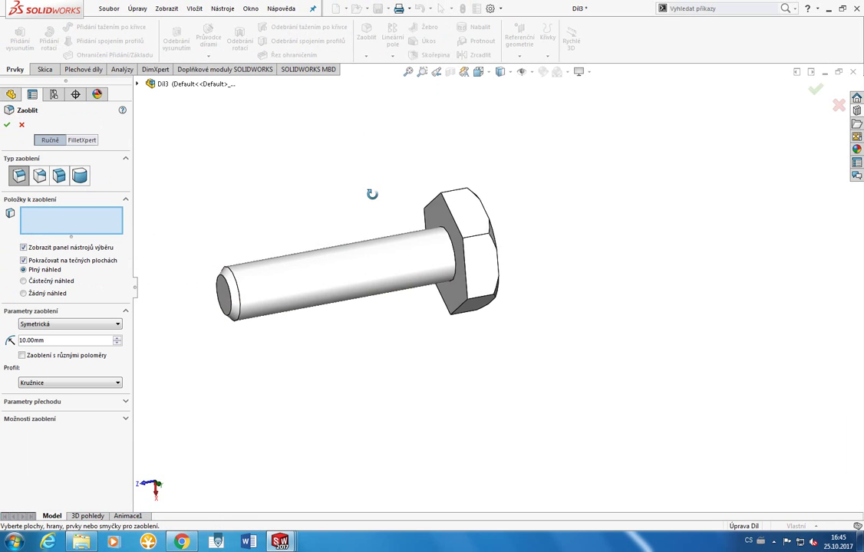
middle_drag(372, 194, 397, 201)
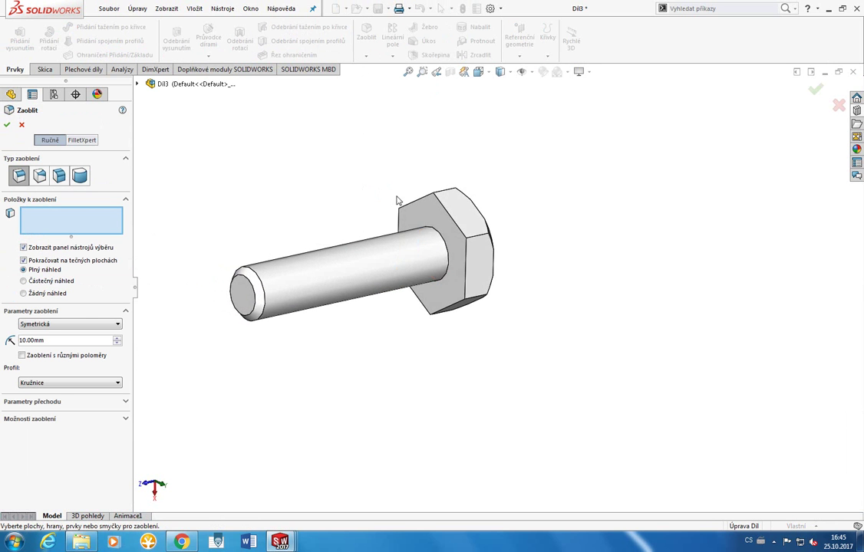
click(441, 238)
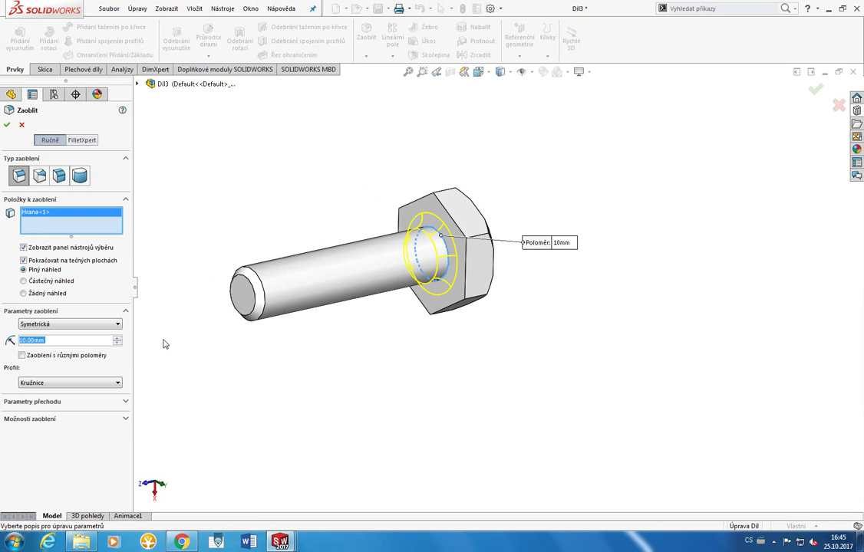
text(2)
key(Return)
text(3)
key(Return)
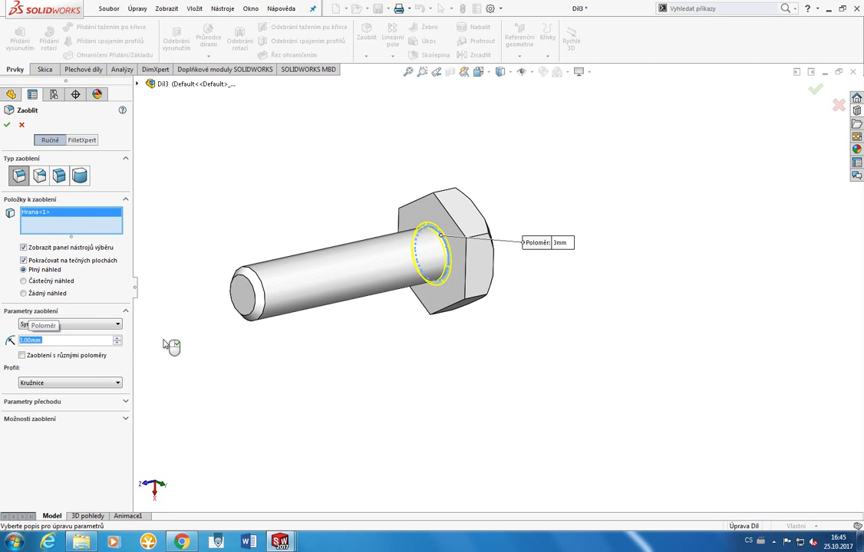
click(7, 124)
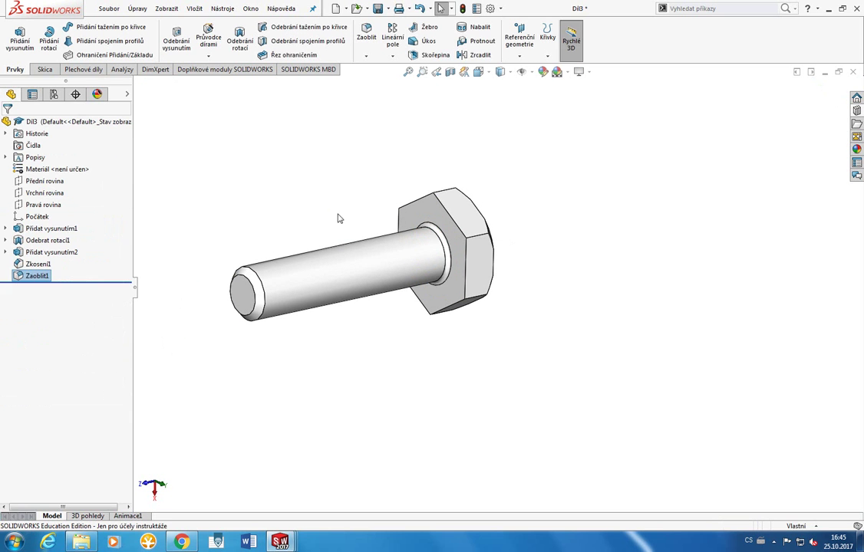
middle_drag(392, 321, 251, 193)
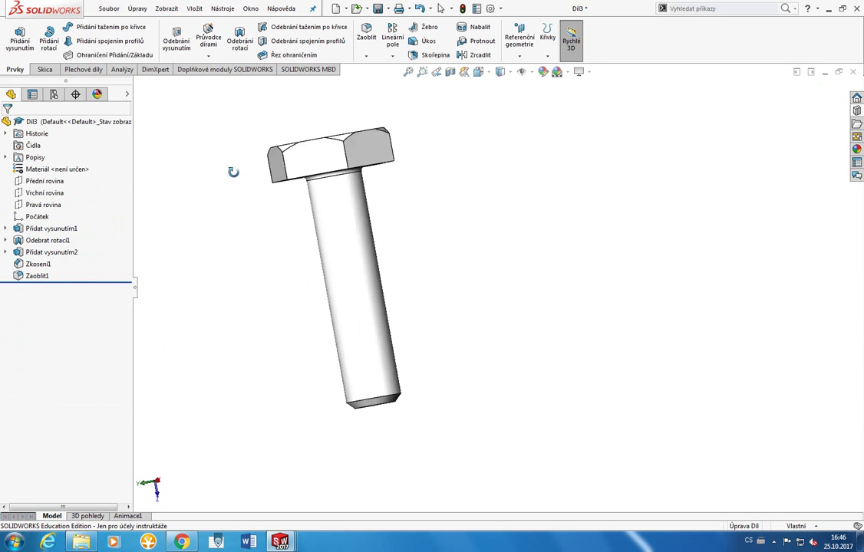
middle_drag(228, 225, 232, 165)
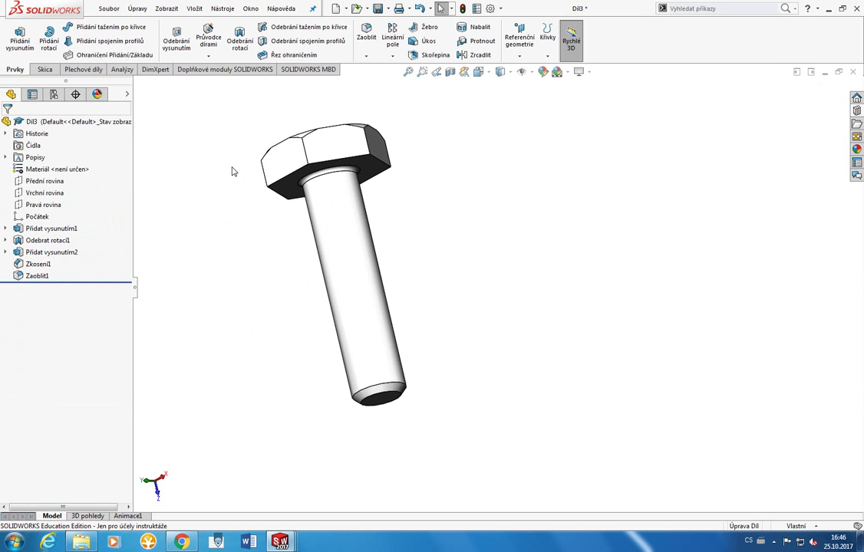
mouse_move(232, 171)
middle_down()
mouse_move(279, 342)
mouse_move(309, 295)
mouse_move(293, 280)
mouse_move(286, 221)
mouse_move(353, 295)
mouse_move(357, 231)
mouse_move(366, 236)
middle_up()
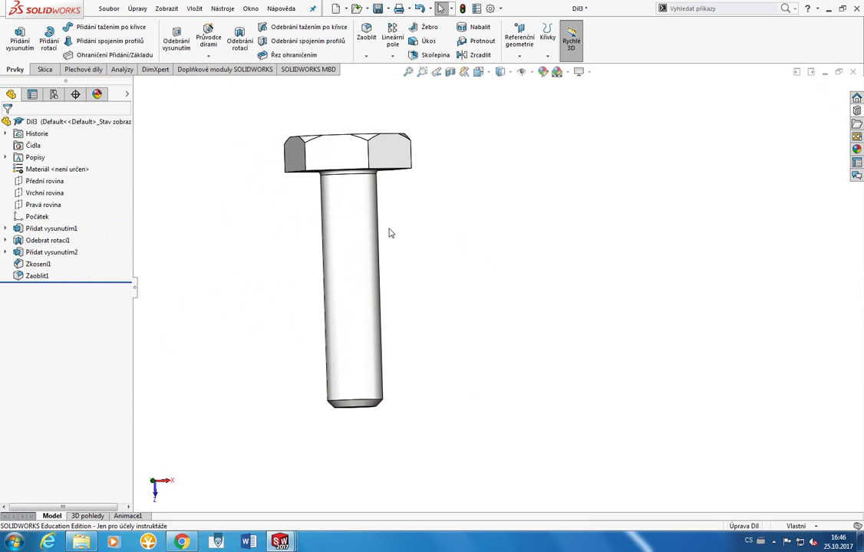
Step: Browse the Zobrazit and Vložit menus looking for a thread command
click(166, 9)
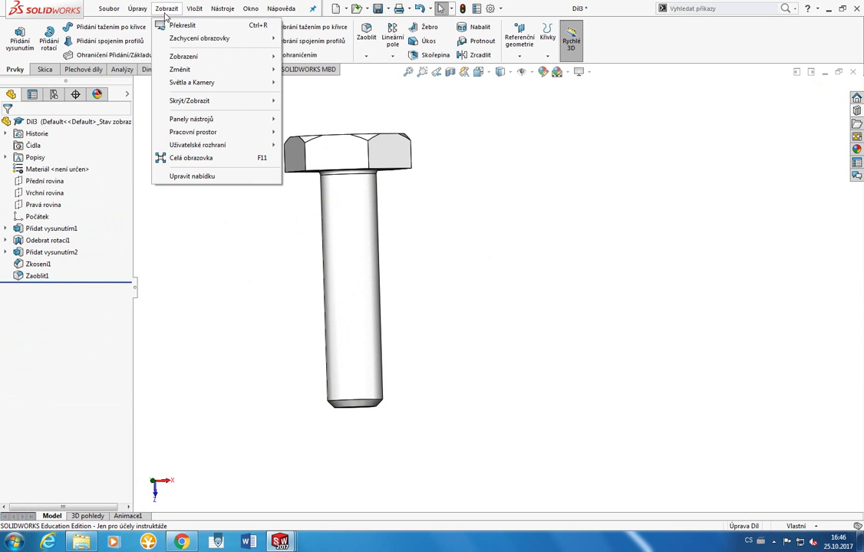
click(166, 9)
click(195, 9)
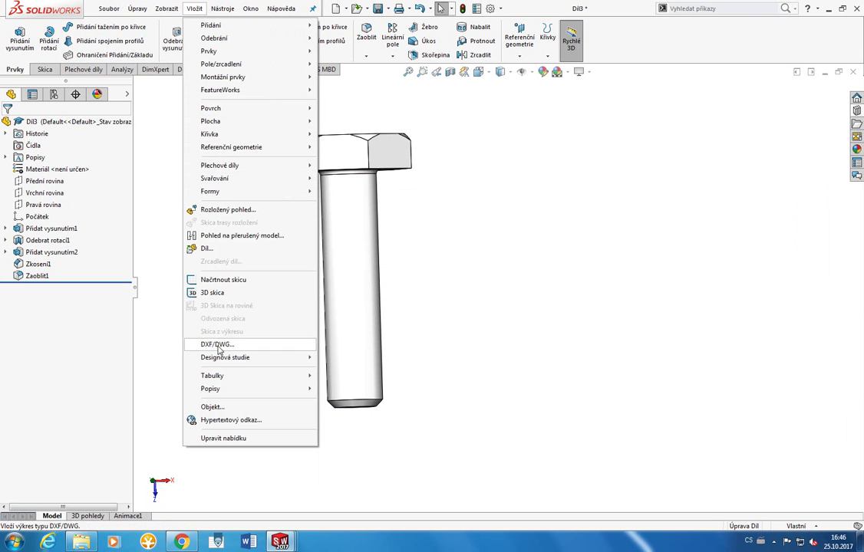
click(617, 121)
Step: Search the commands for 'kosme' to find Kosmetický závit
click(725, 12)
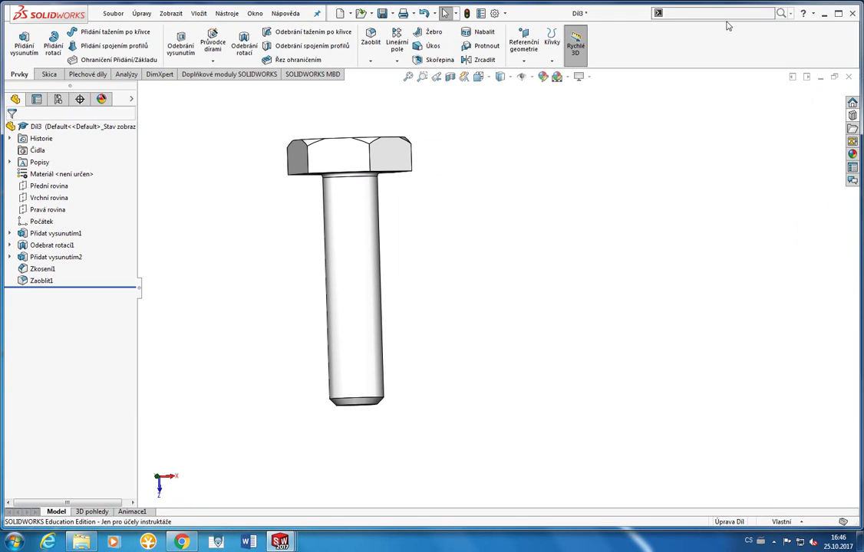
text(kk)
key(BackSpace)
text(osme)
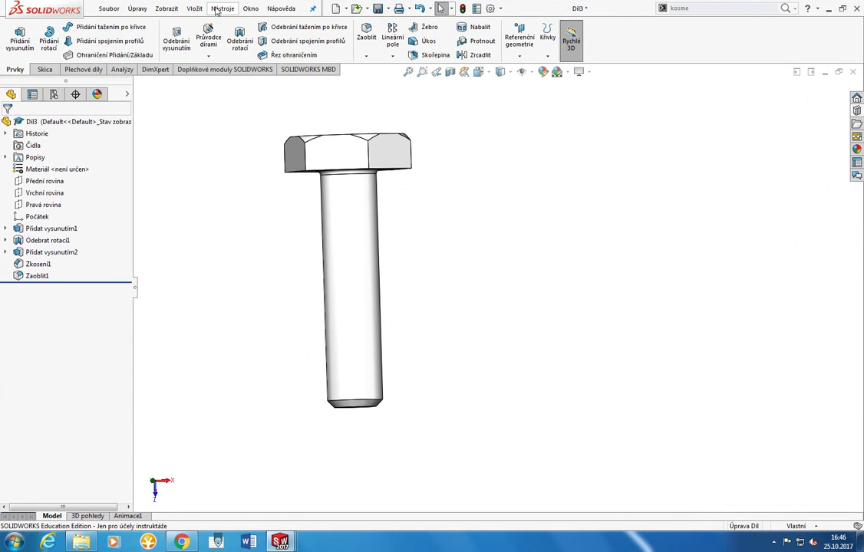
click(146, 14)
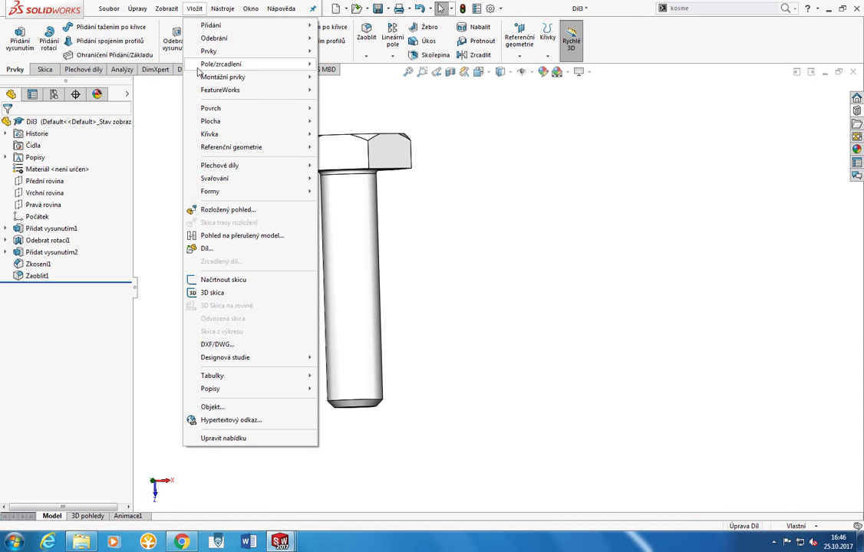
mouse_move(221, 64)
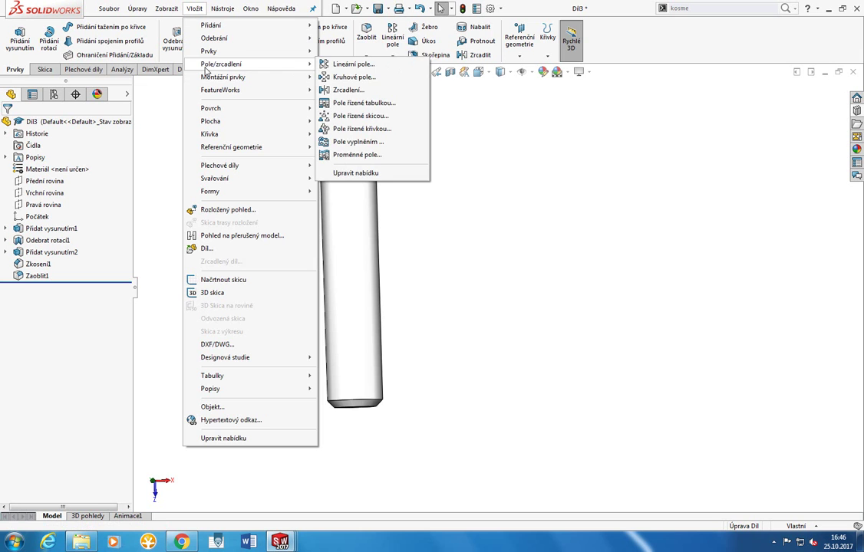
click(163, 92)
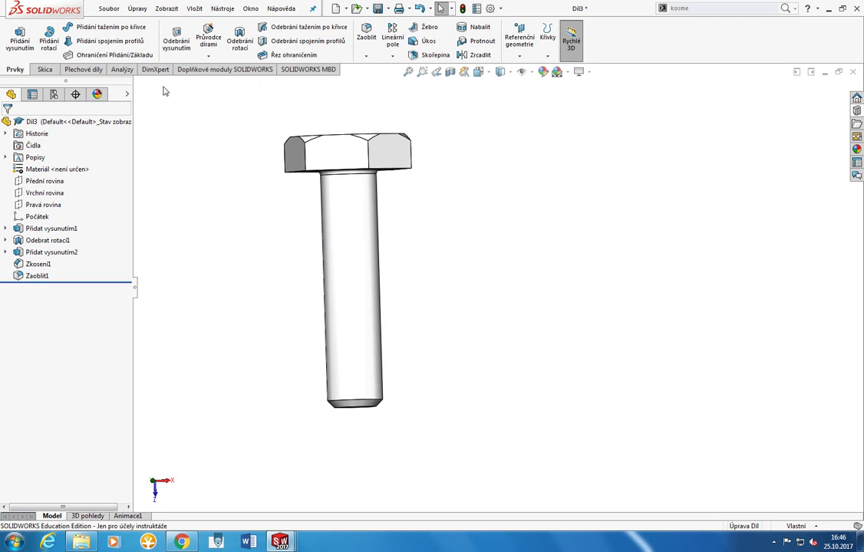
click(159, 7)
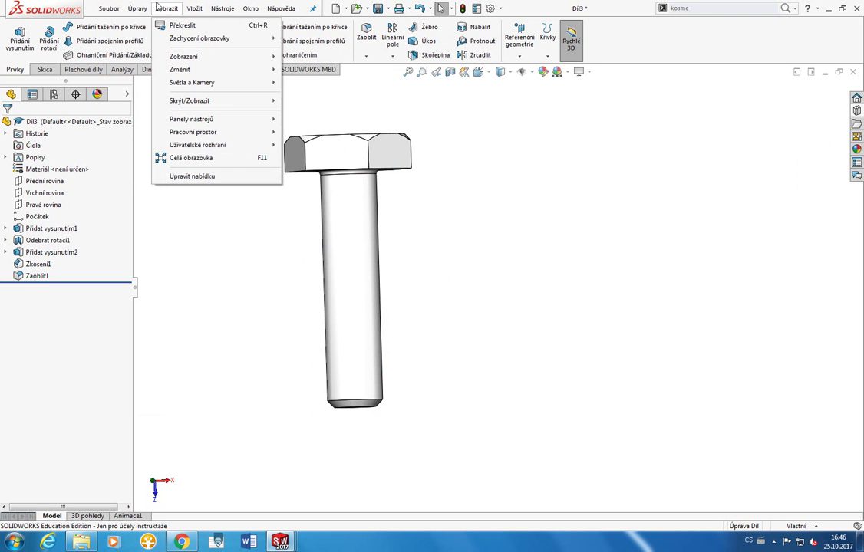
click(223, 8)
click(696, 9)
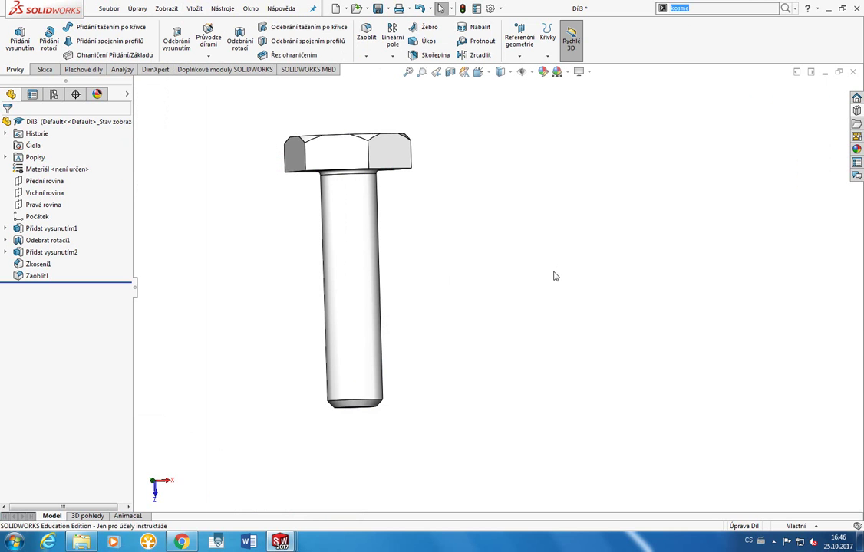
text(kosme)
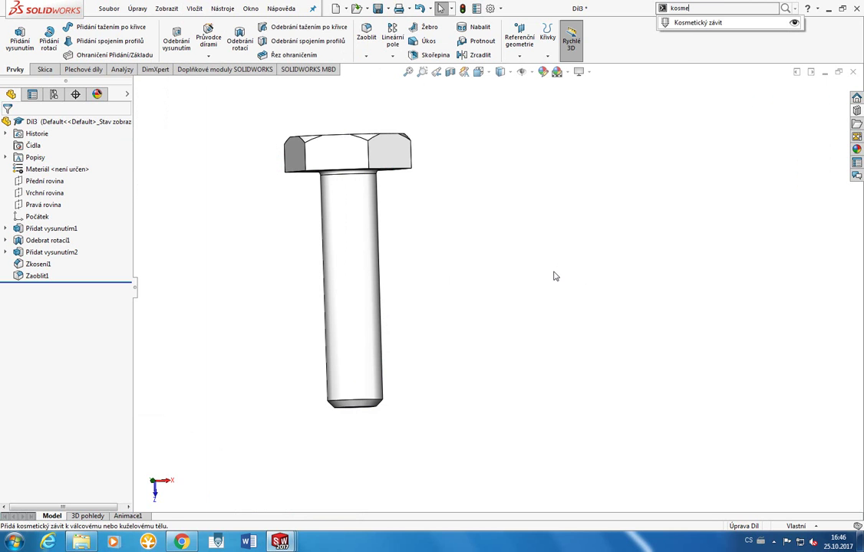
Step: Start a cosmetic thread on the bolt's bottom edge, keeping the ISO standard
click(711, 23)
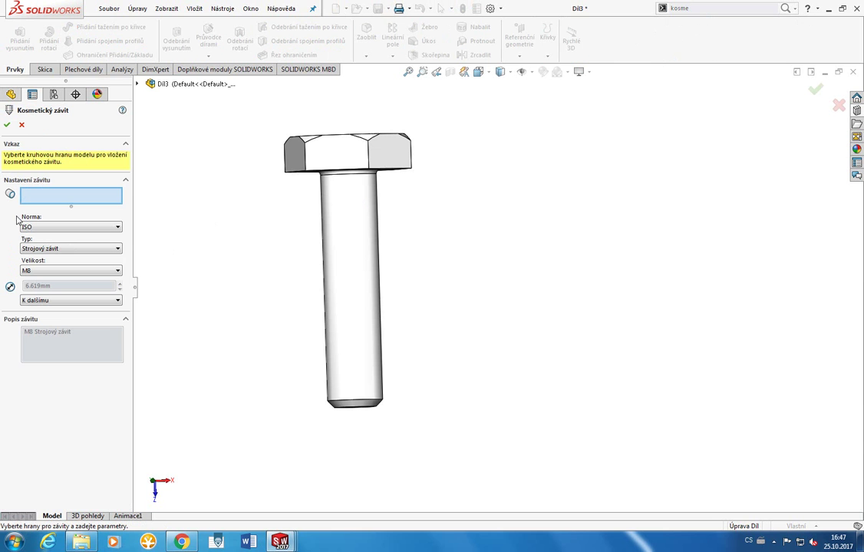
click(352, 401)
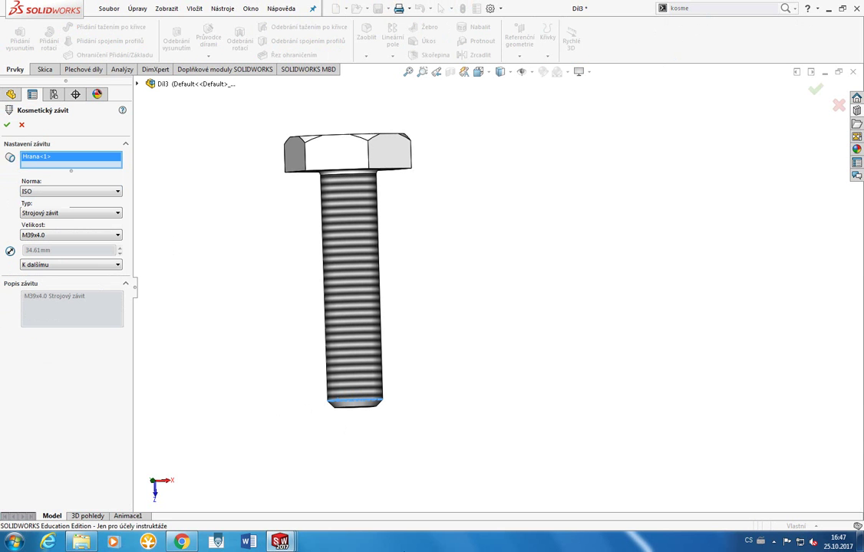
middle_drag(394, 440, 399, 361)
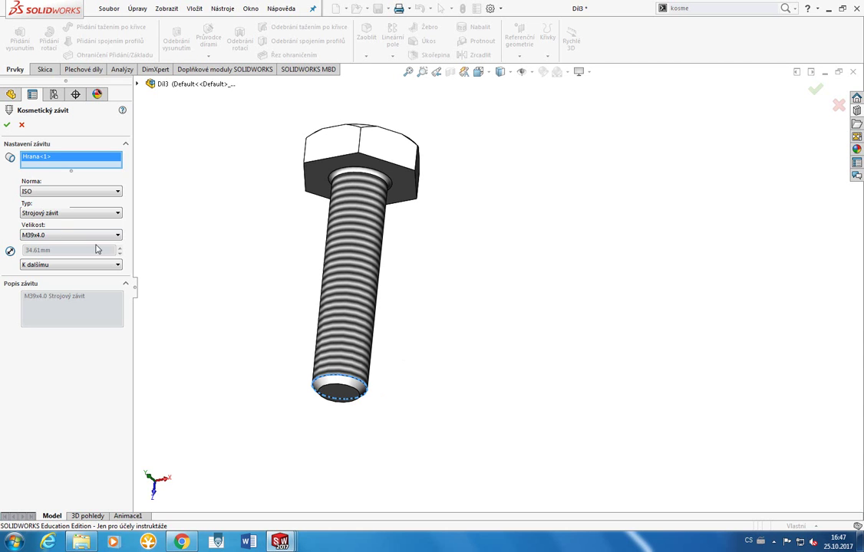
click(65, 192)
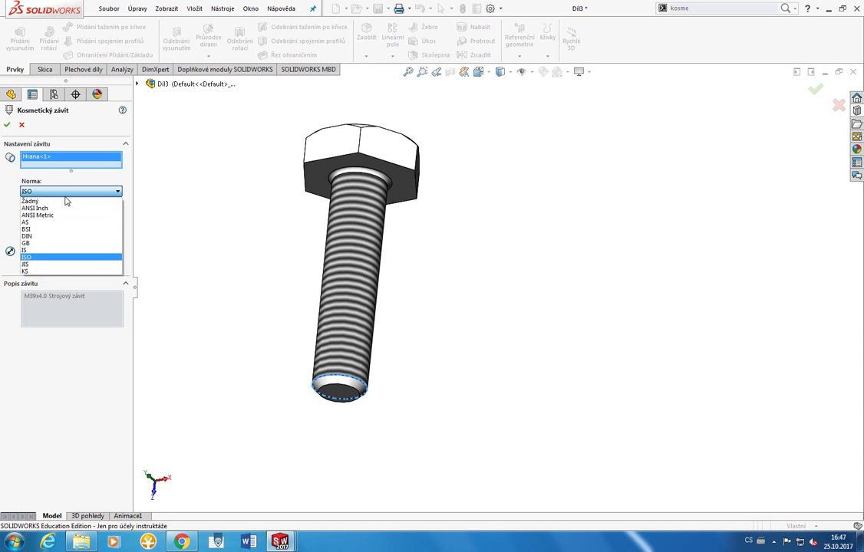
click(63, 236)
click(71, 191)
click(55, 260)
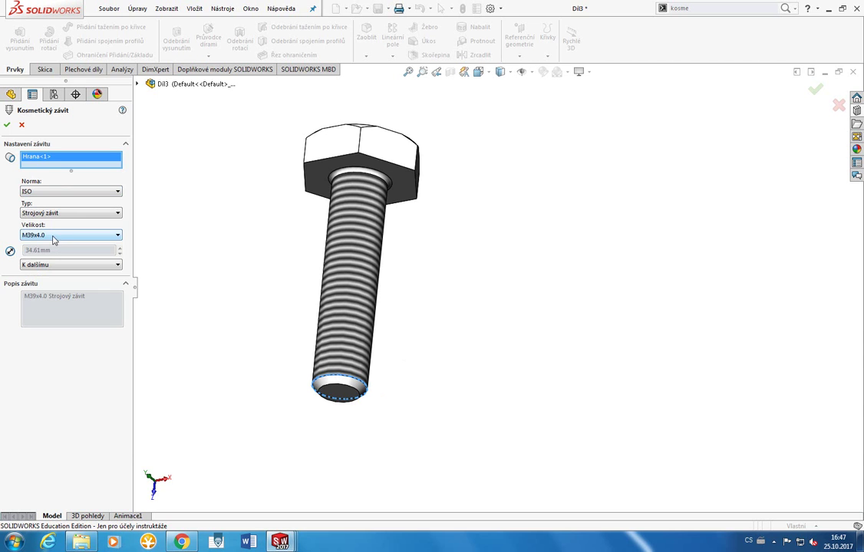
Step: Set thread size M12, type Trubkový válcový závit and end condition Naslepo
click(54, 236)
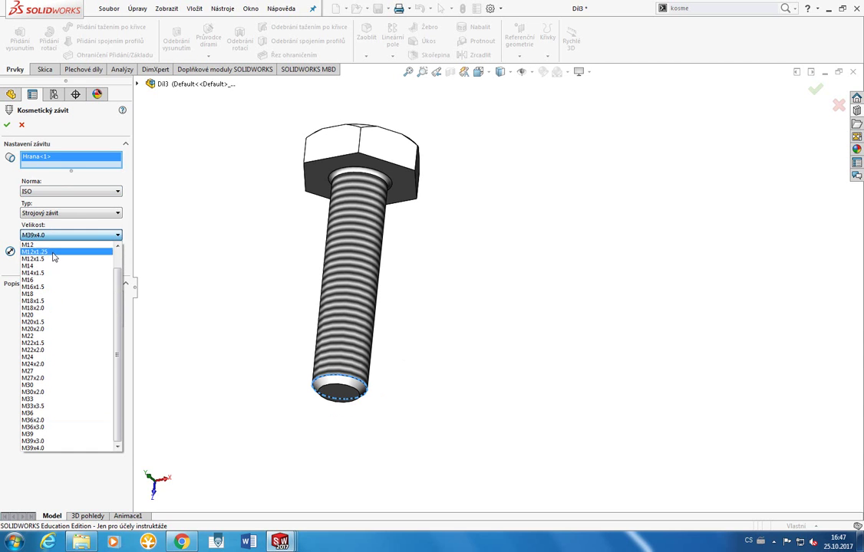
click(50, 379)
click(52, 235)
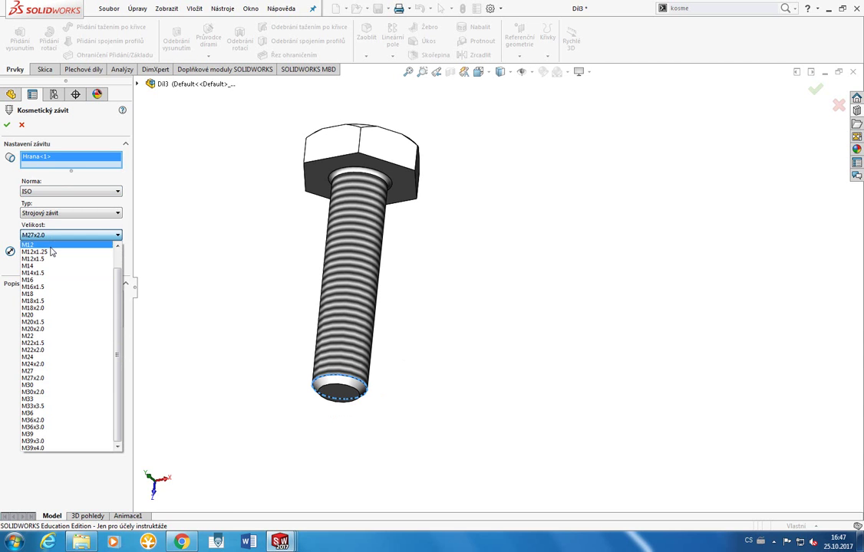
click(50, 265)
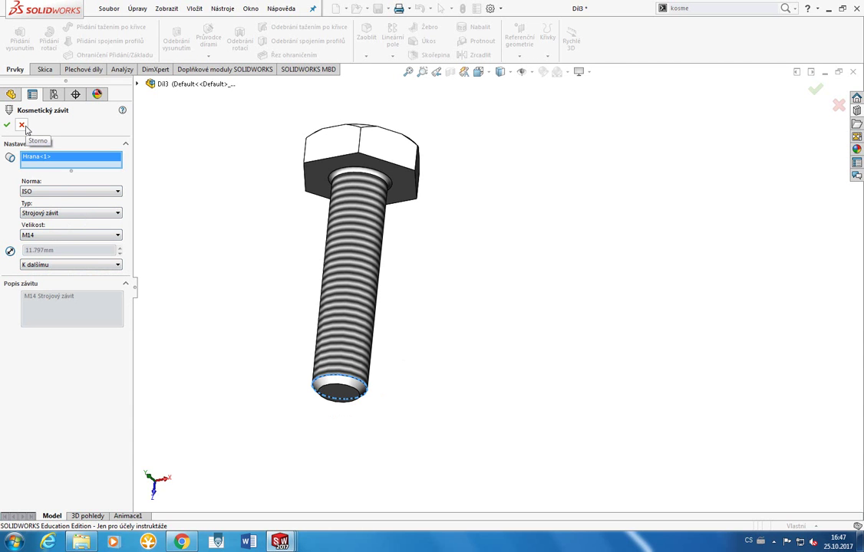
click(52, 235)
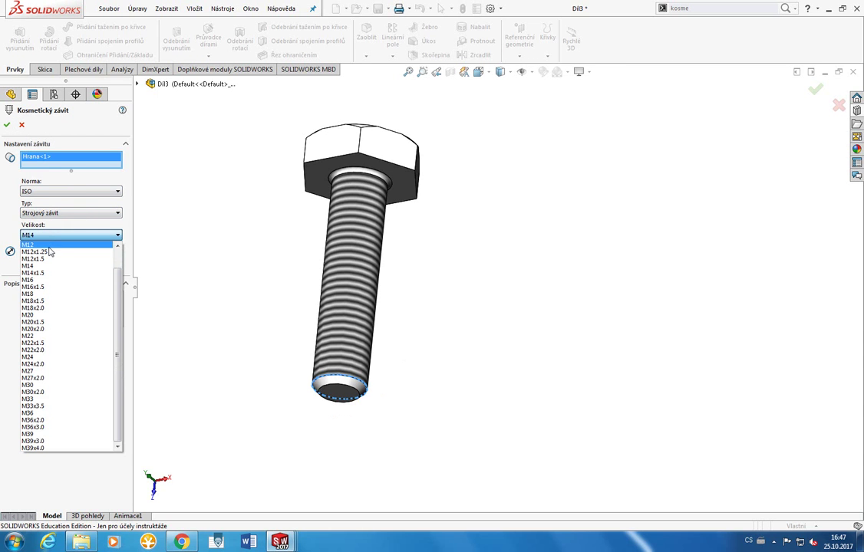
click(49, 246)
click(52, 213)
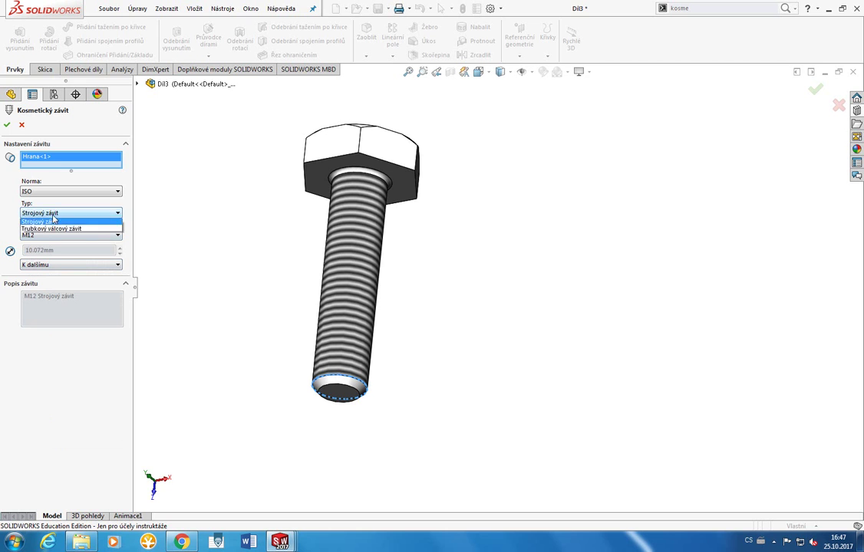
click(54, 229)
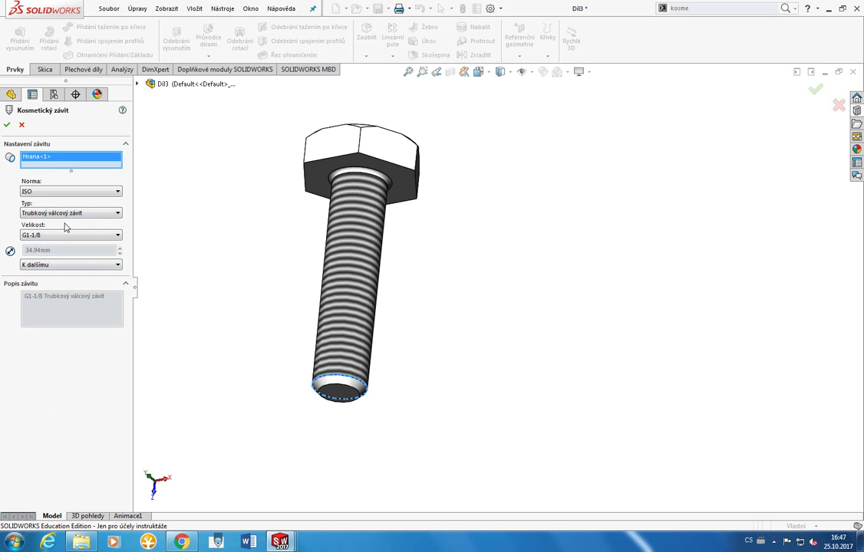
click(42, 265)
click(43, 279)
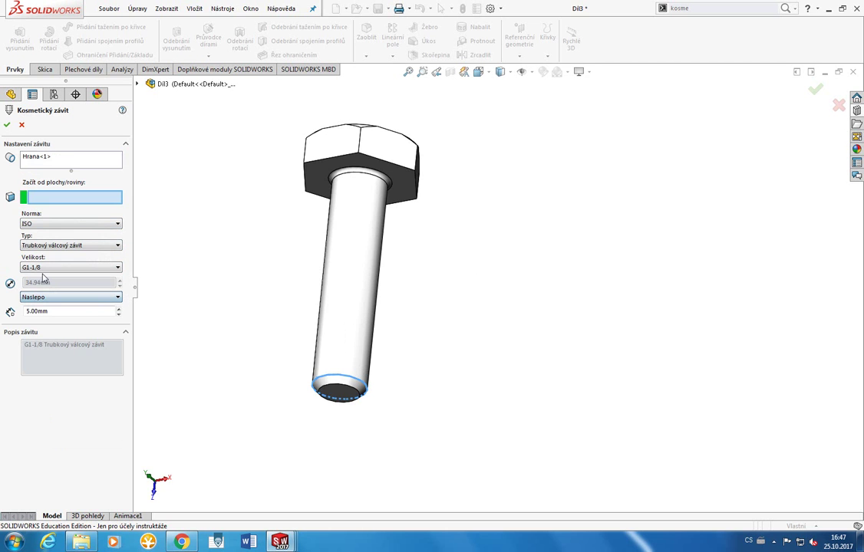
Step: Restart the cosmetic thread on the shank's bottom circular edge with a Naslepo end condition
click(7, 124)
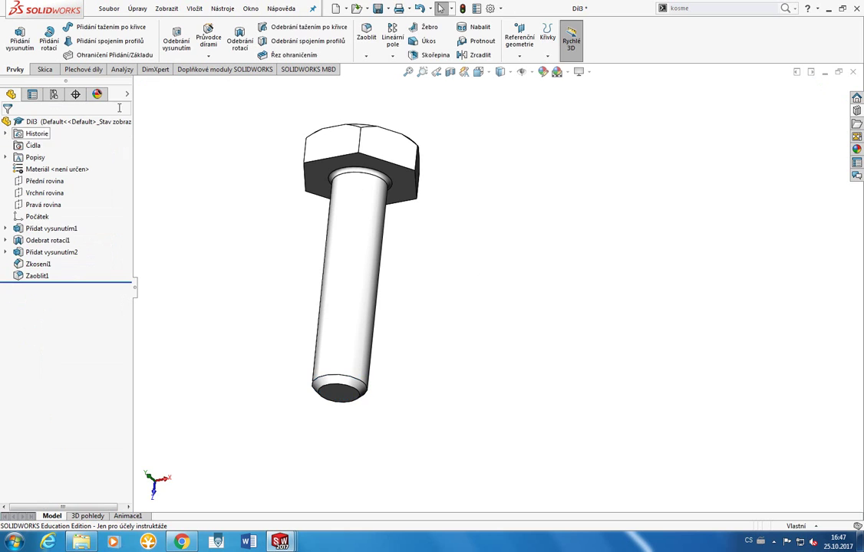
click(785, 8)
click(723, 21)
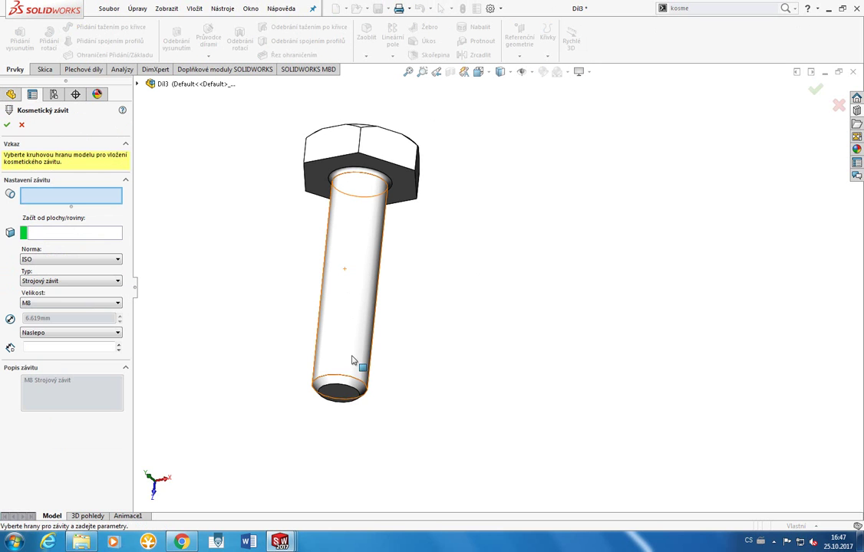
click(343, 396)
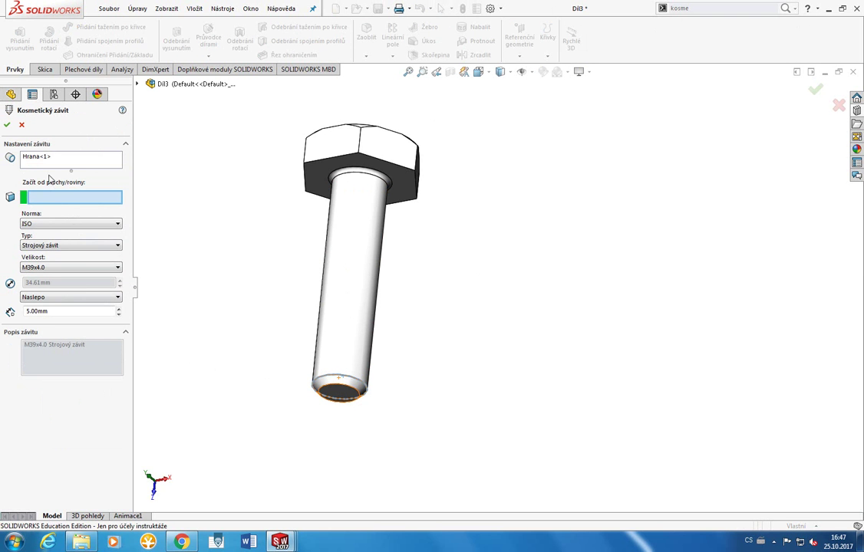
click(38, 297)
click(36, 310)
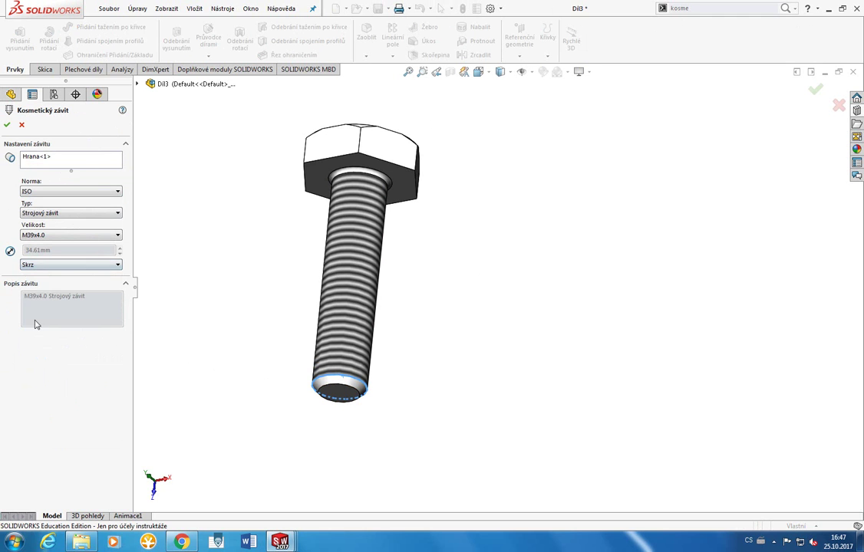
click(38, 265)
click(38, 273)
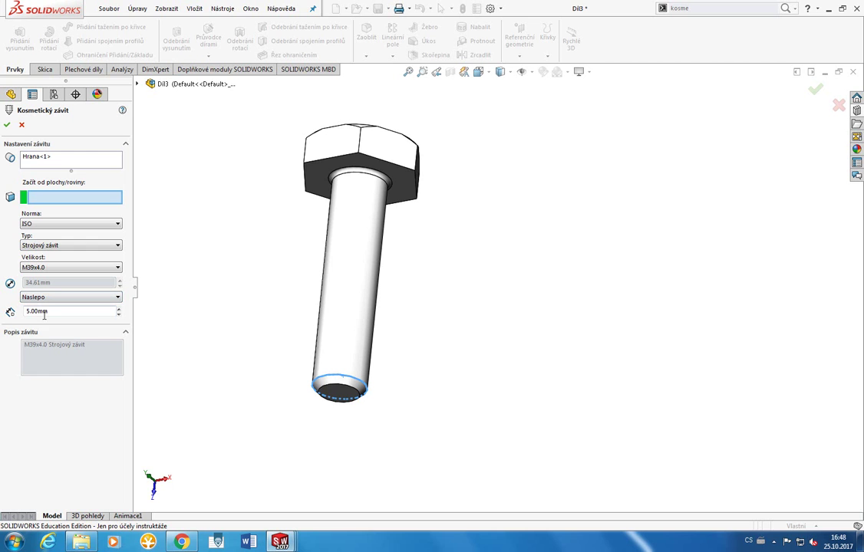
Step: Set the M39x4.0 thread's blind depth to 70 mm, after trying 10, 30 and 60
double_click(53, 311)
text(10)
key(Return)
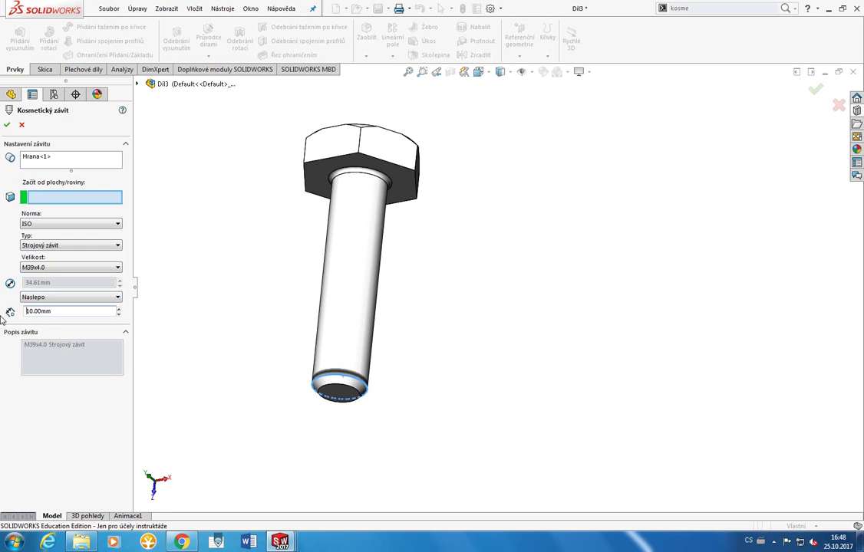
double_click(62, 311)
text(30)
key(Return)
double_click(64, 311)
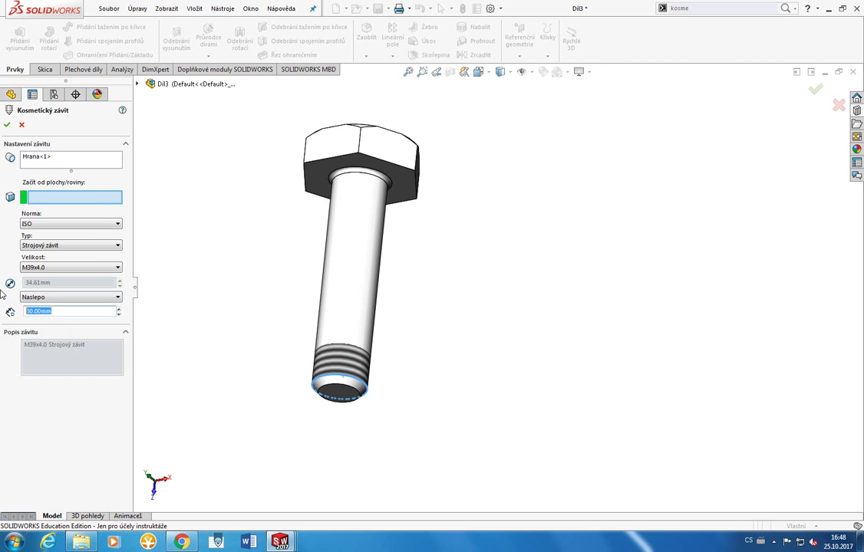
text(60)
key(Return)
double_click(56, 310)
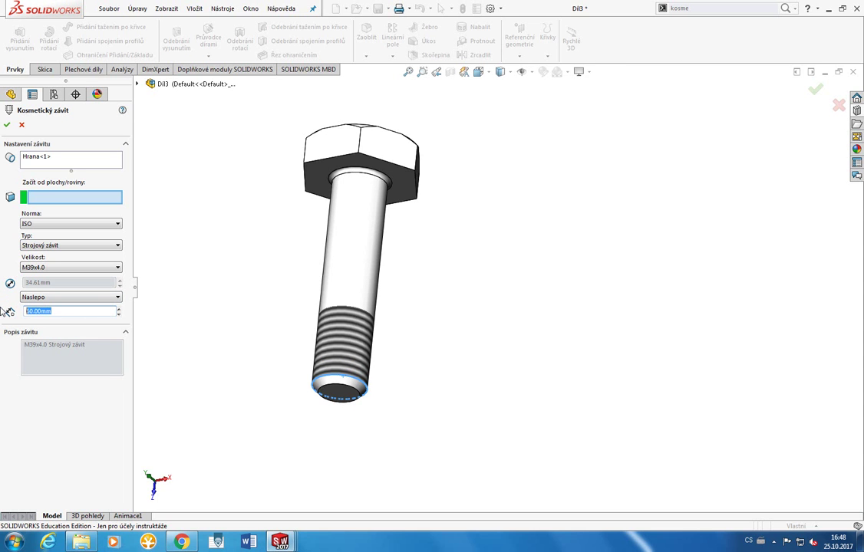
text(70)
key(Return)
middle_drag(180, 308, 141, 366)
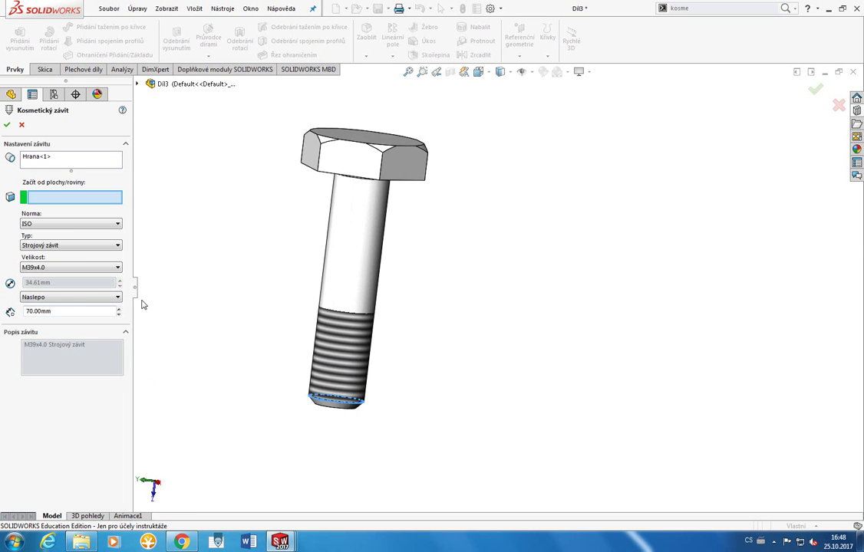
Step: Confirm the M39 cosmetic thread and inspect it close up, then fit the whole bolt
click(8, 124)
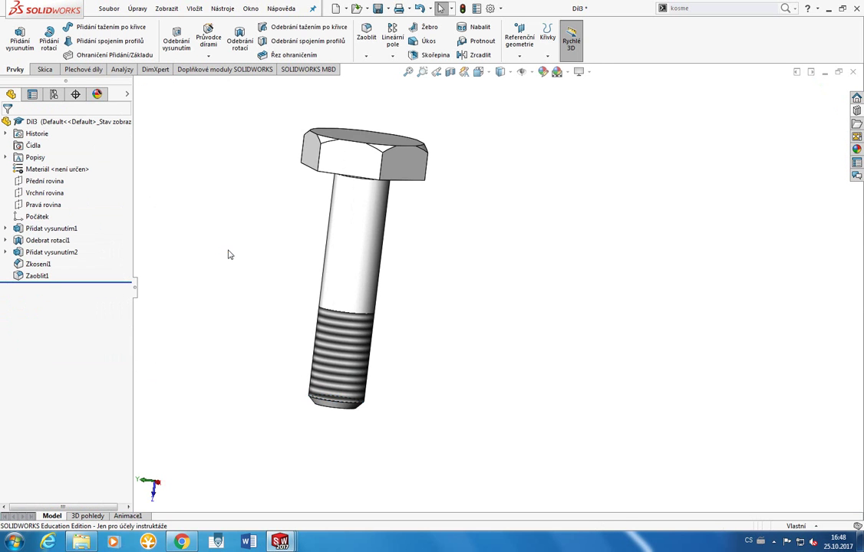
scroll(349, 350, down, 4)
scroll(360, 345, down, 2)
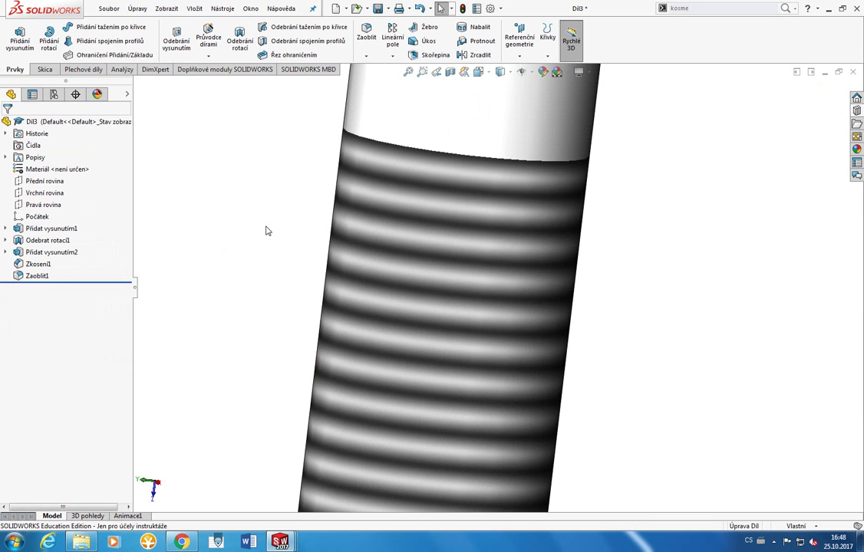
middle_drag(290, 226, 229, 201)
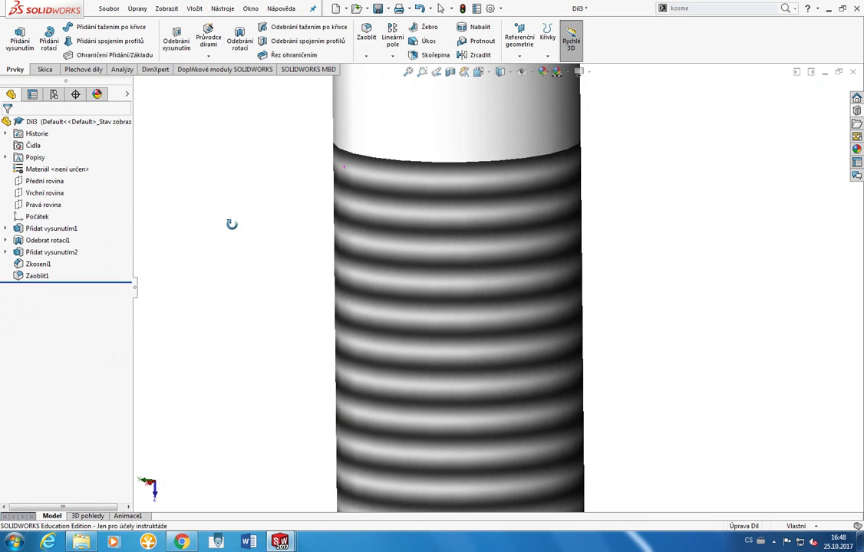
key(f)
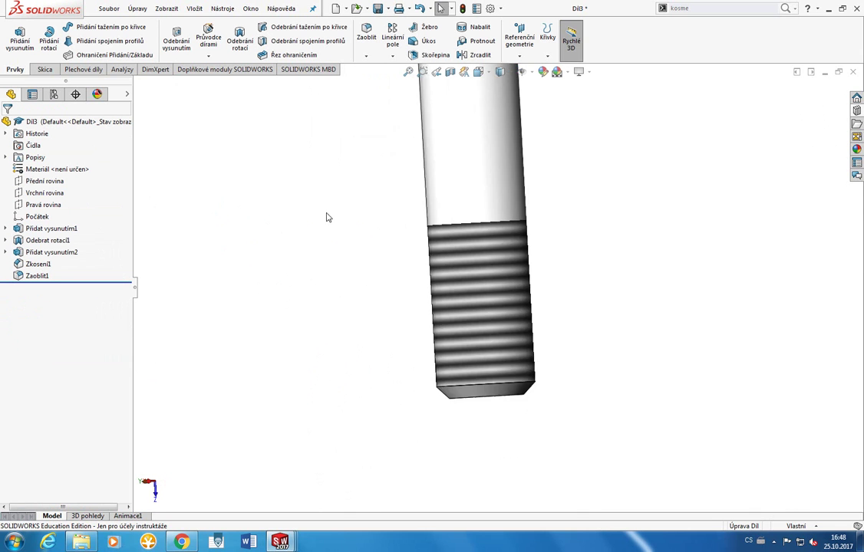
middle_drag(327, 216, 349, 306)
Step: Save the bolt part as 'Sroub' in the N: PARAL folder containing Cast1 and Cast2
key(ctrl+s)
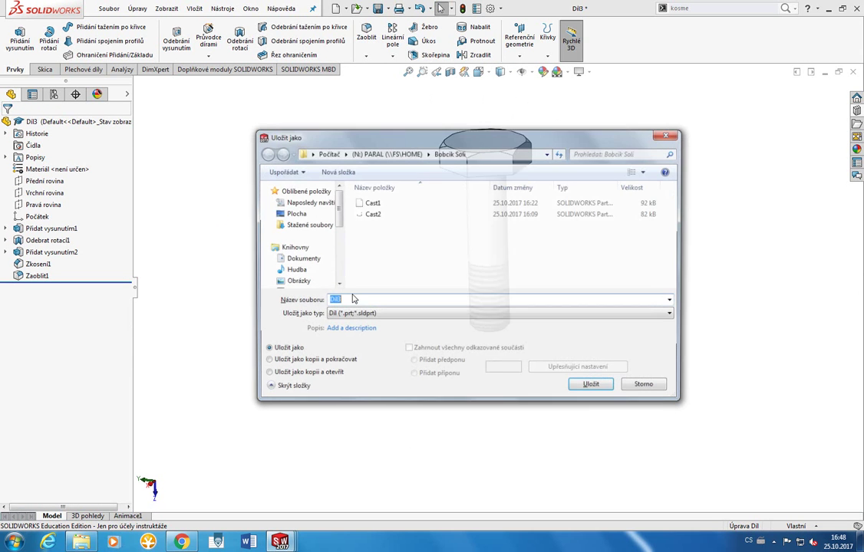
click(280, 215)
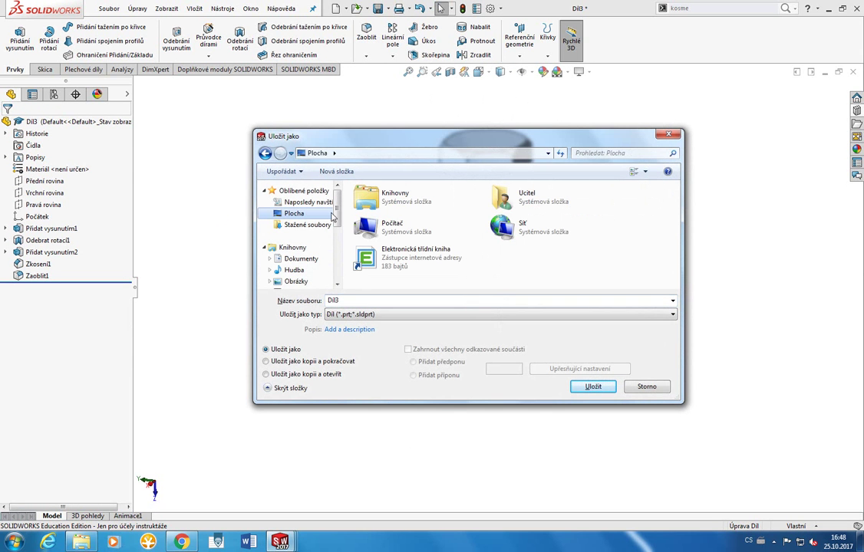
drag(337, 216, 336, 268)
click(301, 231)
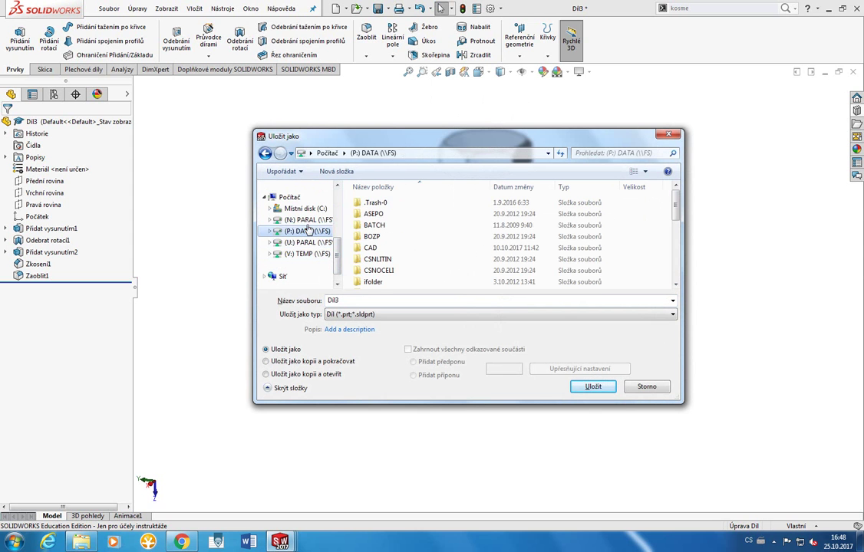
click(295, 220)
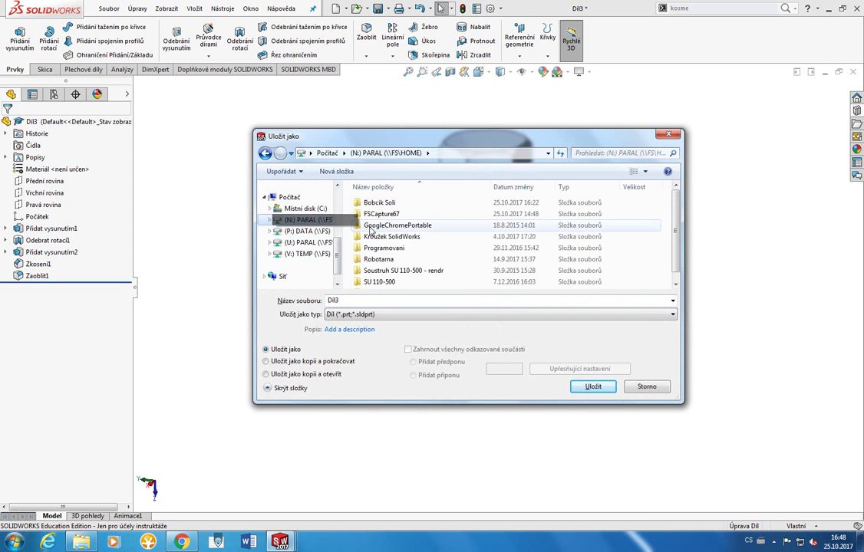
click(378, 260)
double_click(397, 206)
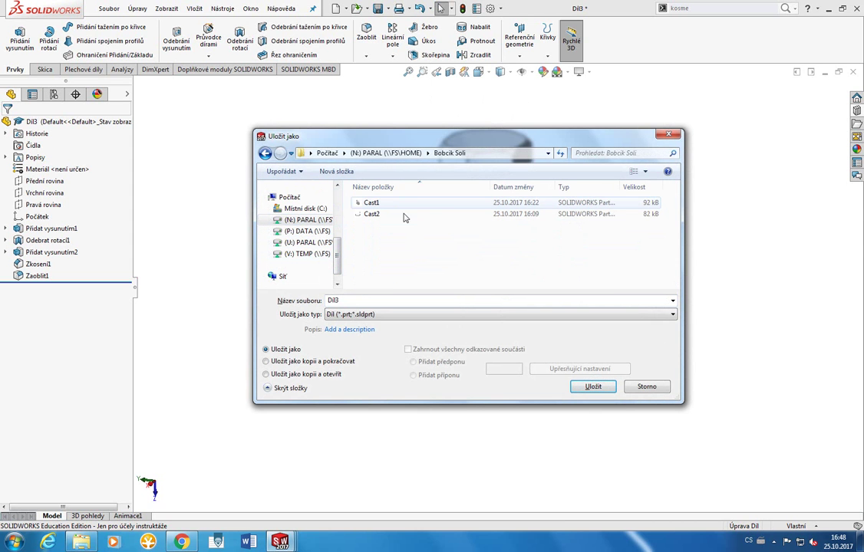
double_click(420, 302)
text(Sroub)
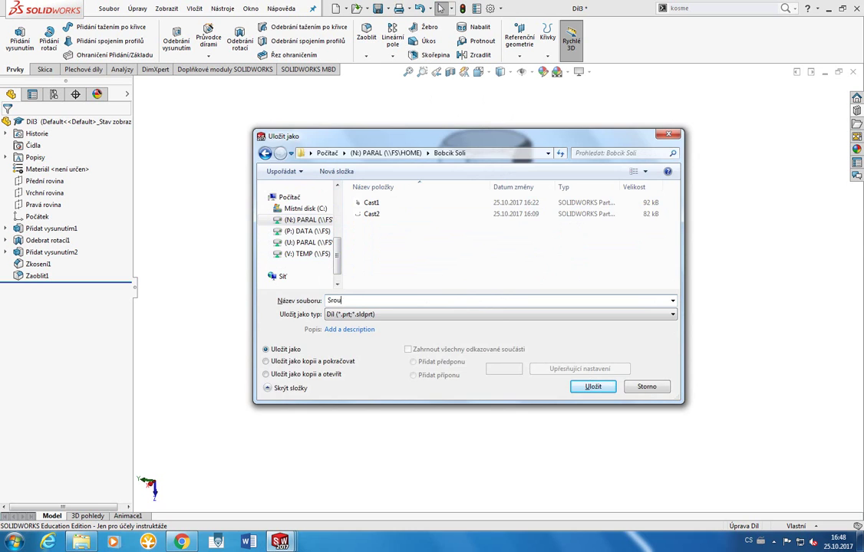
key(Return)
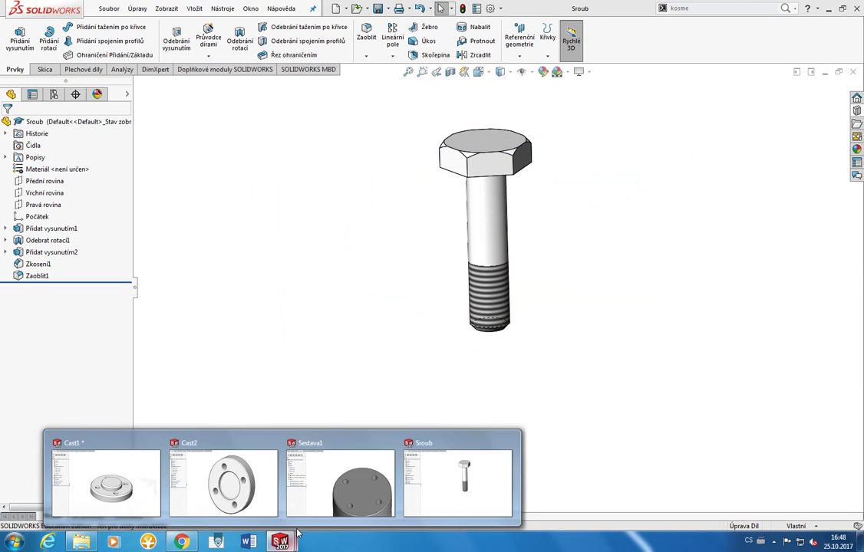
mouse_move(279, 543)
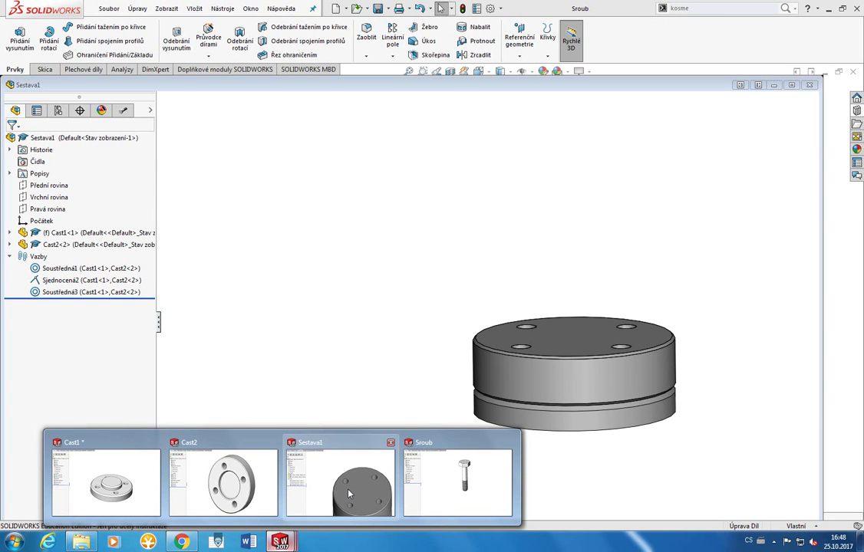
Step: Bring the Sestava1 assembly forward and tilt it to show the discs' top holes
click(349, 493)
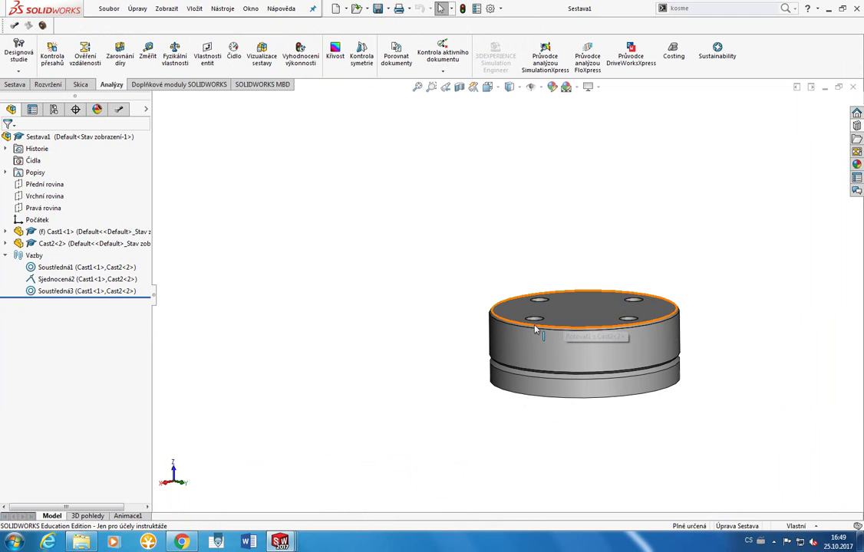
mouse_move(547, 330)
middle_down()
mouse_move(530, 345)
mouse_move(410, 386)
middle_up()
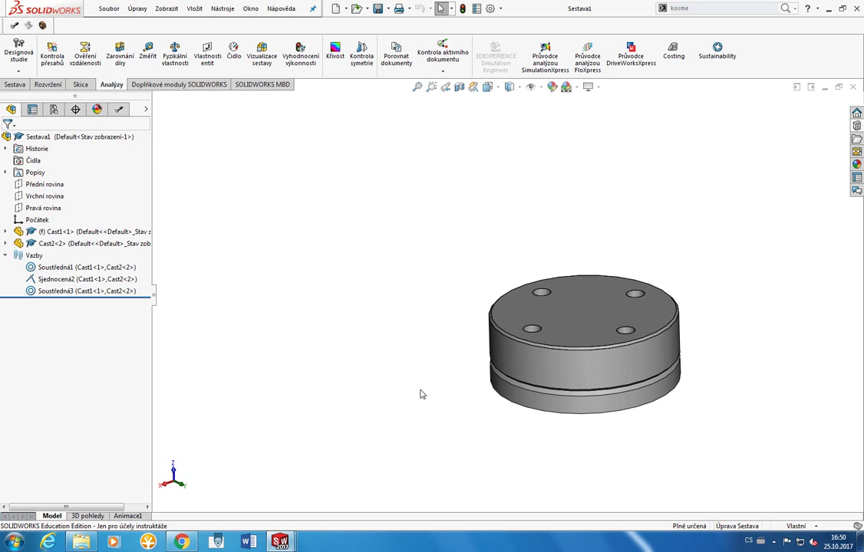
mouse_move(279, 542)
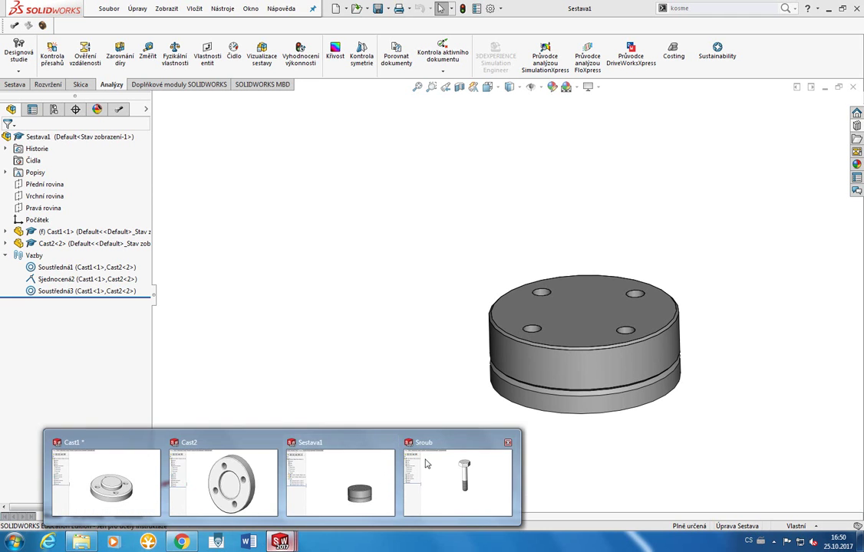
Step: Start a modelled thread on the Sroub bolt, picking the shank's bottom edge
click(451, 482)
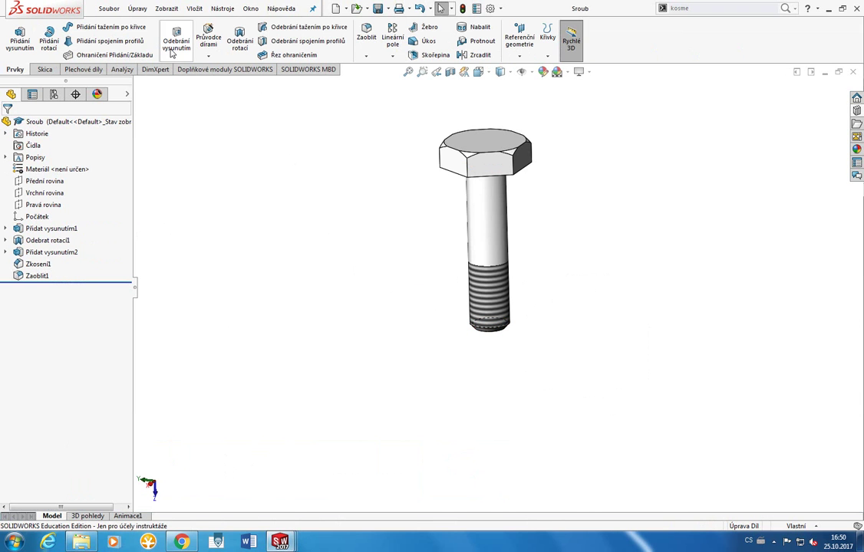
click(210, 58)
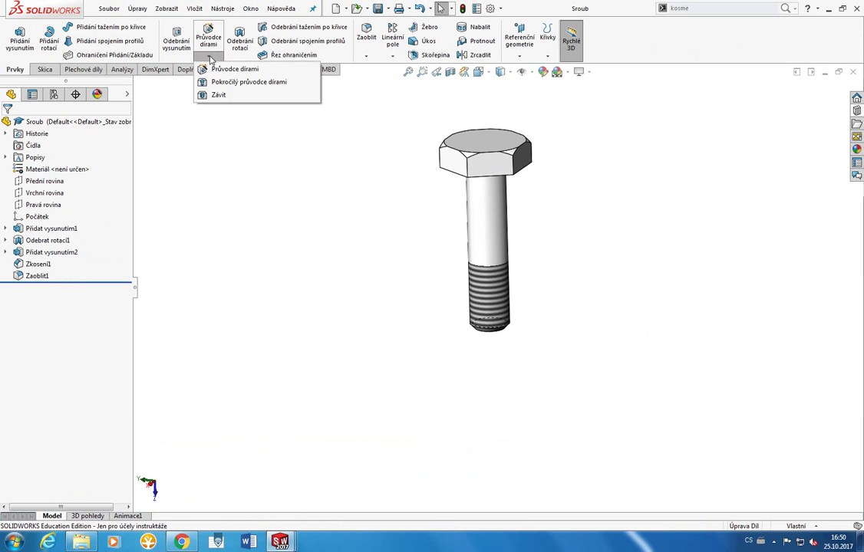
click(220, 97)
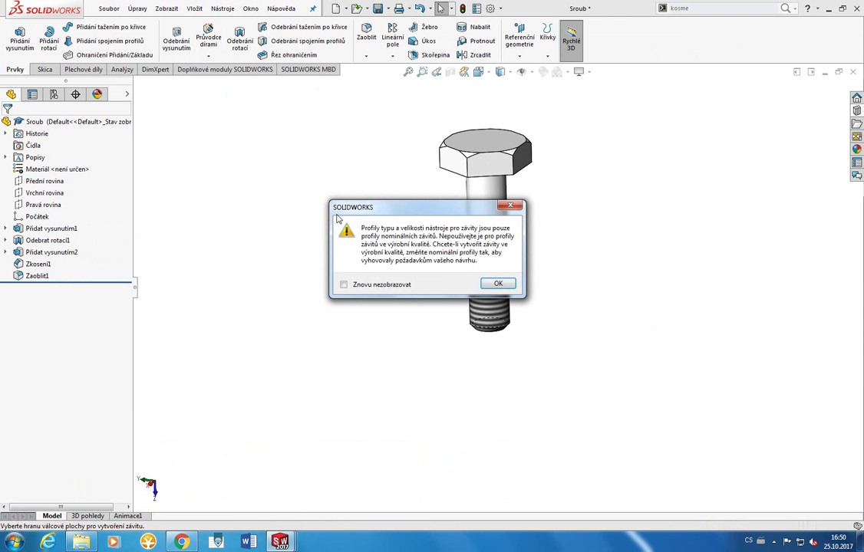
click(498, 283)
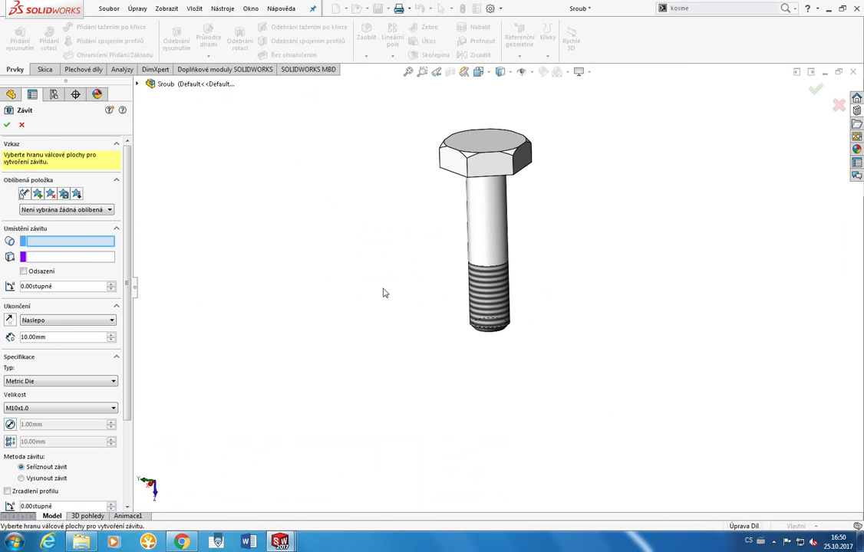
click(489, 330)
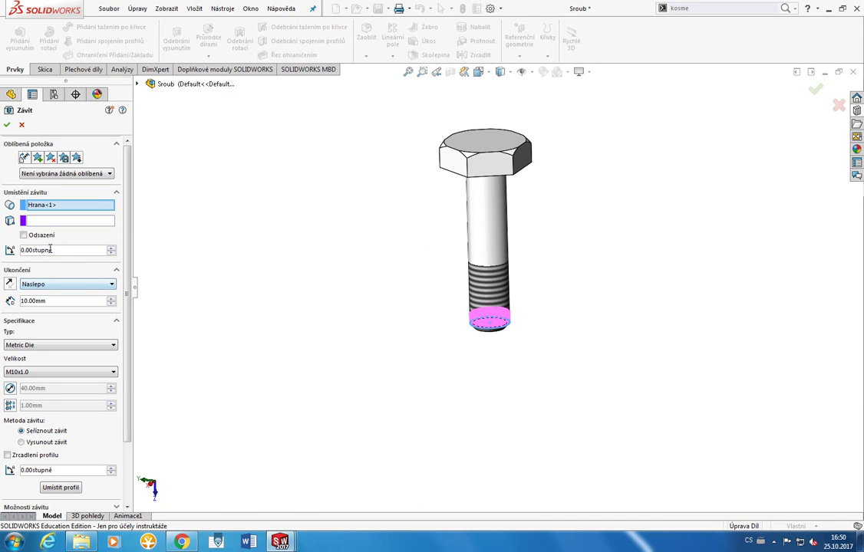
Step: Enter 30 for the thread depth and a 20° starting angle, then finish the Závit1 thread
click(50, 301)
text(30)
key(Return)
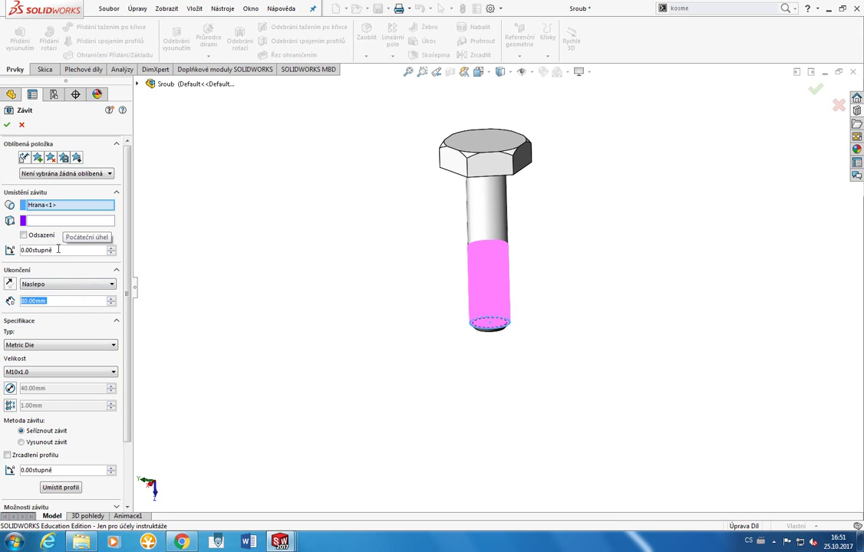
click(58, 250)
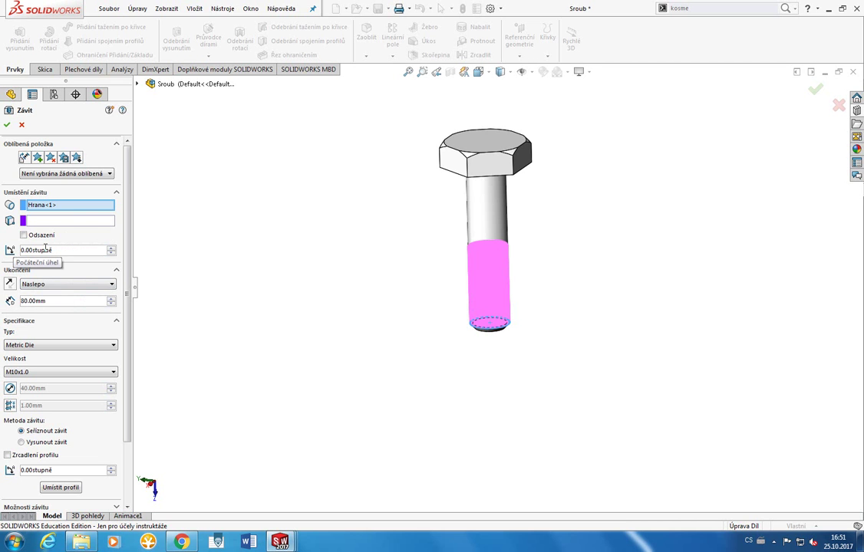
key(ctrl+a)
text(20)
key(Return)
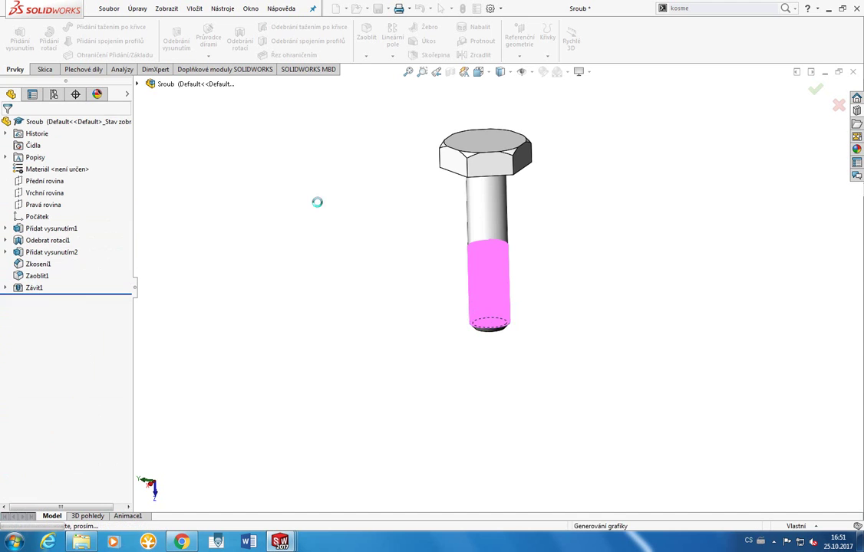
Step: Inspect the thread up close, save the Sroub part, and return to the Sestava1 assembly
scroll(502, 275, down, 1)
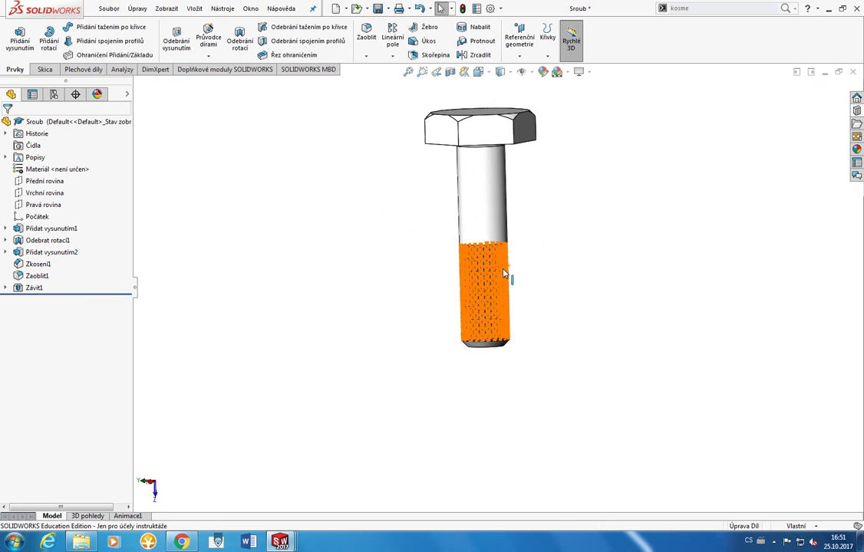
scroll(428, 313, down, 4)
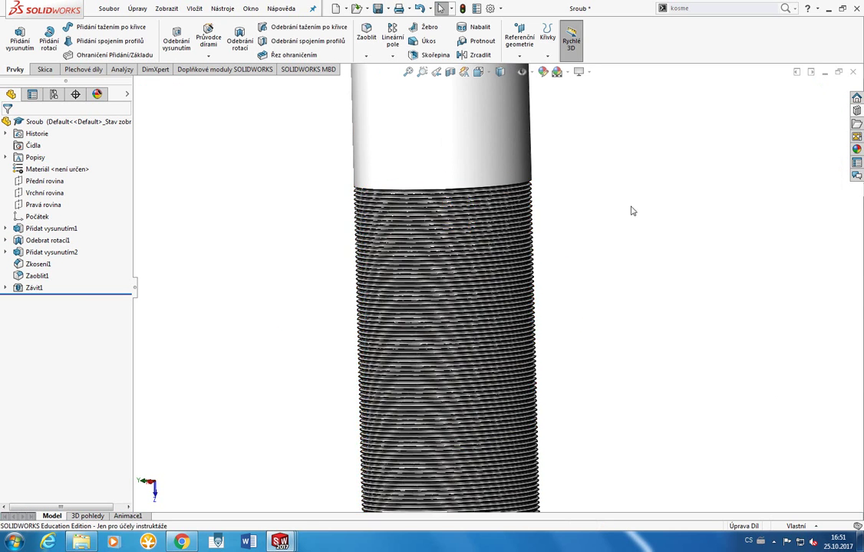
scroll(451, 315, down, 1)
scroll(484, 275, down, 2)
scroll(560, 269, down, 2)
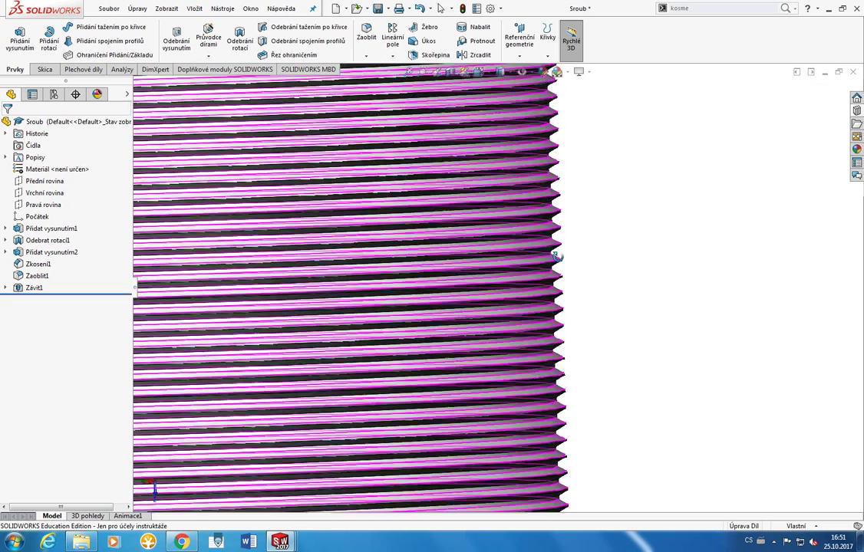
scroll(558, 272, up, 4)
scroll(556, 278, up, 2)
scroll(559, 283, up, 1)
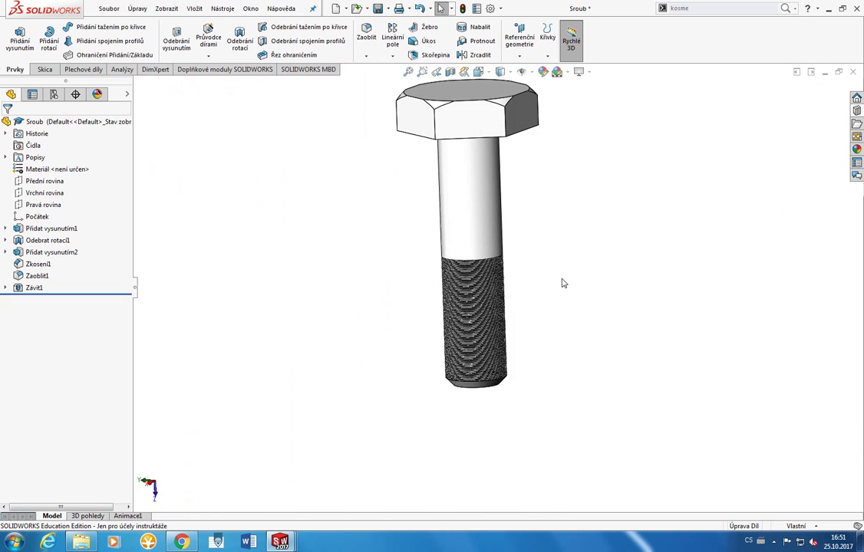
scroll(562, 284, up, 2)
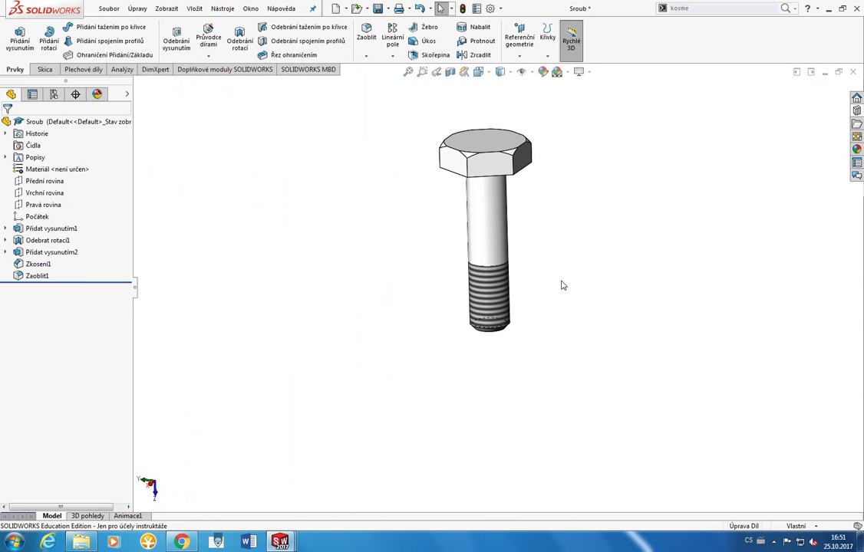
key(ctrl+s)
click(505, 299)
key(ctrl+s)
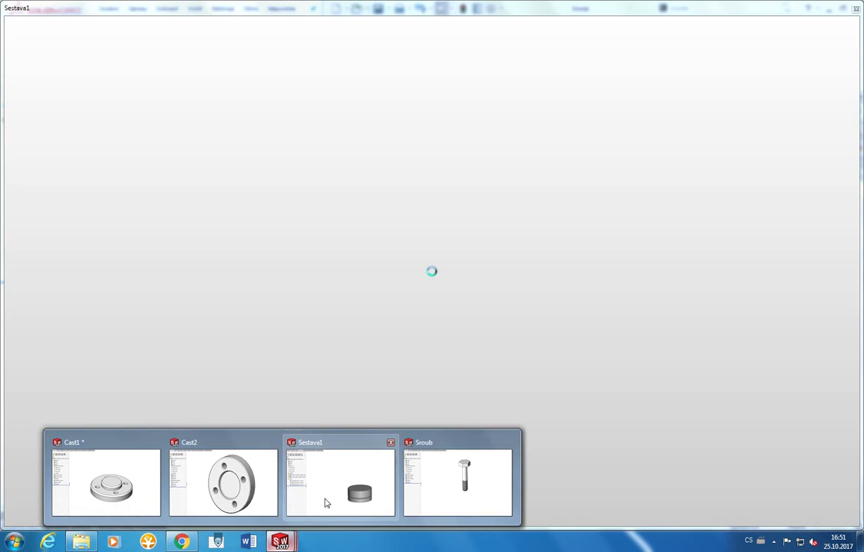
click(325, 502)
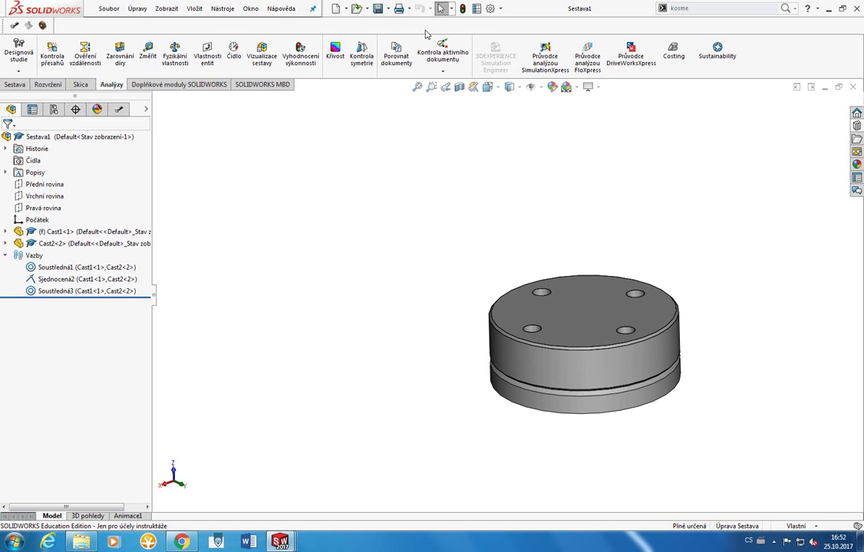
Step: Start inserting the open Sroub bolt as a new component into Sestava1
click(27, 85)
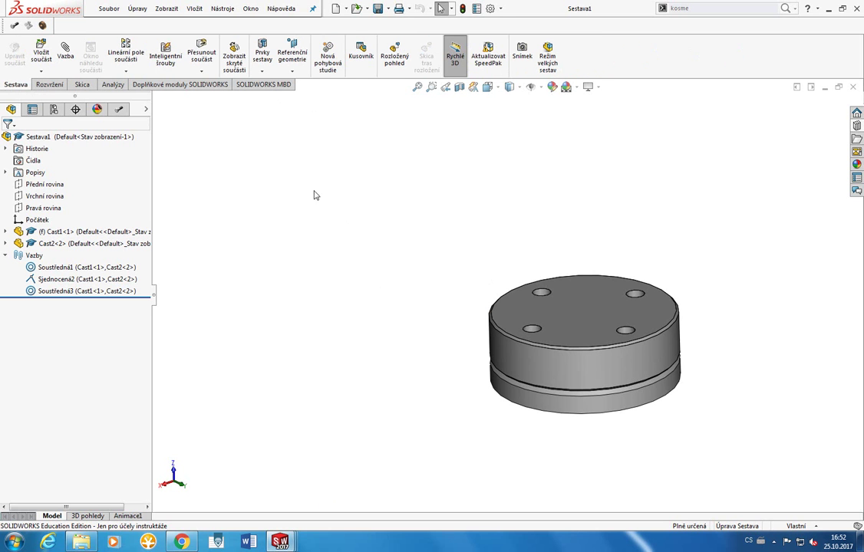
click(551, 332)
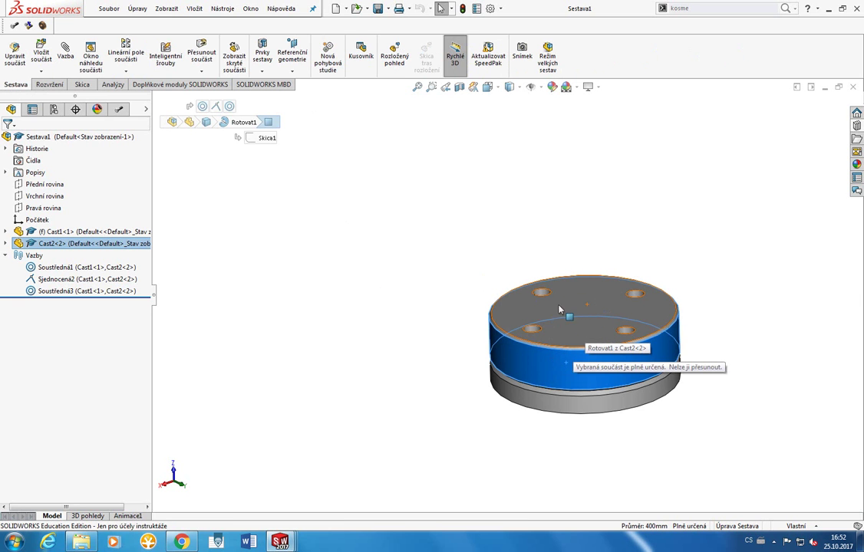
click(40, 51)
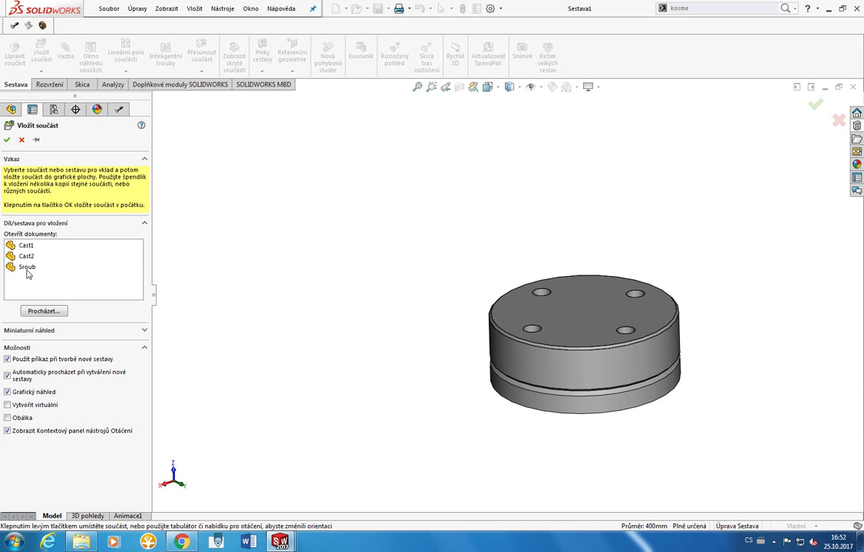
click(27, 268)
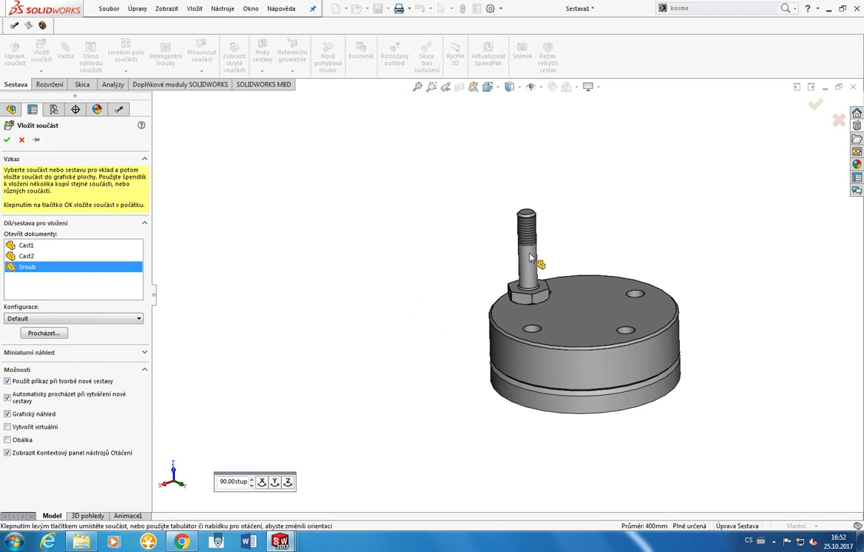
Step: Place the bolt above the top disc and rotate it nearly upright
click(524, 220)
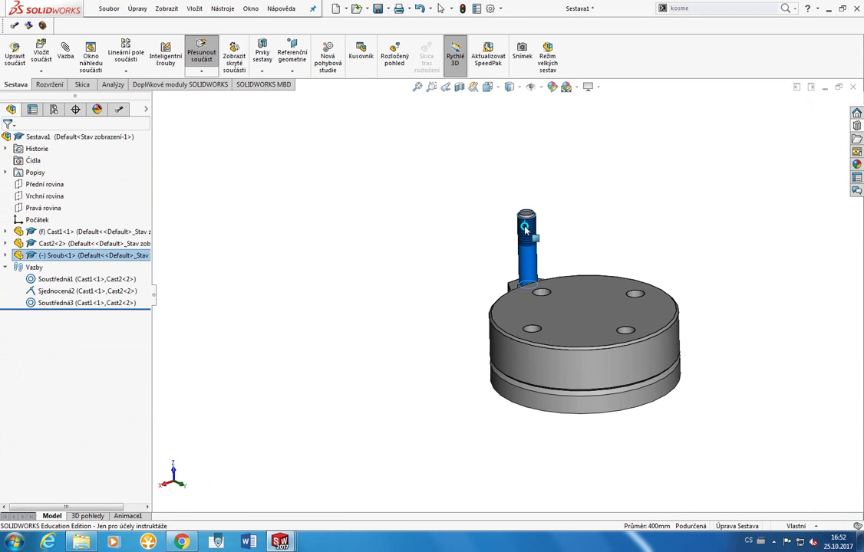
click(442, 232)
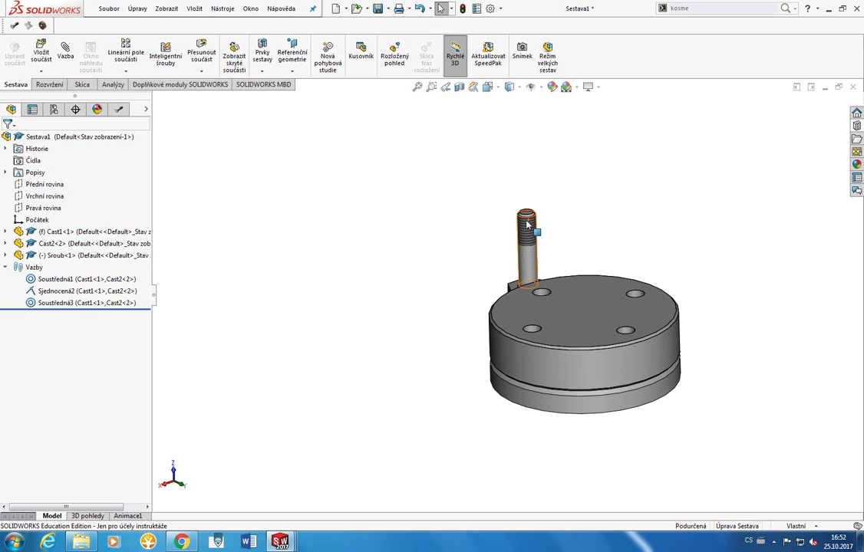
click(527, 223)
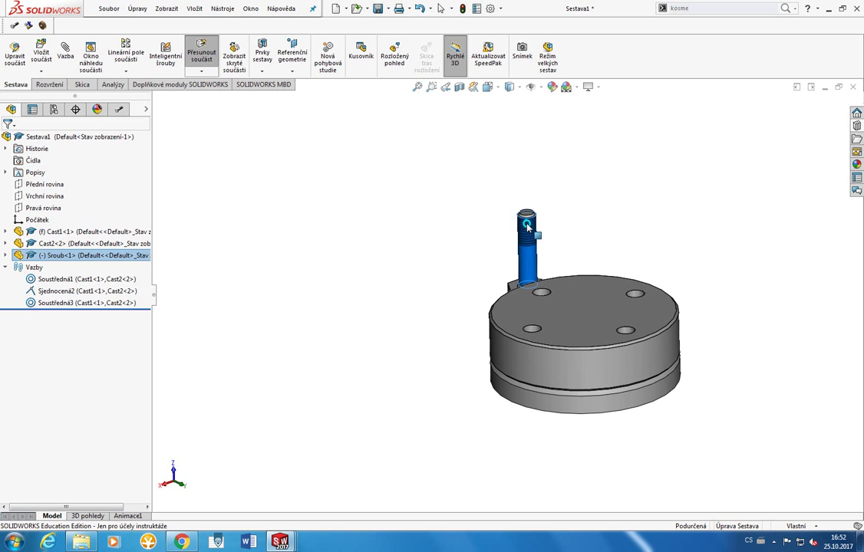
right_drag(527, 224, 503, 551)
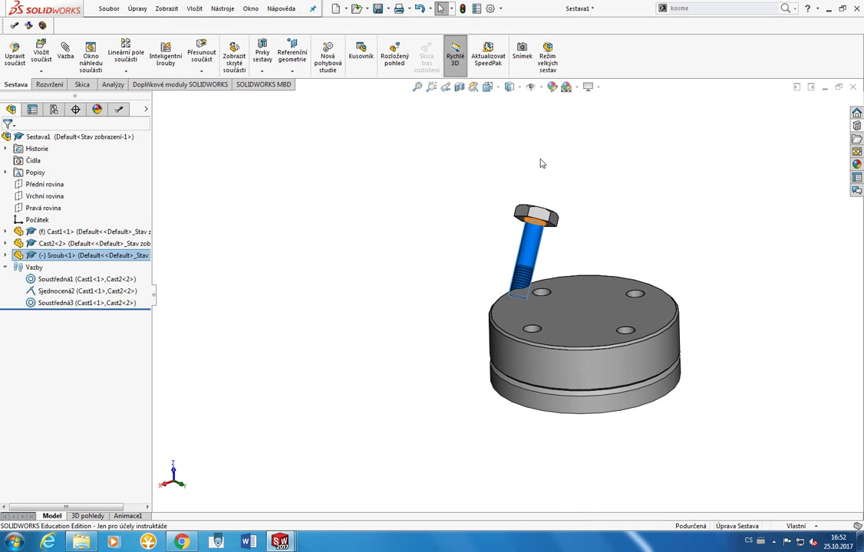
right_drag(459, 247, 481, 272)
click(664, 235)
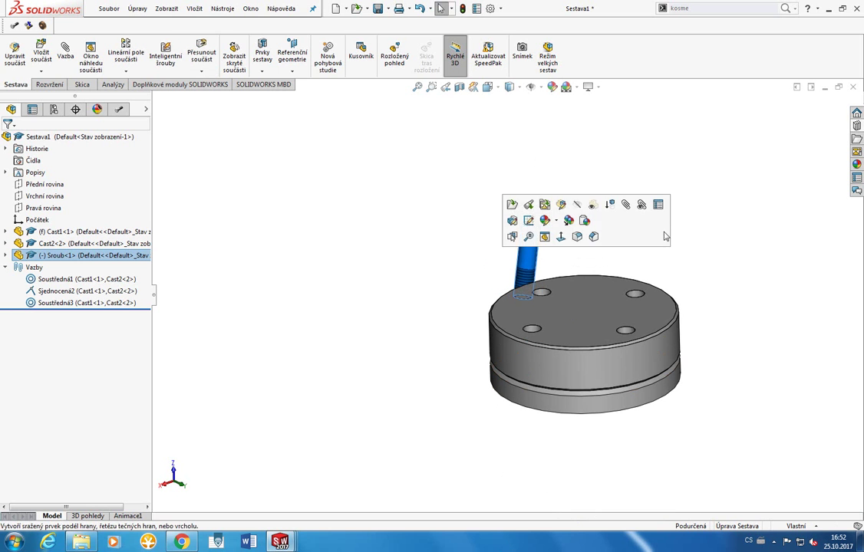
Step: Mate the bolt's shank concentric with a hole in the top disc
scroll(598, 250, down, 4)
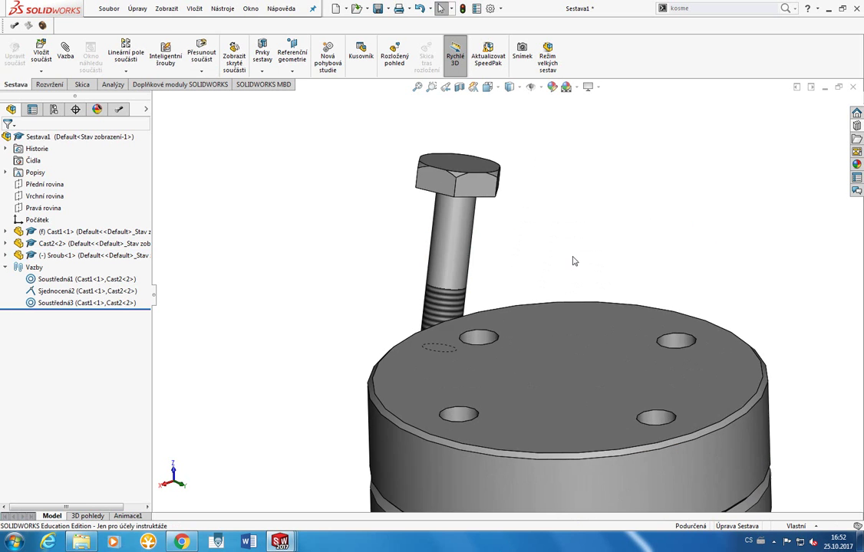
click(465, 270)
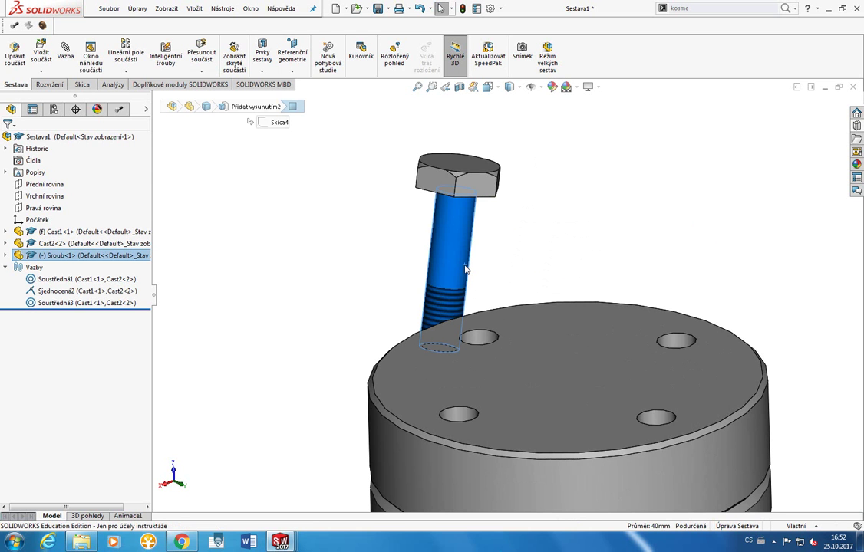
ctrl+click(479, 339)
click(544, 329)
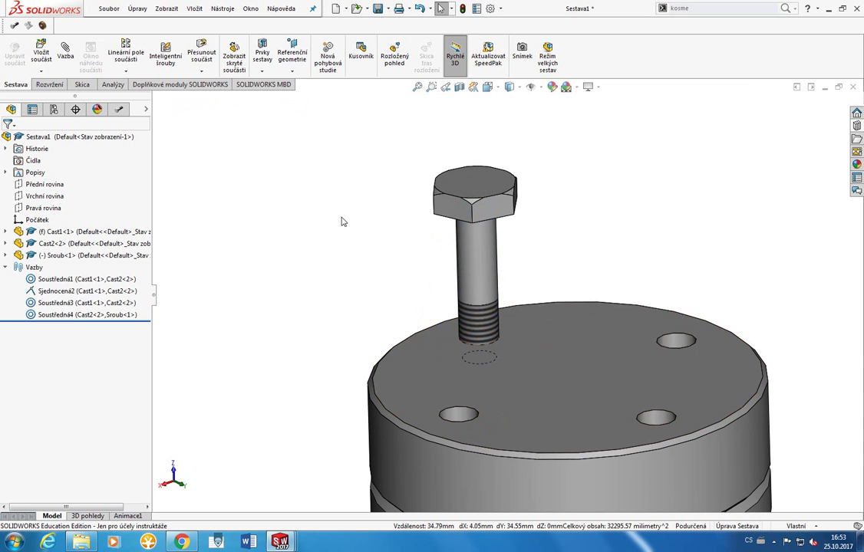
Step: Add a coincident mate seating the bolt head's underside on the top disc's face
mouse_move(343, 220)
middle_down()
mouse_move(328, 144)
mouse_move(308, 127)
middle_up()
click(470, 192)
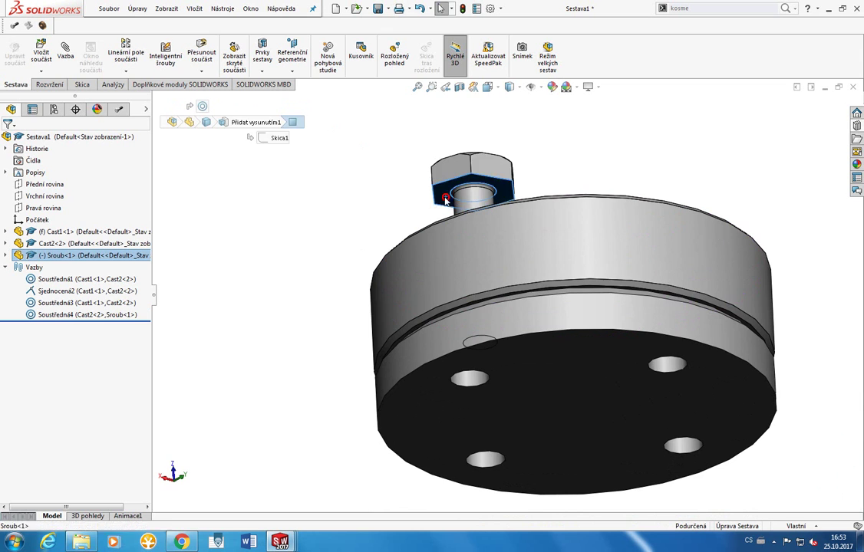
middle_drag(386, 203, 391, 290)
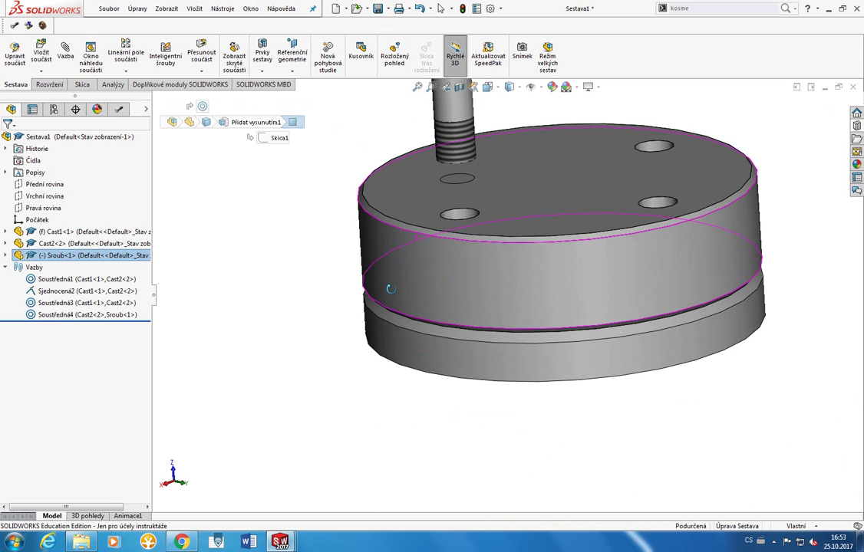
click(406, 198)
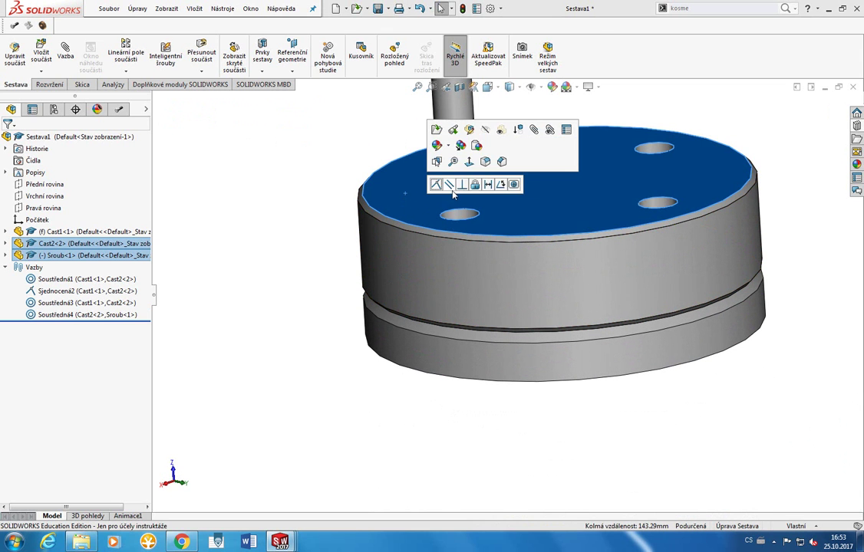
click(435, 185)
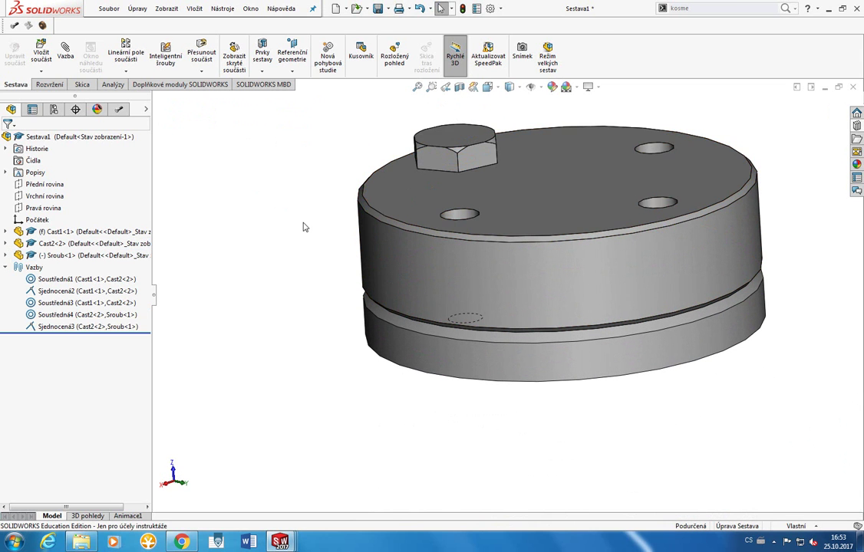
mouse_move(302, 226)
middle_down()
mouse_move(309, 172)
mouse_move(362, 196)
mouse_move(372, 218)
mouse_move(341, 272)
mouse_move(318, 353)
mouse_move(372, 232)
middle_up()
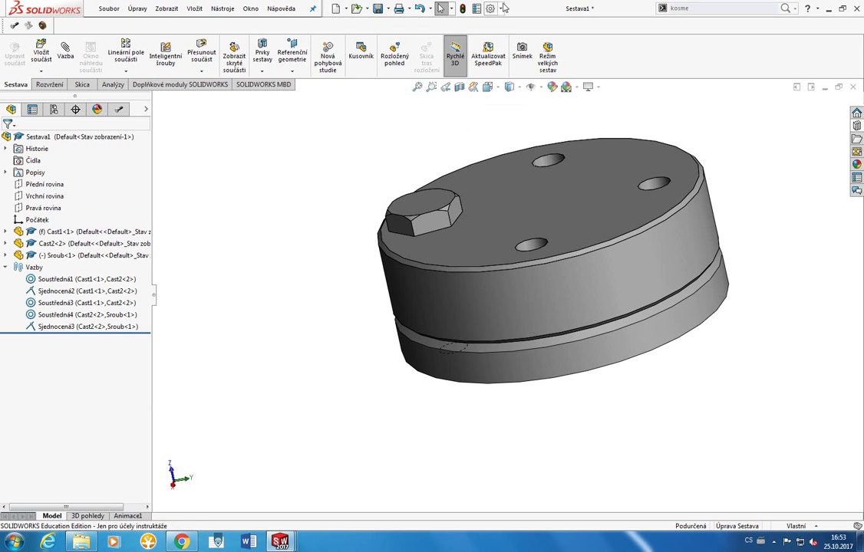
Step: Section the assembly on the Top Plane offset to -138 mm to reveal the bolt
click(459, 86)
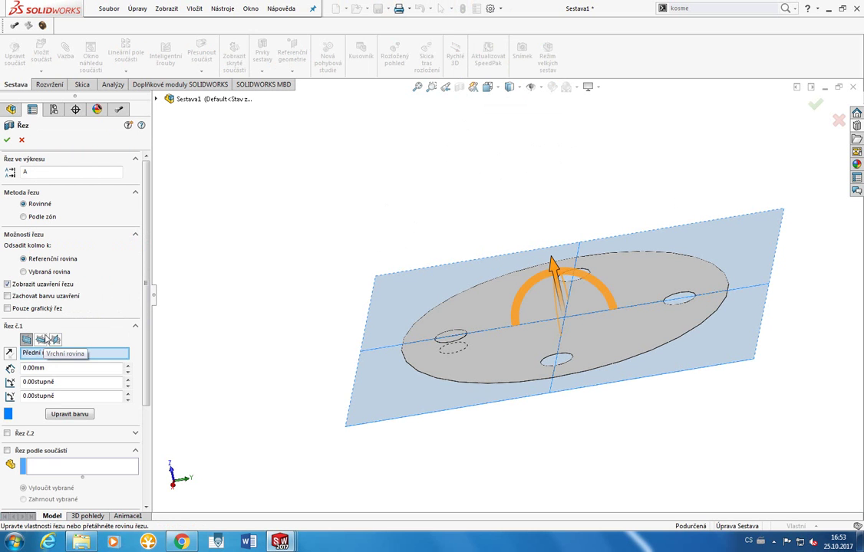
click(43, 339)
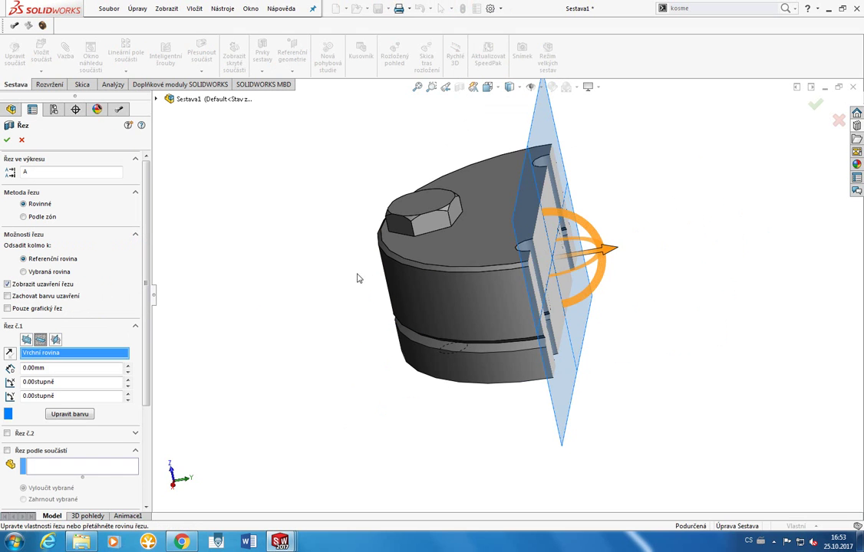
drag(607, 253, 497, 281)
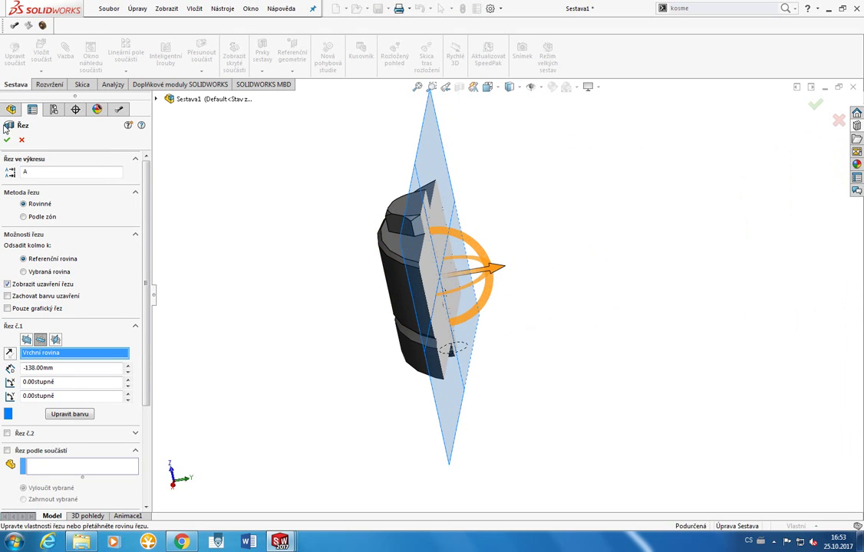
mouse_move(264, 232)
middle_down()
mouse_move(255, 187)
mouse_move(210, 222)
middle_up()
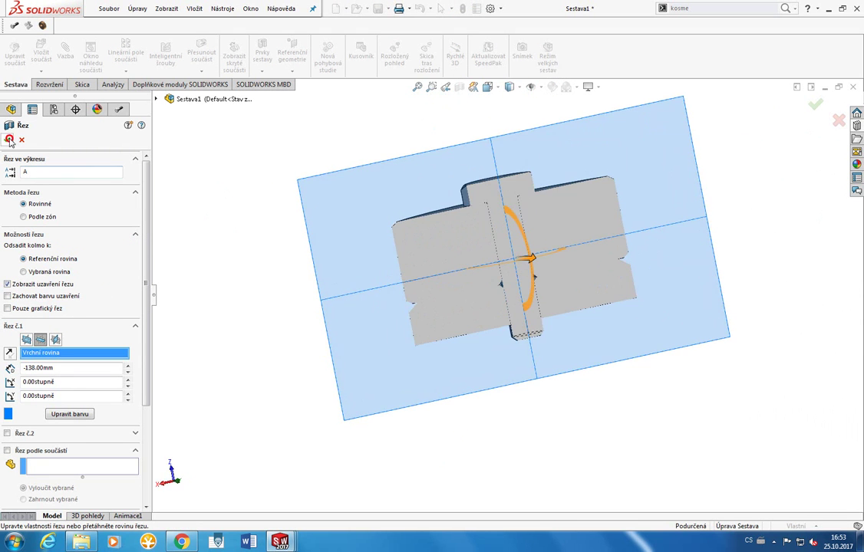
key(Escape)
scroll(517, 224, down, 5)
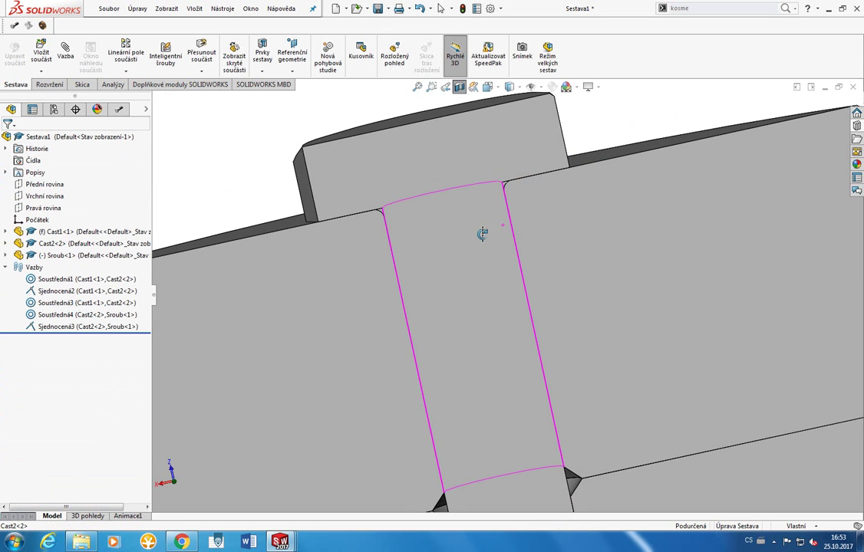
Step: Orbit to an isometric view, turn off the section cut, and start Insert Component
scroll(497, 178, down, 3)
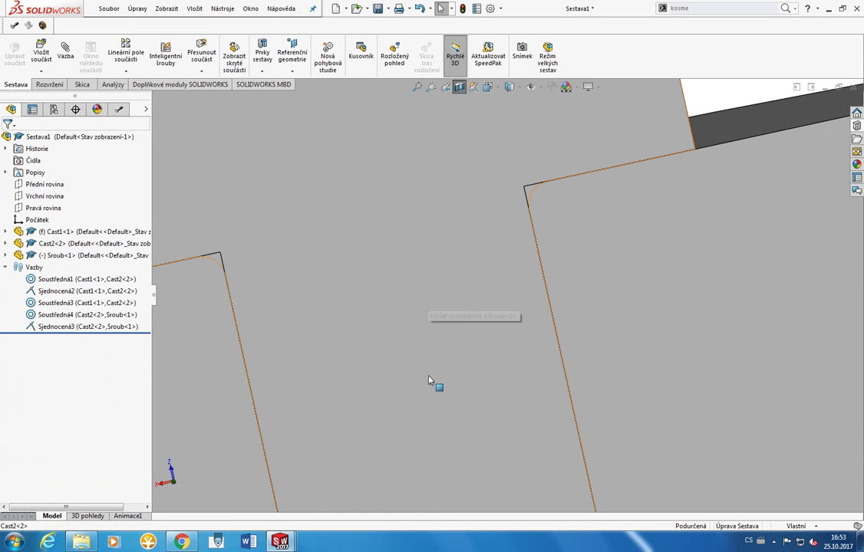
scroll(710, 115, up, 3)
scroll(657, 241, up, 5)
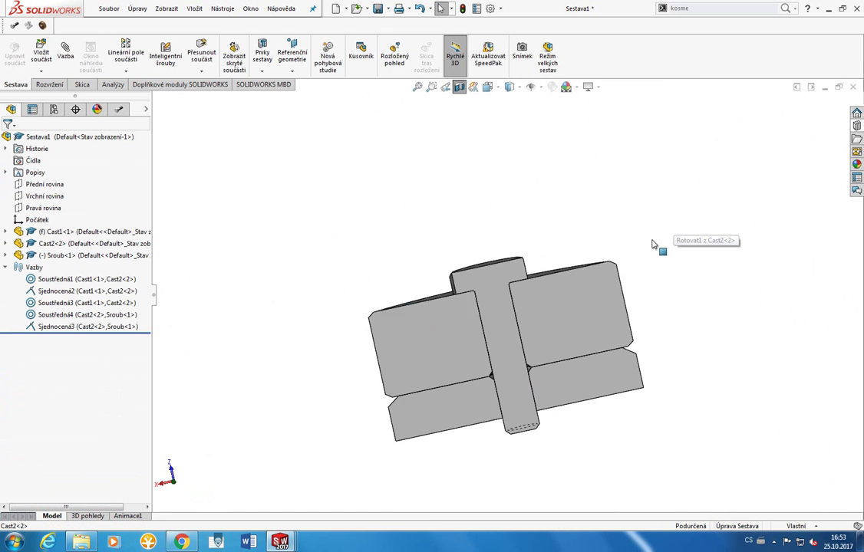
scroll(648, 245, up, 2)
mouse_move(648, 245)
middle_down()
mouse_move(701, 294)
mouse_move(744, 213)
mouse_move(766, 288)
middle_up()
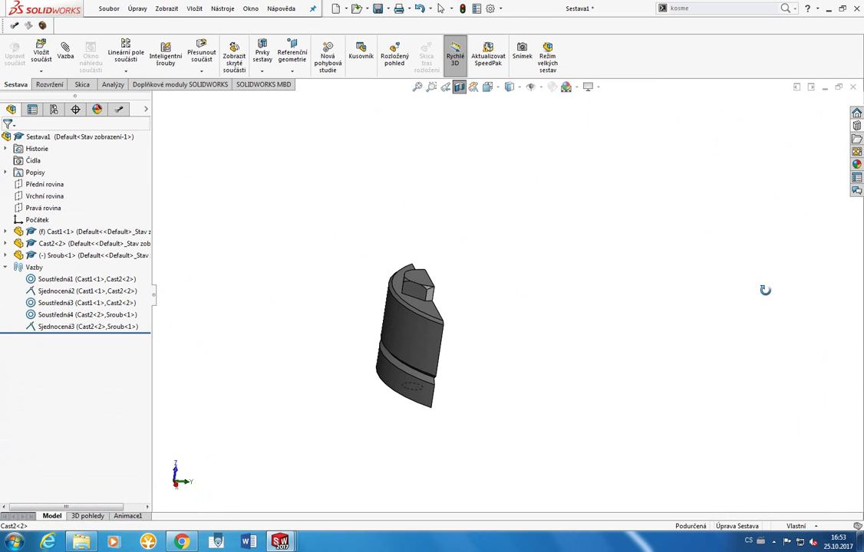
click(459, 88)
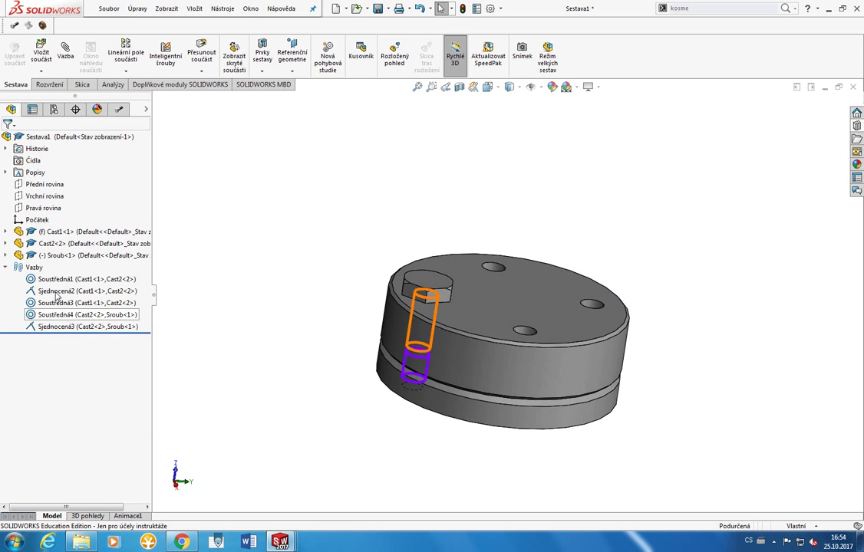
click(40, 51)
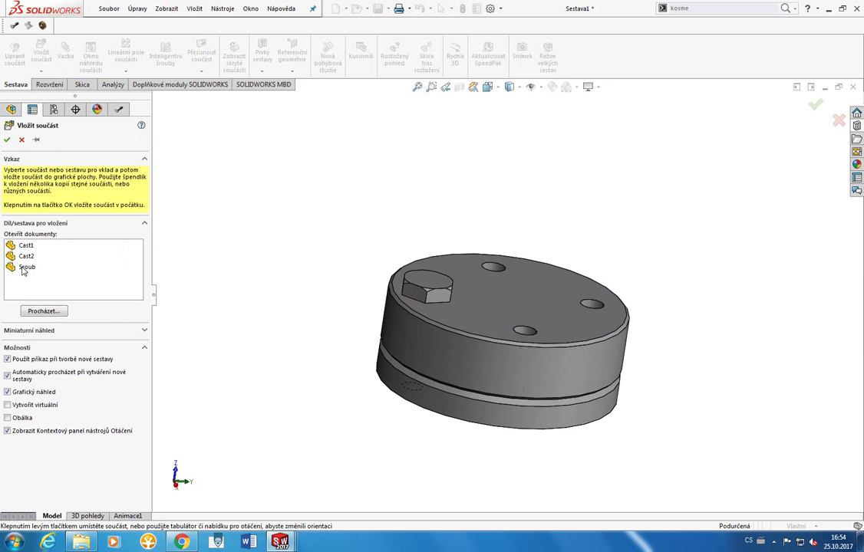
Step: Cancel the insertion and drag a copy of the bolt above the top disc
key(Escape)
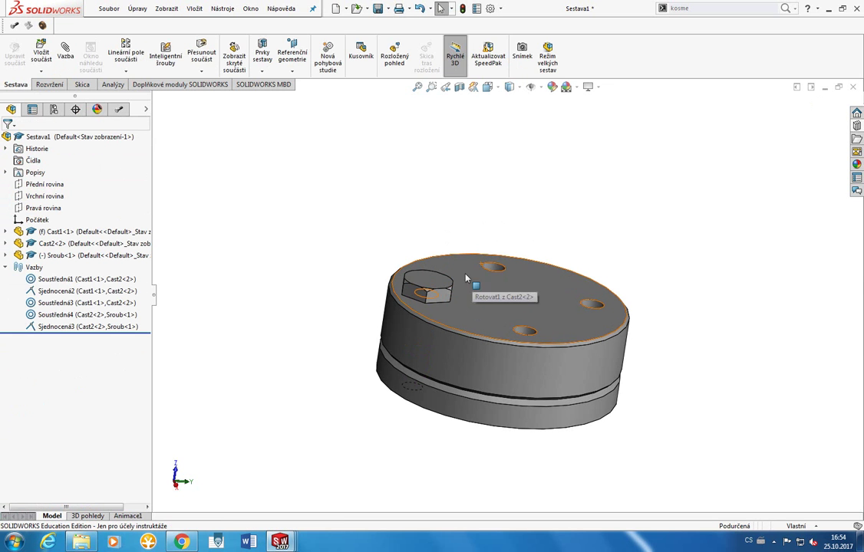
click(111, 85)
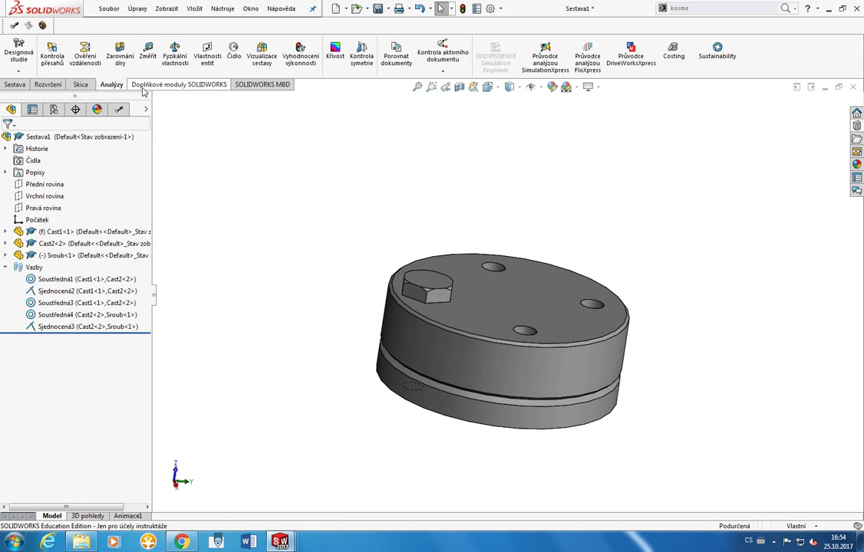
mouse_move(435, 286)
mouse_down()
mouse_move(497, 275)
mouse_move(420, 262)
mouse_up()
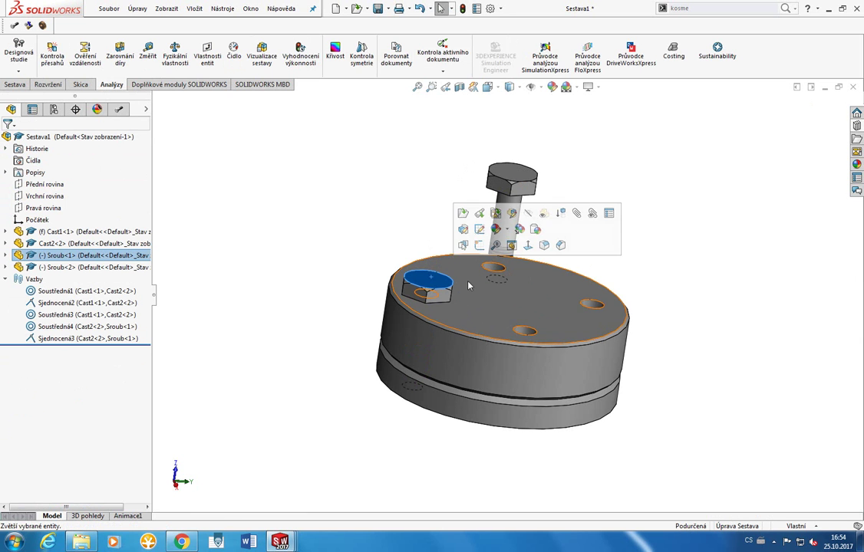
Step: Browse the CommandManager tabs, then open the component pattern list under Sestava
click(179, 84)
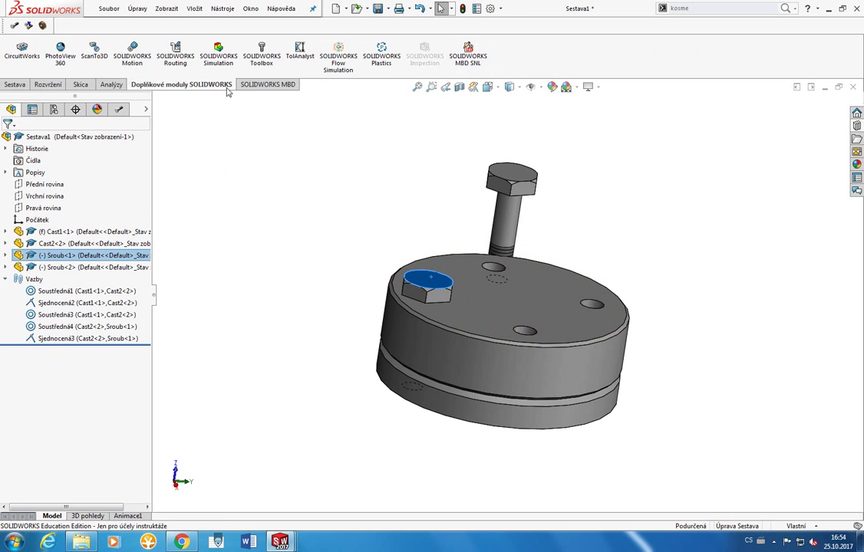
click(263, 84)
click(83, 86)
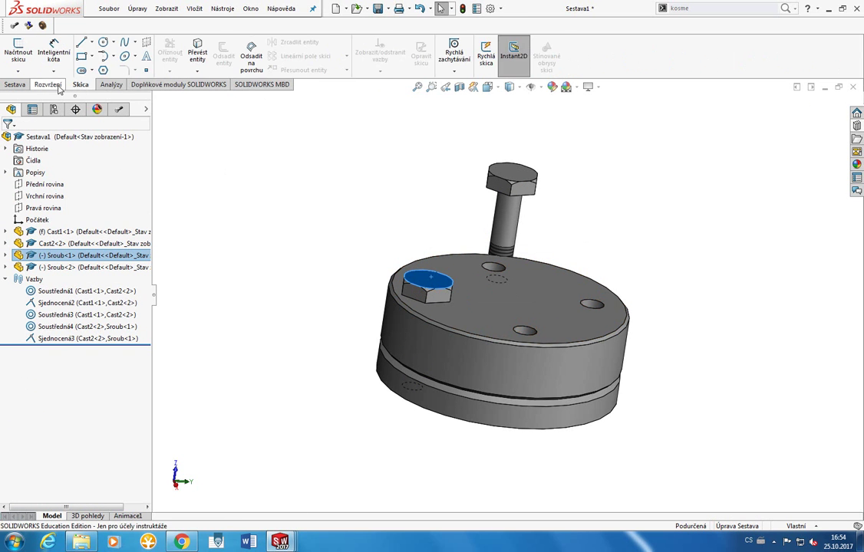
click(55, 87)
click(13, 85)
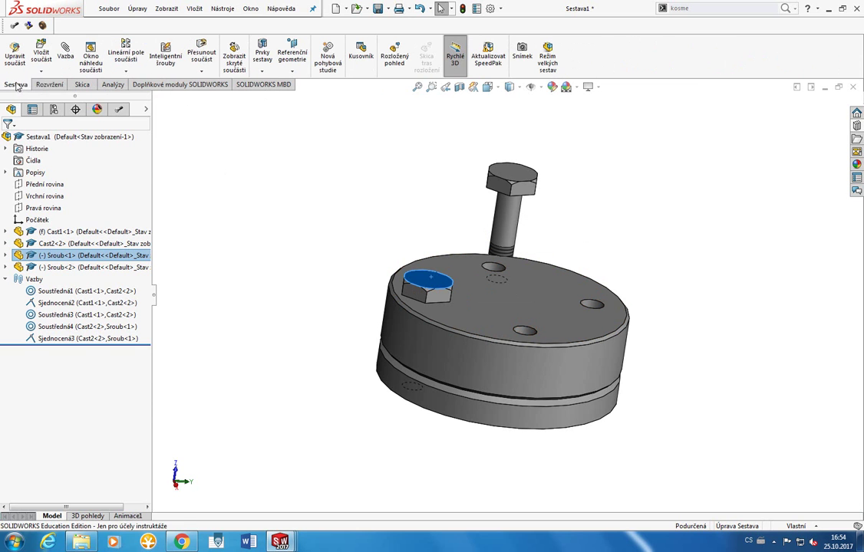
click(128, 71)
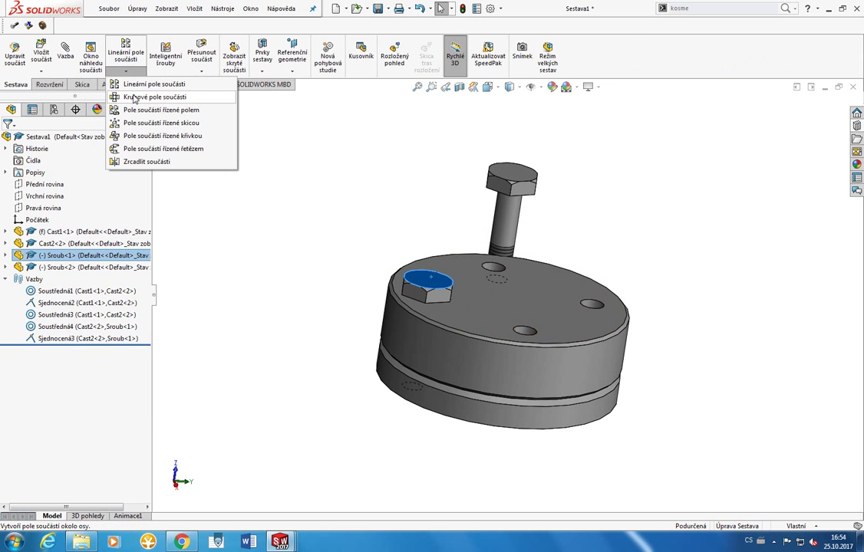
Step: Circularly pattern the bolt about the disc's top edge: 4 instances, equally spaced over 360°
click(140, 102)
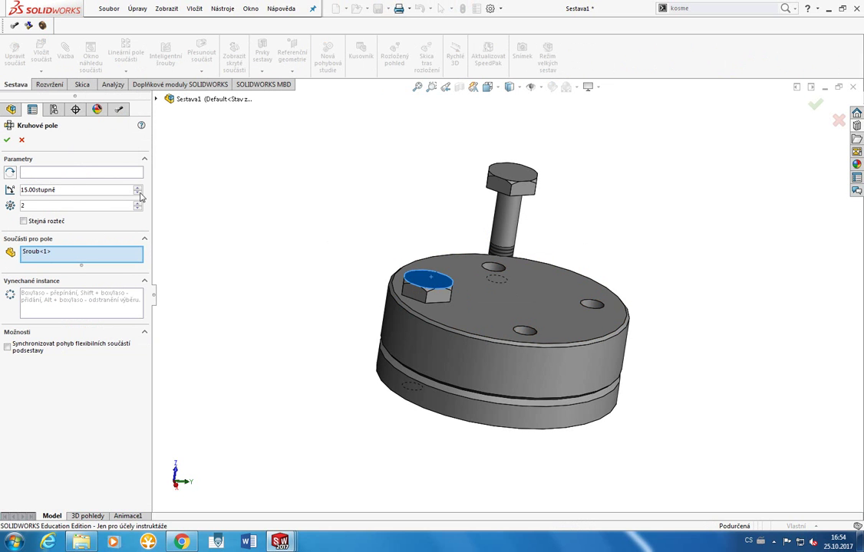
click(83, 172)
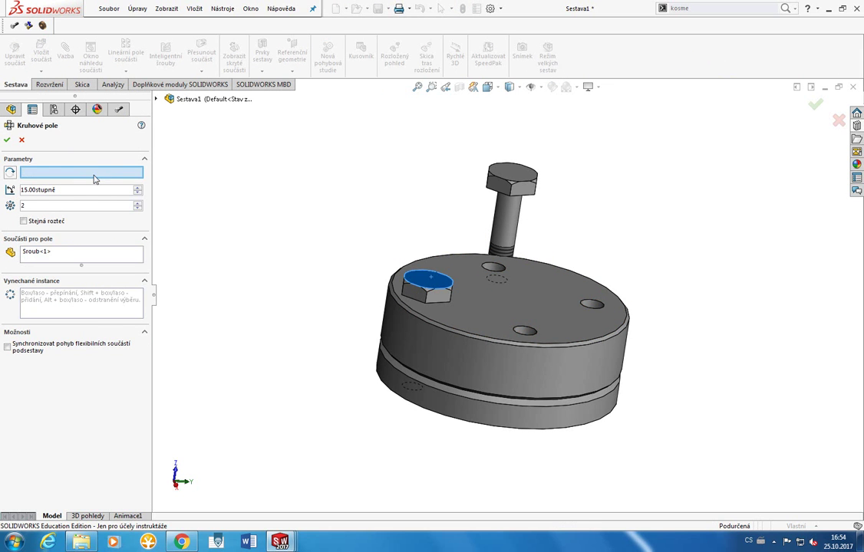
click(442, 258)
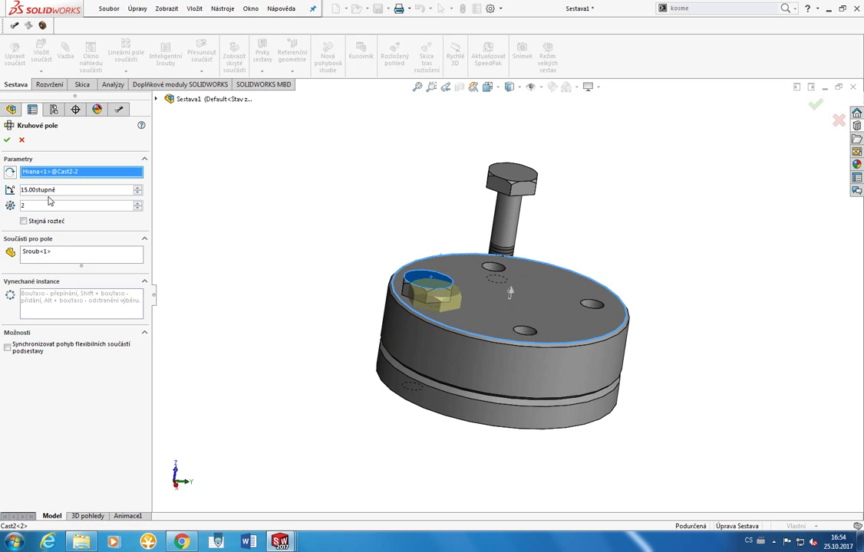
click(36, 223)
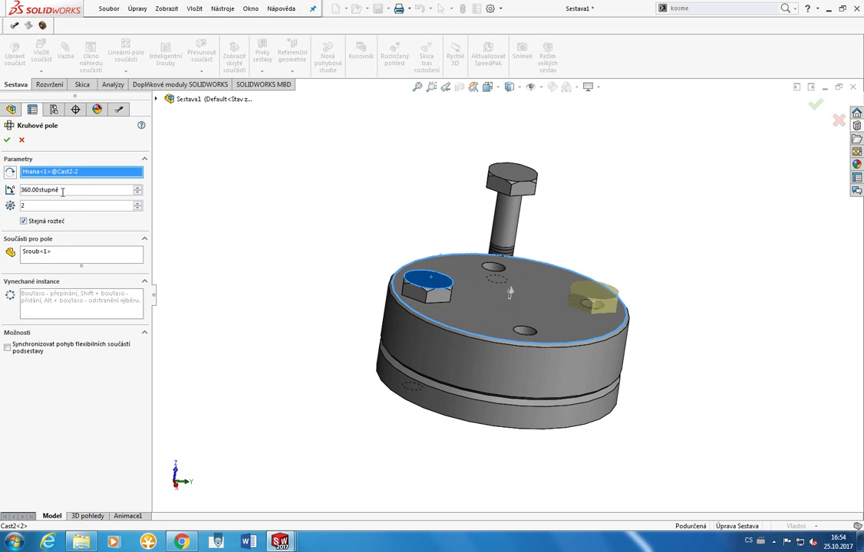
key(Tab)
text(4)
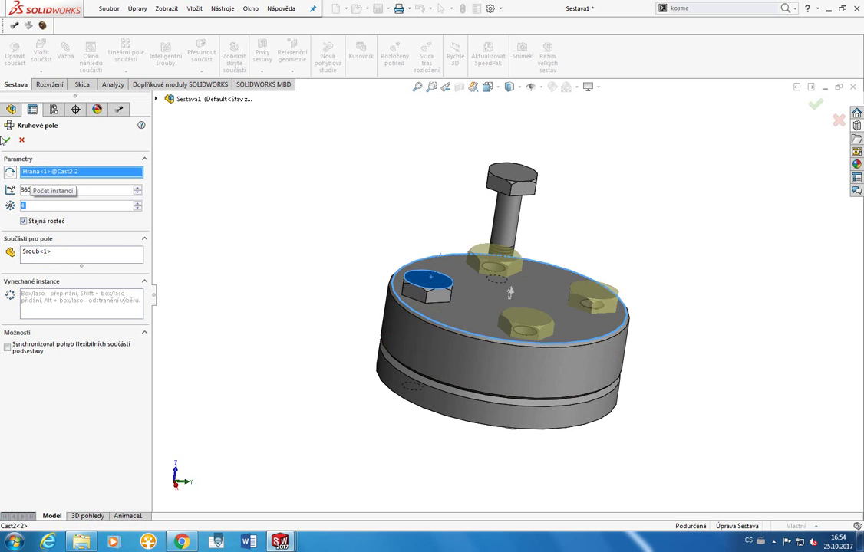
click(7, 140)
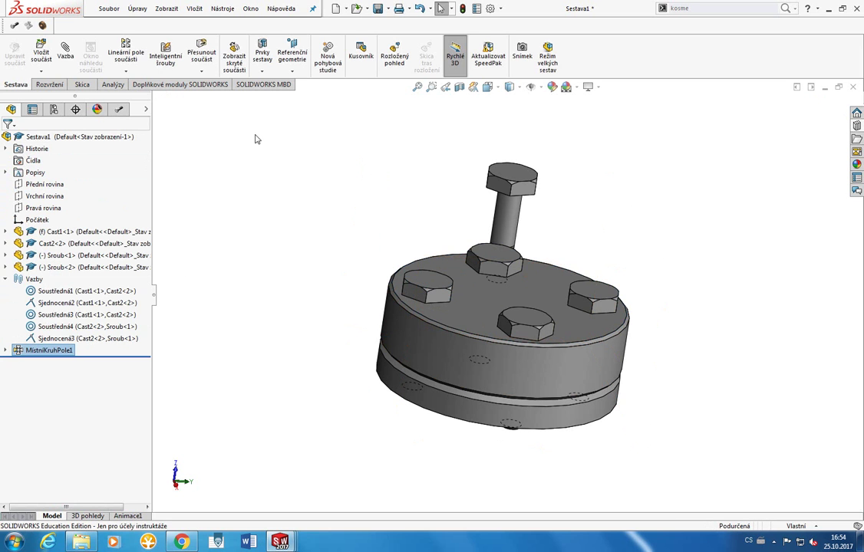
Step: Delete the raised Sroub<2> copy, undo the MistniKruhPole1 pattern, and select the original bolt
drag(521, 317, 753, 251)
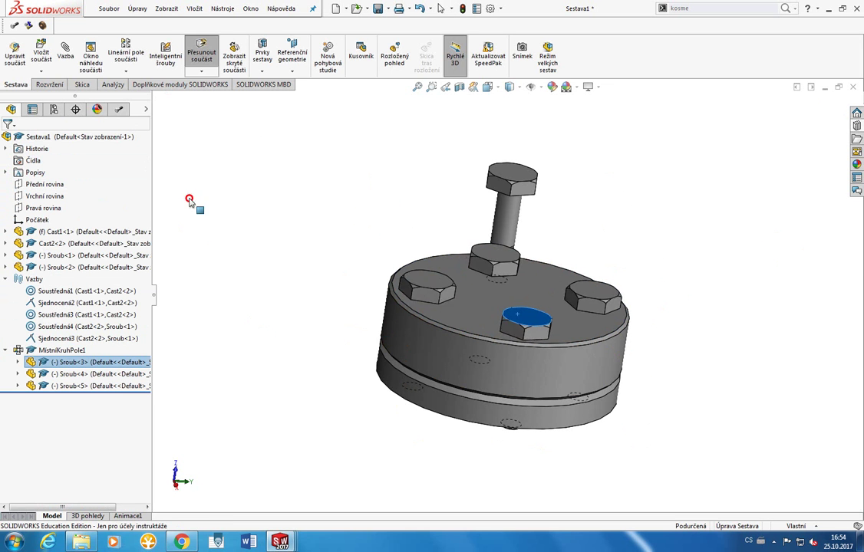
key(Escape)
key(Escape)
click(510, 215)
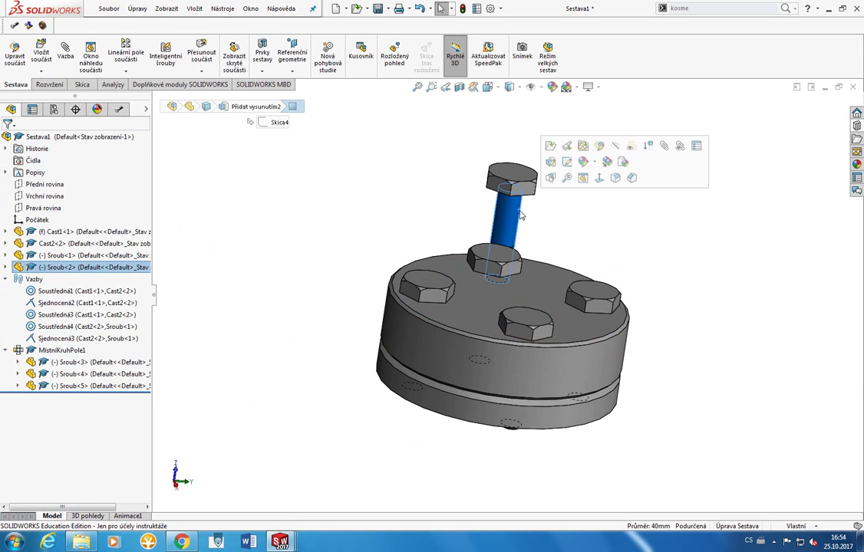
key(Delete)
key(Return)
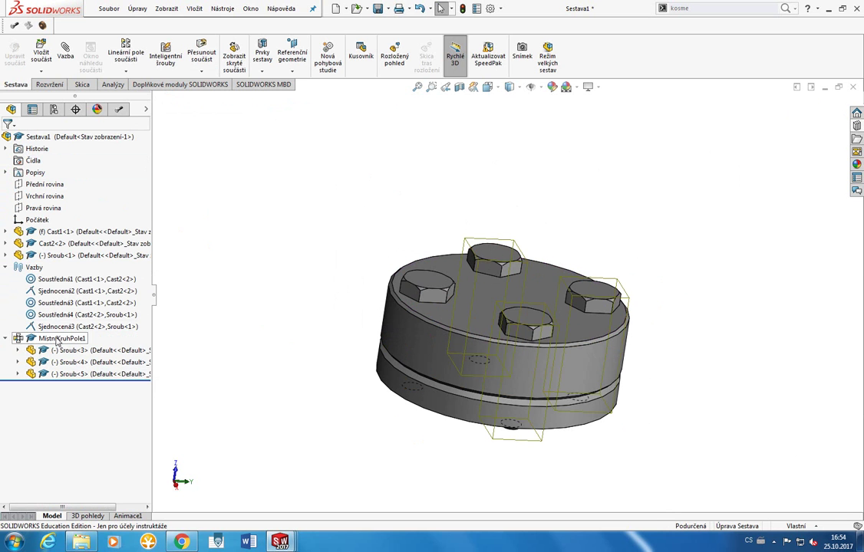
key(ctrl+z)
key(ctrl+z)
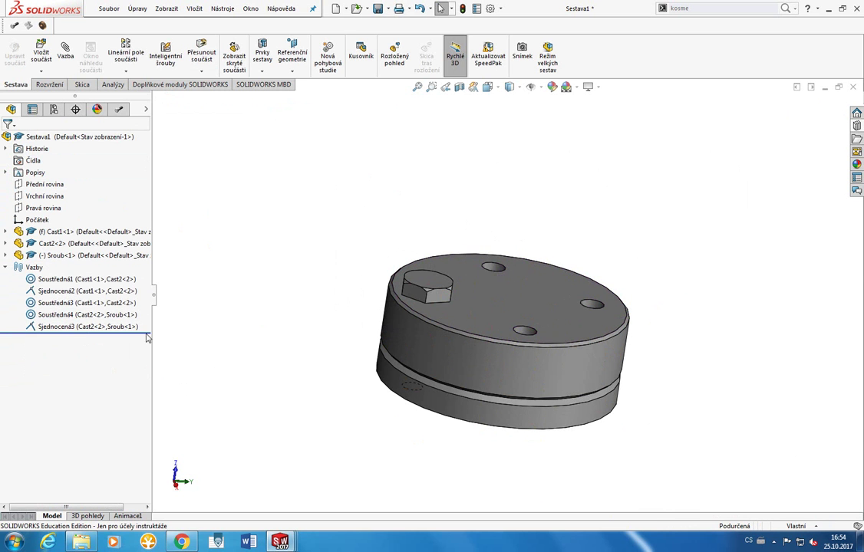
drag(429, 286, 449, 234)
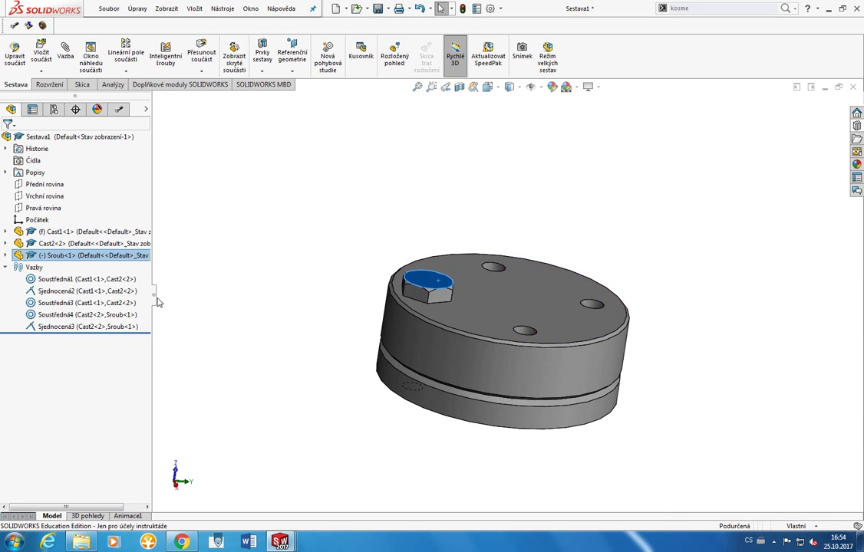
Step: Start a circular component pattern of Sroub<1> about the top disc's circular edge
click(202, 243)
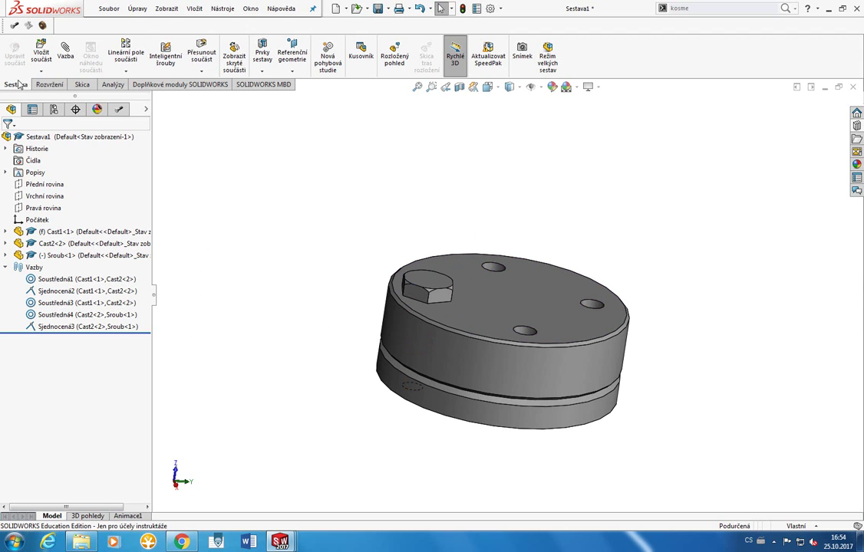
click(127, 72)
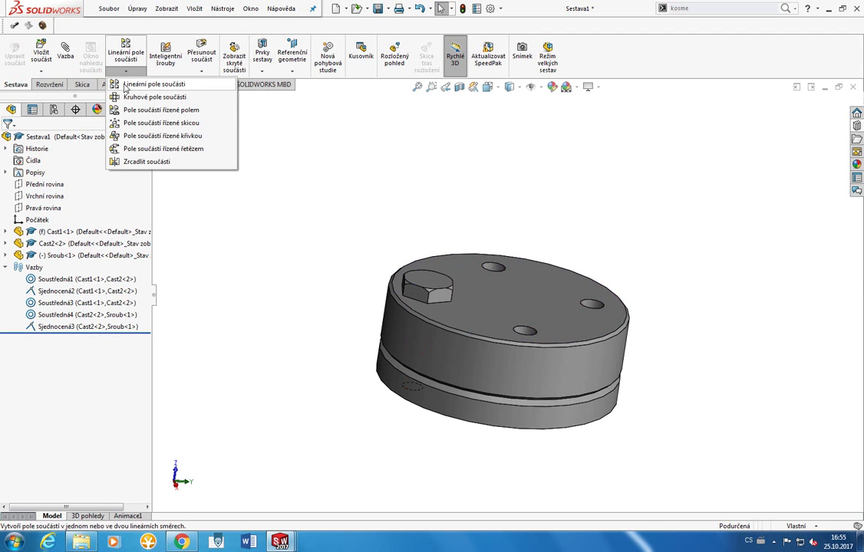
click(192, 102)
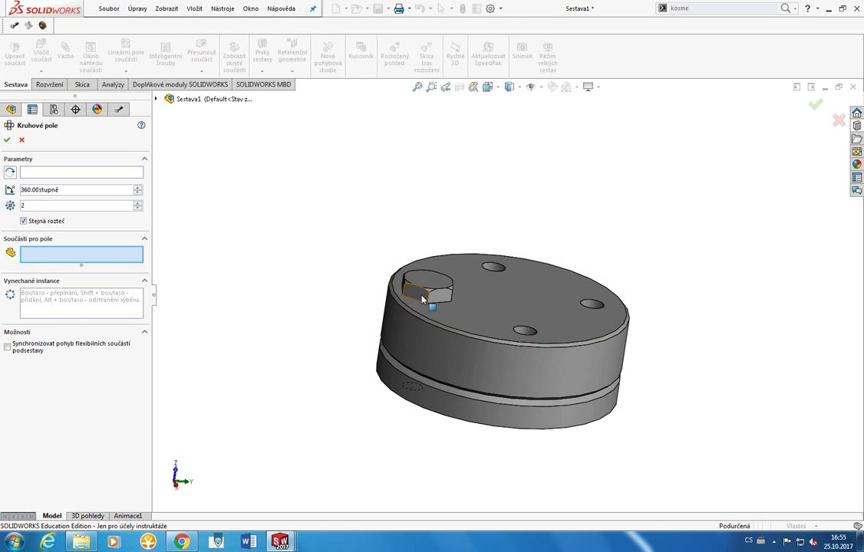
click(156, 99)
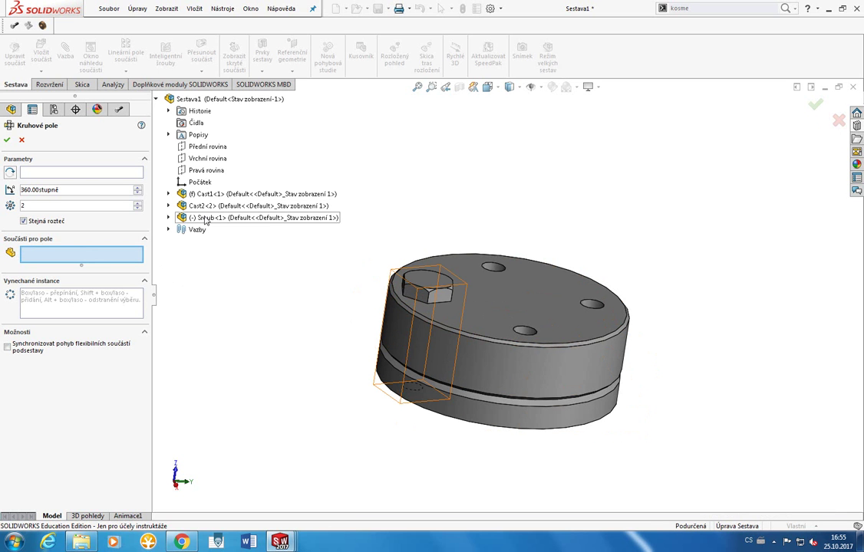
click(418, 288)
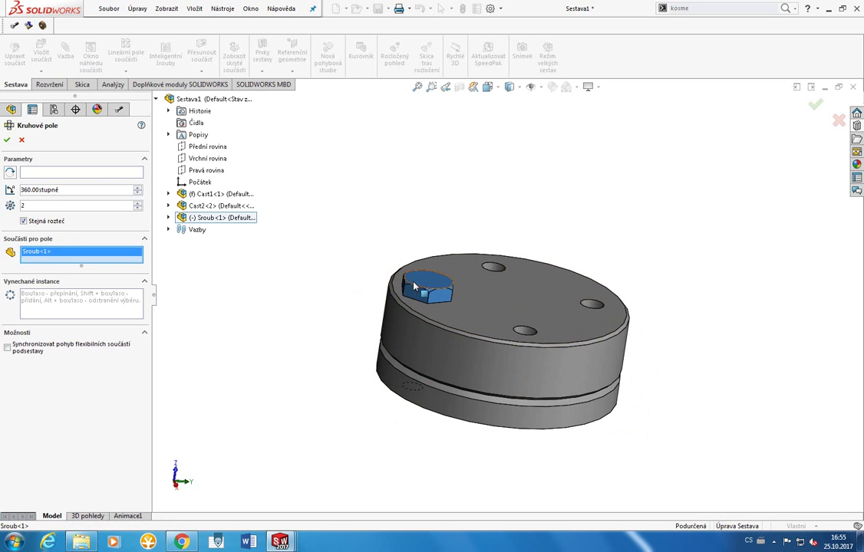
middle_drag(376, 294, 196, 361)
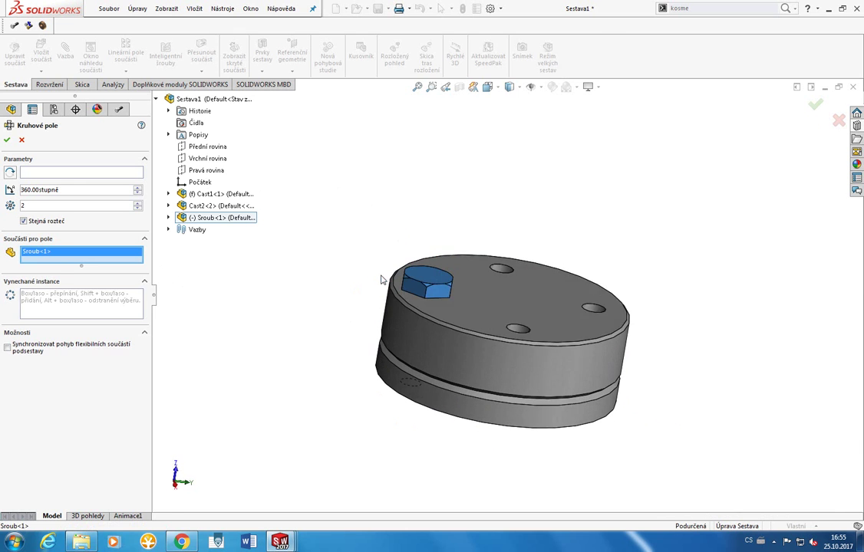
click(41, 170)
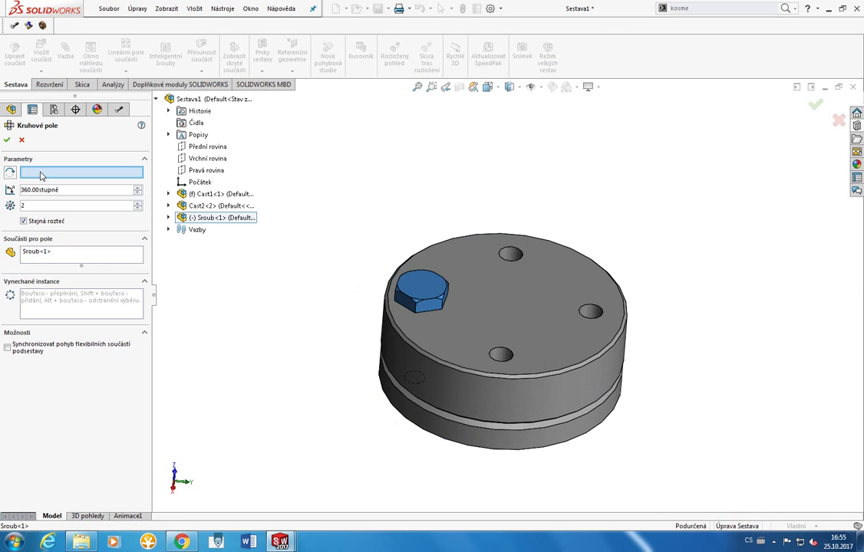
click(395, 269)
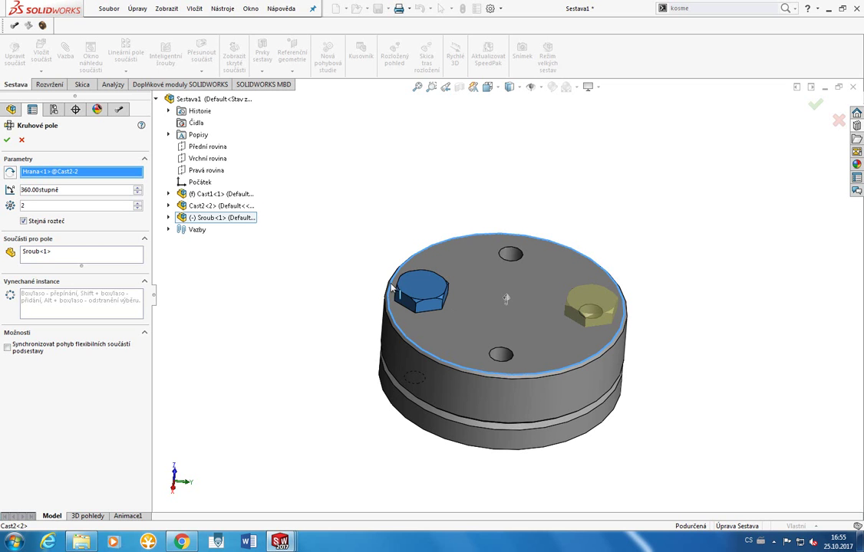
Step: Reselect the disc's outer top edge as the circular pattern axis
click(623, 309)
click(598, 308)
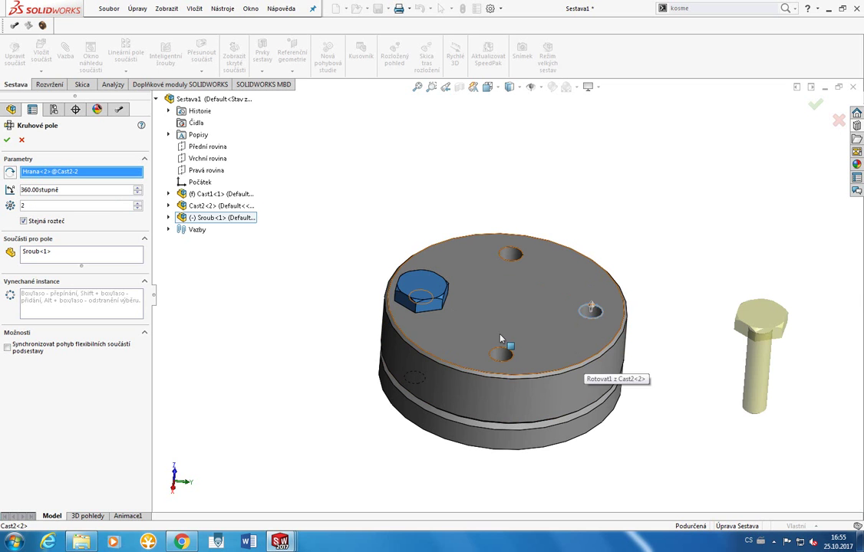
scroll(380, 246, down, 5)
scroll(442, 274, up, 5)
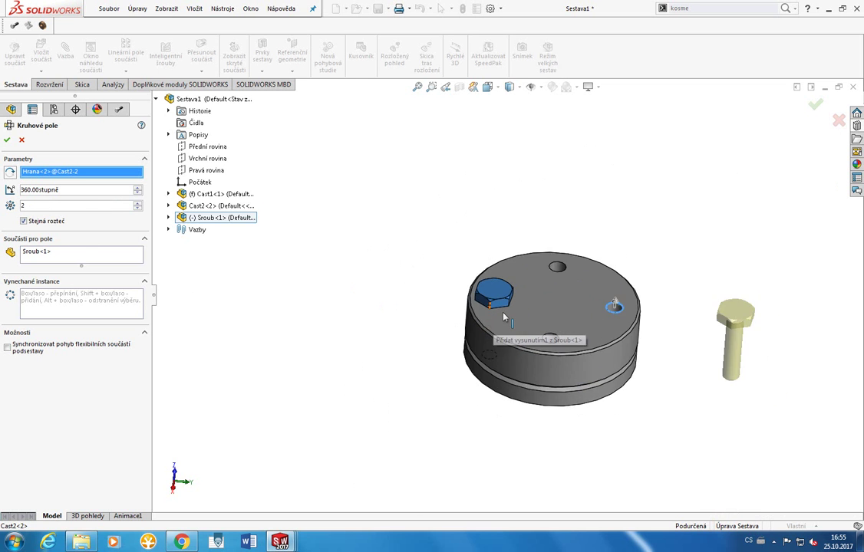
scroll(442, 274, up, 3)
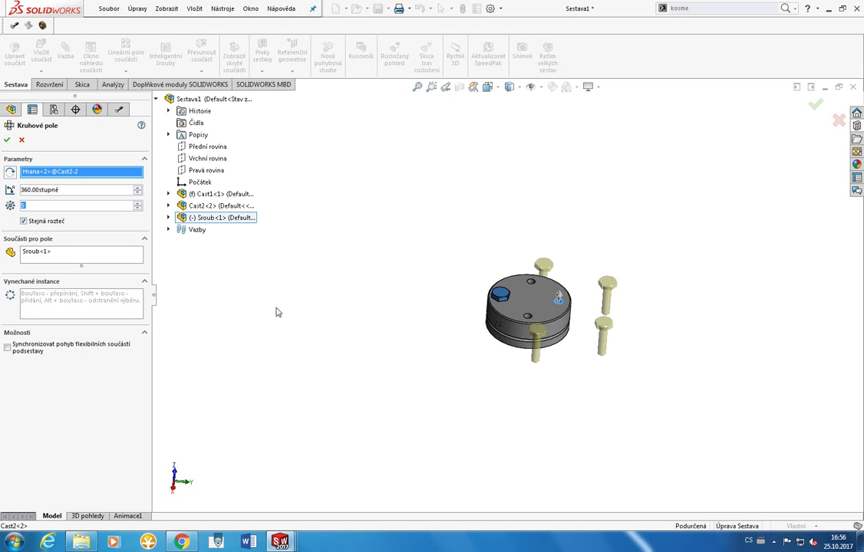
scroll(604, 342, down, 1)
scroll(460, 284, down, 3)
click(452, 282)
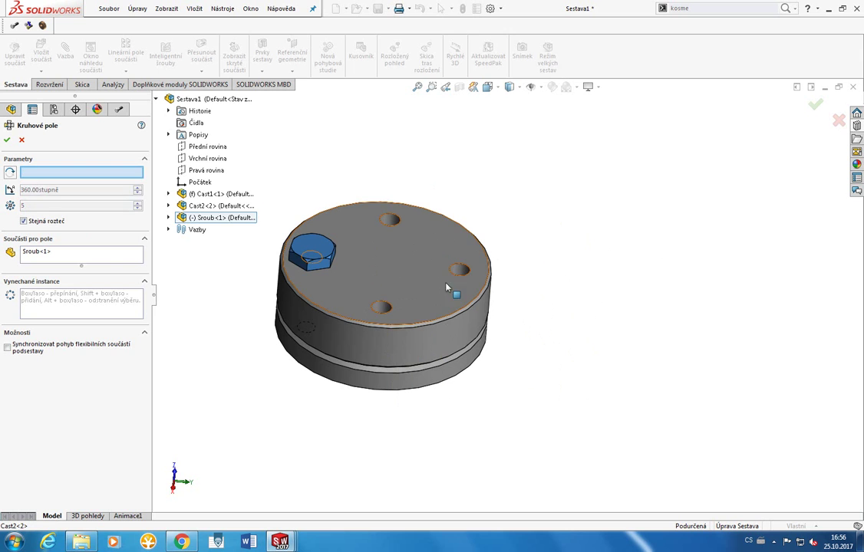
click(448, 315)
Step: Set 4 equally spaced instances over 360° and confirm the pattern
key(Tab)
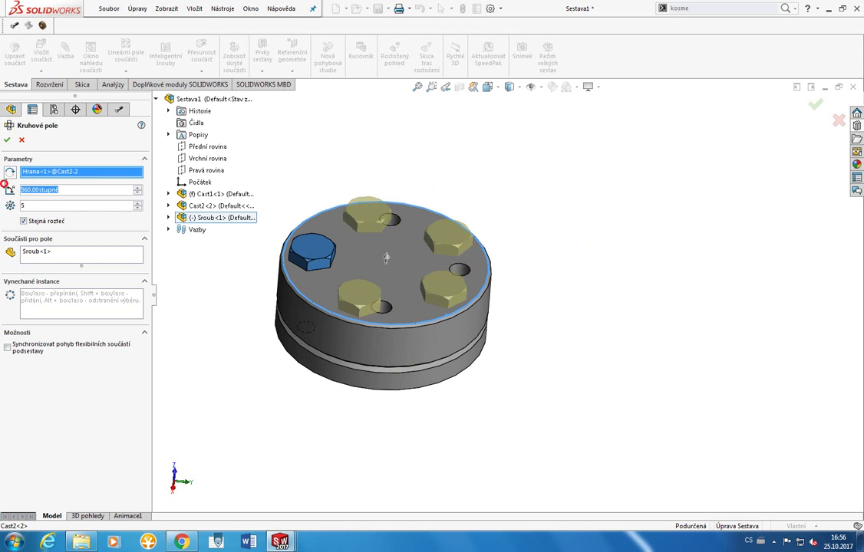
key(Tab)
text(4)
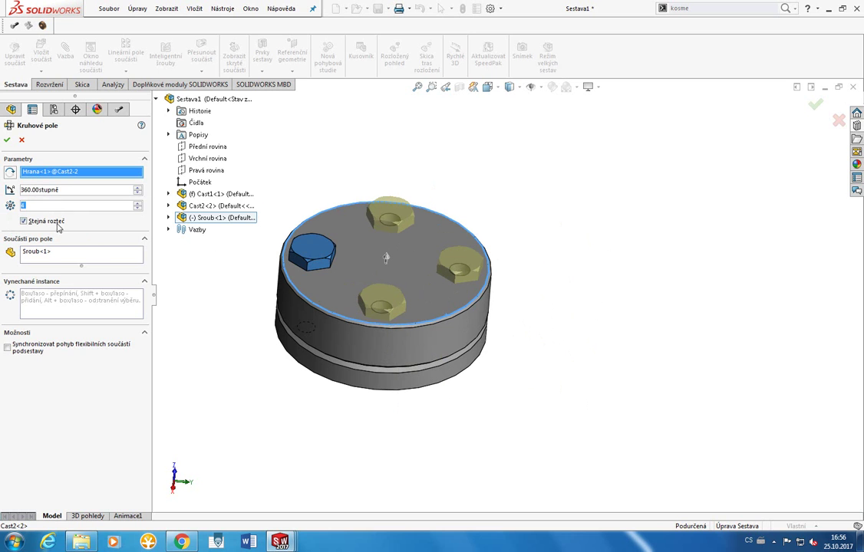
click(7, 140)
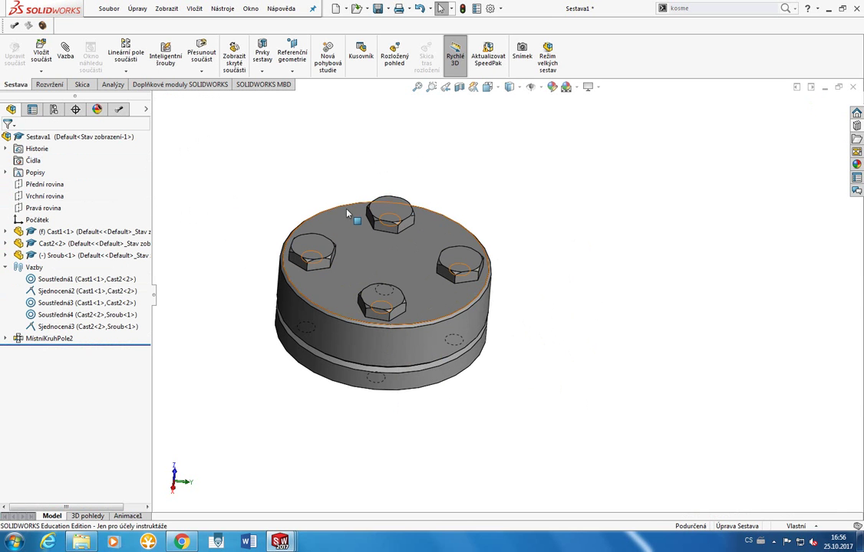
Step: Orbit around the bolts, test moving a patterned bolt, then switch to the Normal To top view
mouse_move(475, 177)
middle_down()
mouse_move(353, 247)
mouse_move(396, 270)
middle_up()
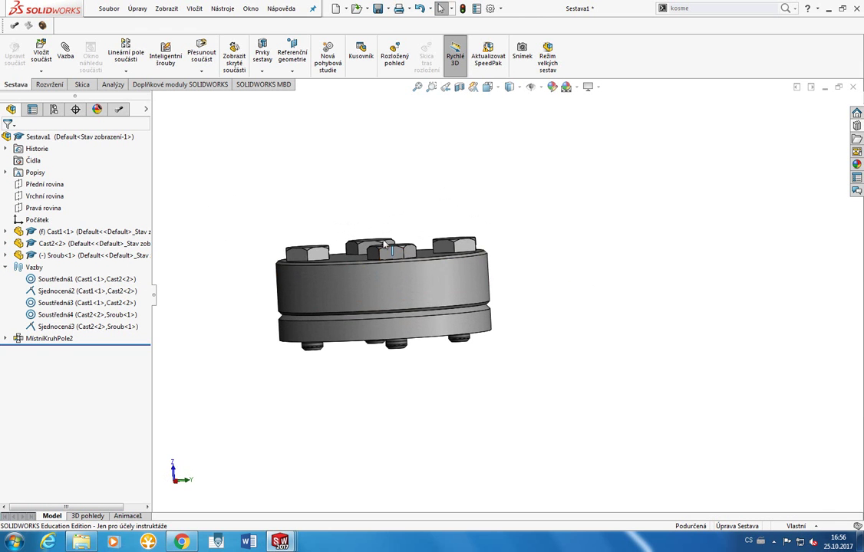
middle_drag(345, 227, 378, 278)
drag(445, 303, 357, 127)
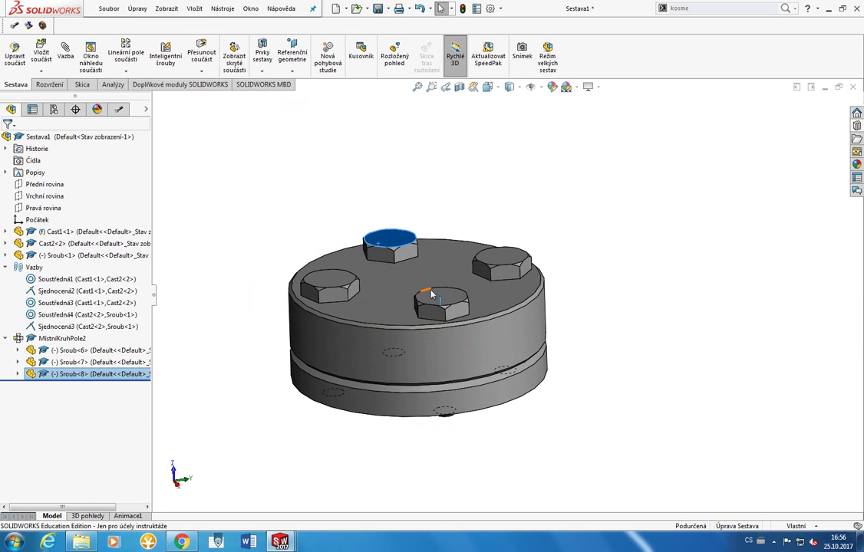
click(463, 208)
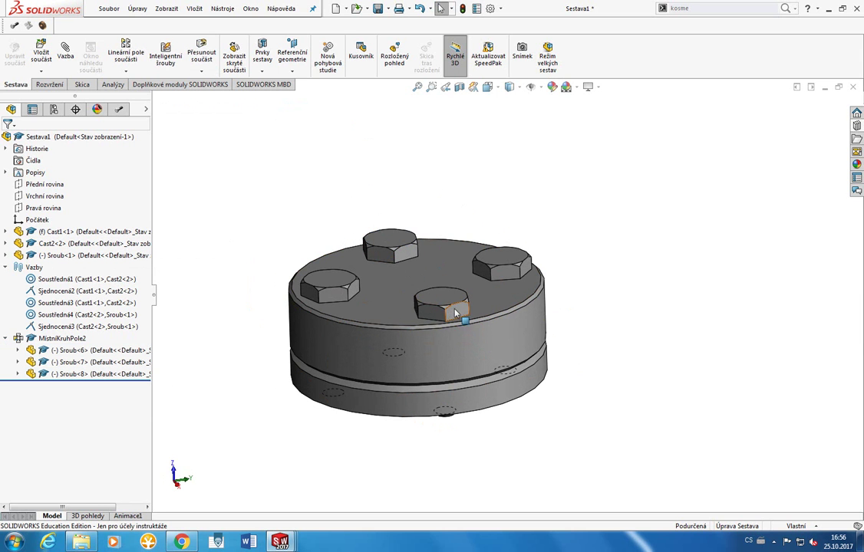
mouse_move(445, 301)
mouse_down()
mouse_move(353, 251)
mouse_move(492, 304)
mouse_up()
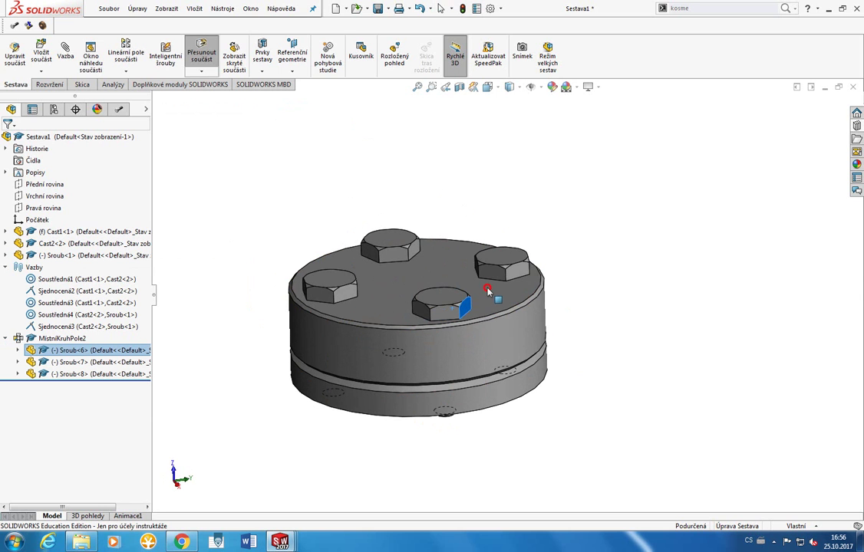
key(Escape)
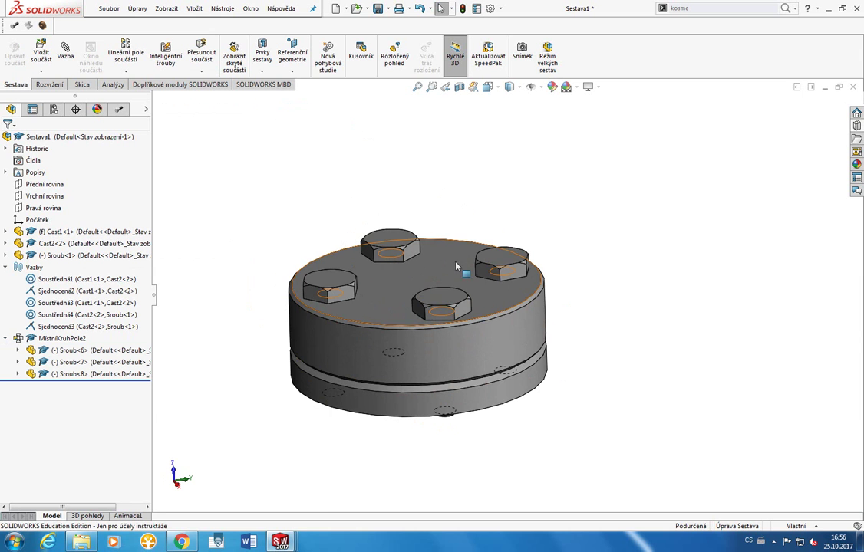
key(space)
click(470, 215)
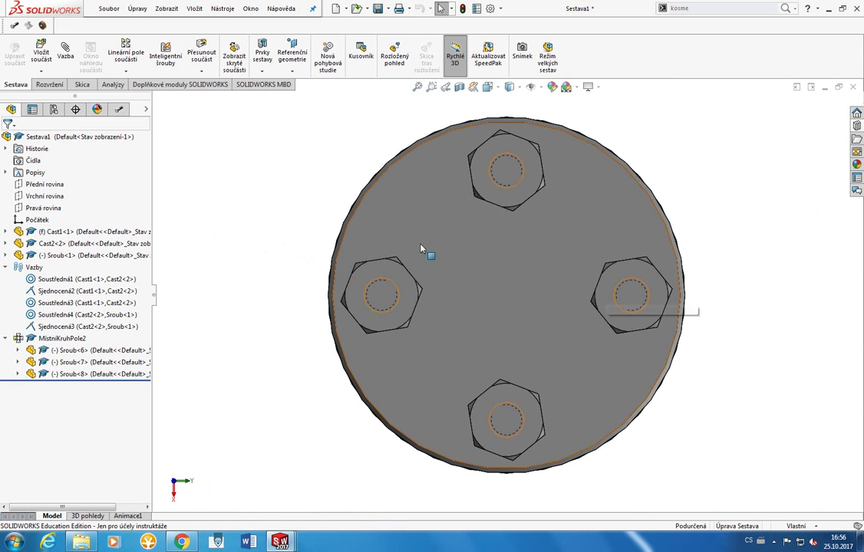
Step: Select the four bolt flats for a mate, then close the mate settings without adding one
middle_drag(430, 285, 392, 296)
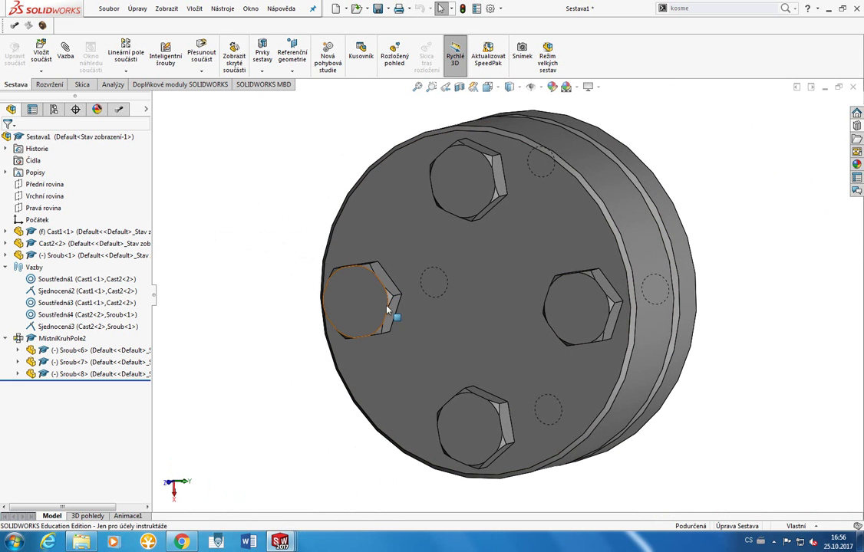
click(390, 290)
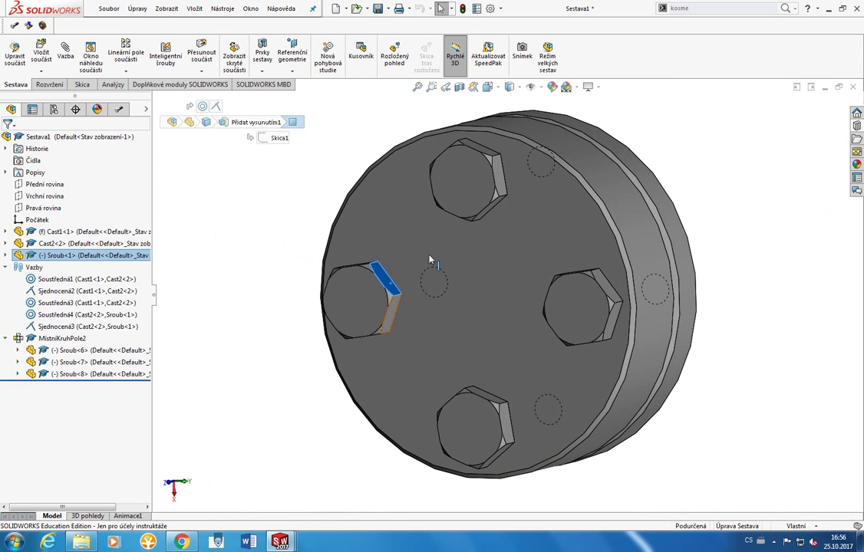
ctrl+click(499, 177)
ctrl+click(597, 277)
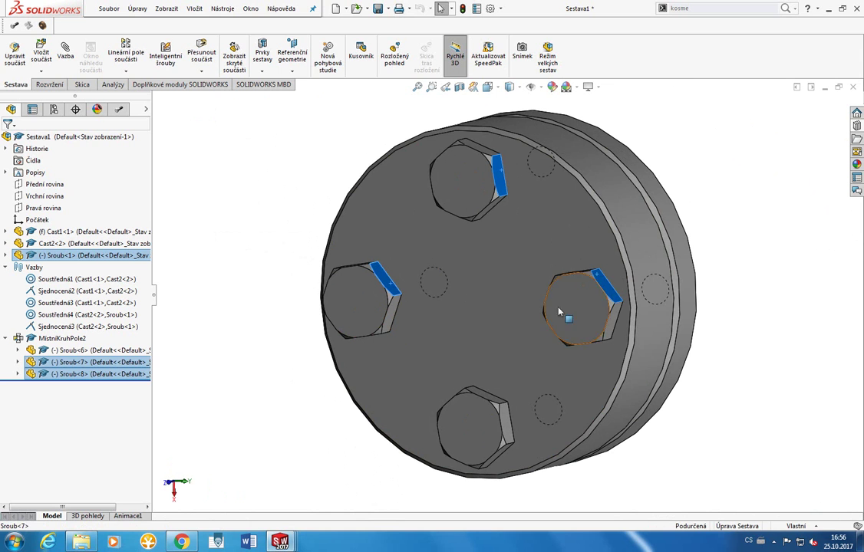
ctrl+click(484, 395)
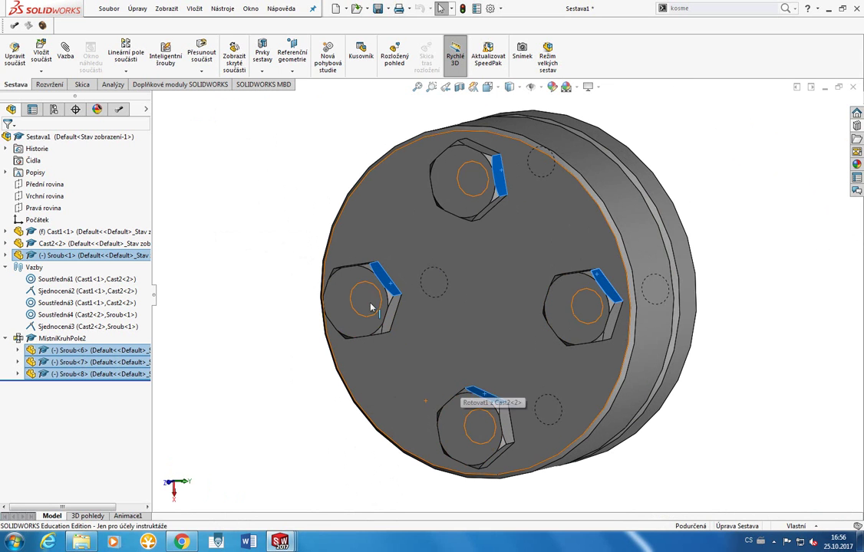
click(66, 65)
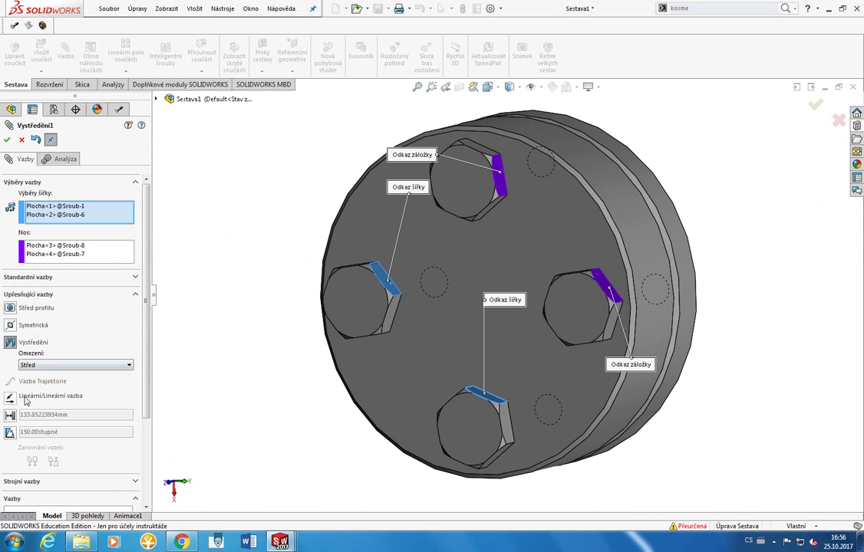
click(499, 180)
click(606, 291)
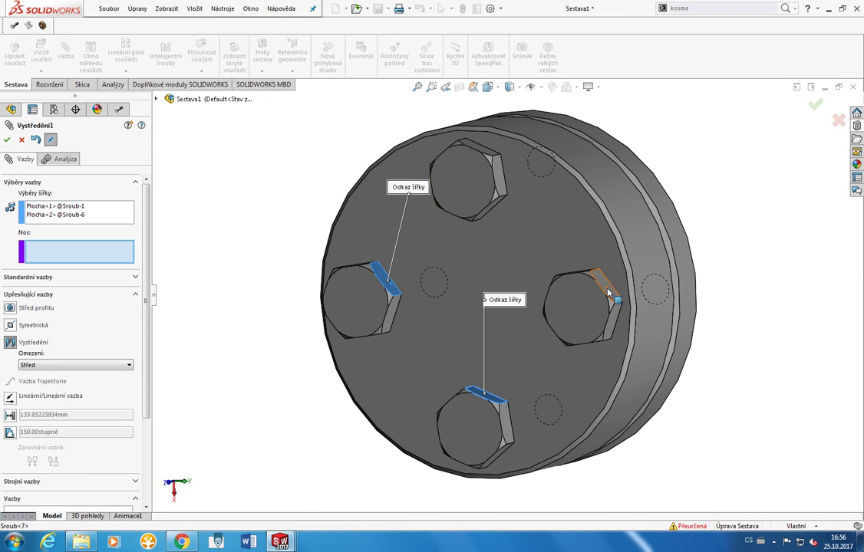
click(21, 139)
Step: Try parallel mates between the left, bottom and right bolt flats; both are rejected as conflicting
click(379, 283)
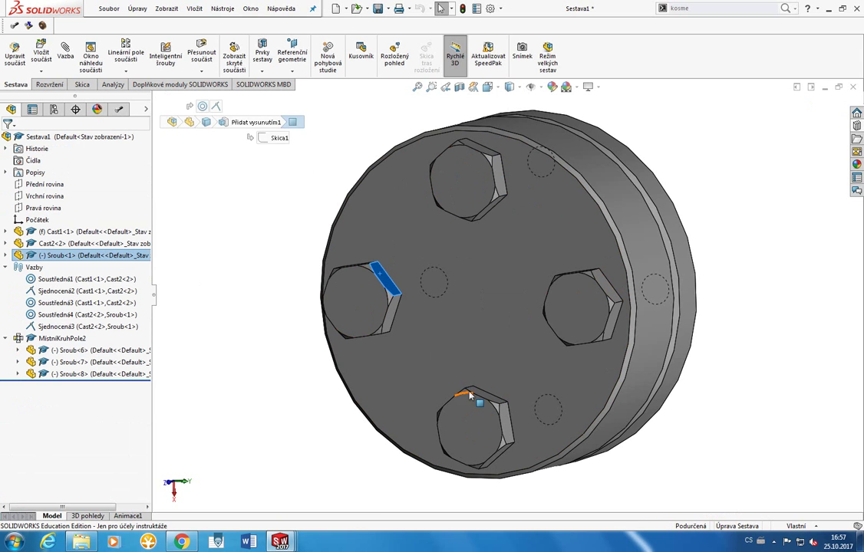
ctrl+click(473, 393)
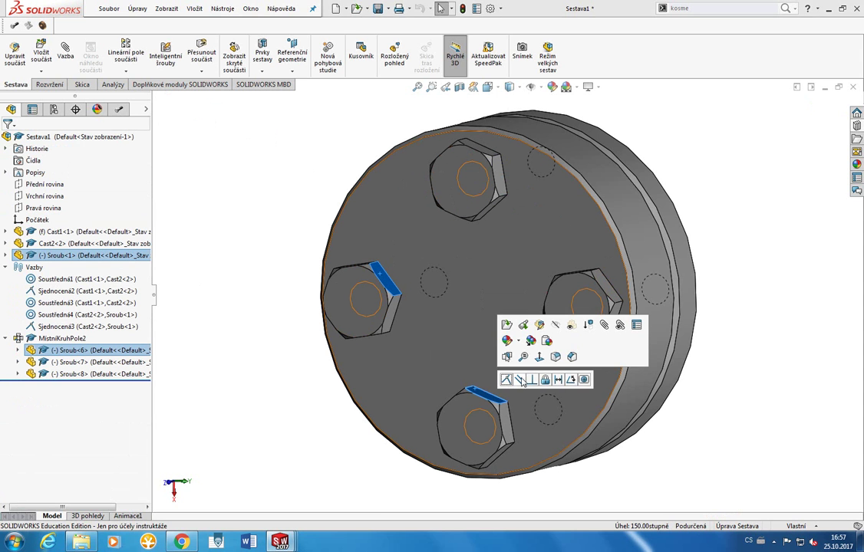
ctrl+click(605, 286)
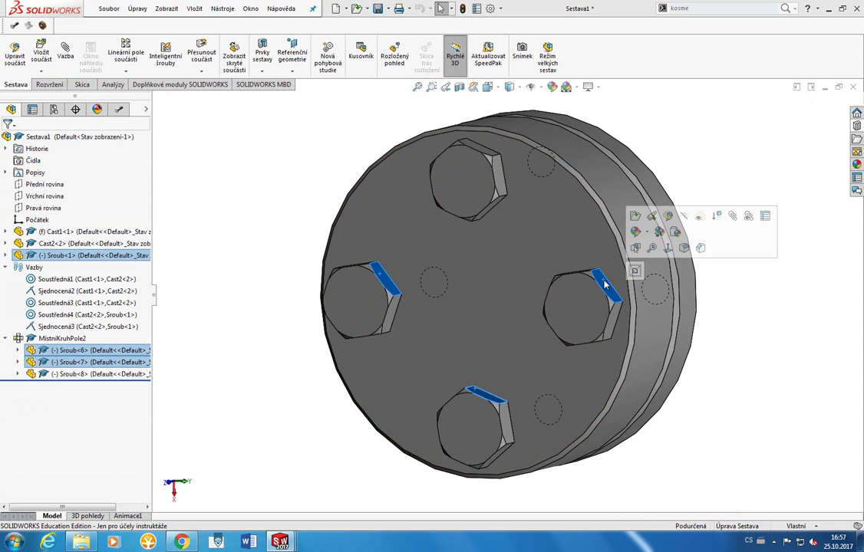
click(634, 270)
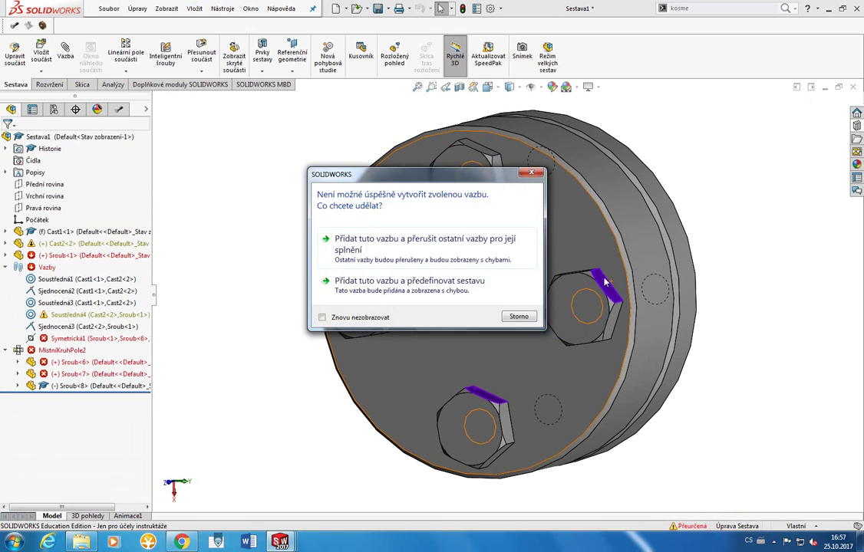
key(Escape)
click(385, 281)
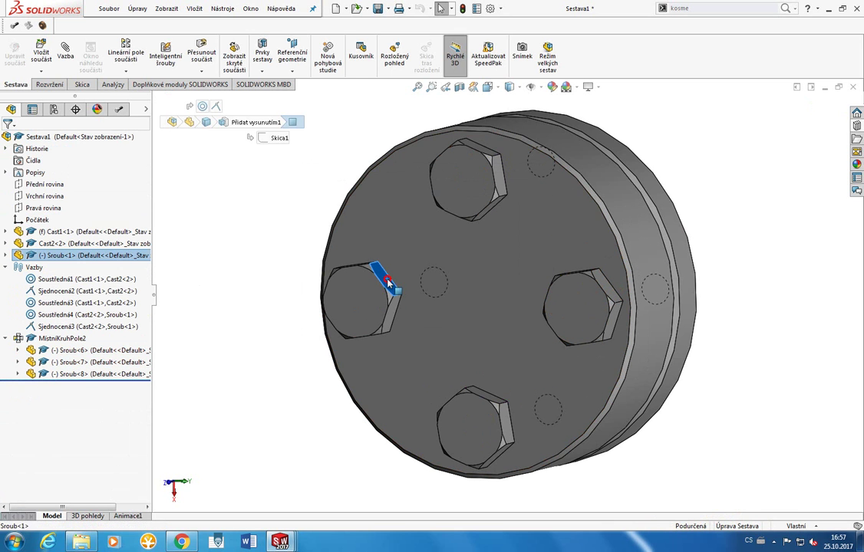
ctrl+click(485, 398)
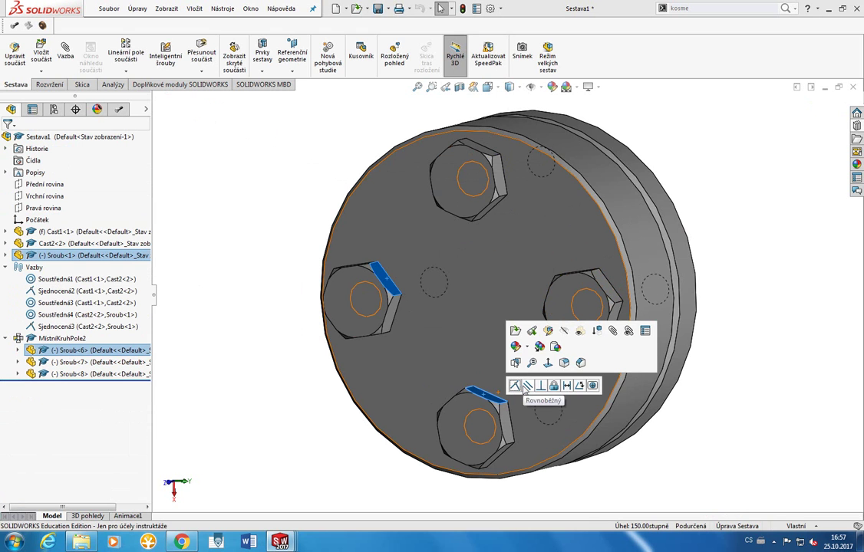
click(526, 386)
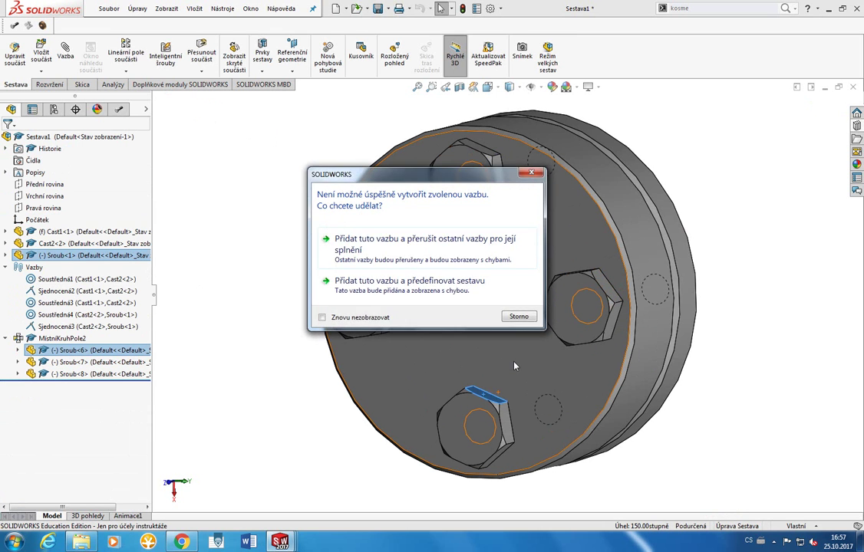
key(Escape)
Step: Turn the bottom bolt about its axis and retry a parallel mate, again rejected as conflicting
click(482, 411)
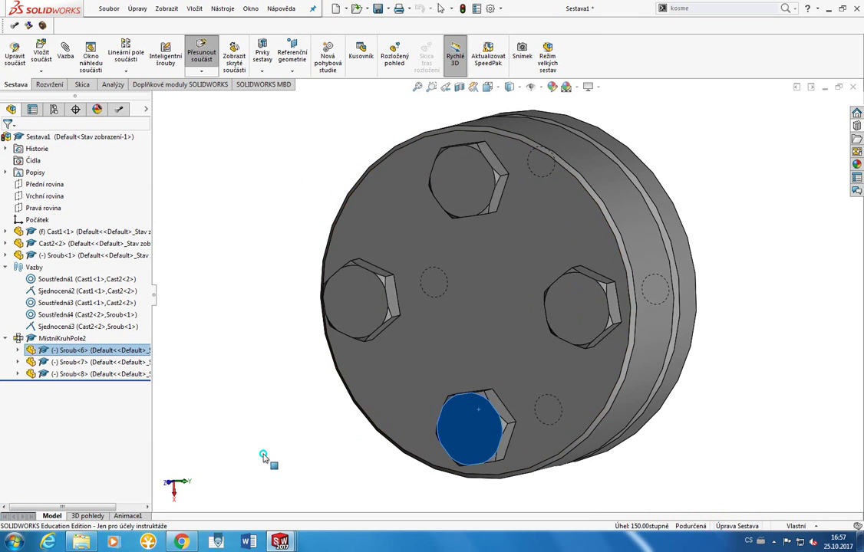
click(569, 327)
click(598, 253)
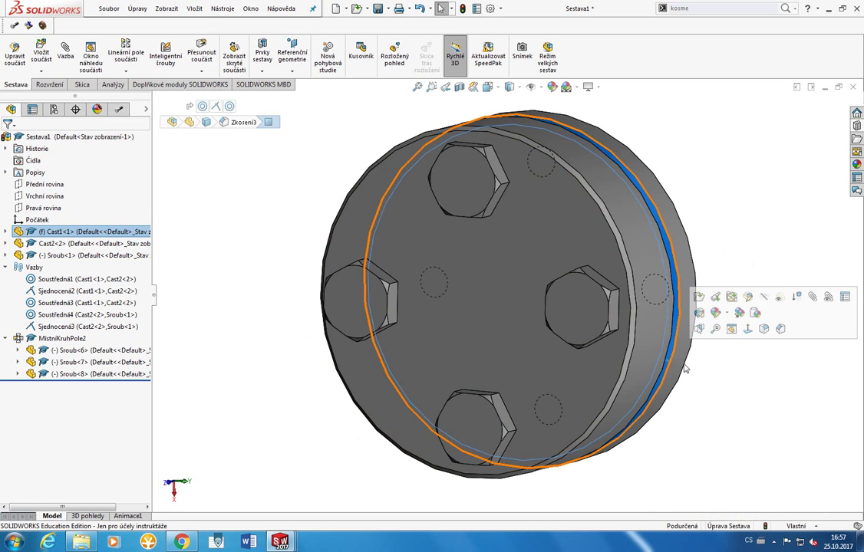
mouse_move(465, 395)
mouse_down()
mouse_move(364, 382)
mouse_move(557, 331)
mouse_move(530, 346)
mouse_up()
middle_drag(529, 346, 492, 257)
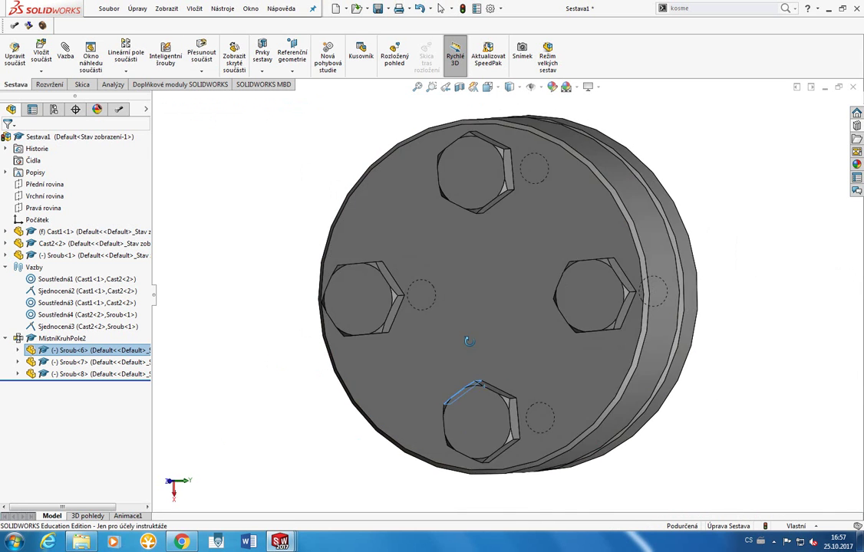
click(404, 298)
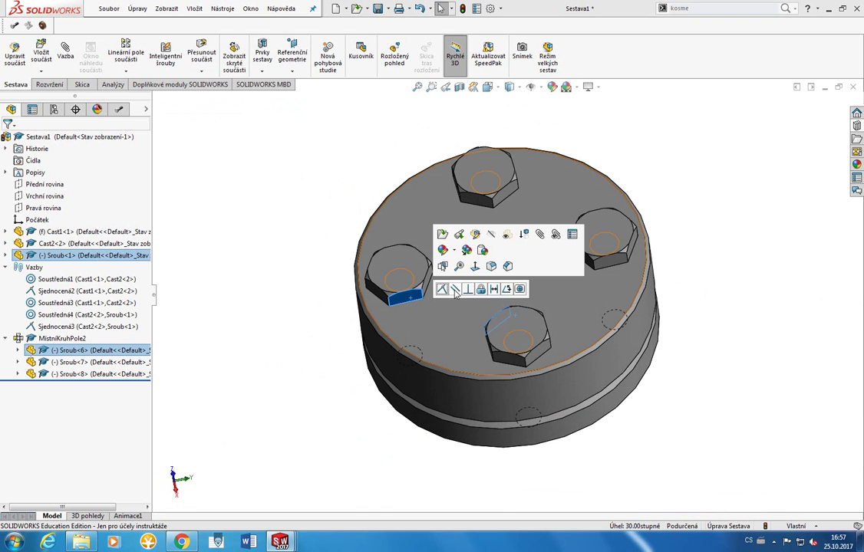
click(452, 292)
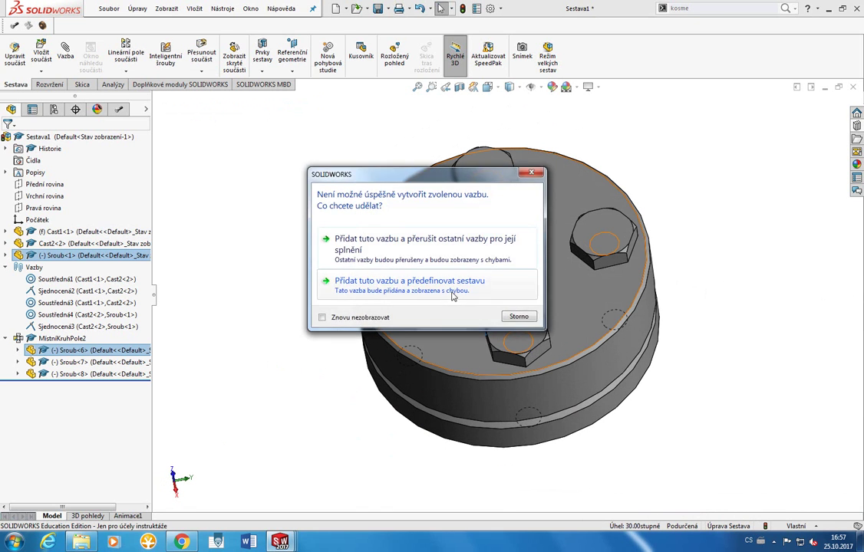
click(498, 311)
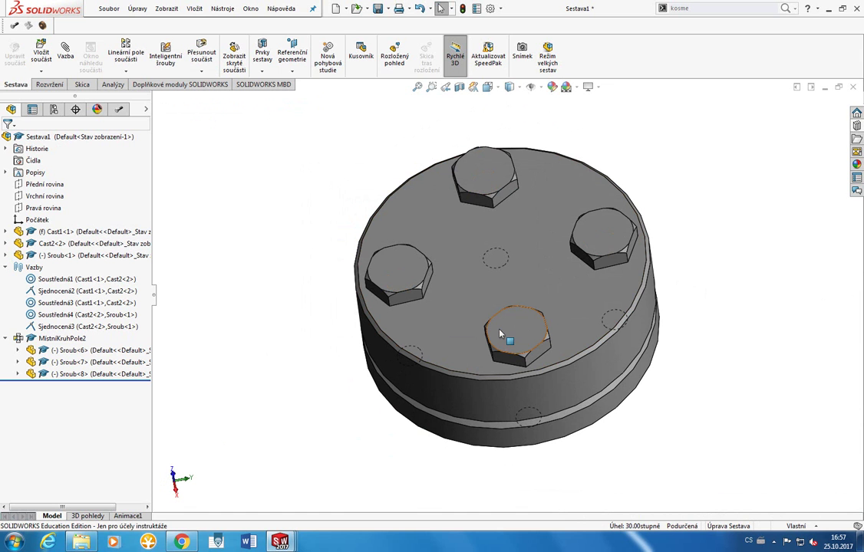
click(500, 331)
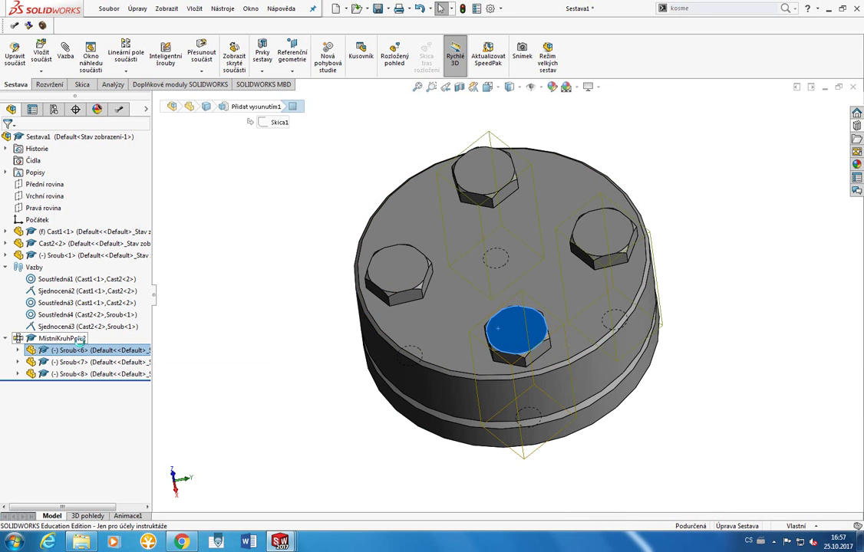
Step: Delete the front bolt copy and MistniKruhPole2, then turn Sroub<1> slightly with Move Component
key(Delete)
key(Return)
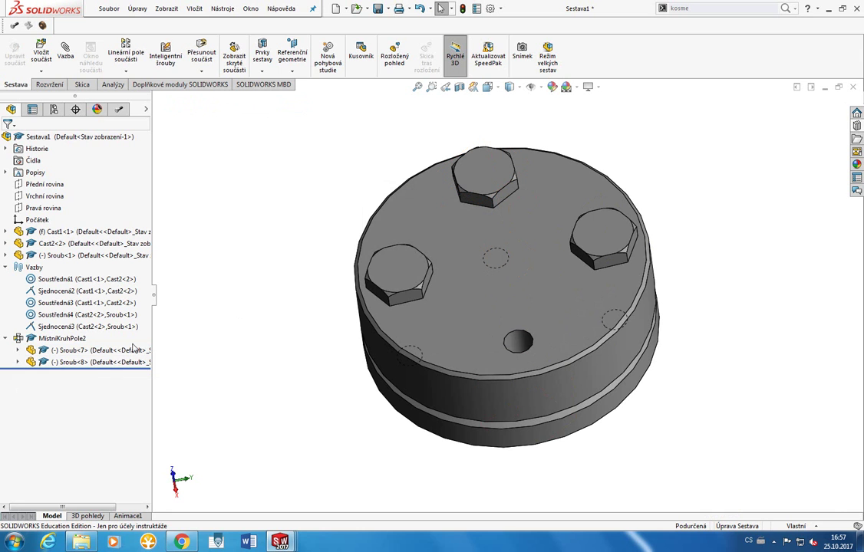
click(83, 341)
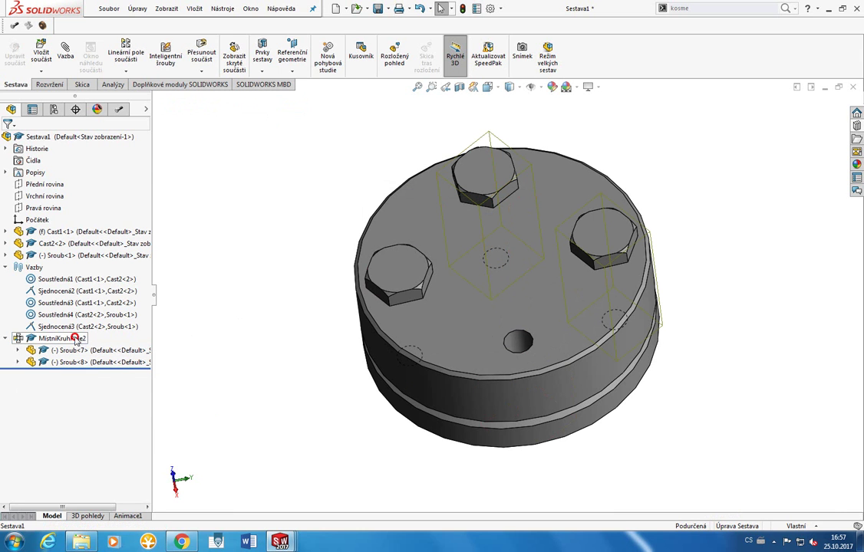
key(Delete)
key(Return)
mouse_move(393, 280)
mouse_down()
mouse_move(521, 442)
mouse_move(494, 382)
mouse_move(339, 206)
mouse_move(326, 368)
mouse_move(497, 200)
mouse_move(358, 201)
mouse_move(315, 264)
mouse_move(440, 422)
mouse_move(515, 234)
mouse_move(248, 212)
mouse_move(410, 395)
mouse_move(461, 236)
mouse_move(249, 231)
mouse_move(403, 432)
mouse_move(468, 188)
mouse_move(444, 148)
mouse_up()
key(Escape)
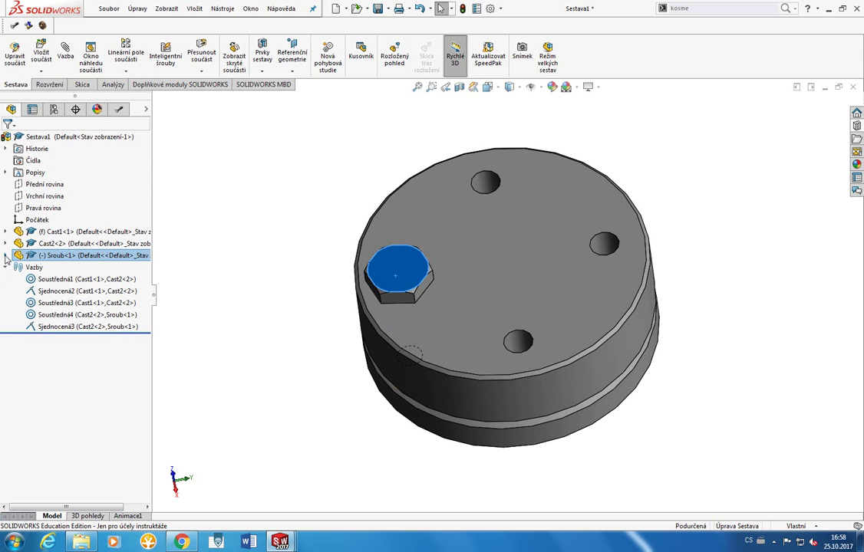
Step: Mate Sroub<1>'s Vrchní rovina parallel to the assembly's Vrchní rovina
click(5, 256)
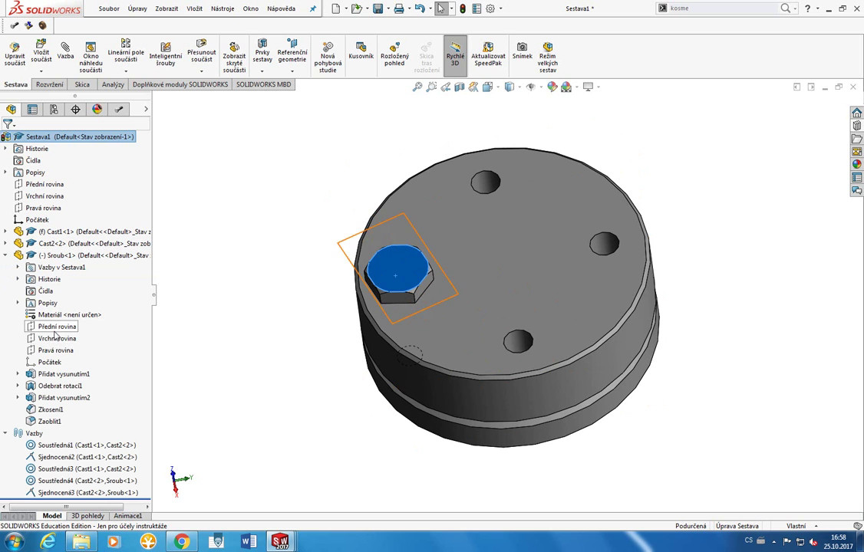
click(55, 341)
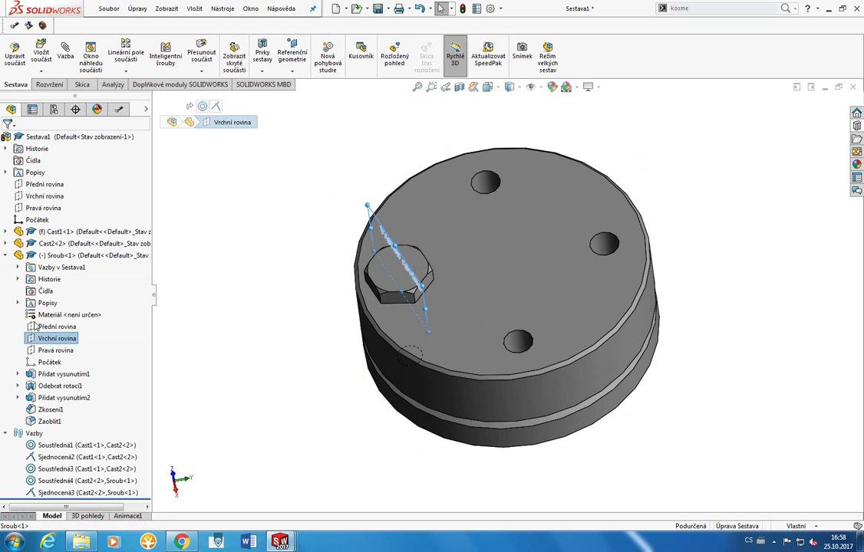
ctrl+click(29, 198)
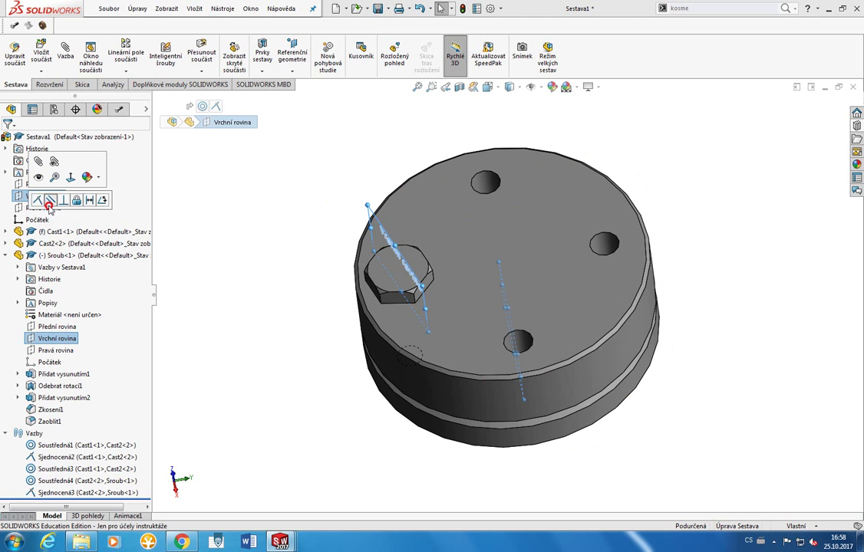
click(50, 200)
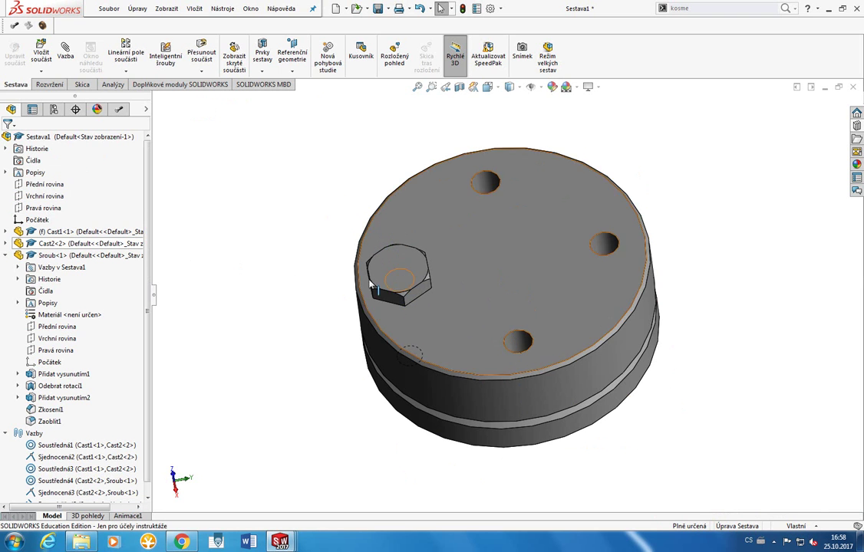
Step: Confirm the bolt no longer turns and display both top planes to inspect them
mouse_move(395, 285)
mouse_down()
mouse_move(436, 284)
mouse_move(409, 306)
mouse_up()
click(297, 342)
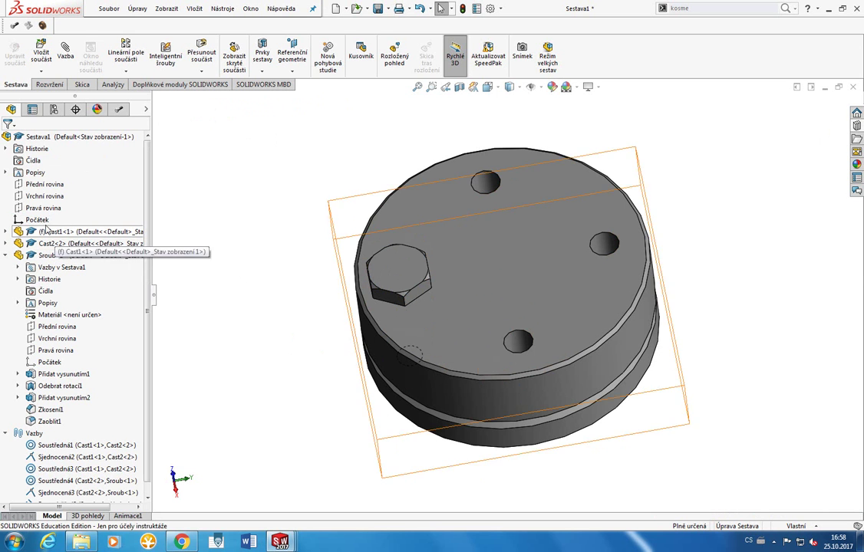
click(45, 195)
scroll(202, 311, down, 2)
middle_drag(202, 310, 192, 305)
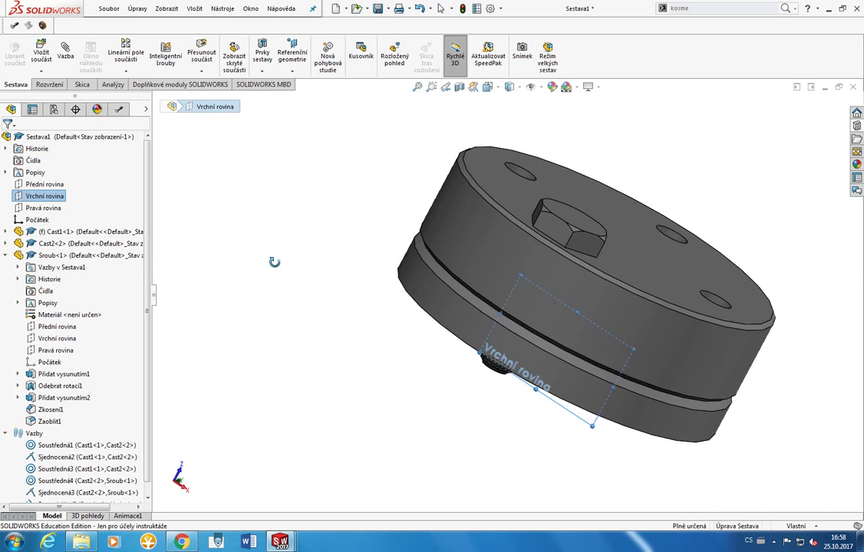
click(57, 339)
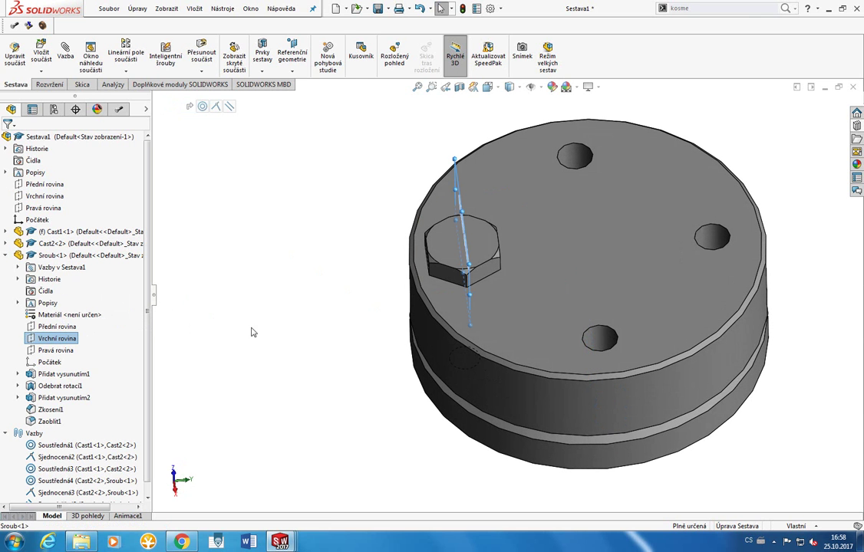
click(377, 272)
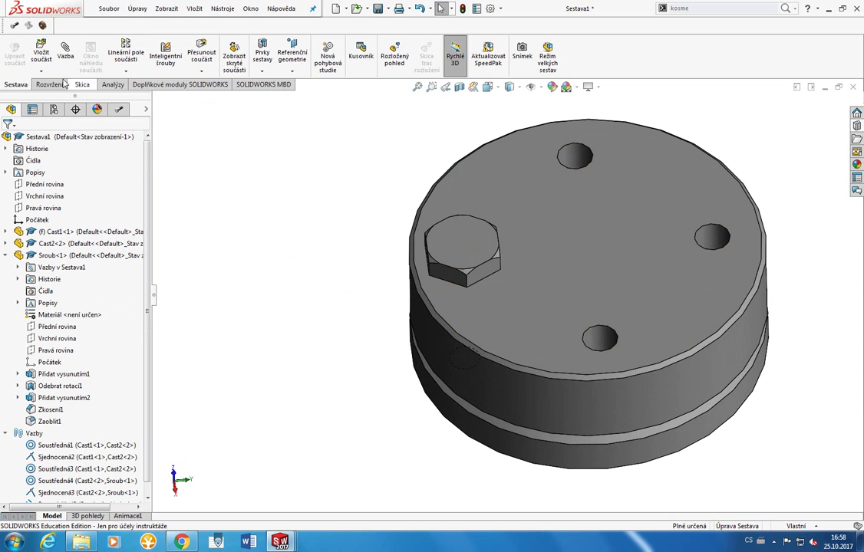
Step: Pattern Sroub<1> circularly about the disc's top edge with 4 instances, creating MistniKruhPole3
click(125, 71)
click(135, 97)
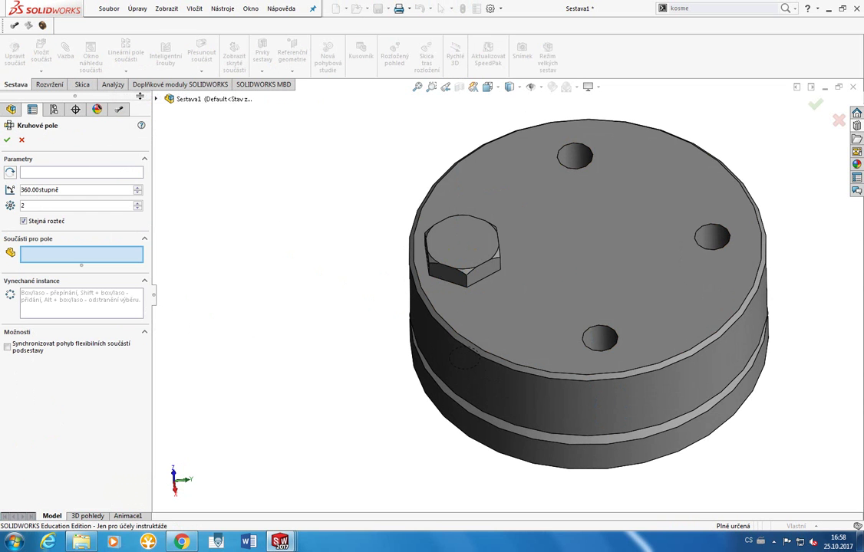
click(460, 242)
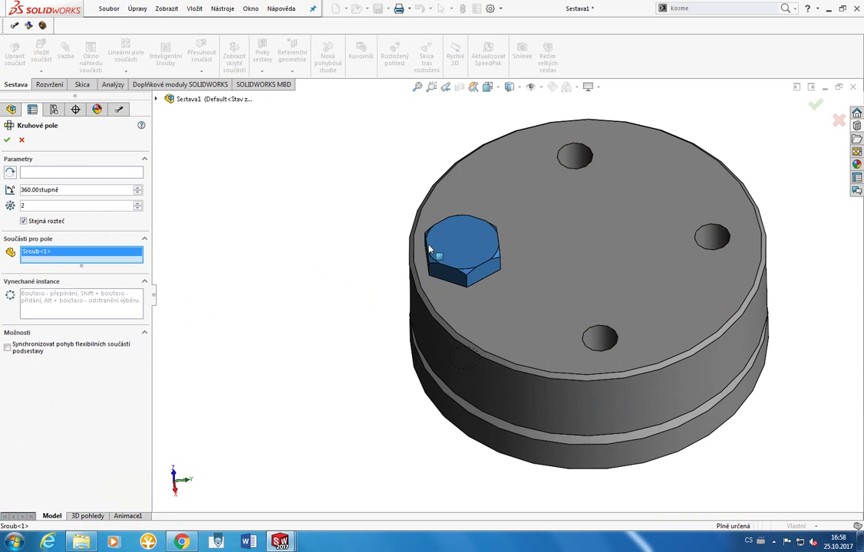
click(76, 171)
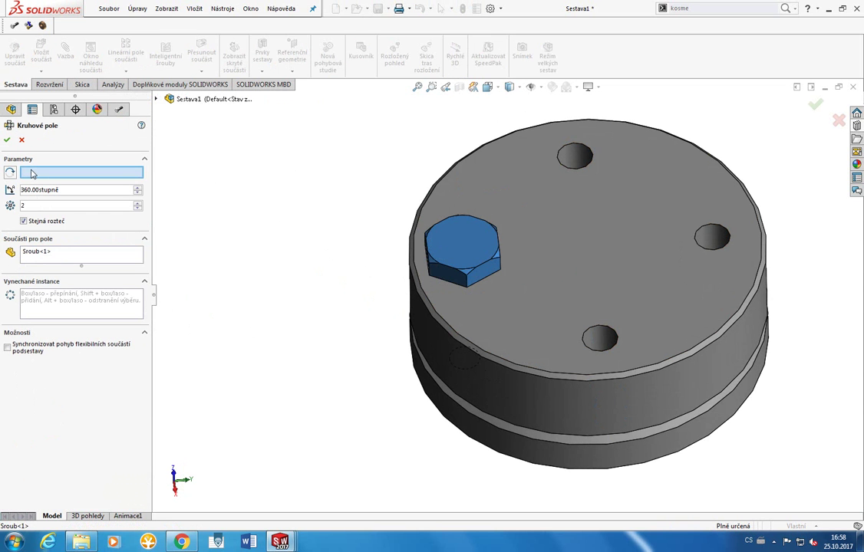
click(432, 200)
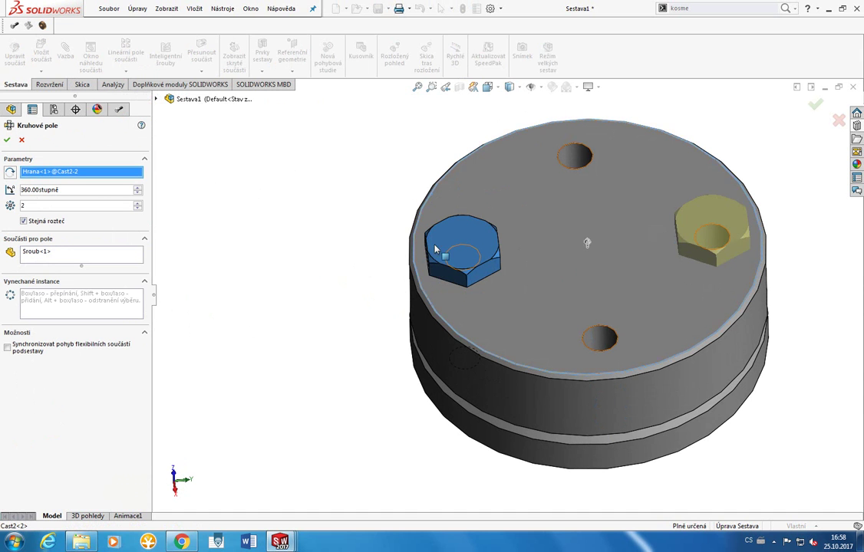
click(92, 205)
text(3)
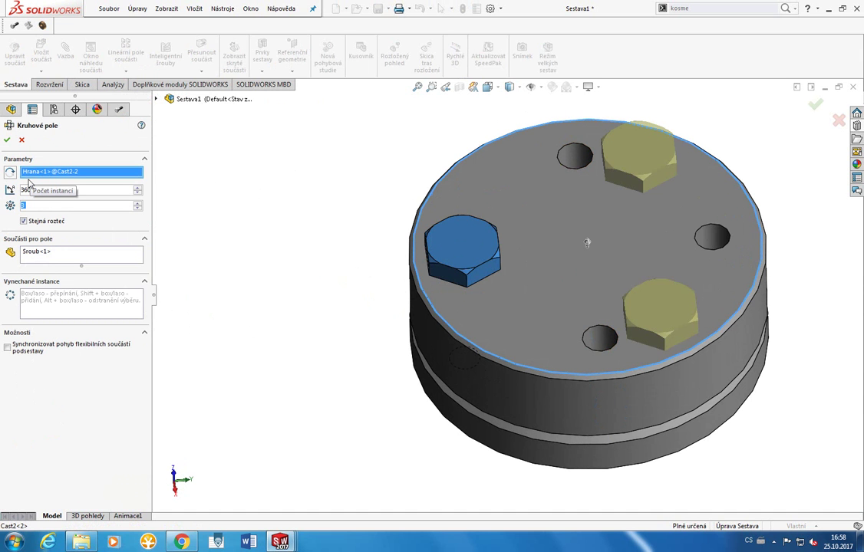
text(4)
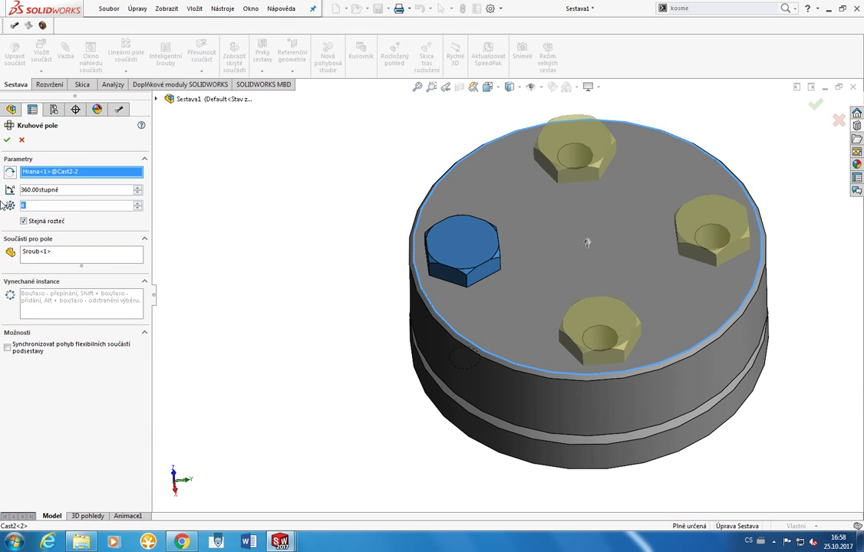
click(7, 140)
Step: Select patterned bolt Sroub<9>, rotate to a top-down view of the disc, and deselect
click(626, 345)
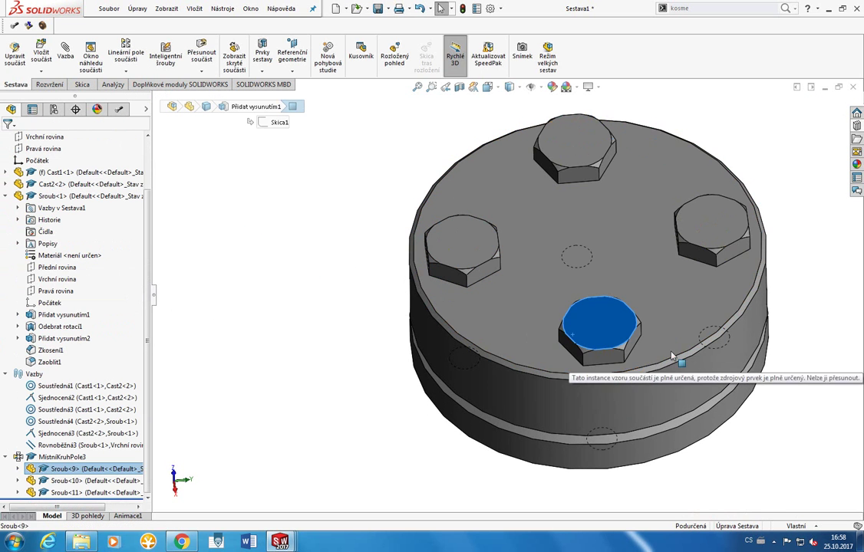
click(630, 352)
mouse_move(629, 352)
middle_down()
mouse_move(575, 413)
mouse_move(583, 400)
middle_up()
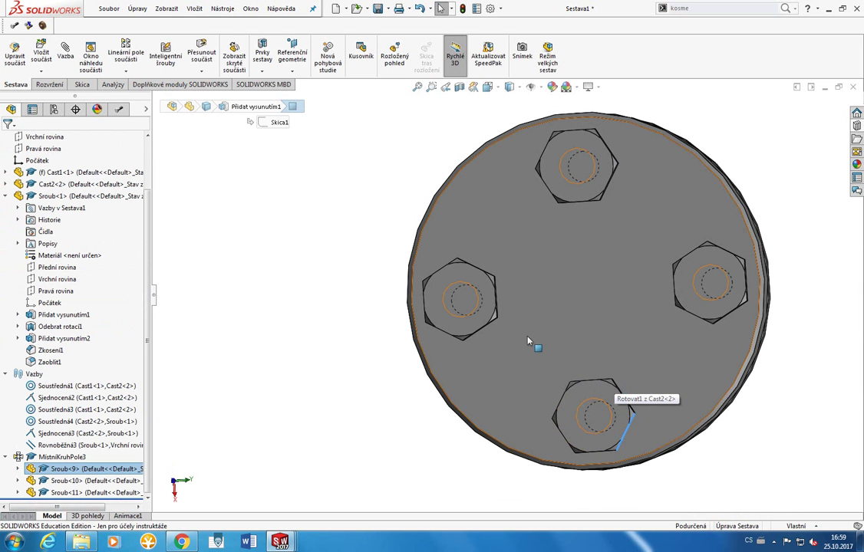
click(343, 407)
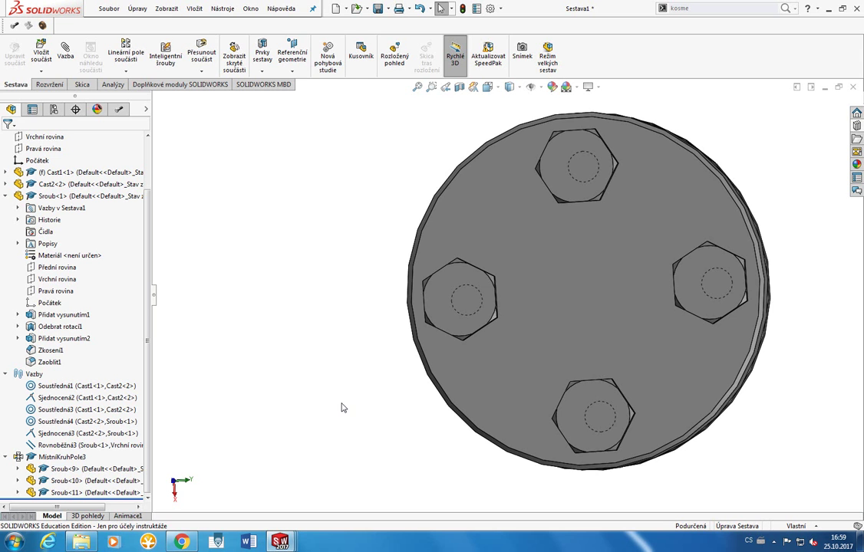
mouse_move(404, 349)
middle_down()
mouse_move(386, 149)
mouse_move(349, 238)
middle_up()
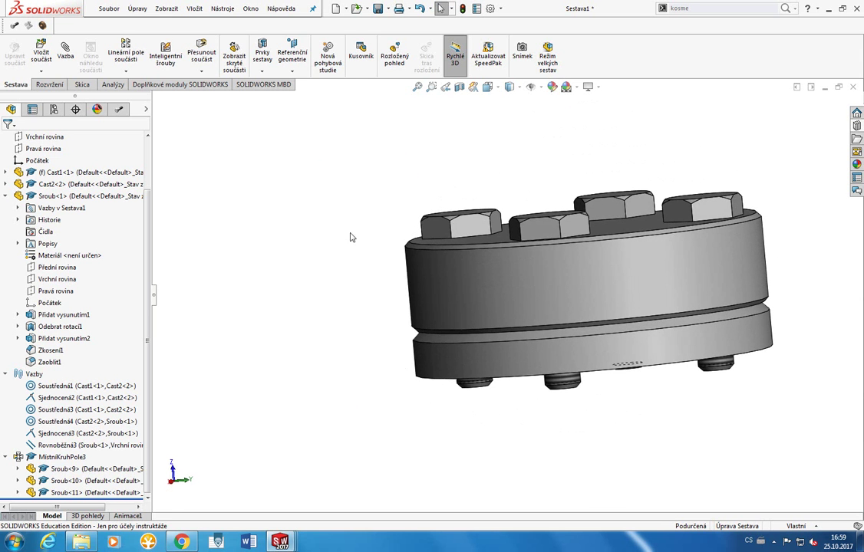
mouse_move(382, 338)
middle_down()
mouse_move(441, 325)
mouse_move(468, 370)
mouse_move(445, 409)
middle_up()
click(468, 370)
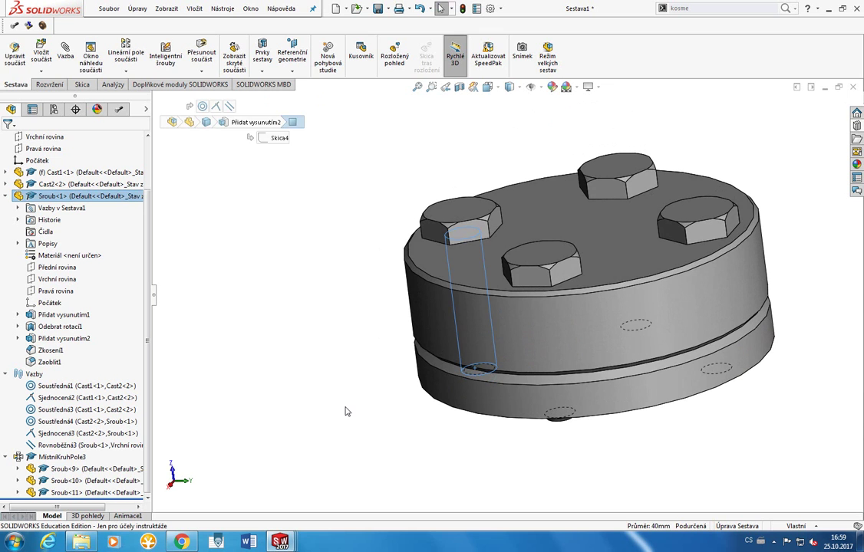
click(345, 412)
mouse_move(478, 245)
middle_down()
mouse_move(467, 245)
mouse_move(530, 198)
middle_up()
click(466, 246)
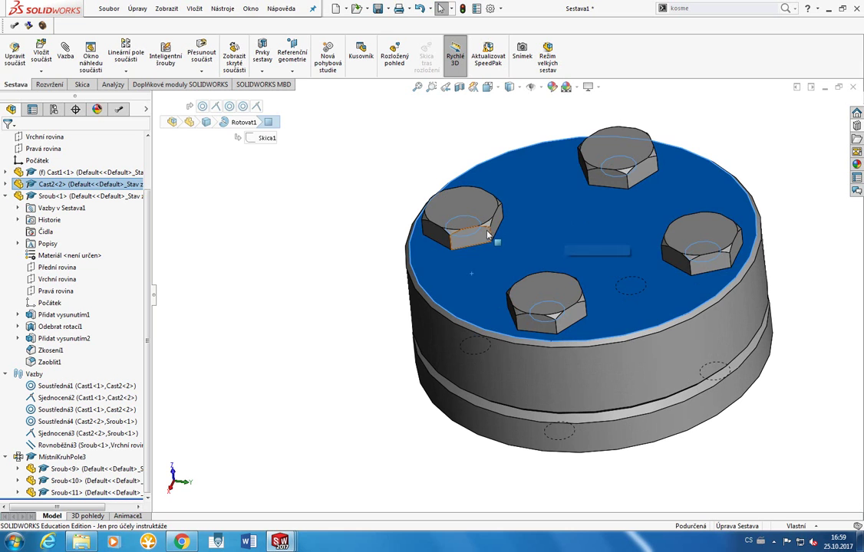
click(347, 218)
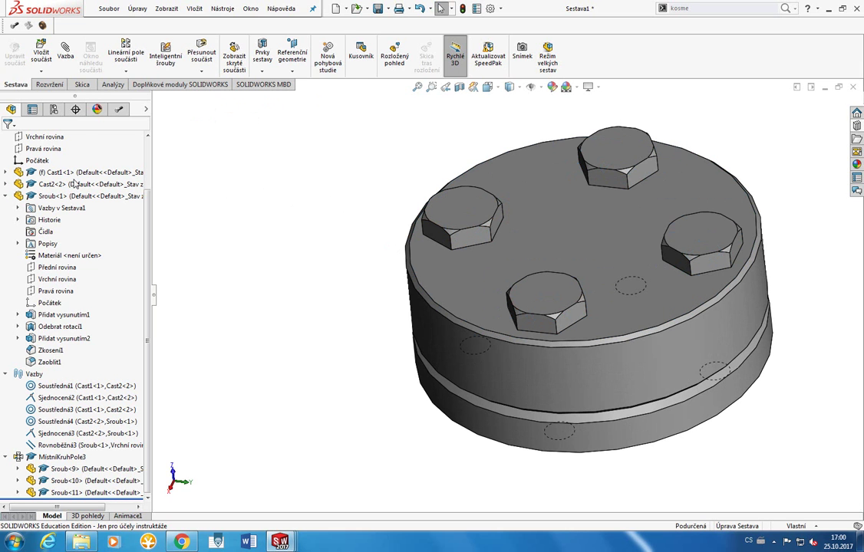
click(66, 283)
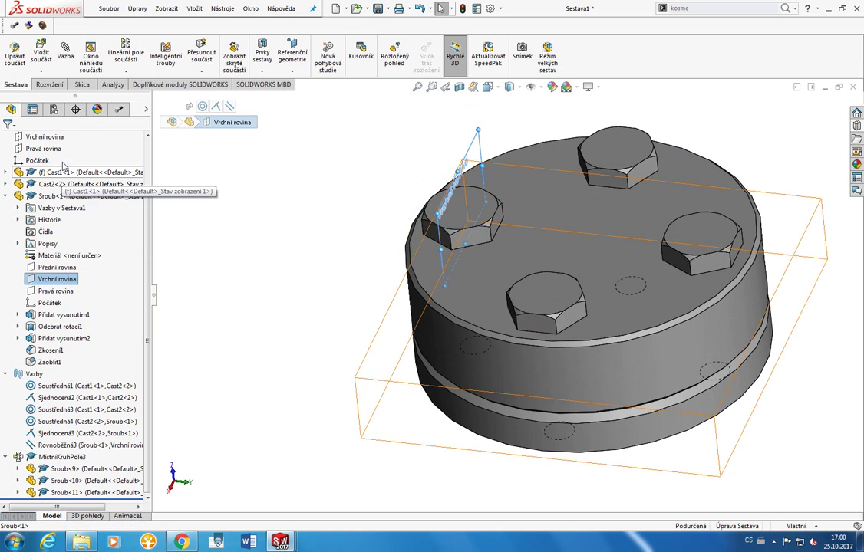
click(42, 138)
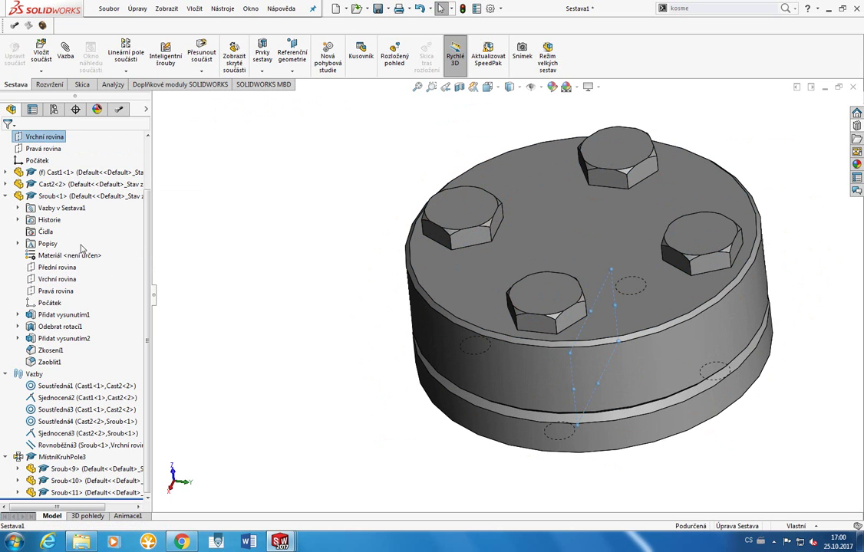
click(217, 276)
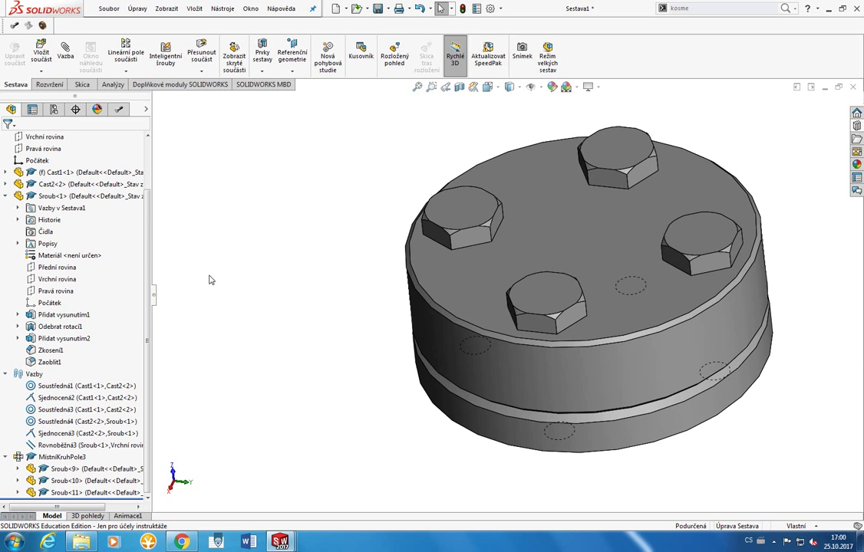
Step: Save the Sestava1 assembly, confirming the save of all modified documents
click(377, 11)
click(299, 221)
Step: Exit SOLIDWORKS and bring up the FSCapture67 folder on drive N: PARAL in Explorer
click(857, 10)
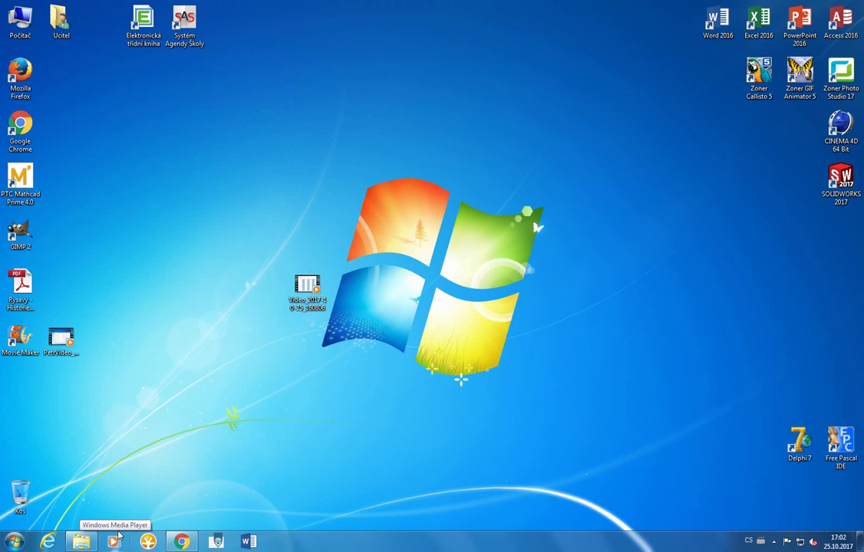
click(81, 542)
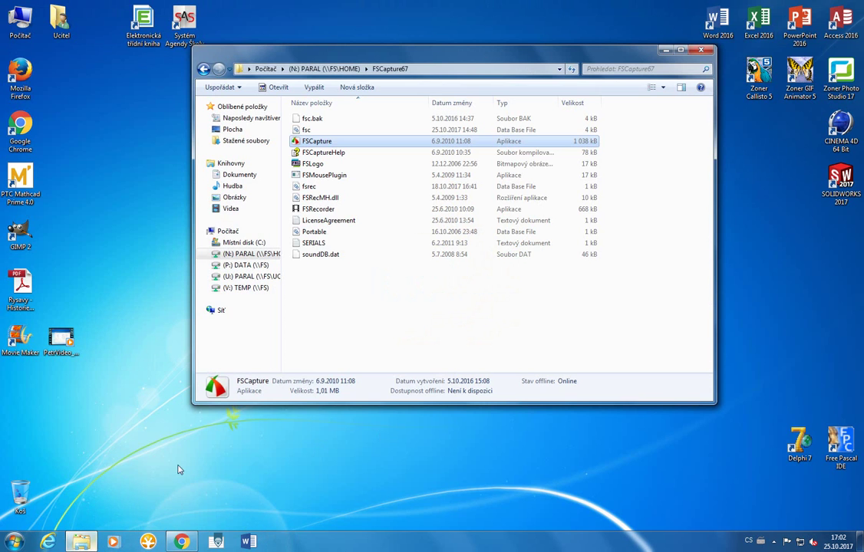